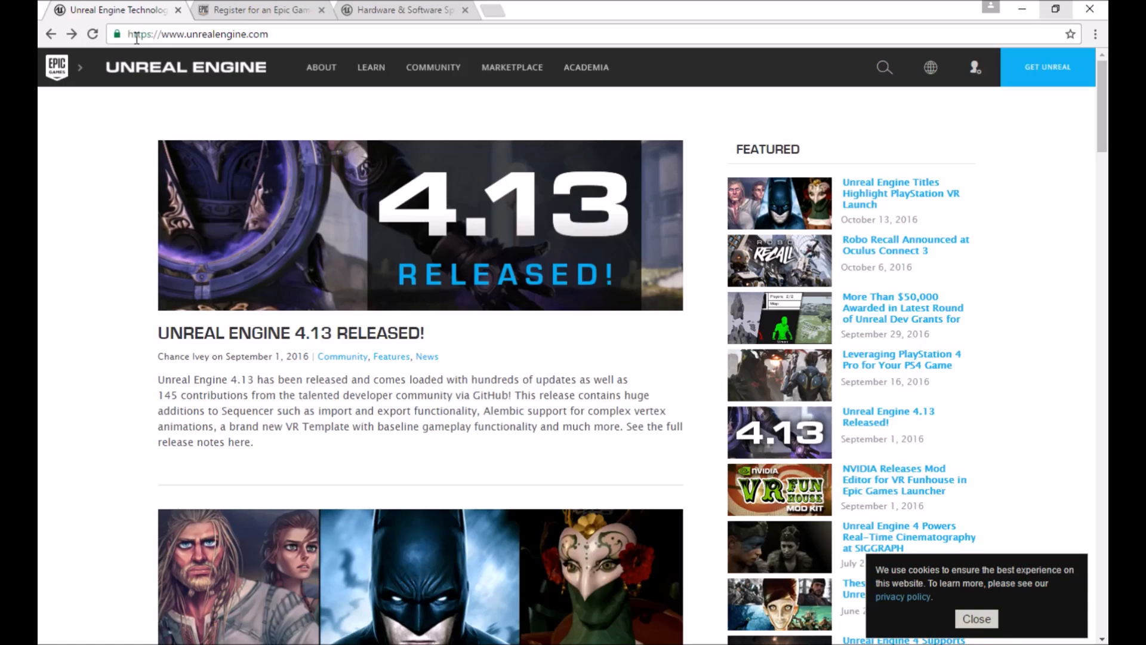
# Review the recommended hardware and minimum software requirements on the Unreal Engine specifications page
pyautogui.click(404, 17)
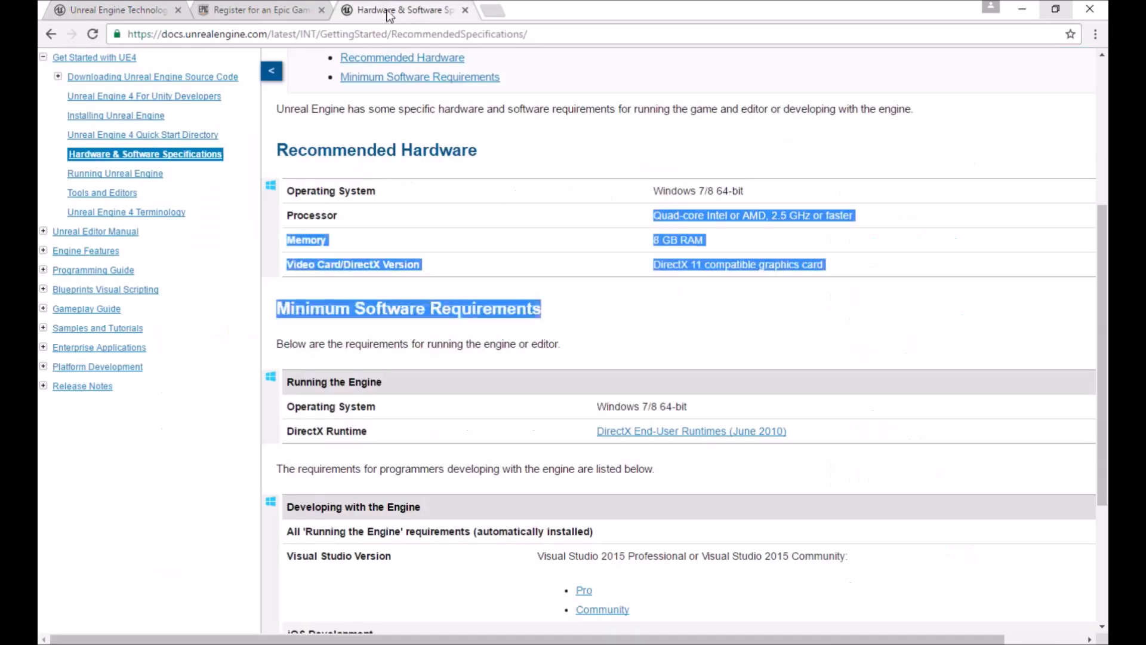
pyautogui.click(520, 147)
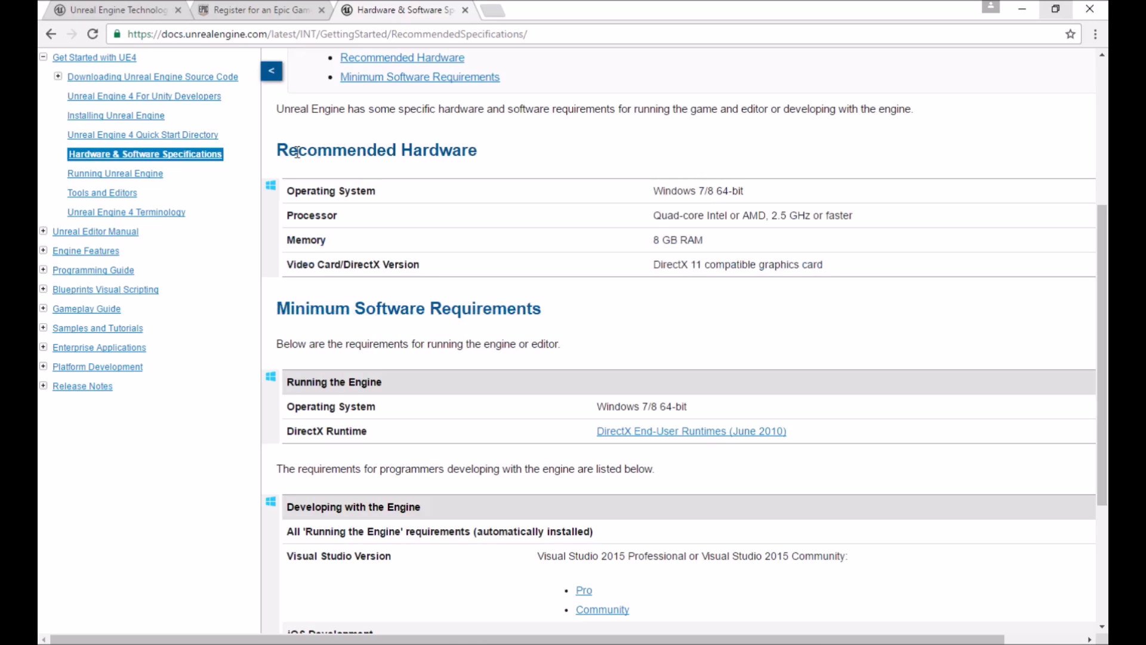
pyautogui.moveTo(649, 190); pyautogui.dragTo(832, 267)
pyautogui.click(811, 252)
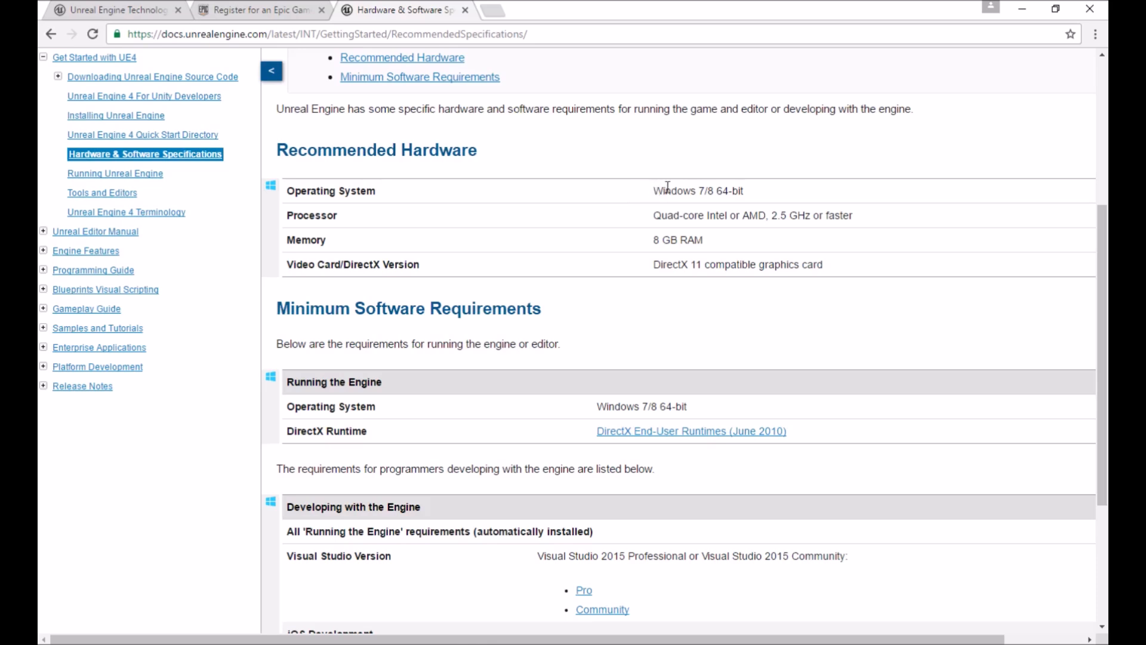
# Look over the Unreal Engine home page's Get Unreal link and the Epic account registration form fields
pyautogui.click(122, 11)
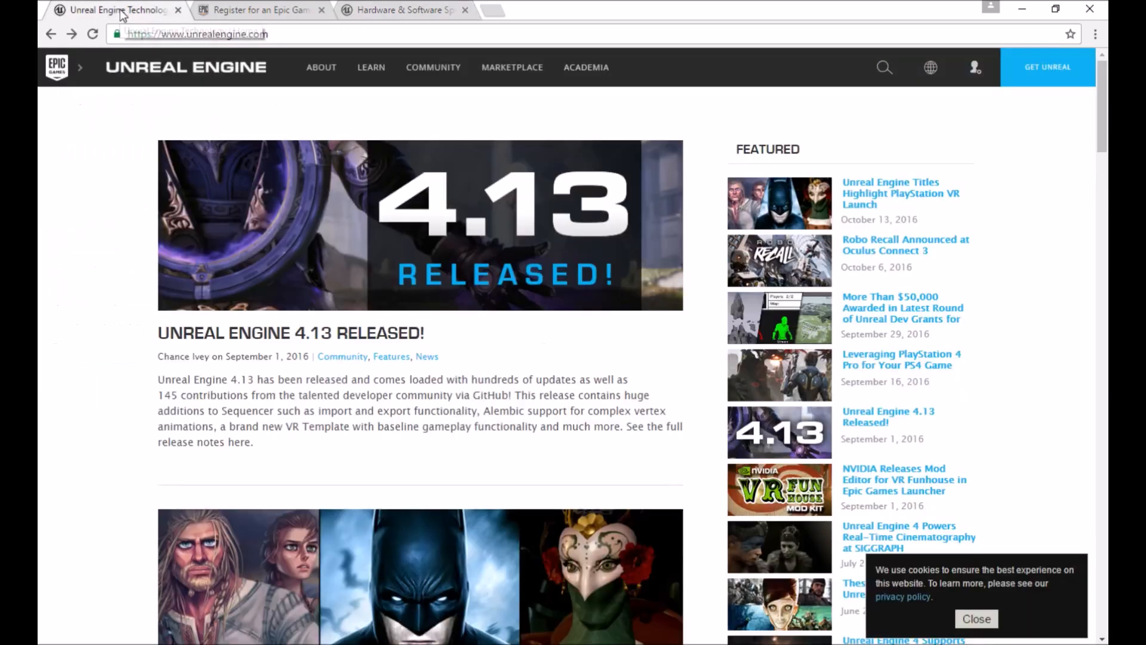
pyautogui.moveTo(83, 66)
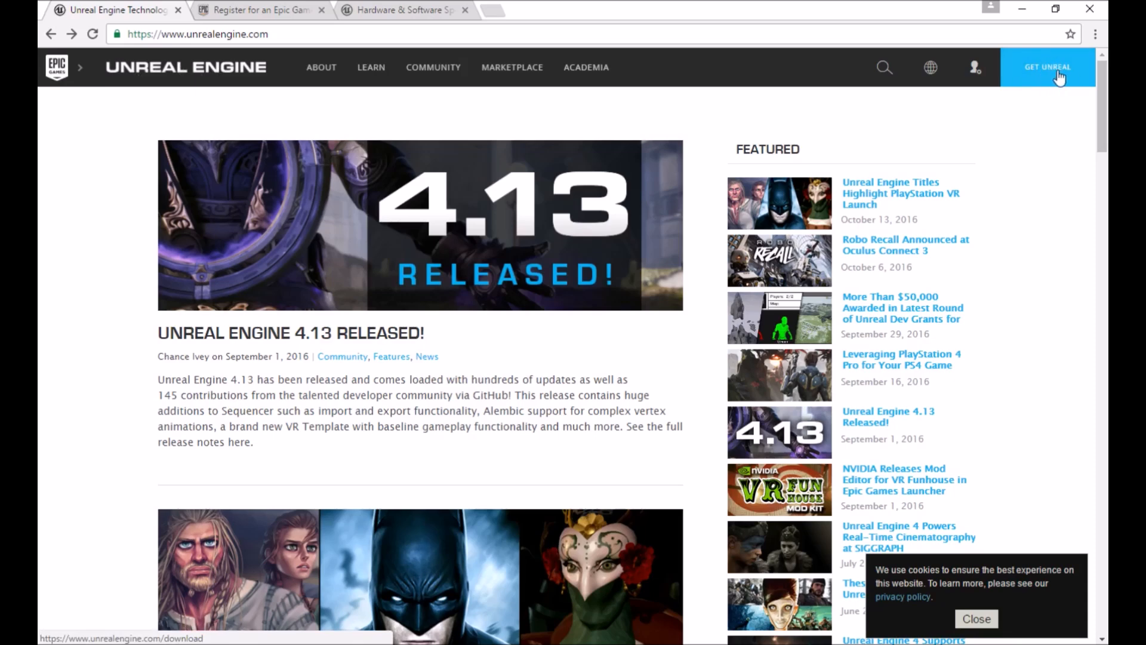
pyautogui.click(256, 14)
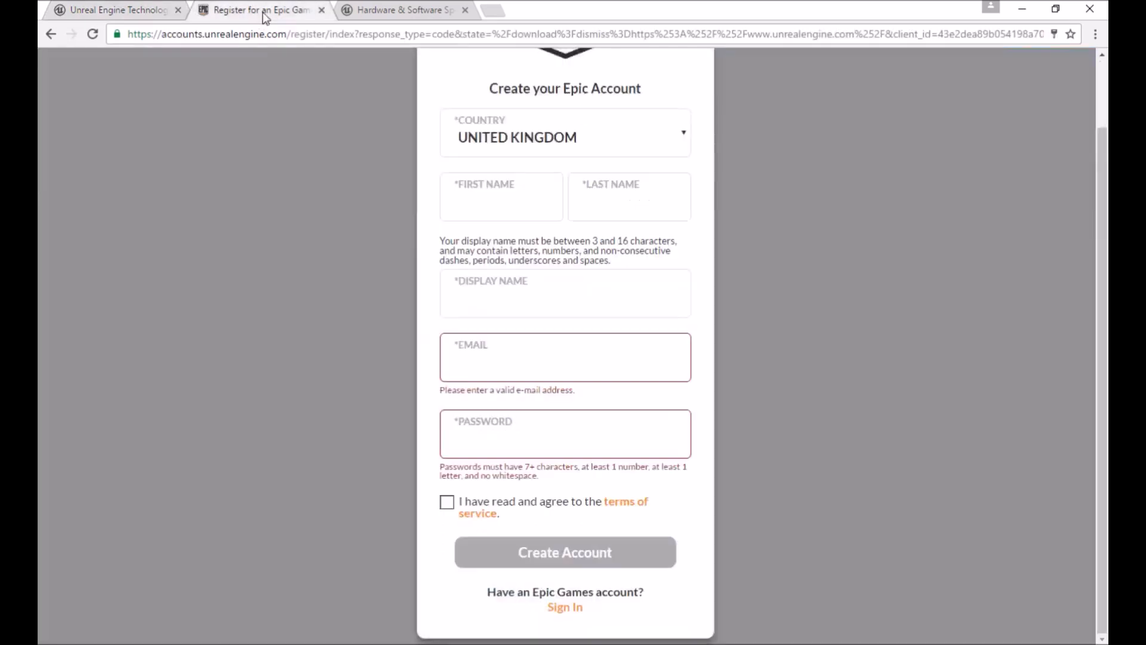
pyautogui.scroll(2, 361, 128)
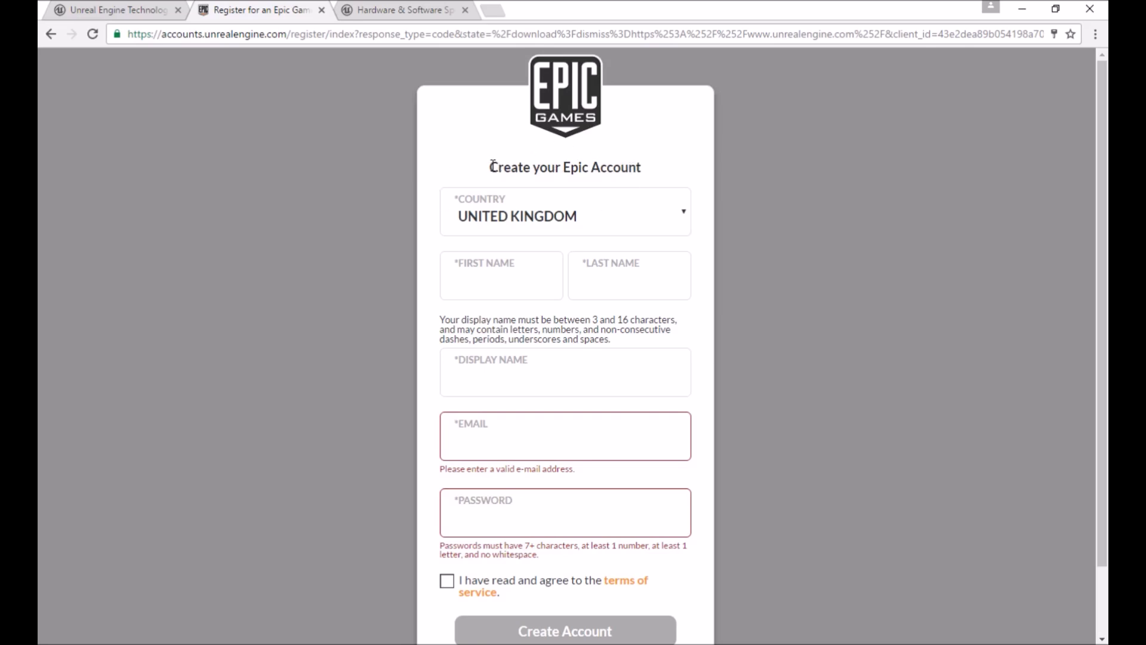
pyautogui.scroll(-1, 484, 127)
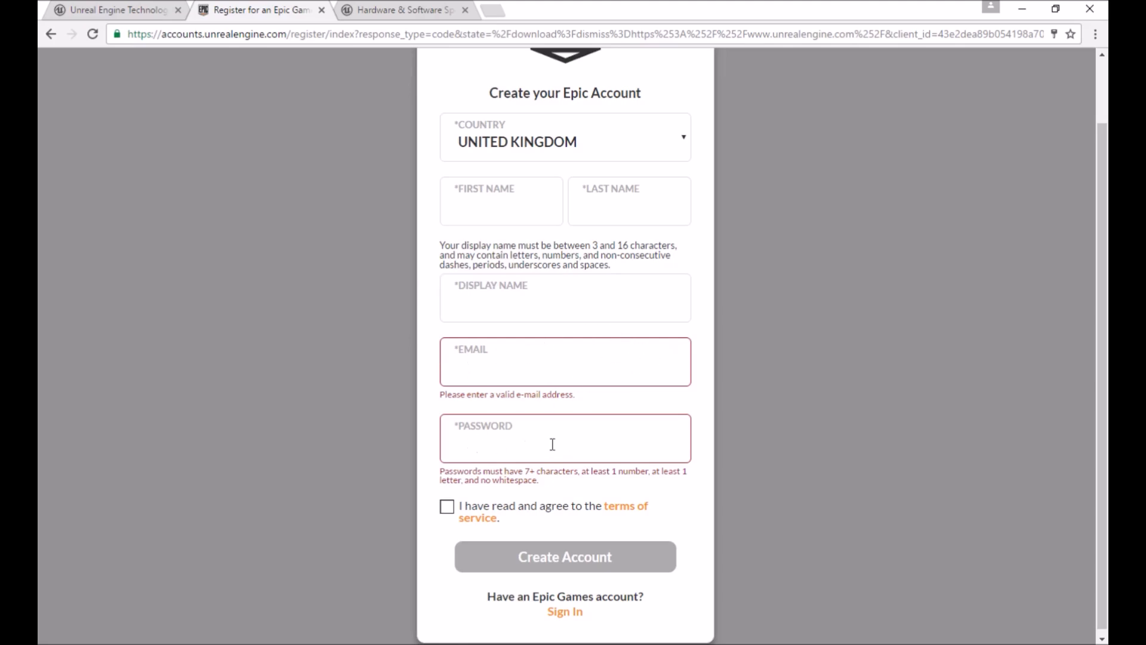
# Tick the agreement to the terms of service on the Epic account registration form
pyautogui.click(446, 510)
pyautogui.click(447, 511)
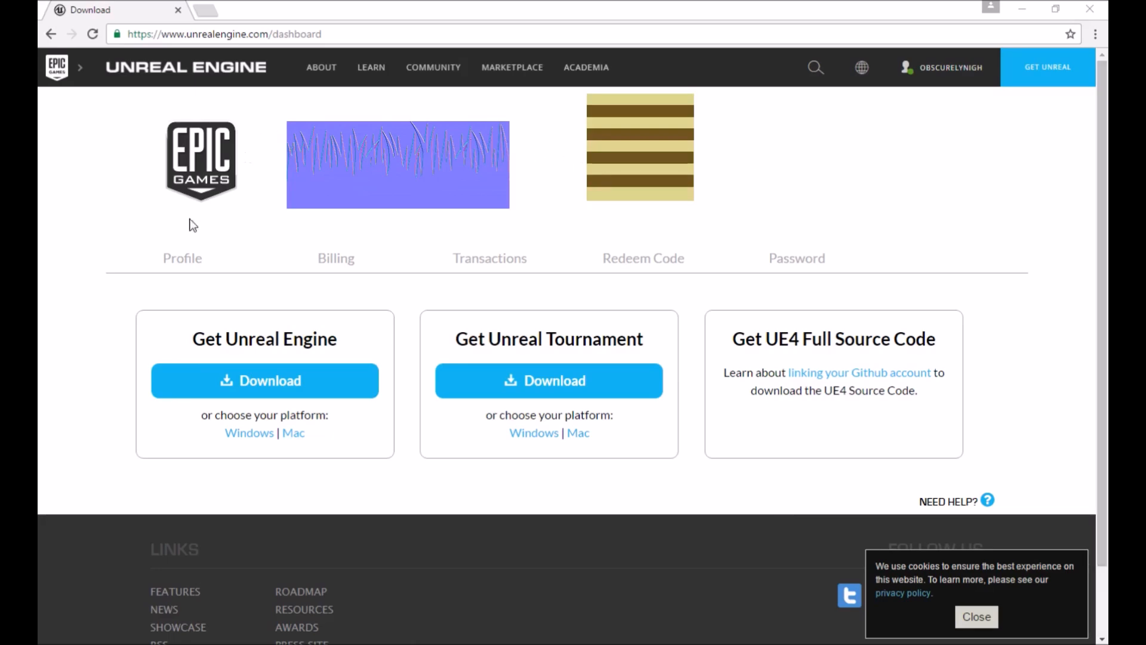
# Download the Epic Games Launcher for Windows from the Get Unreal Engine section of the account dashboard
pyautogui.moveTo(192, 341); pyautogui.dragTo(337, 342)
pyautogui.click(335, 342)
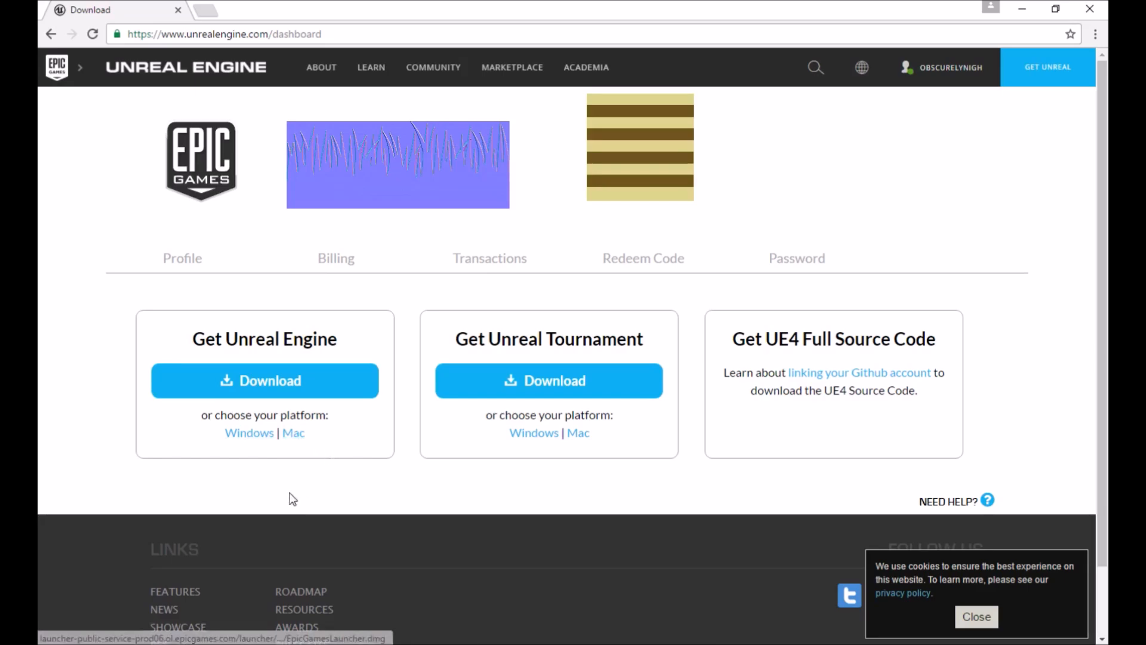
pyautogui.click(266, 436)
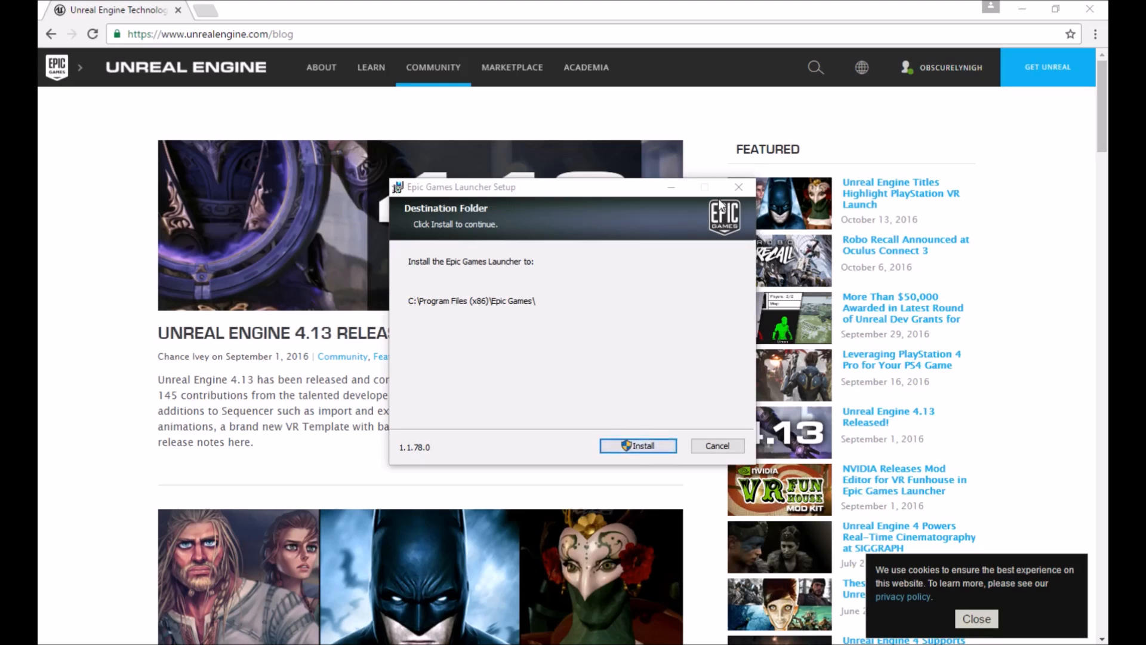
# Install the Epic Games Launcher and bring its sign-in and main windows into view
pyautogui.click(672, 186)
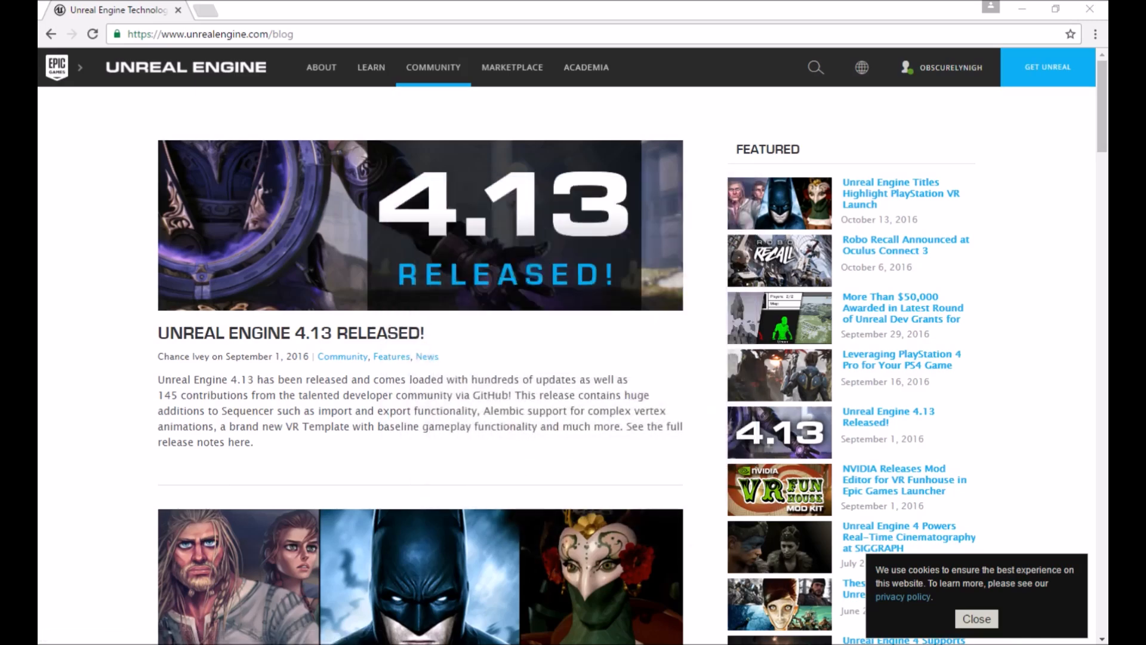
pyautogui.moveTo(256, 200); pyautogui.dragTo(615, 133)
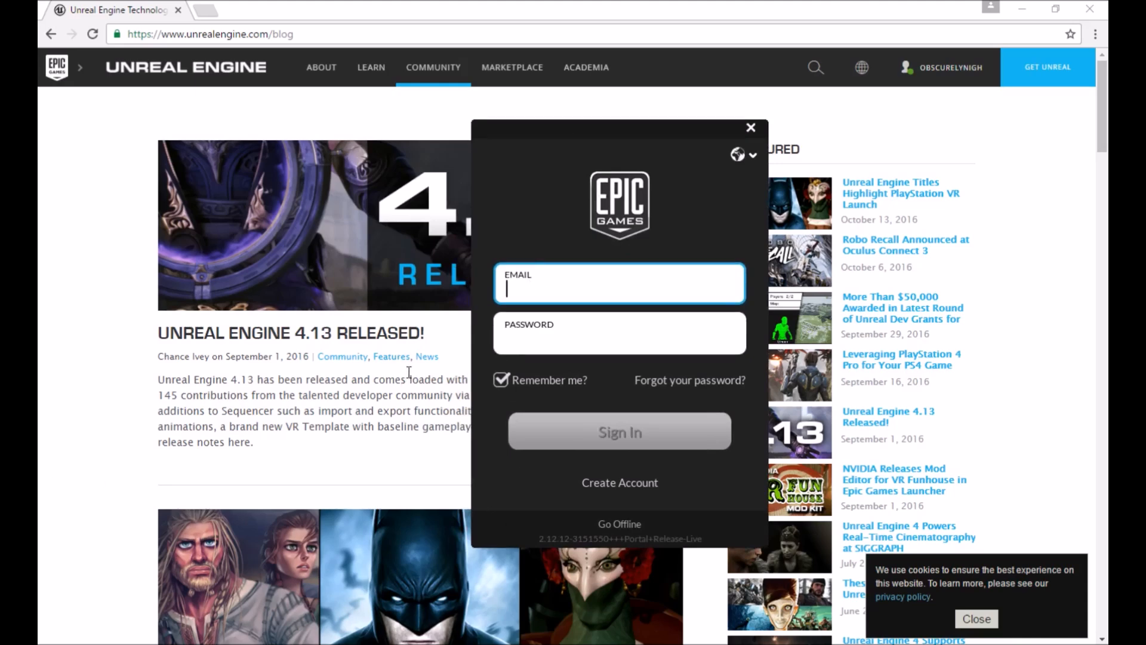
pyautogui.moveTo(599, 132); pyautogui.dragTo(39, 149)
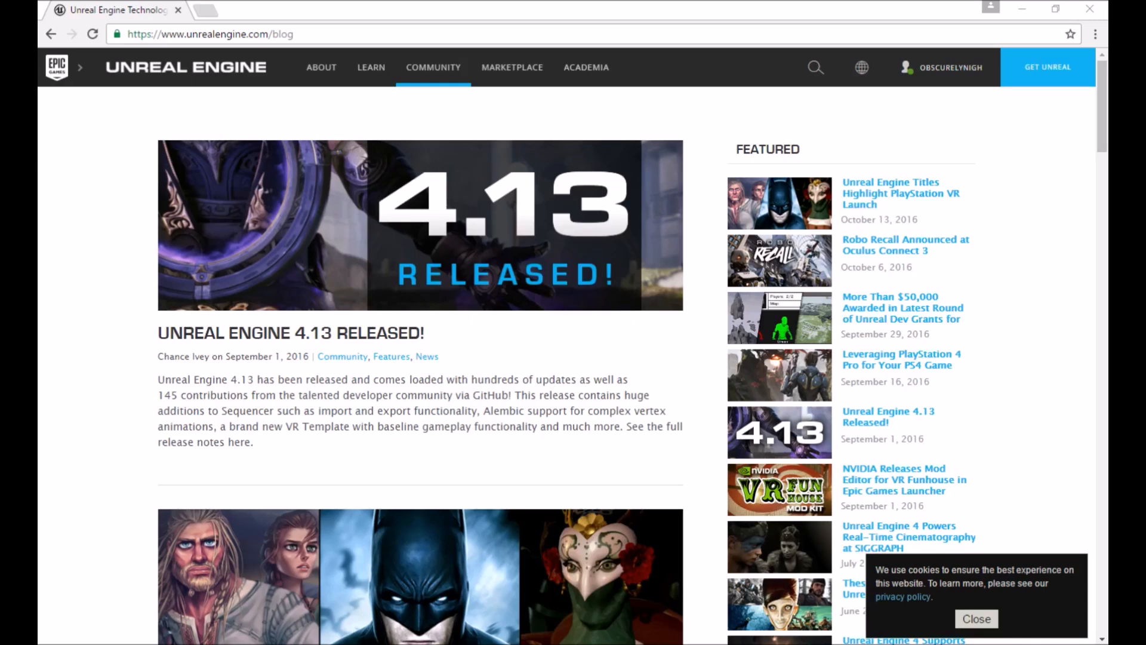
pyautogui.moveTo(38, 90); pyautogui.dragTo(655, 133)
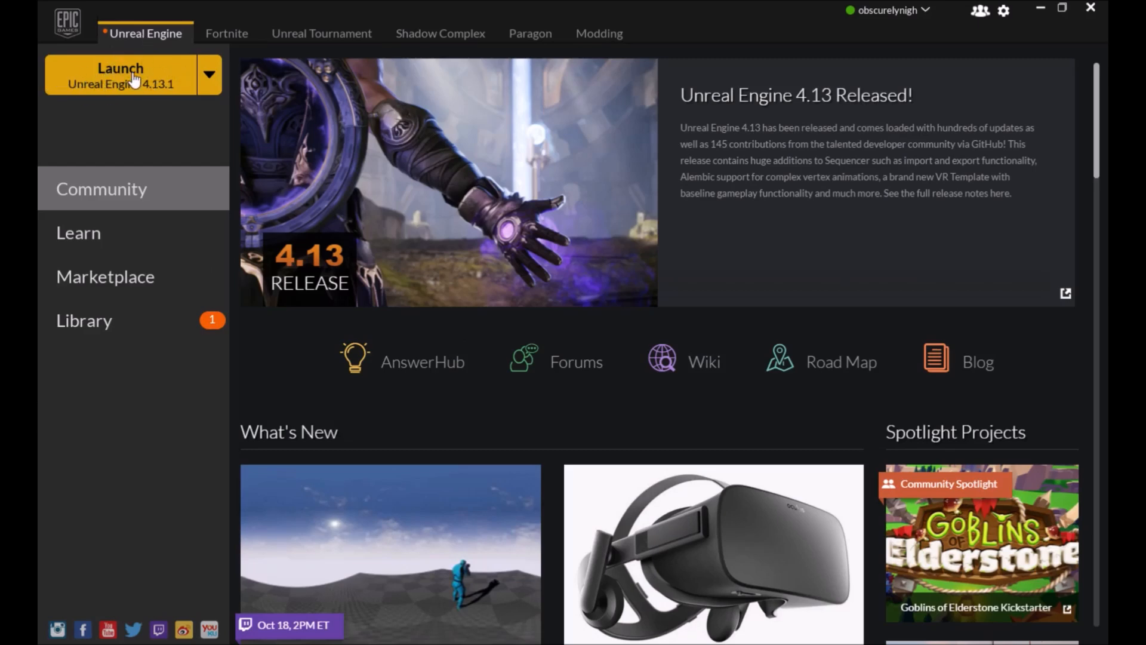
# Examine the Launch version options and browse the Community news and activity feed in the launcher
pyautogui.click(209, 74)
pyautogui.click(211, 74)
pyautogui.scroll(-12, 774, 327)
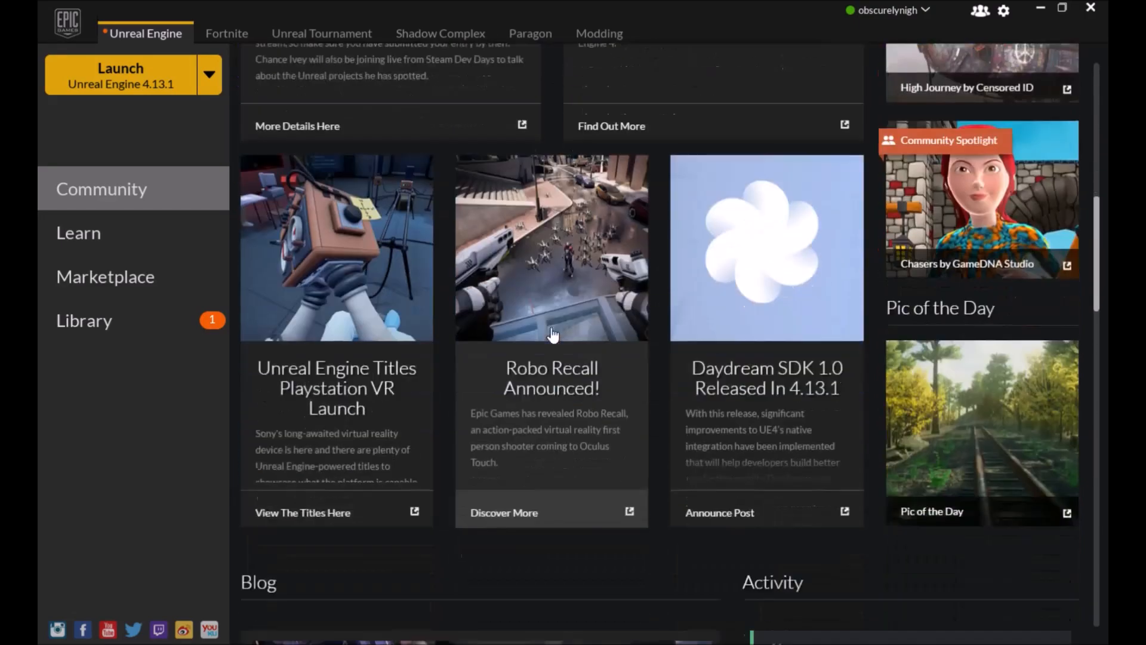
pyautogui.scroll(-10, 465, 340)
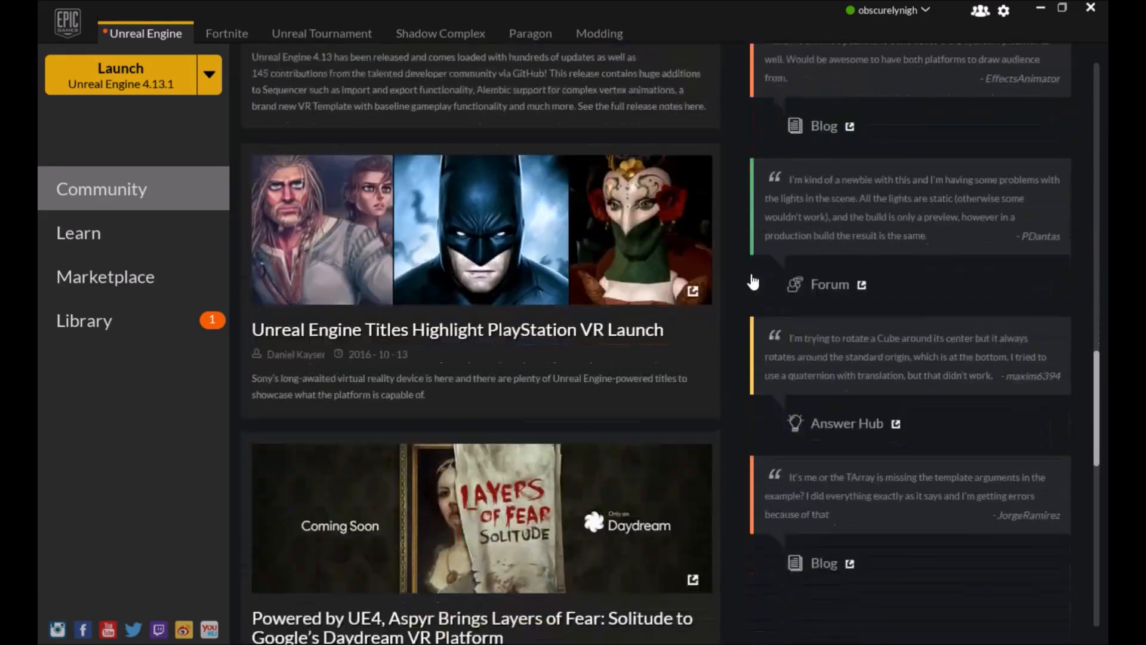
pyautogui.scroll(-7, 740, 299)
pyautogui.scroll(12, 755, 296)
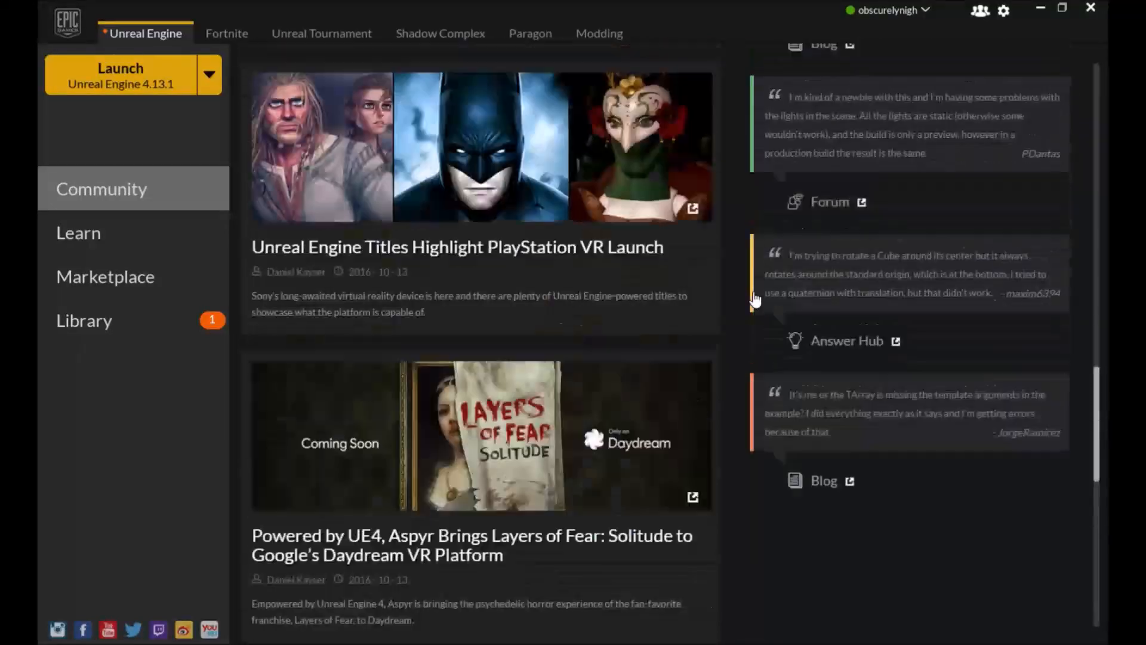
pyautogui.scroll(15, 754, 298)
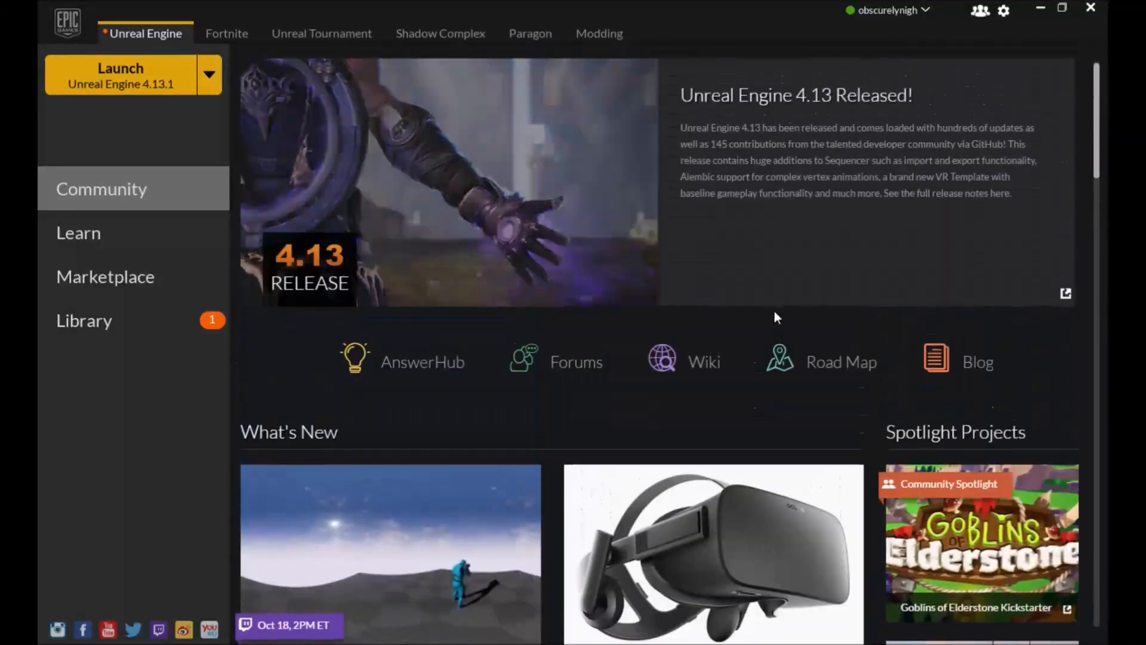
# Open the Learn section and browse the tutorials, engine feature samples and gameplay concept projects
pyautogui.click(152, 238)
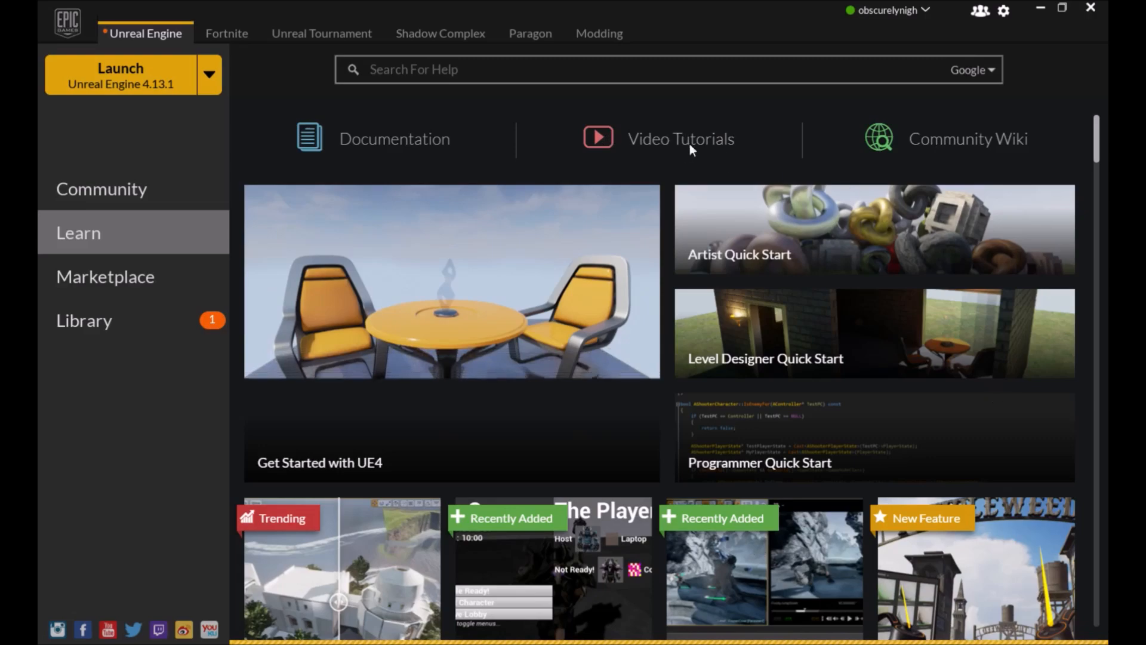
pyautogui.scroll(-3, 665, 188)
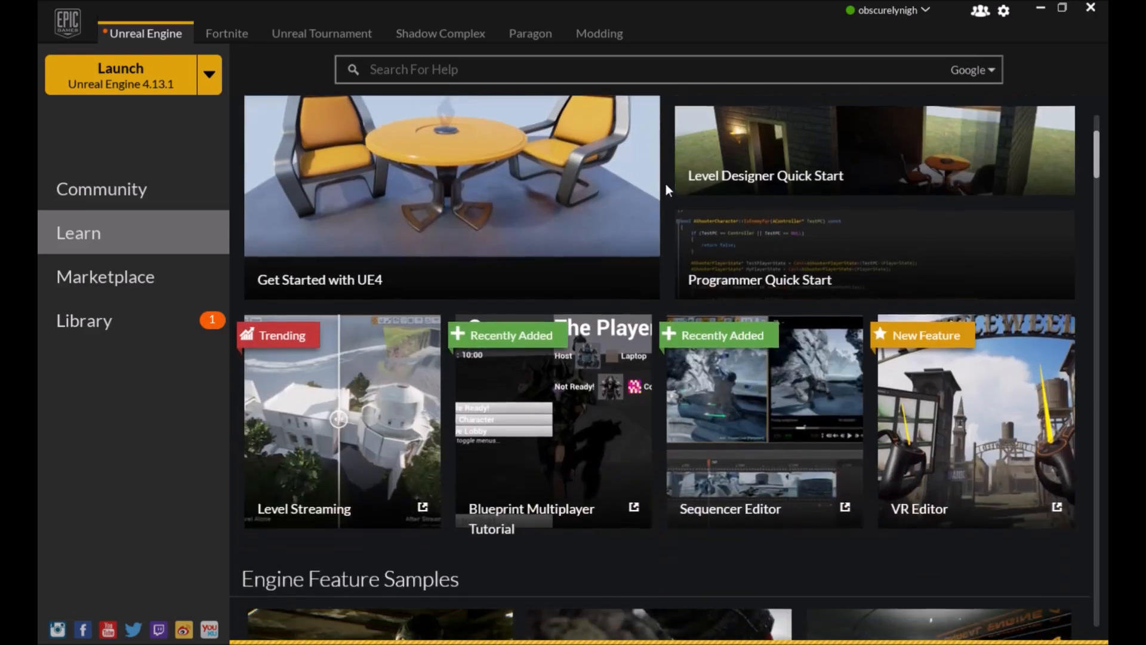
pyautogui.scroll(-5, 665, 183)
pyautogui.scroll(2, 665, 195)
pyautogui.scroll(4, 665, 202)
pyautogui.scroll(-3, 665, 202)
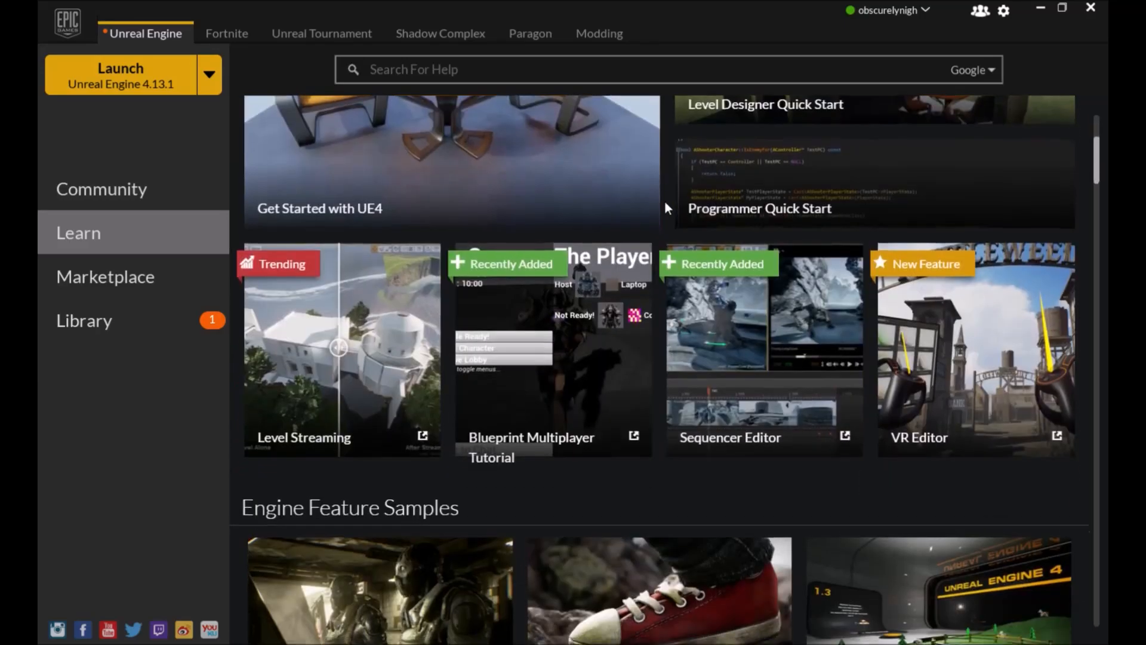
pyautogui.scroll(-8, 665, 201)
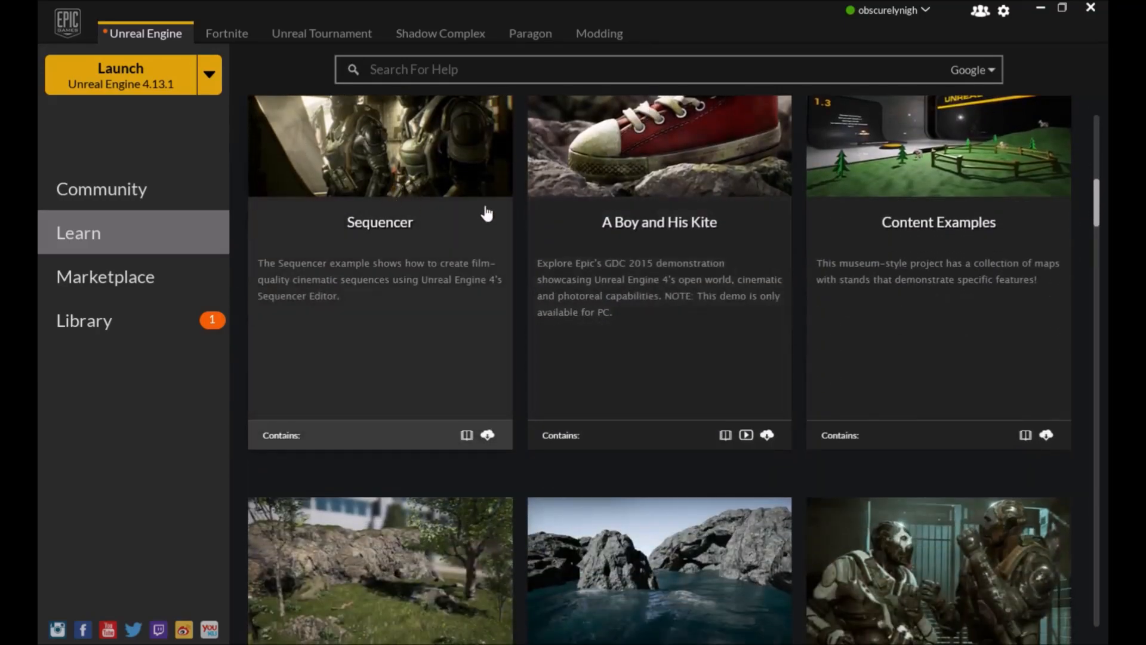
pyautogui.scroll(3, 734, 238)
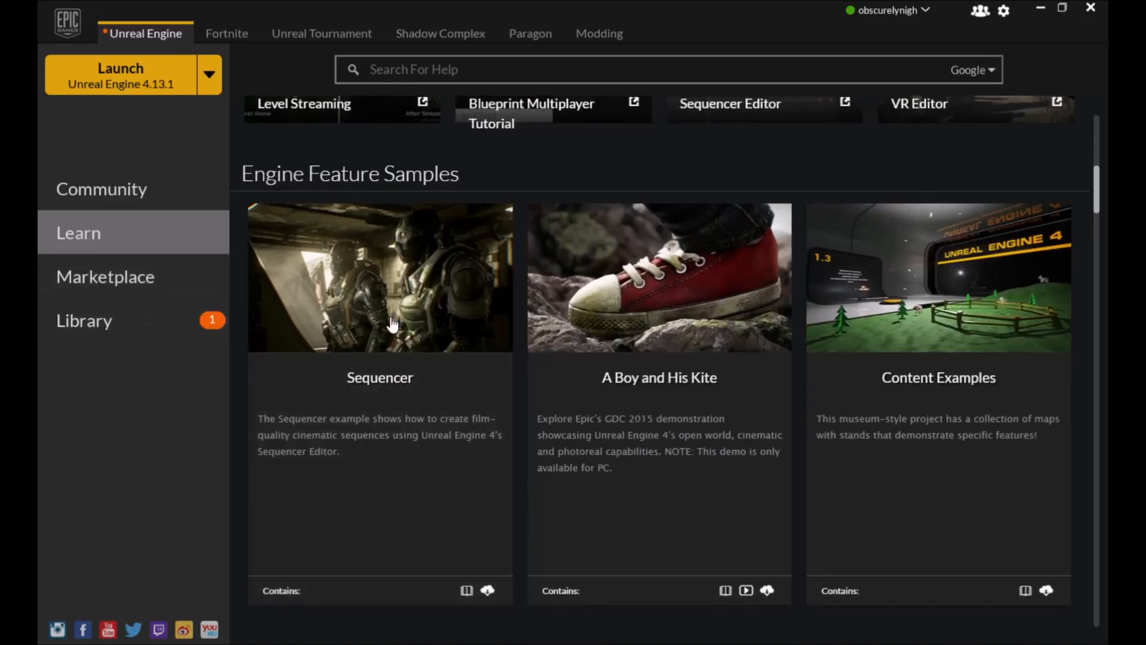
pyautogui.scroll(-8, 798, 290)
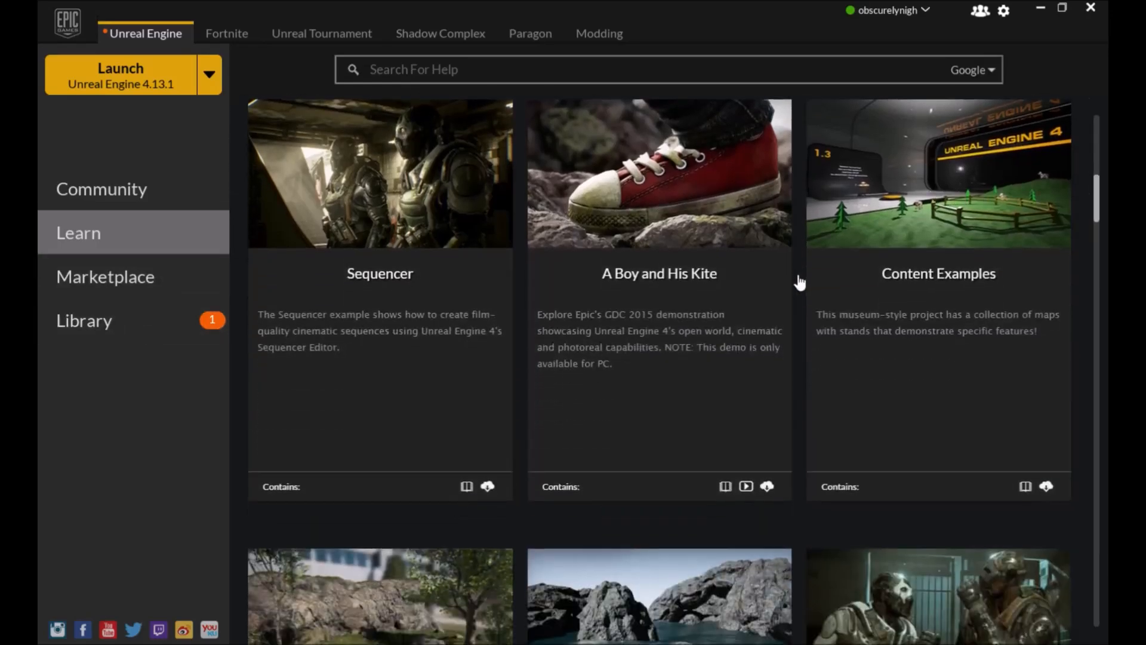
pyautogui.scroll(-2, 798, 282)
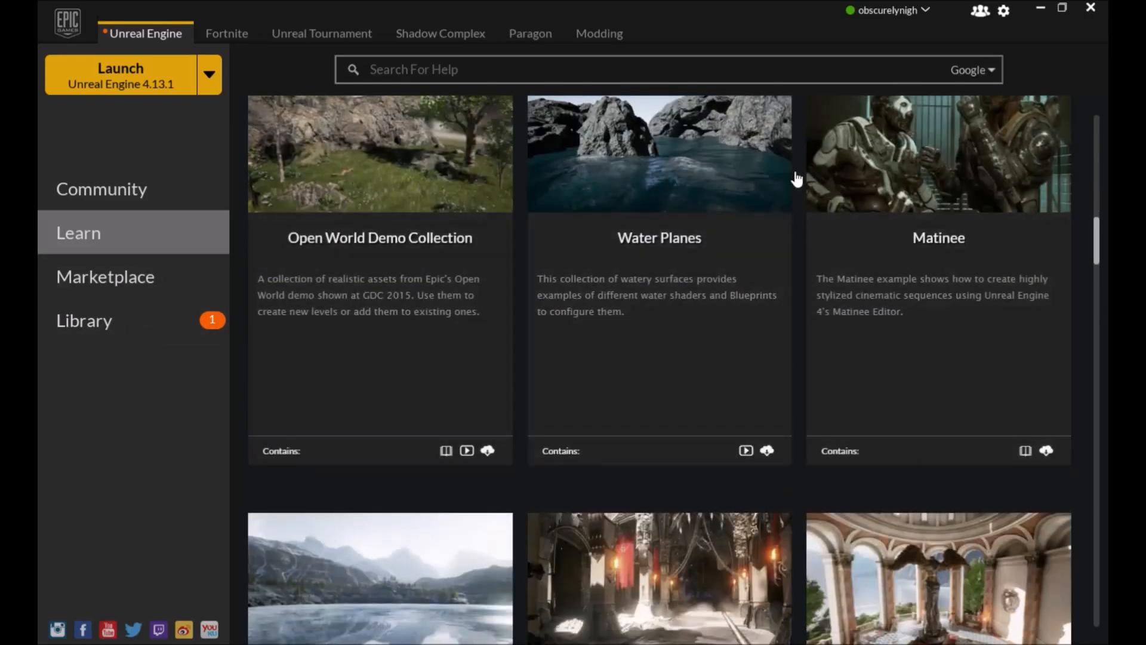
pyautogui.scroll(5, 798, 181)
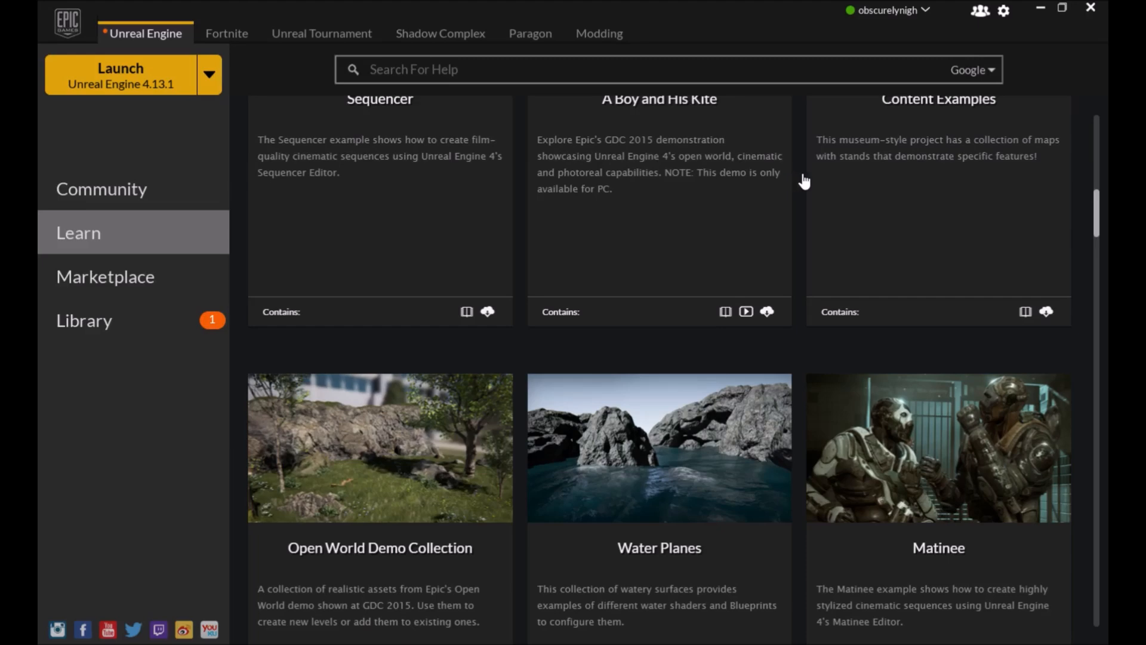
pyautogui.scroll(-10, 801, 181)
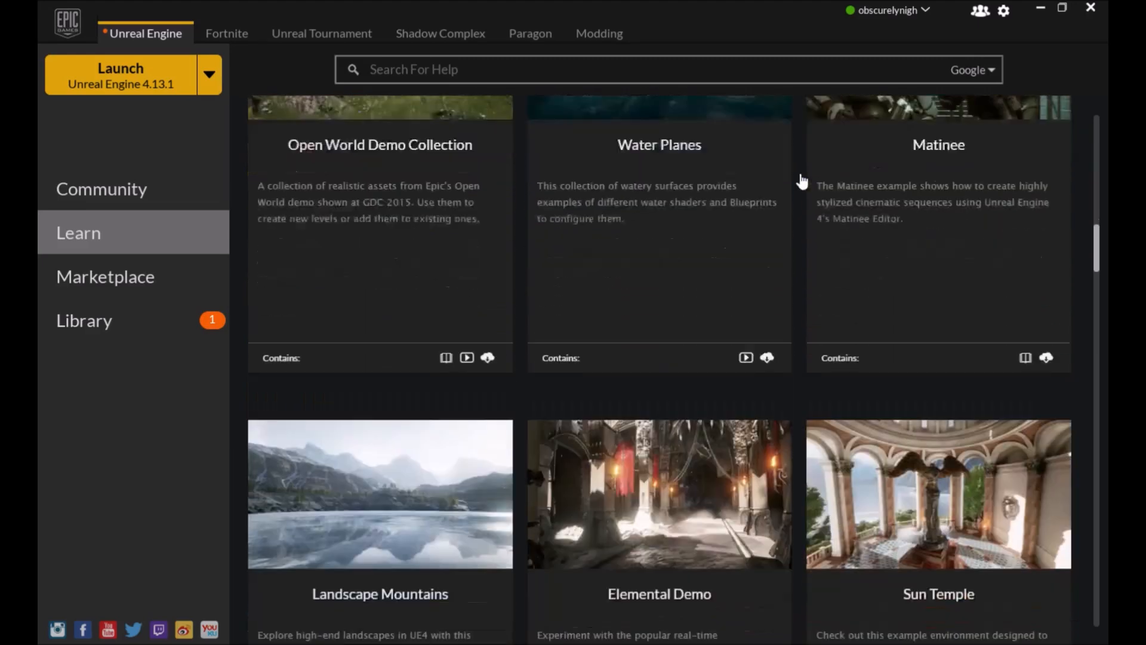
pyautogui.scroll(-6, 800, 179)
pyautogui.scroll(5, 797, 204)
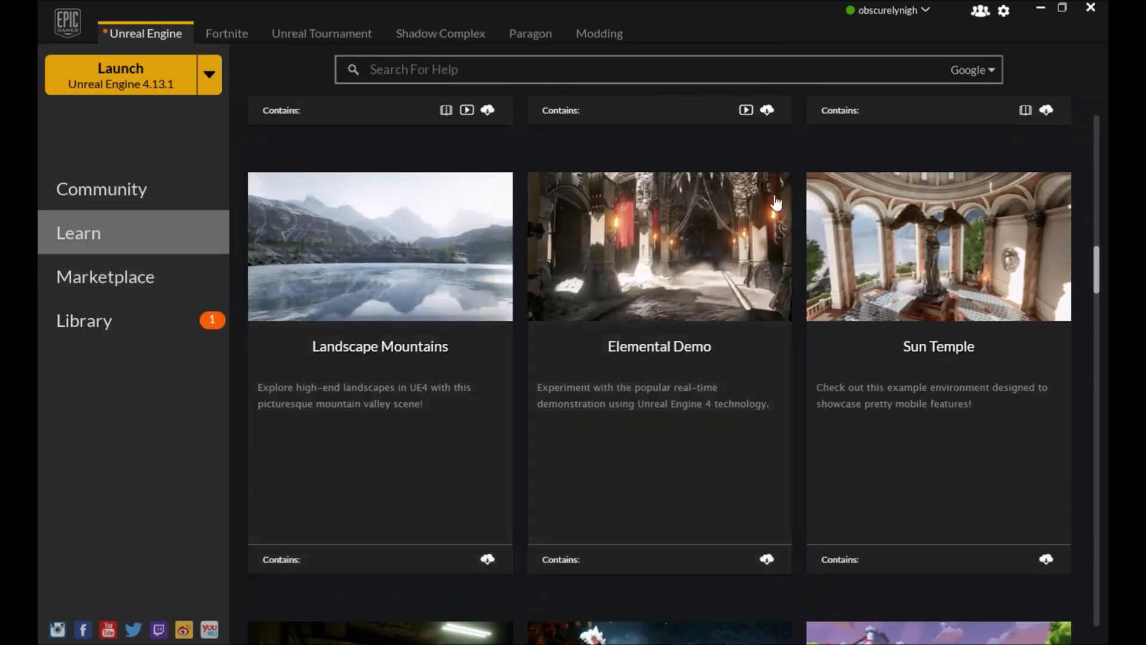
pyautogui.scroll(-10, 802, 229)
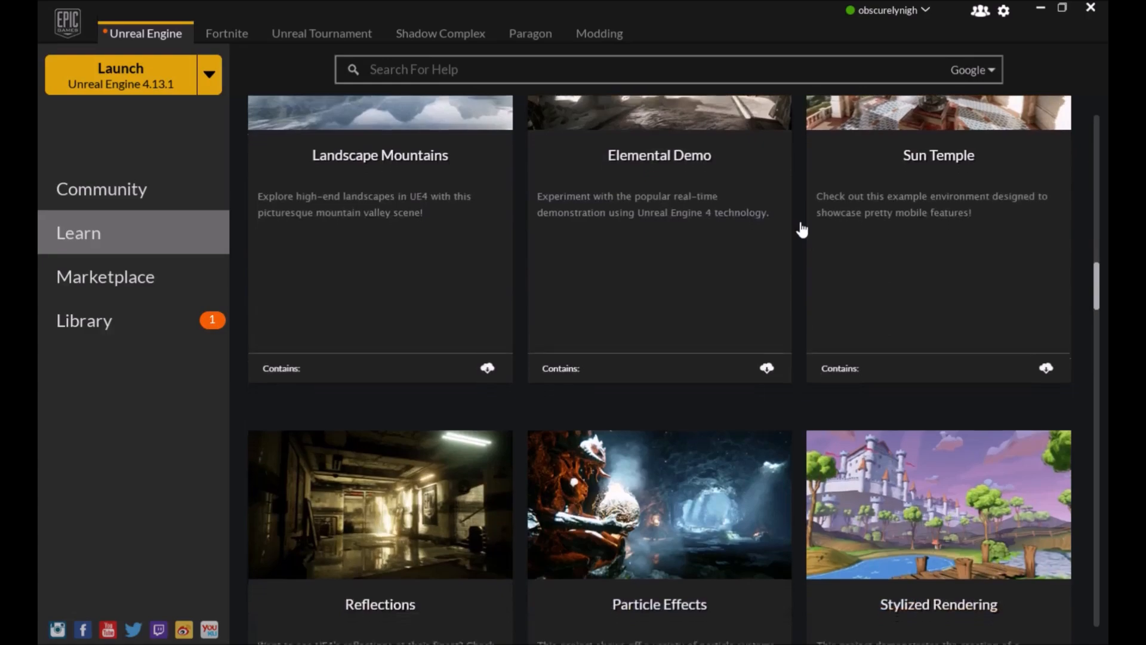
pyautogui.scroll(-15, 798, 228)
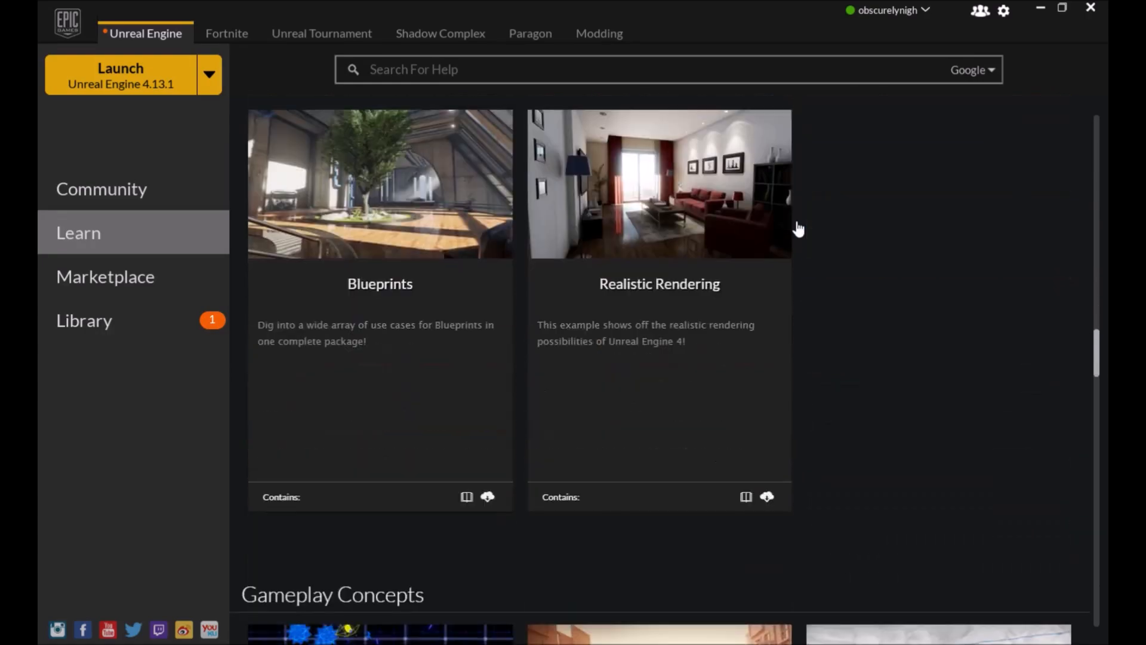
pyautogui.scroll(3, 795, 241)
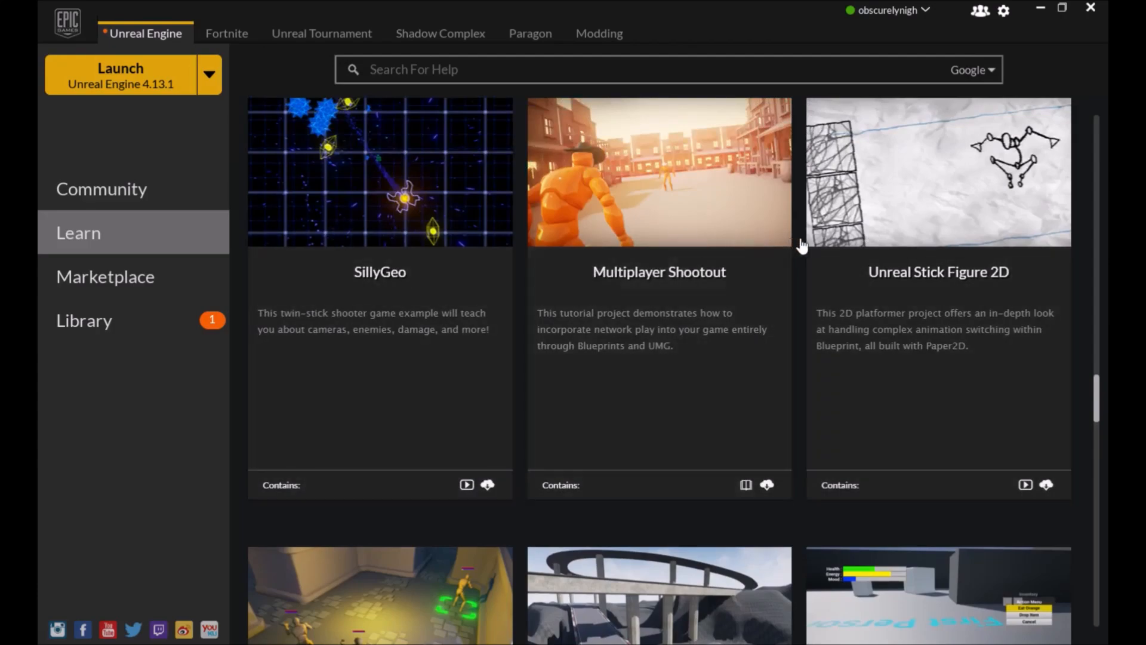
pyautogui.scroll(-14, 798, 235)
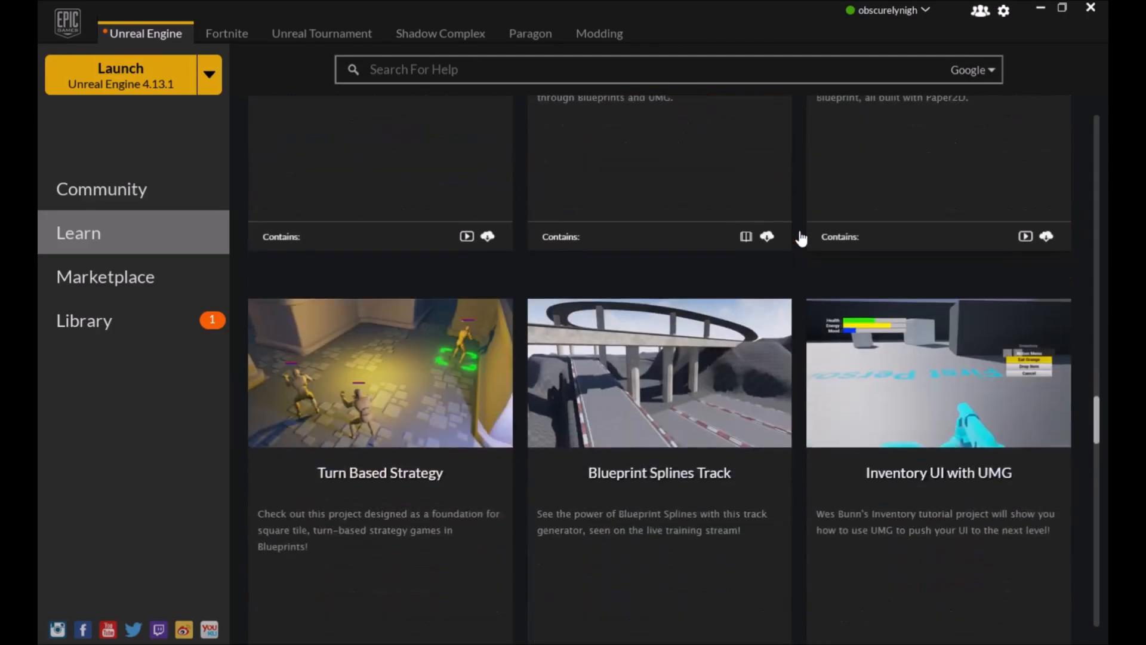
pyautogui.scroll(-15, 798, 239)
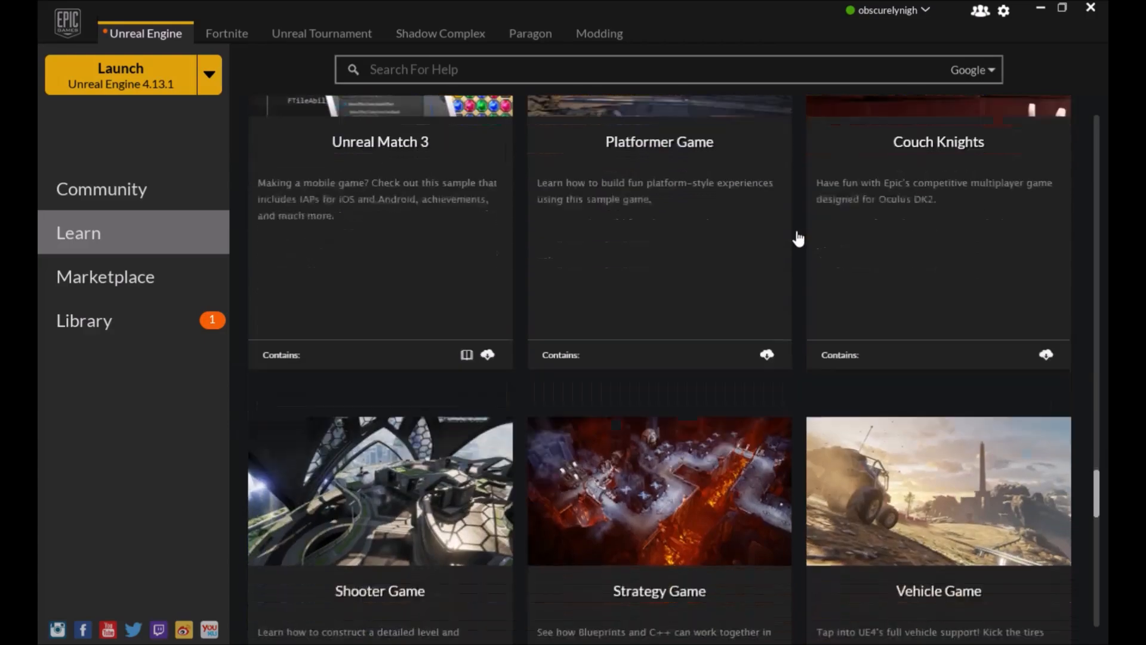
pyautogui.scroll(-14, 796, 241)
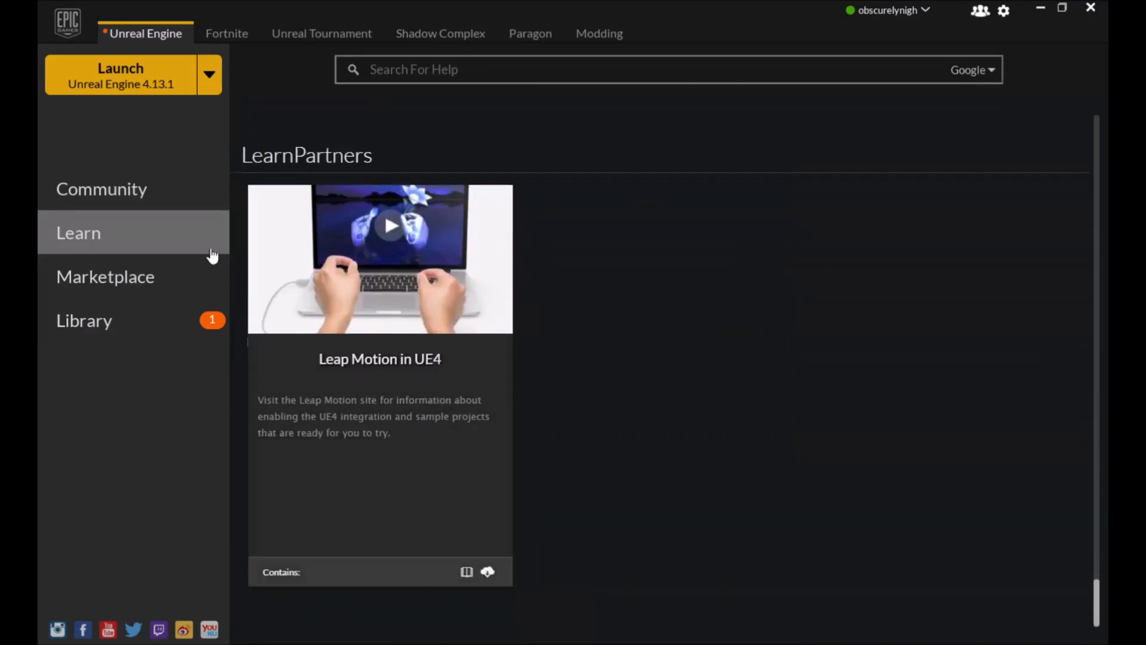
# Open the Marketplace and browse its featured content, categories and recent additions
pyautogui.scroll(5, 788, 227)
pyautogui.scroll(6, 788, 224)
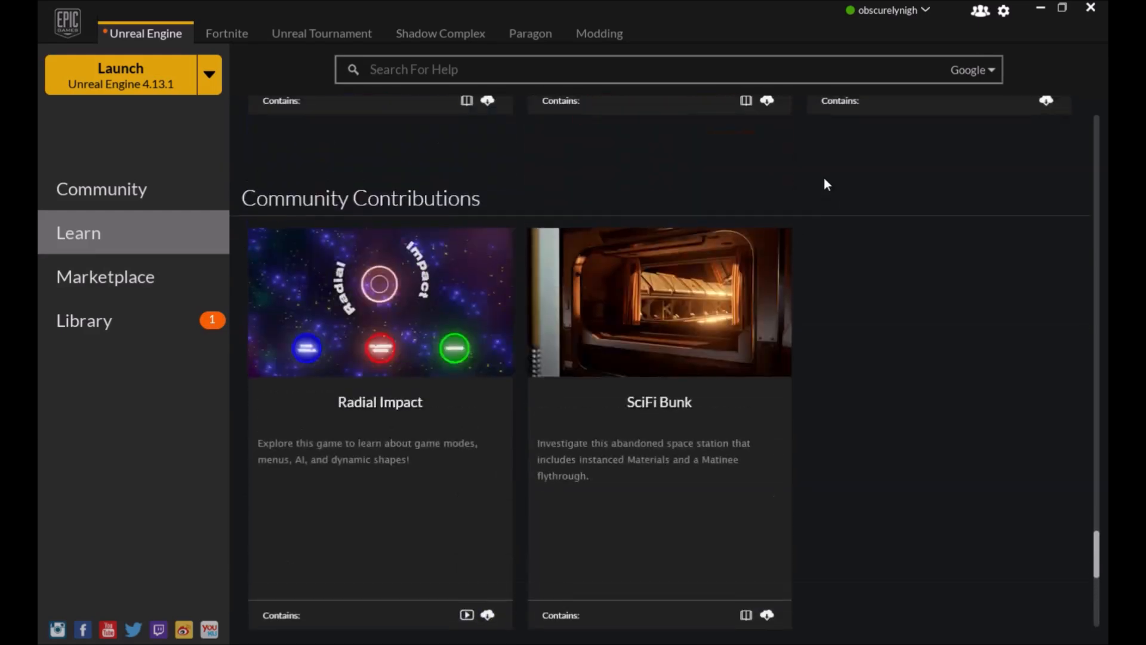
pyautogui.click(174, 274)
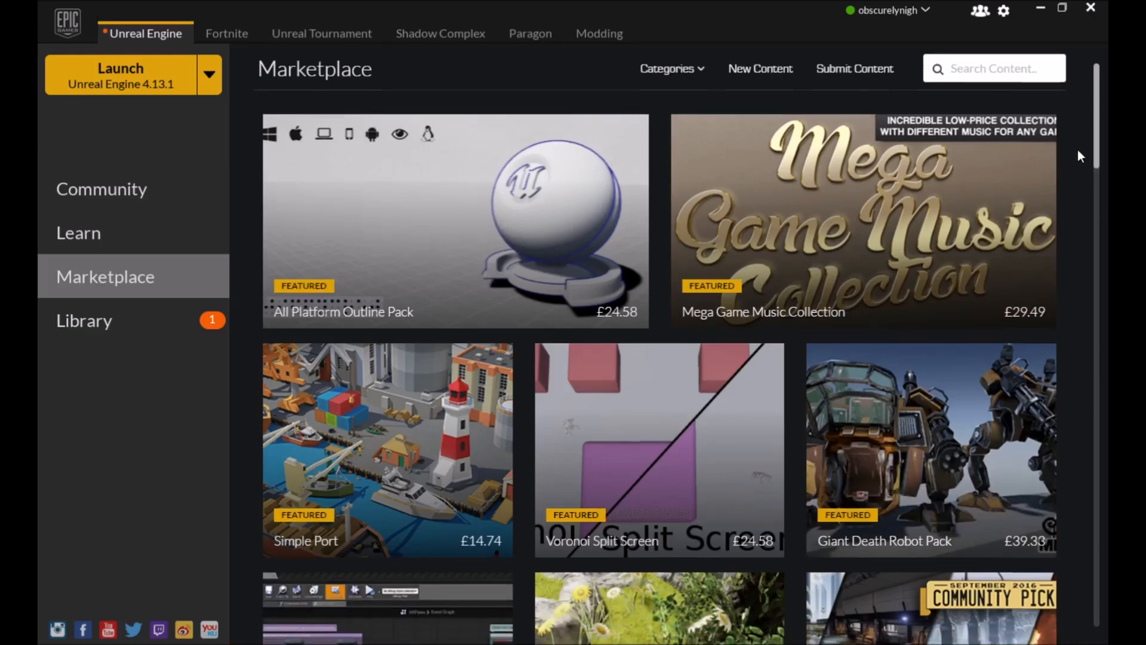
pyautogui.scroll(-8, 1076, 149)
pyautogui.scroll(-2, 1068, 145)
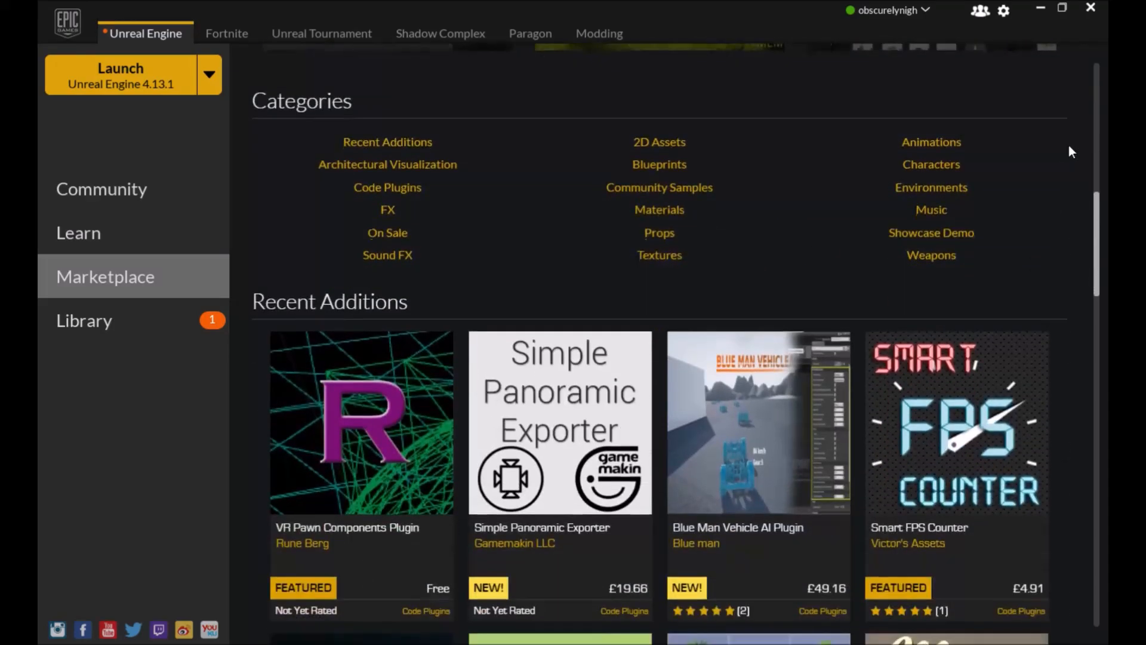
pyautogui.scroll(-2, 1095, 215)
pyautogui.moveTo(1097, 237); pyautogui.dragTo(1084, 544)
pyautogui.scroll(6, 1094, 452)
pyautogui.scroll(10, 1092, 413)
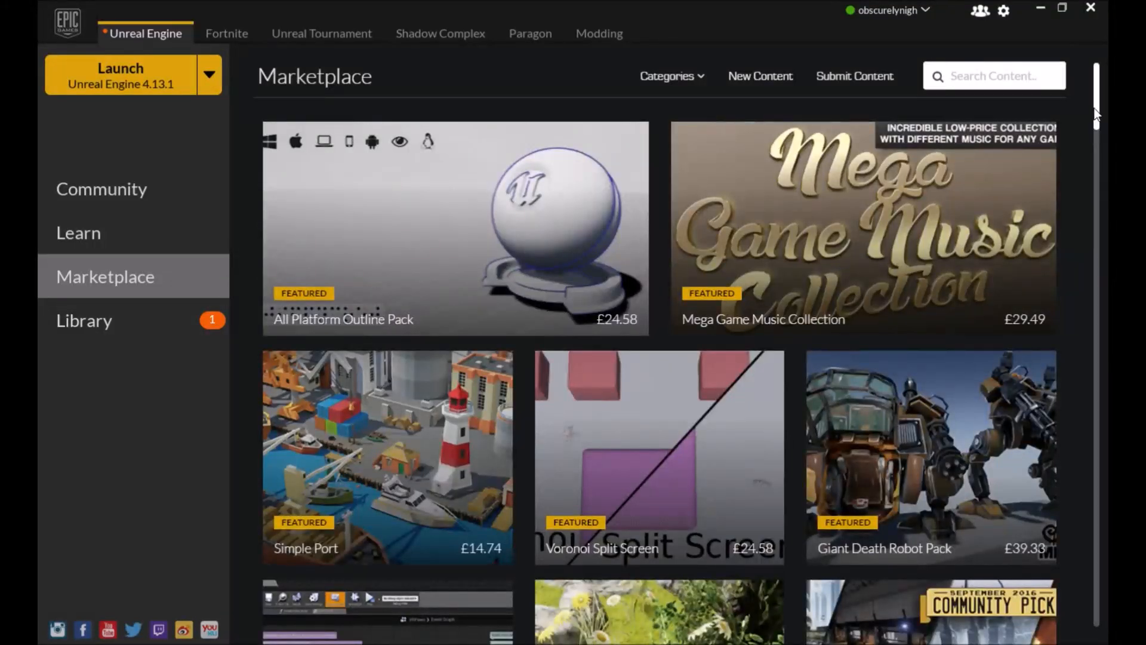
pyautogui.scroll(-3, 1095, 136)
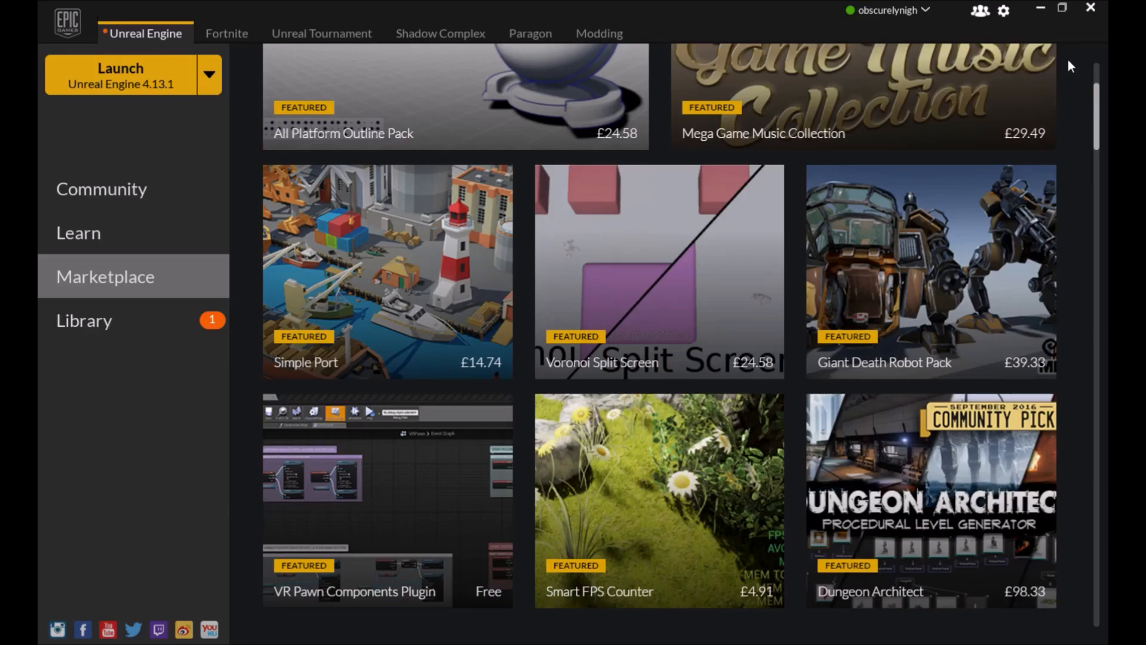
pyautogui.scroll(-14, 1067, 62)
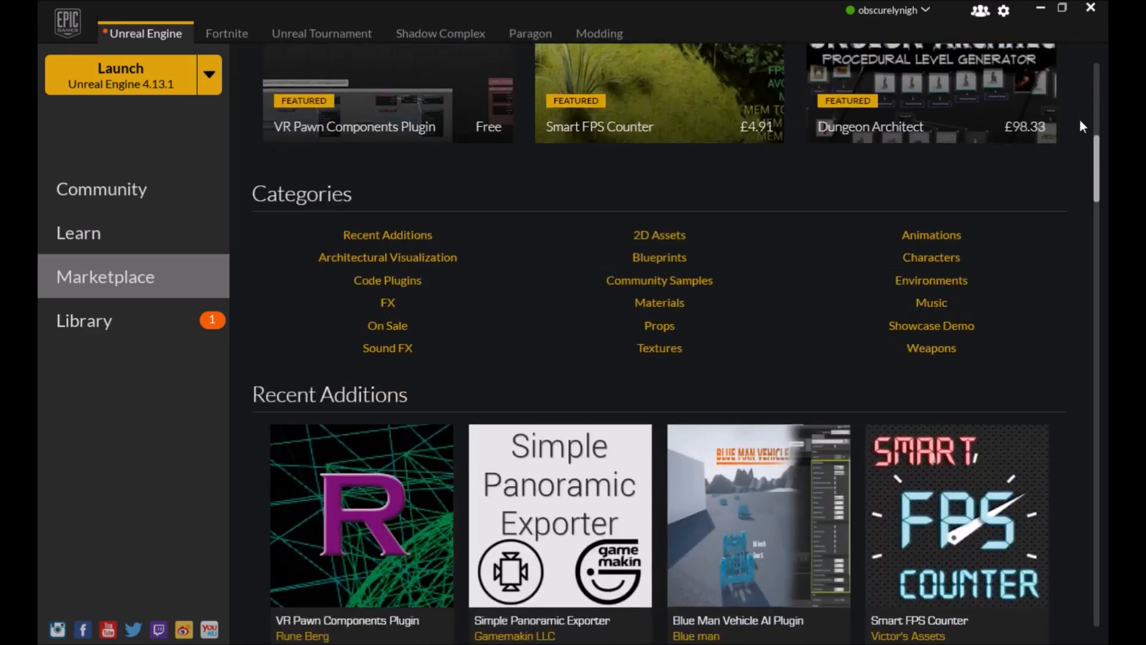
pyautogui.scroll(18, 1082, 125)
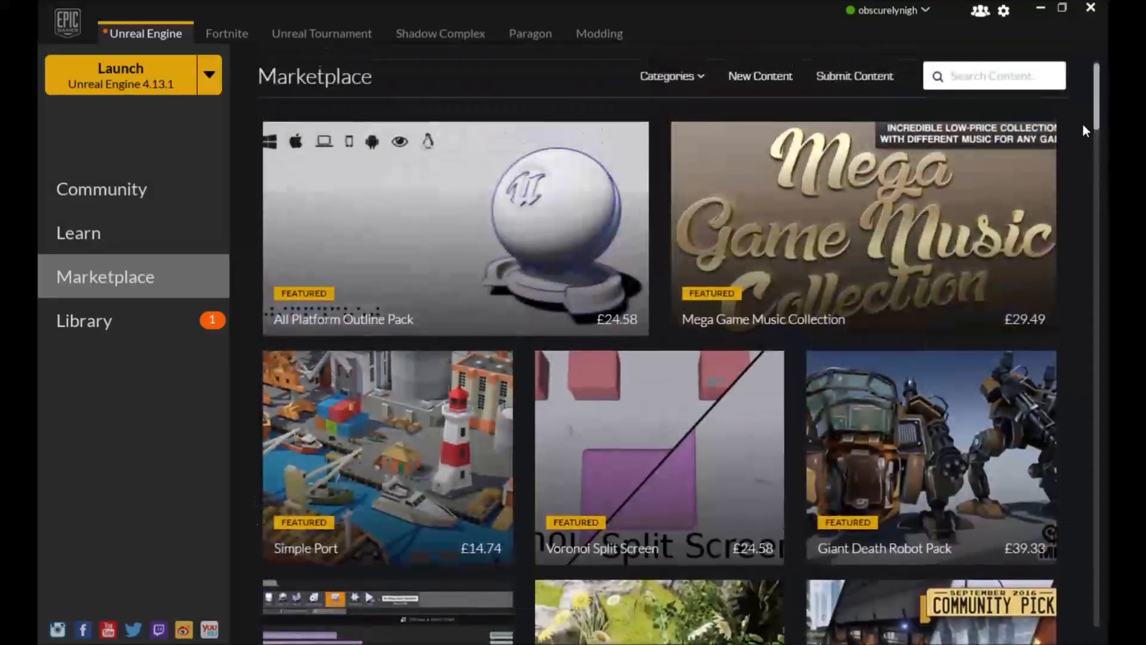
# Open the Library, add engine version 4.11.2 and close its installation options without installing
pyautogui.click(144, 320)
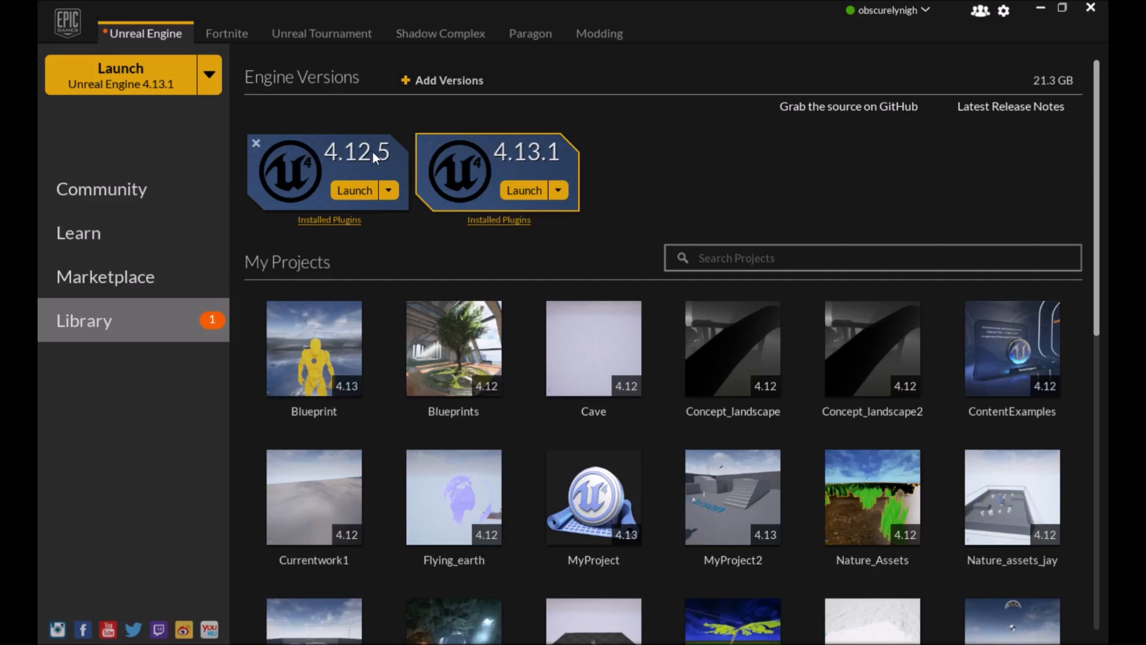
pyautogui.click(450, 81)
pyautogui.click(736, 151)
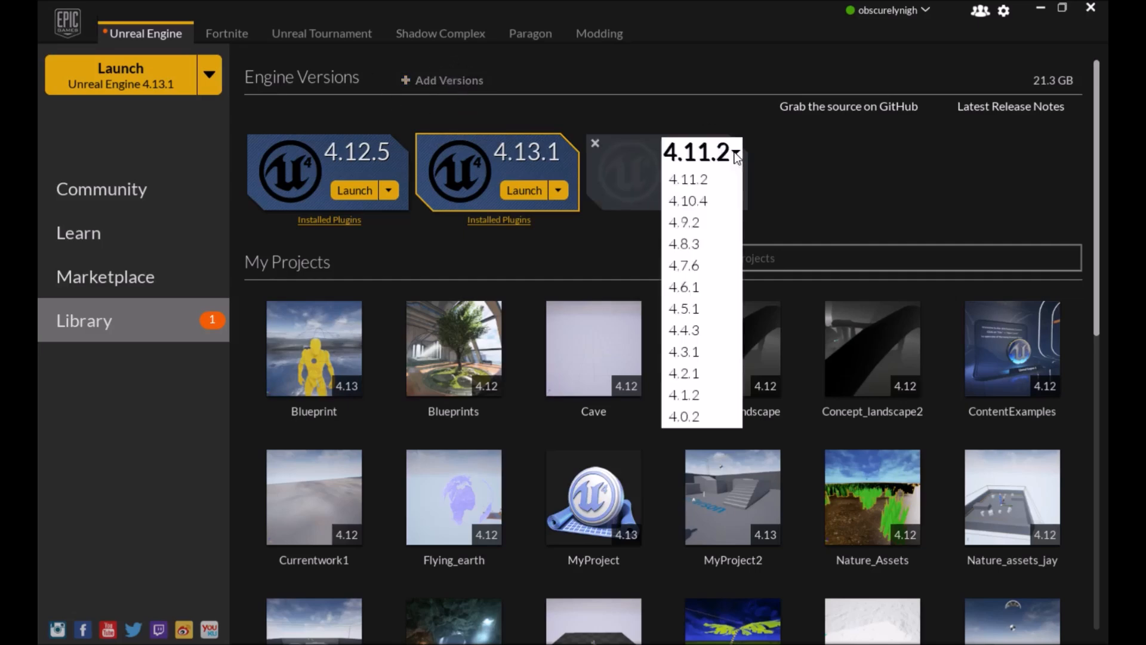
pyautogui.click(711, 192)
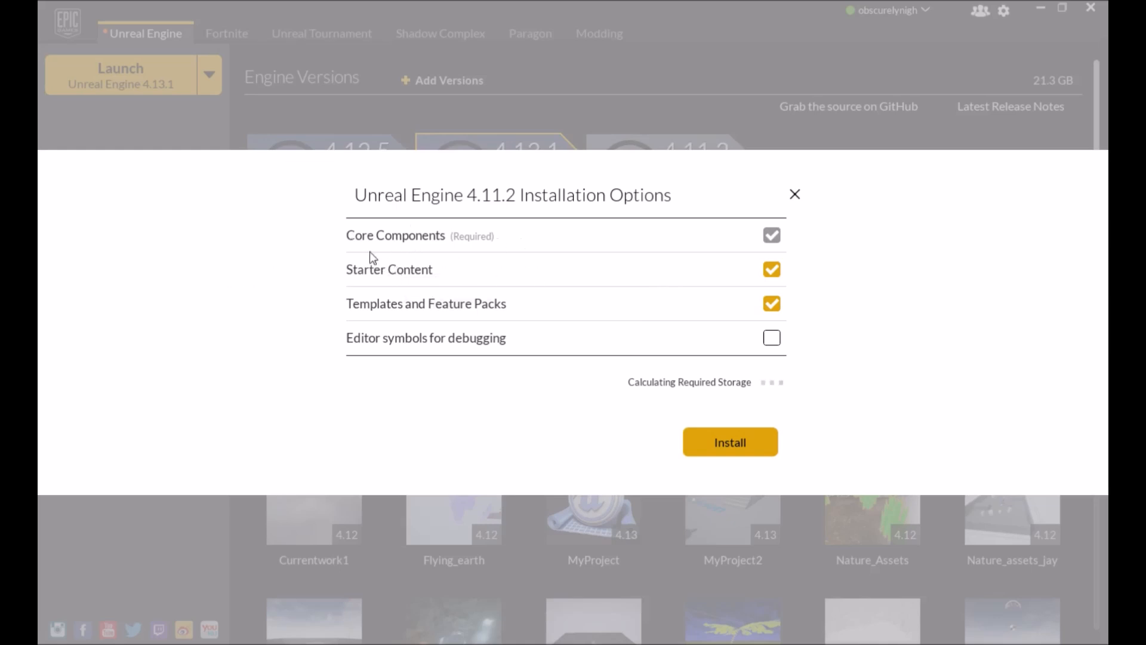
pyautogui.click(794, 195)
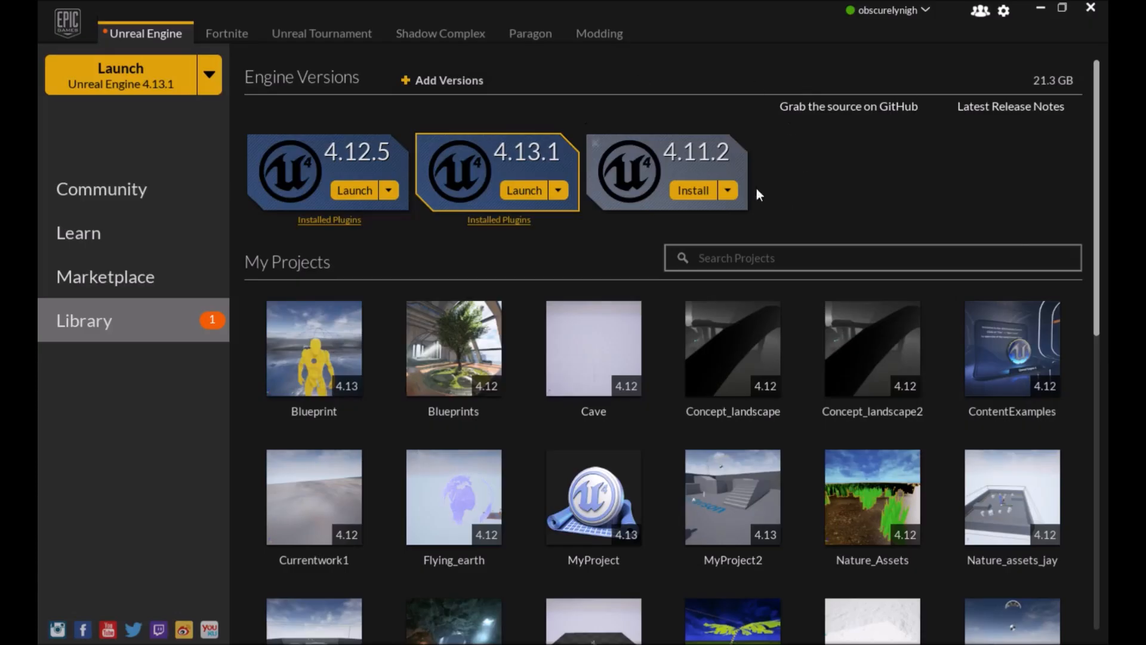
# Remove the added 4.11.2 engine version from the library
pyautogui.click(594, 144)
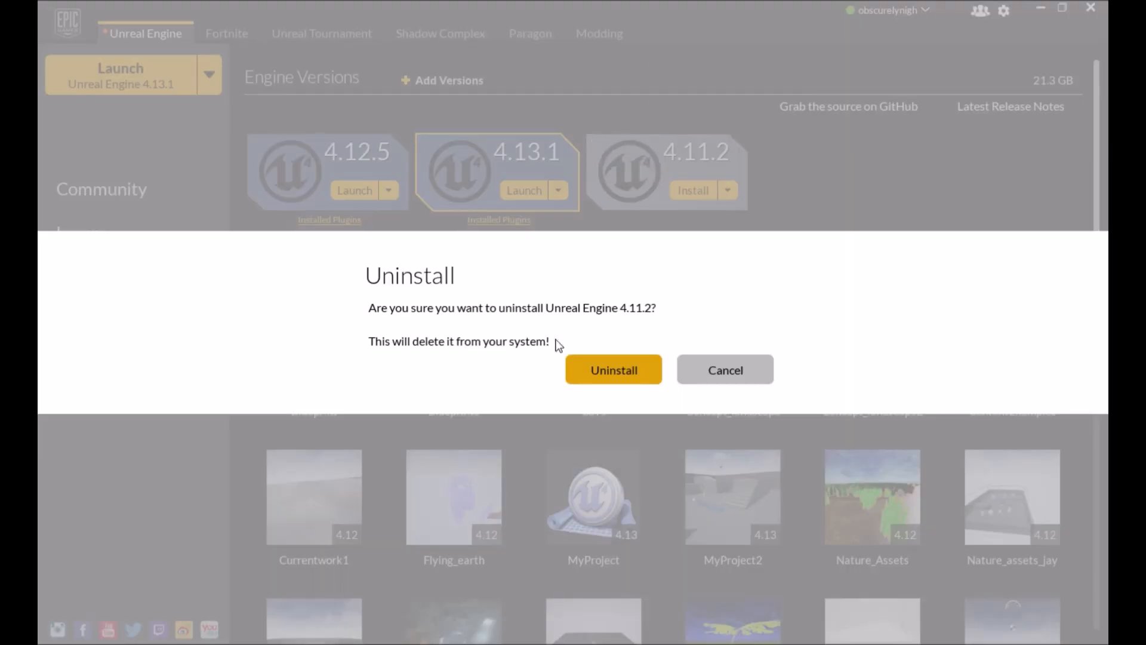
pyautogui.click(599, 370)
# Browse the engine versions, My Projects list and Vault contents in the library
pyautogui.scroll(-2, 602, 124)
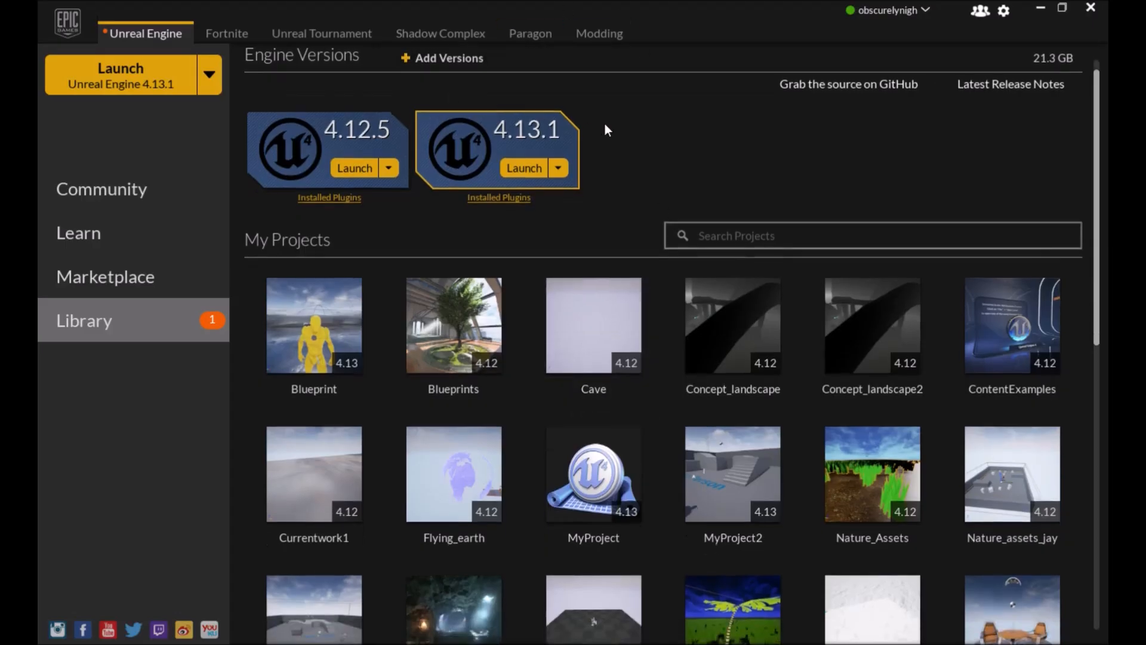
pyautogui.scroll(1, 398, 196)
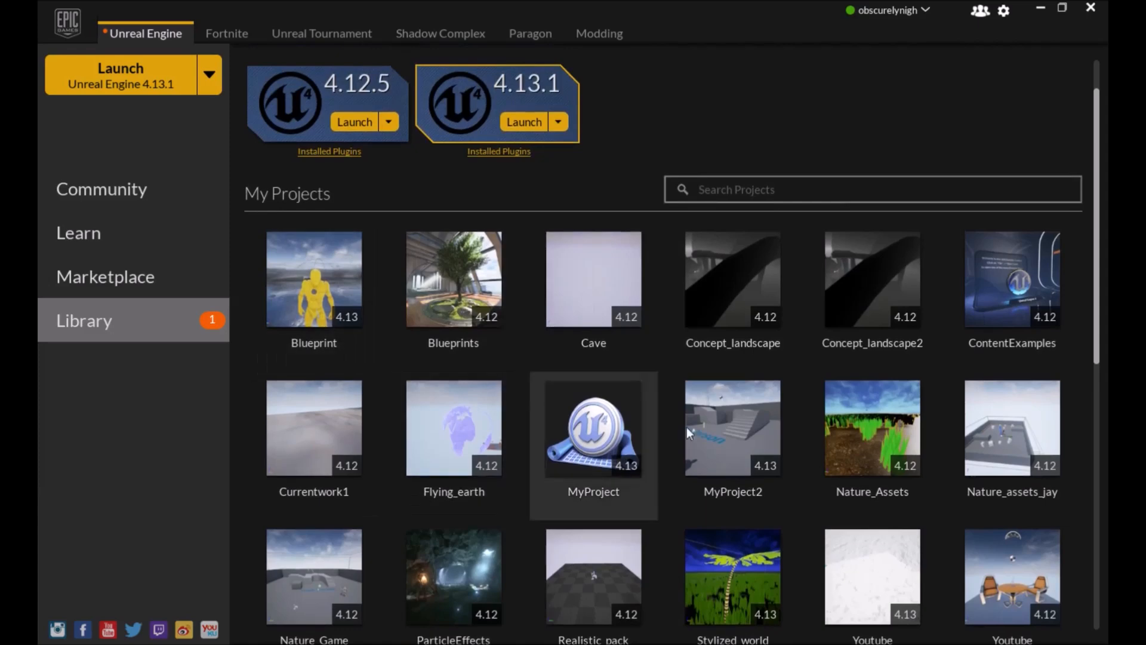
pyautogui.scroll(-1, 396, 354)
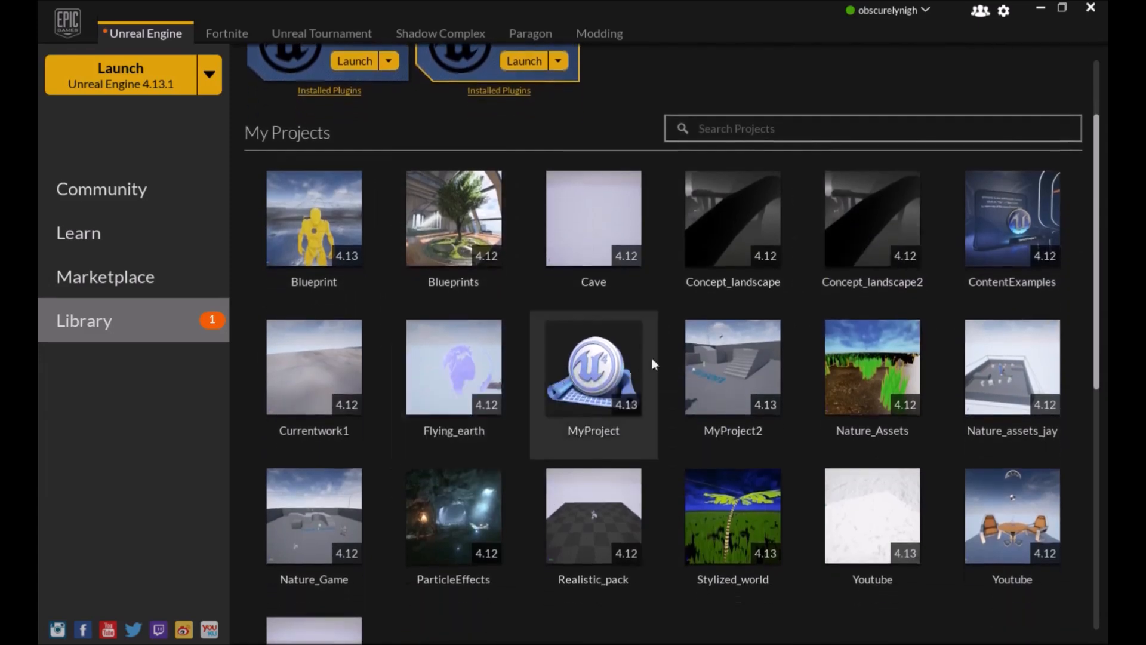
pyautogui.scroll(-2, 305, 254)
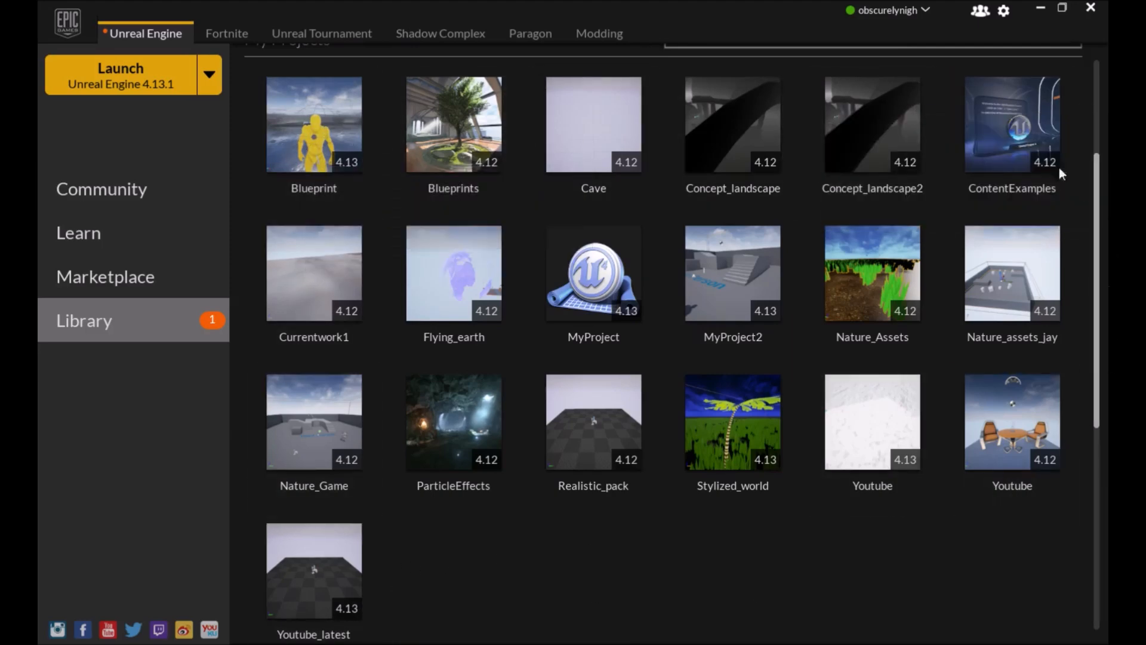
pyautogui.scroll(-5, 693, 353)
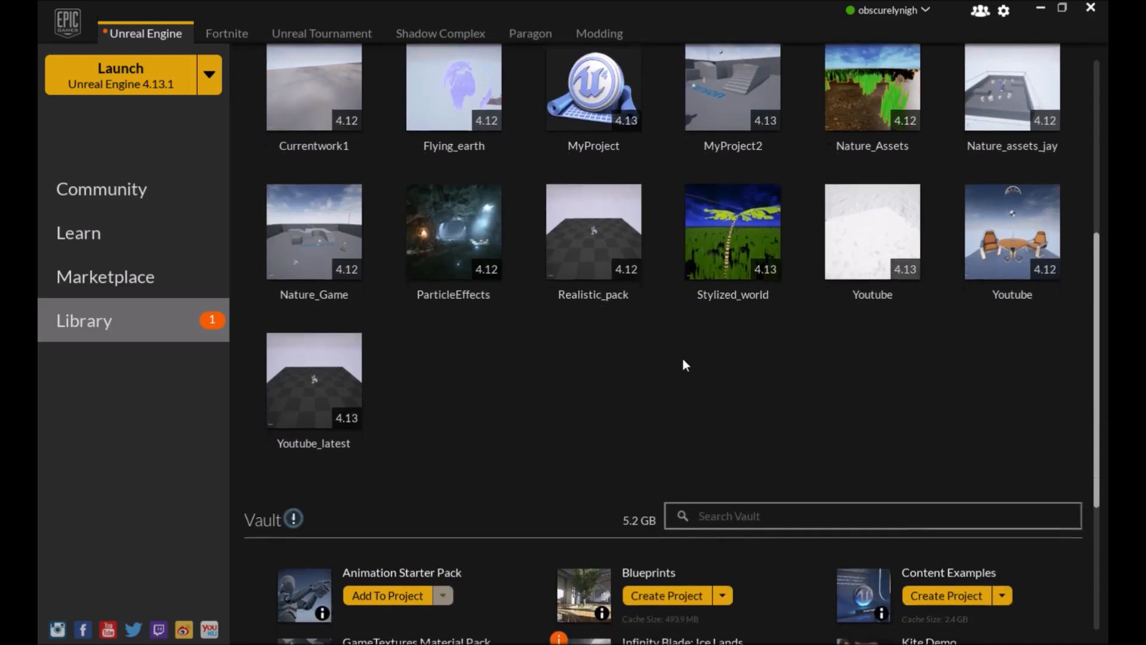
pyautogui.scroll(-3, 656, 334)
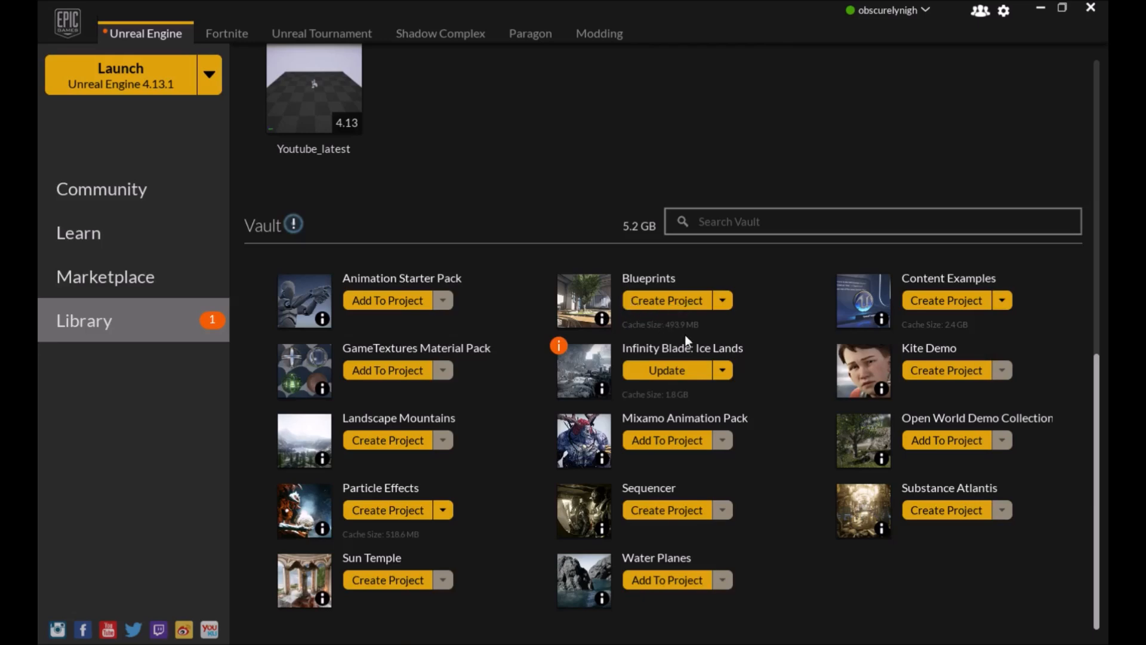
pyautogui.scroll(7, 806, 455)
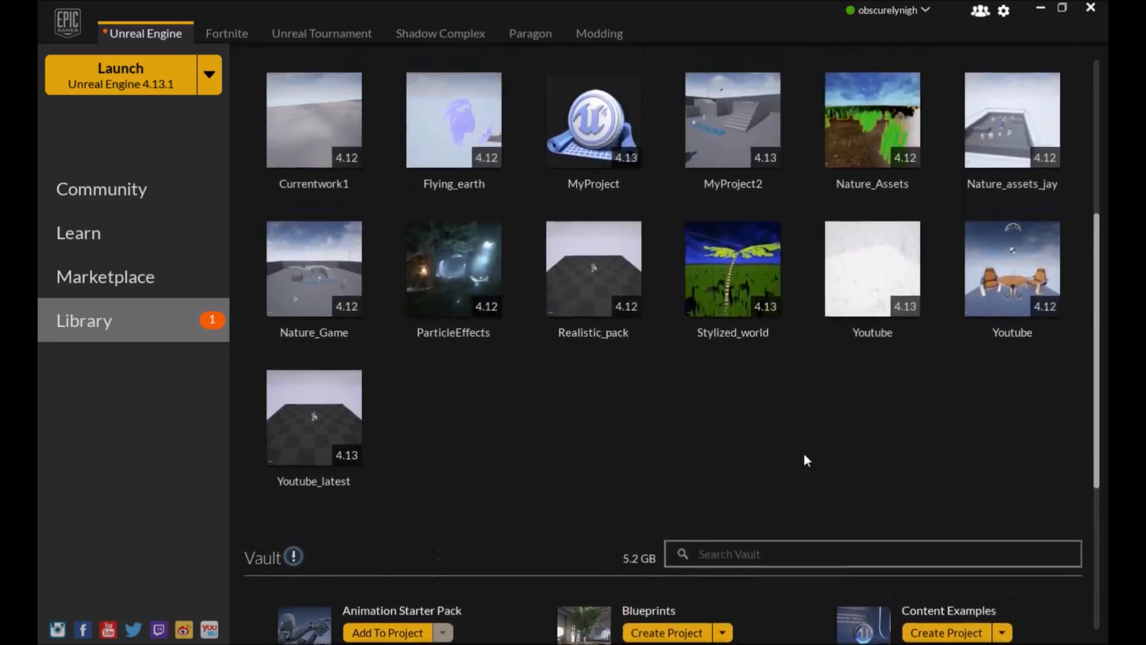
pyautogui.scroll(5, 803, 460)
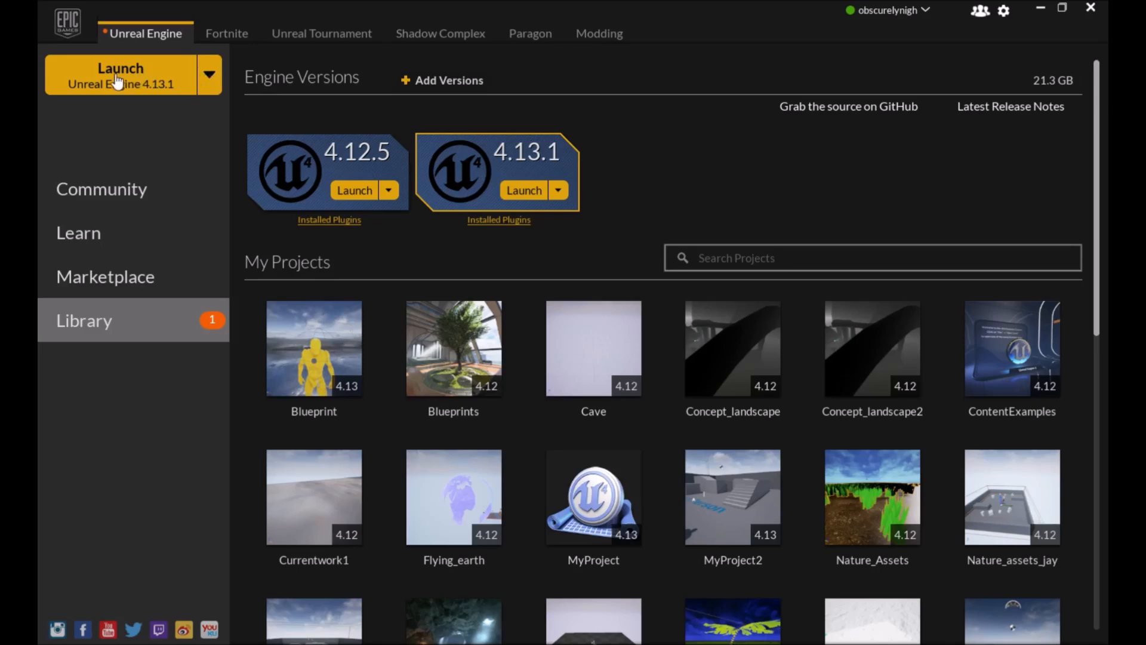
# Launch Unreal Engine 4.13.1 and browse the existing projects and samples in the Project Browser
pyautogui.click(119, 80)
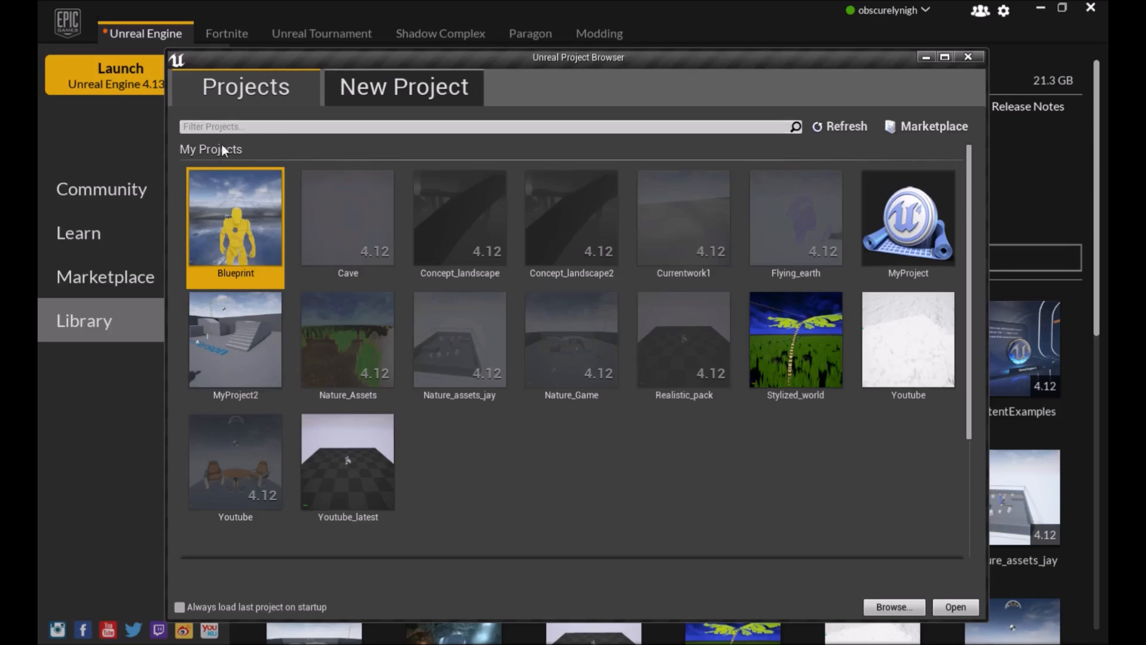
pyautogui.scroll(-1, 456, 245)
pyautogui.scroll(1, 403, 277)
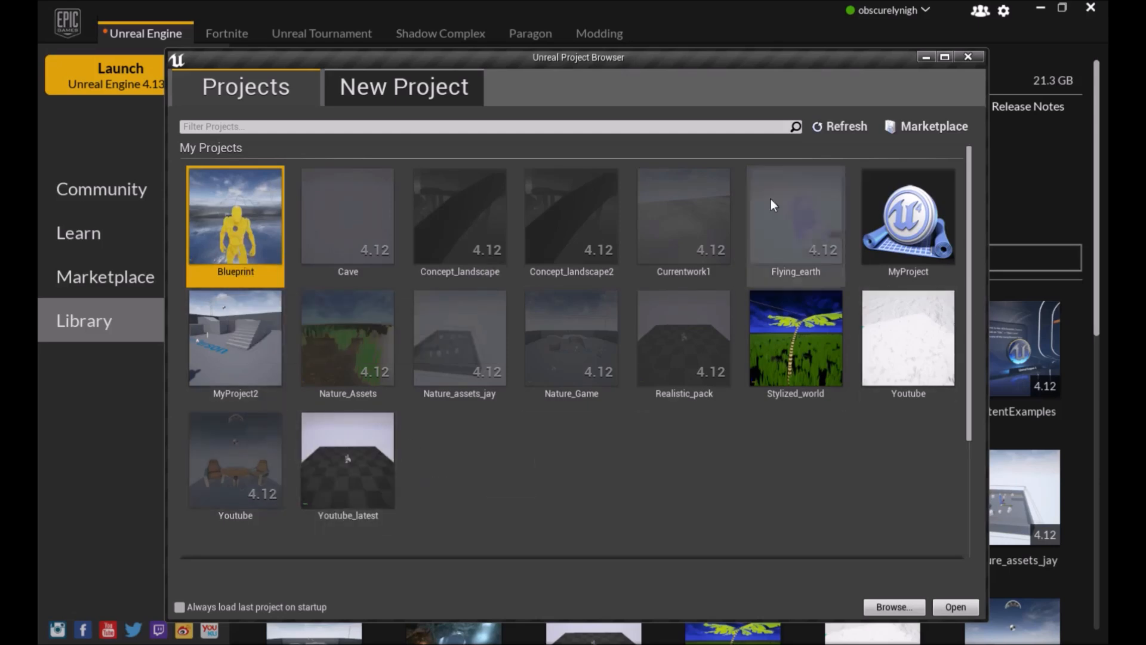
pyautogui.scroll(-1, 382, 327)
pyautogui.scroll(-3, 385, 330)
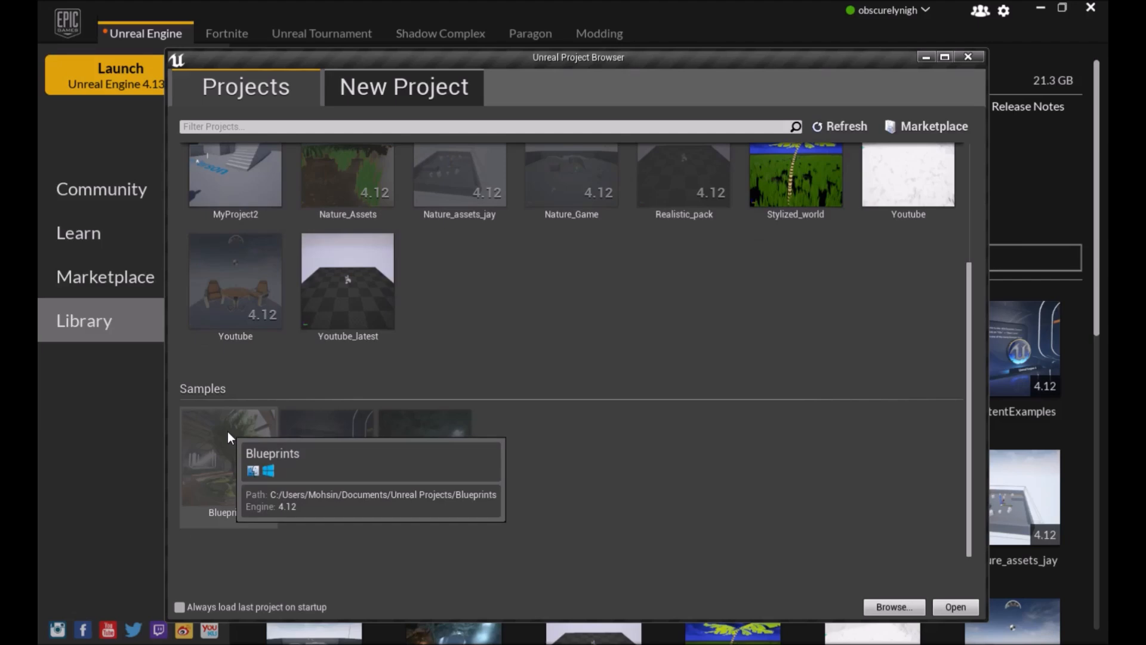
pyautogui.scroll(3, 507, 323)
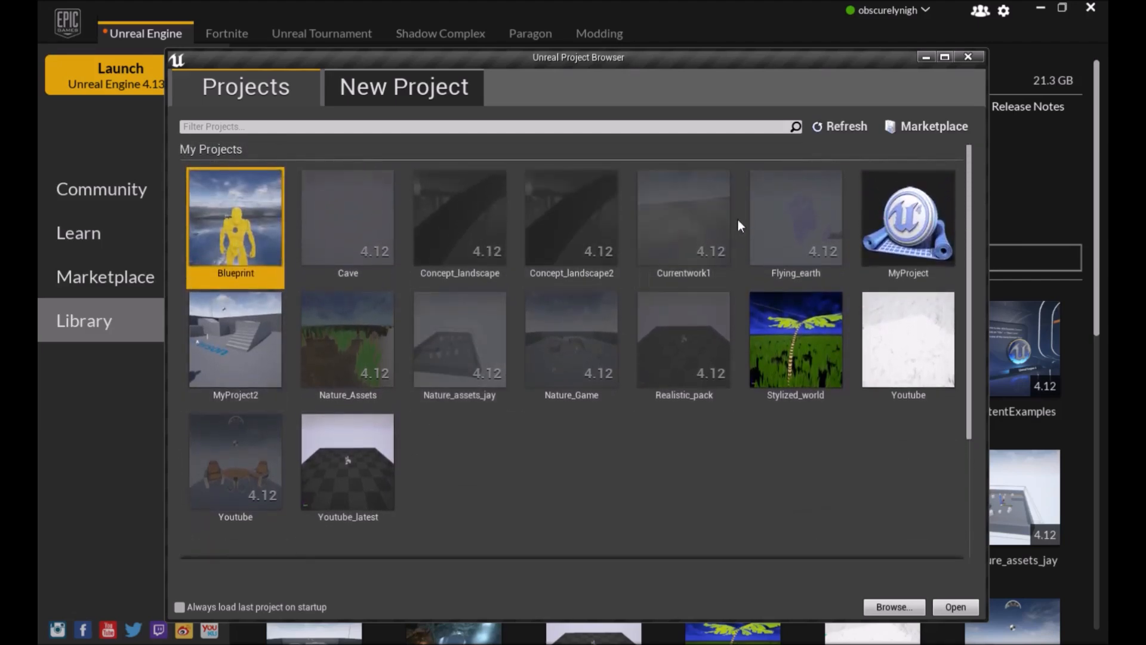
pyautogui.click(571, 125)
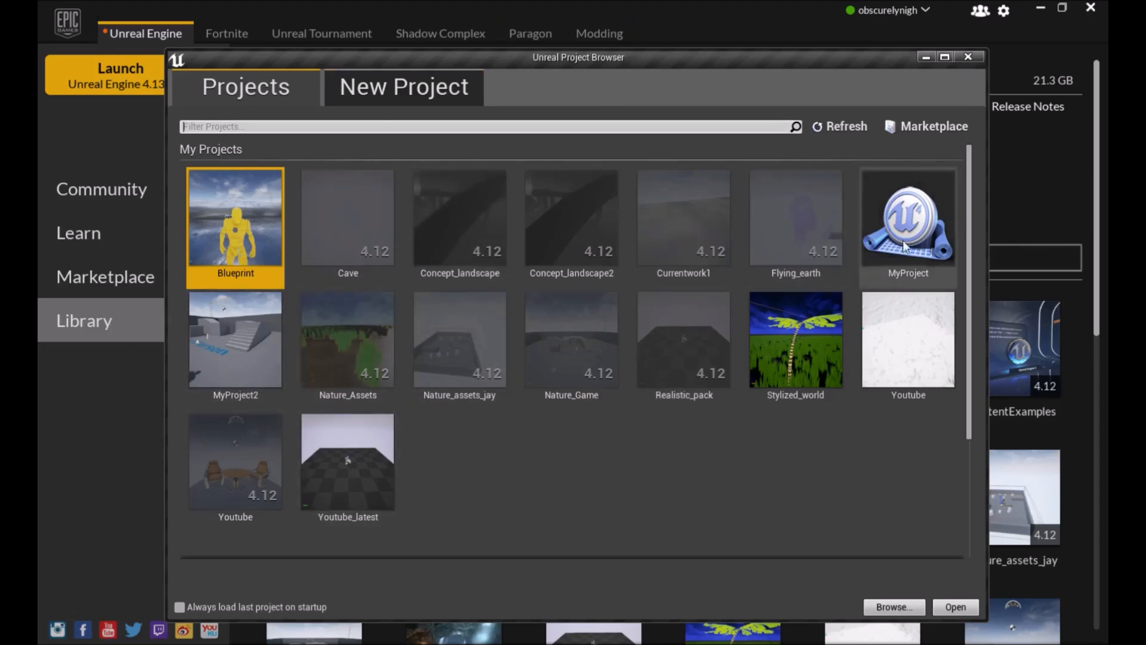
# Open the New Project tab and compare the Blueprint and C++ template lists
pyautogui.click(395, 89)
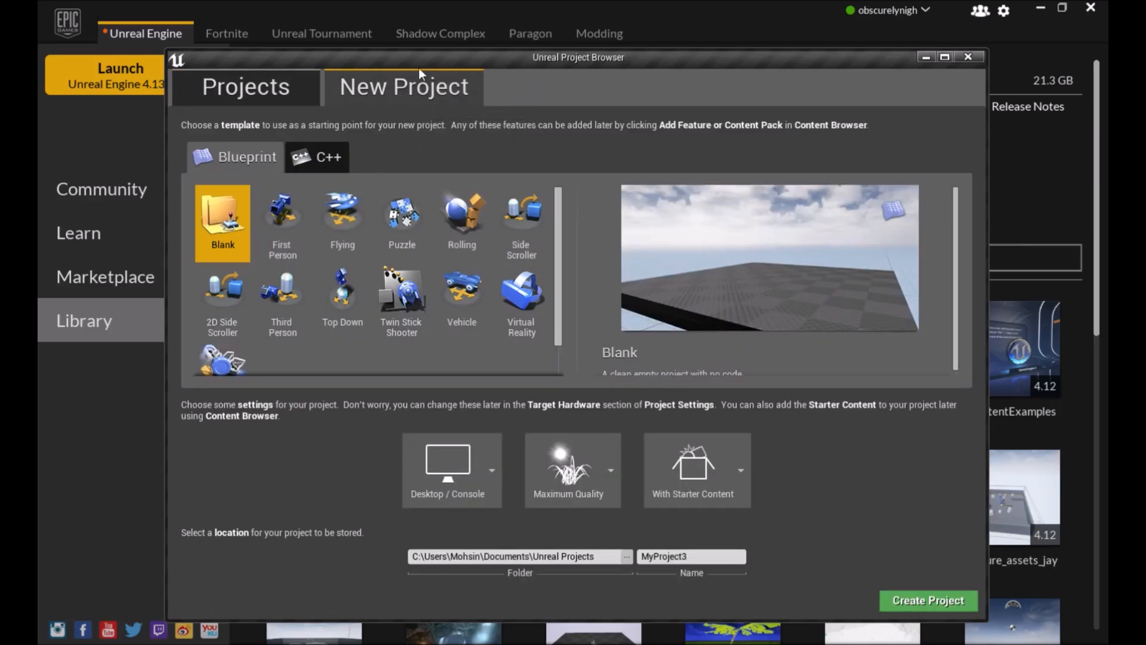
pyautogui.click(307, 155)
pyautogui.click(261, 156)
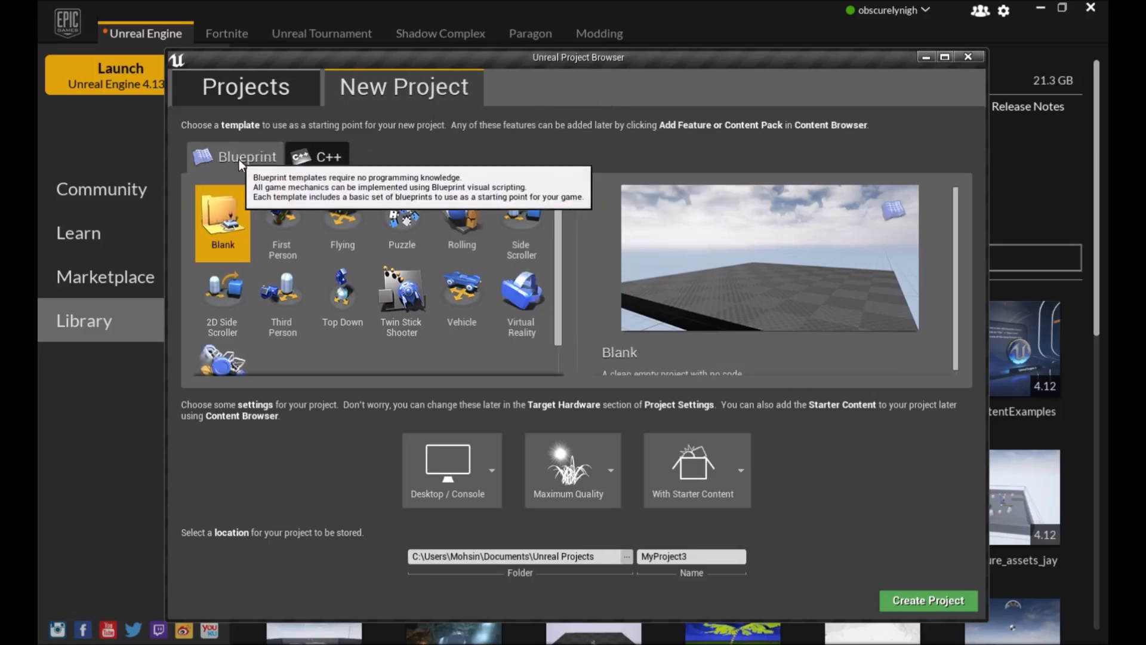
pyautogui.click(312, 157)
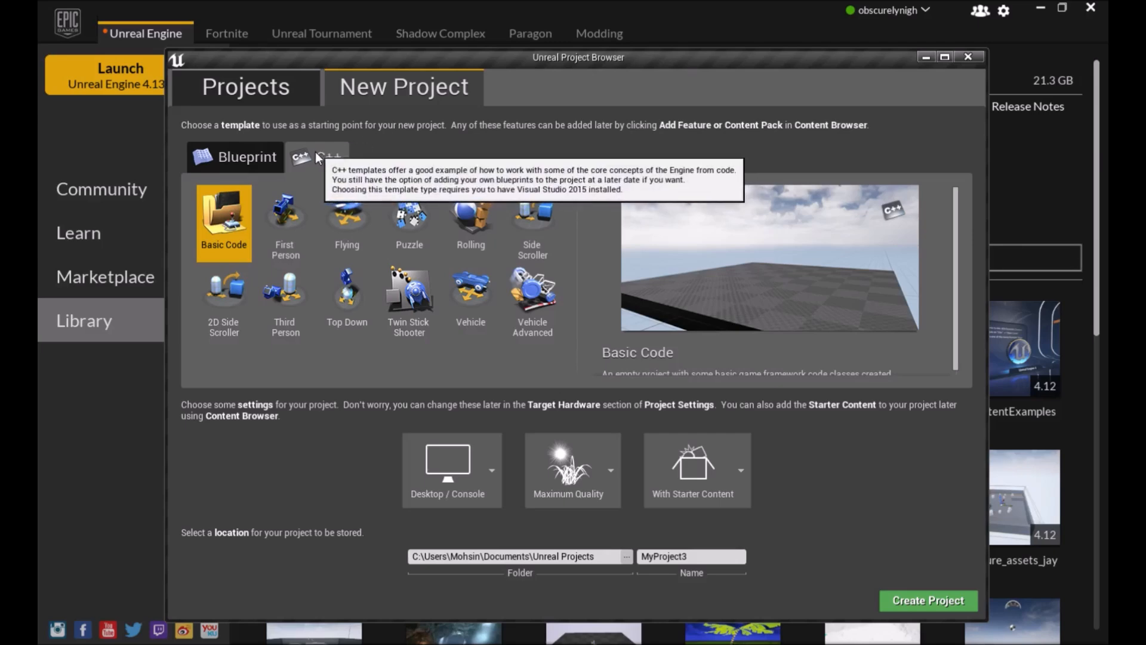
pyautogui.click(245, 154)
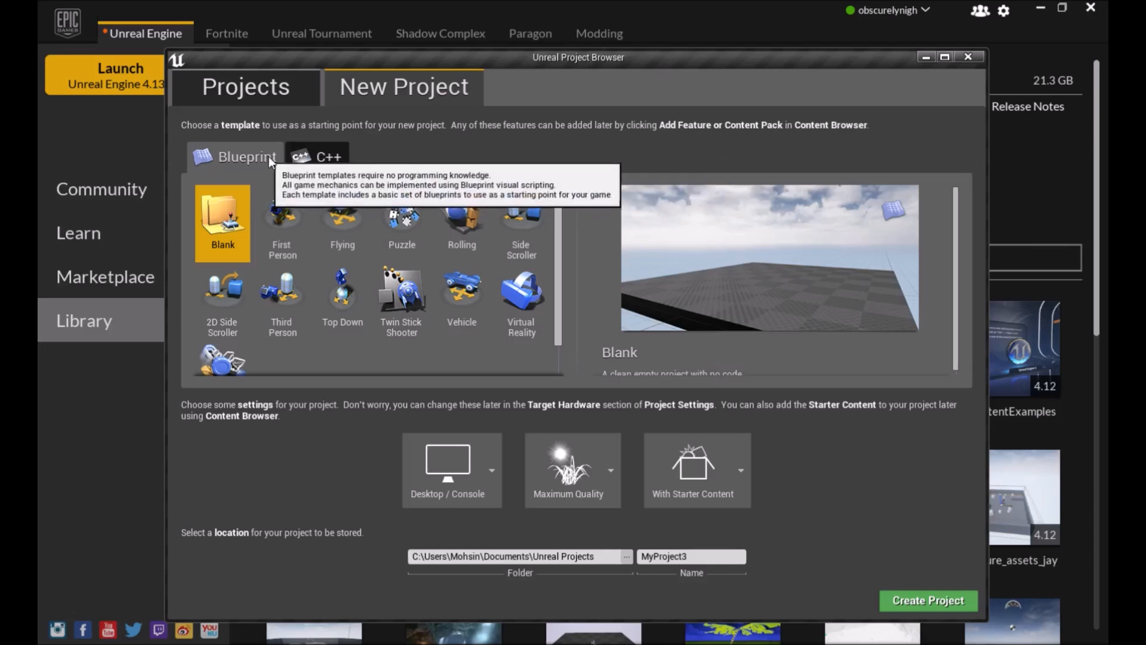
pyautogui.click(329, 155)
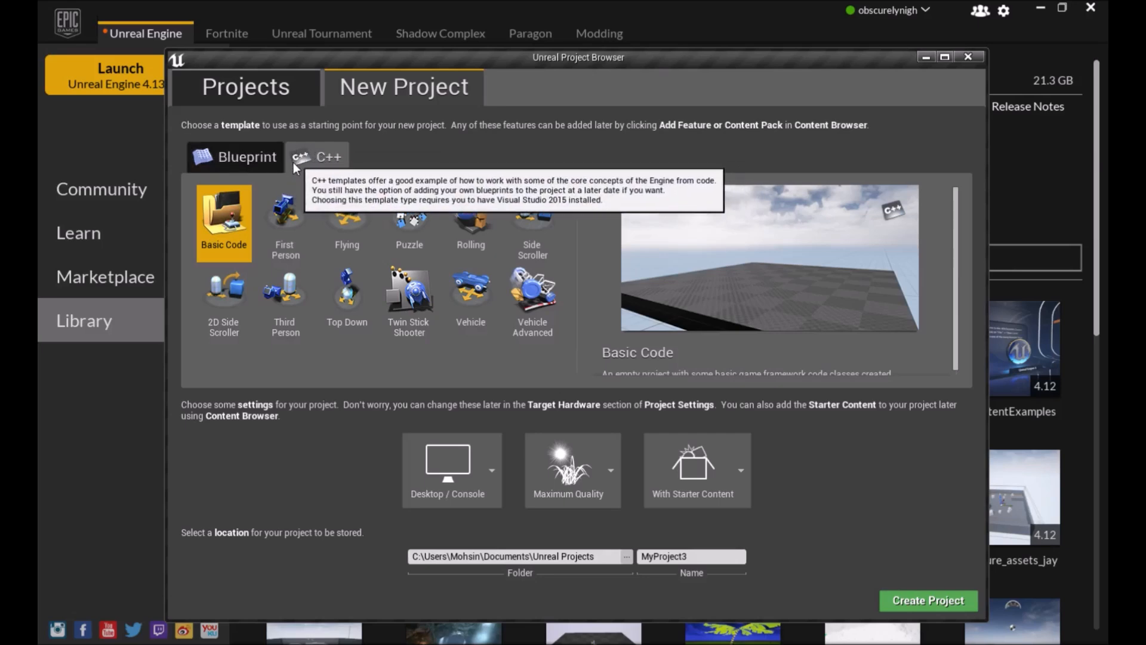
pyautogui.click(253, 154)
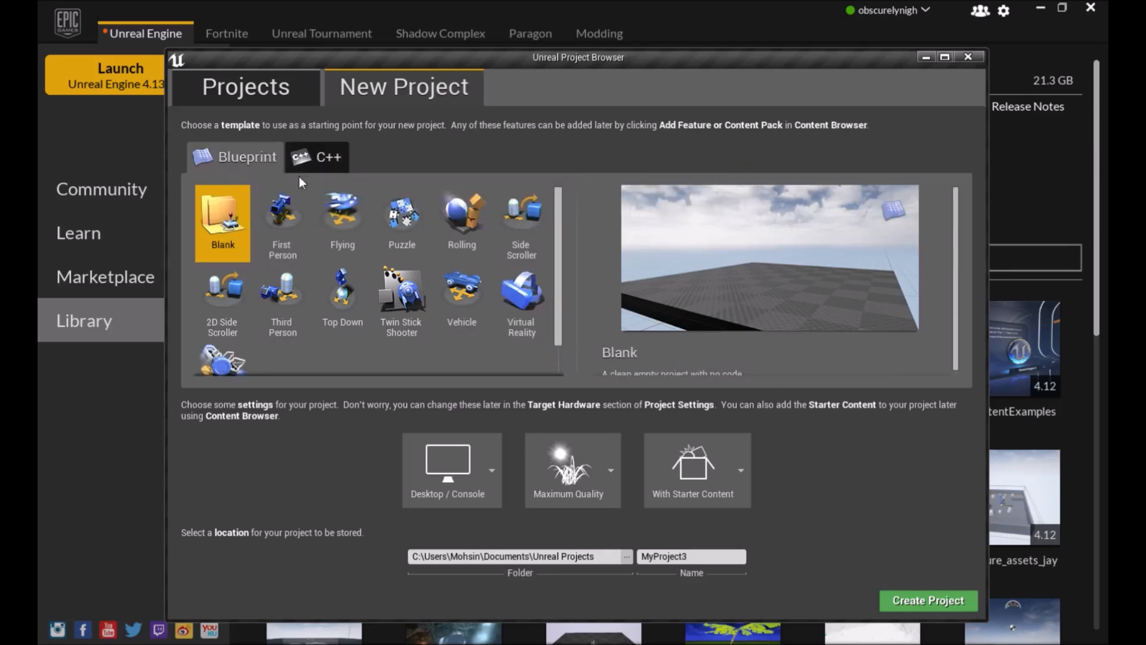
pyautogui.scroll(-1, 426, 258)
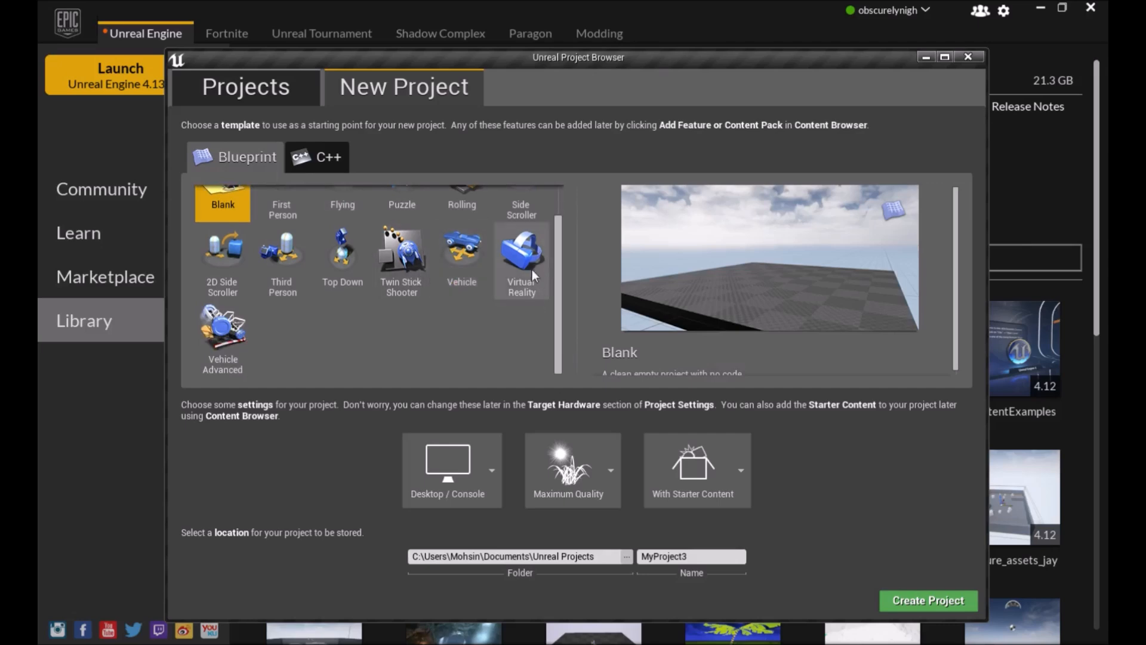
pyautogui.click(335, 156)
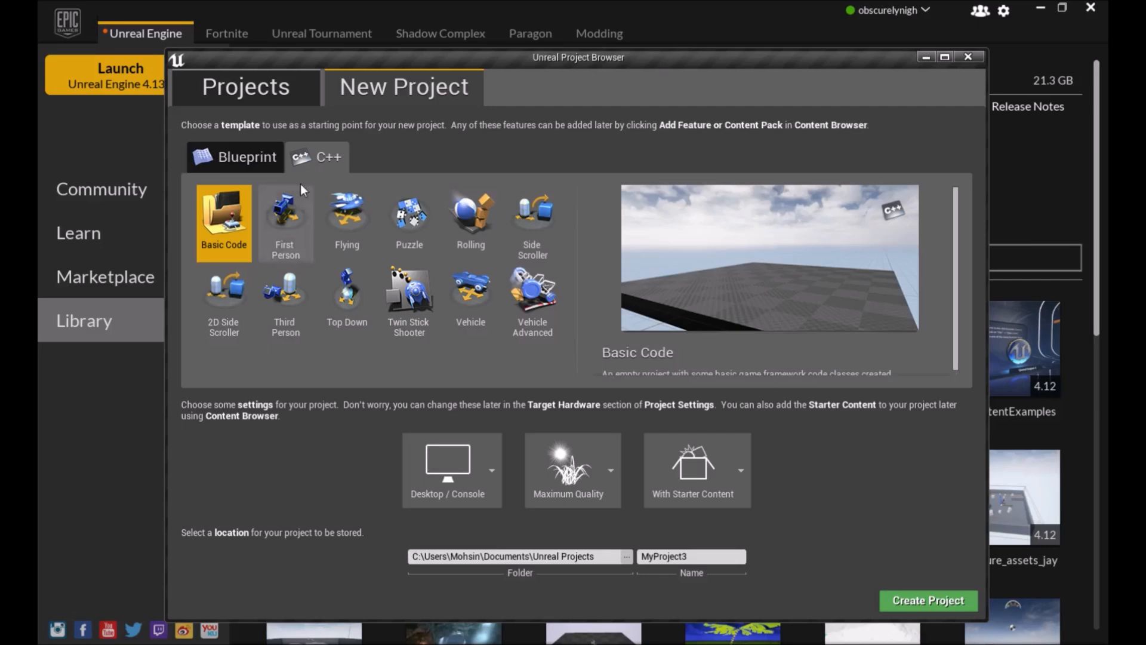
pyautogui.click(242, 156)
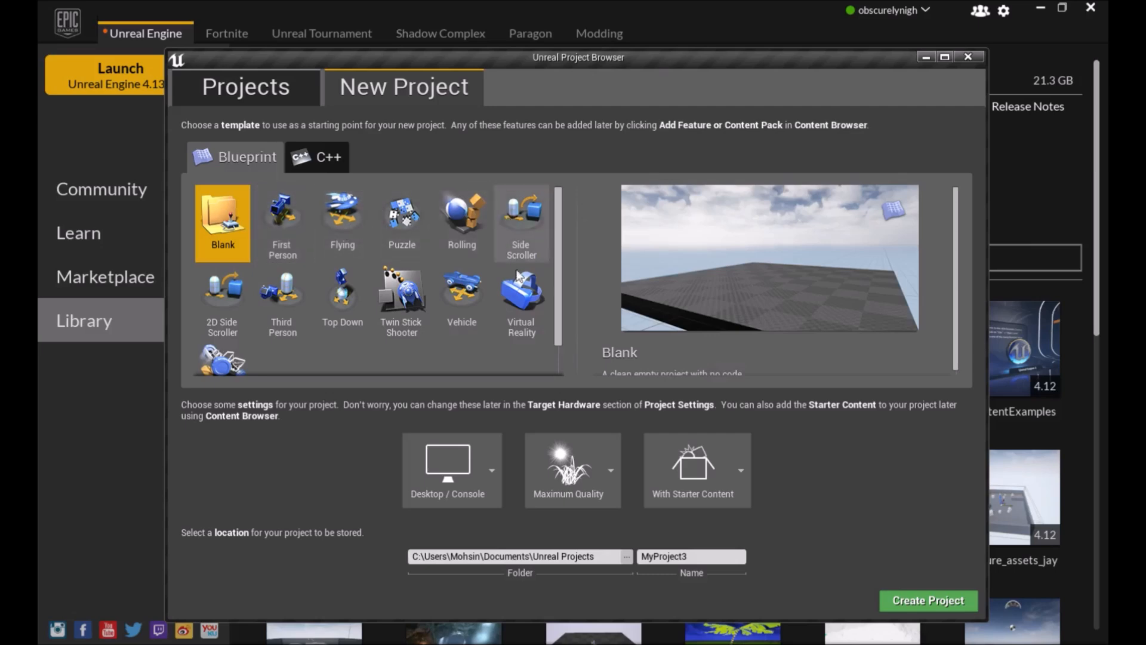
pyautogui.scroll(-1, 353, 233)
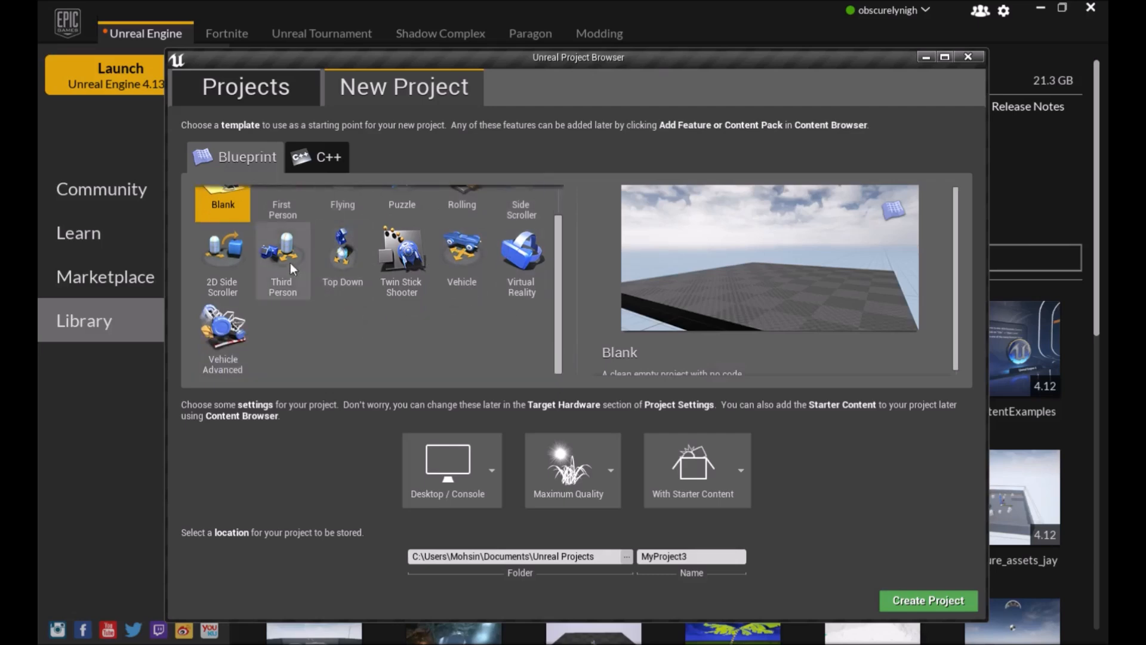
# Preview the Blueprint templates one by one to compare their example scenes
pyautogui.scroll(1, 284, 265)
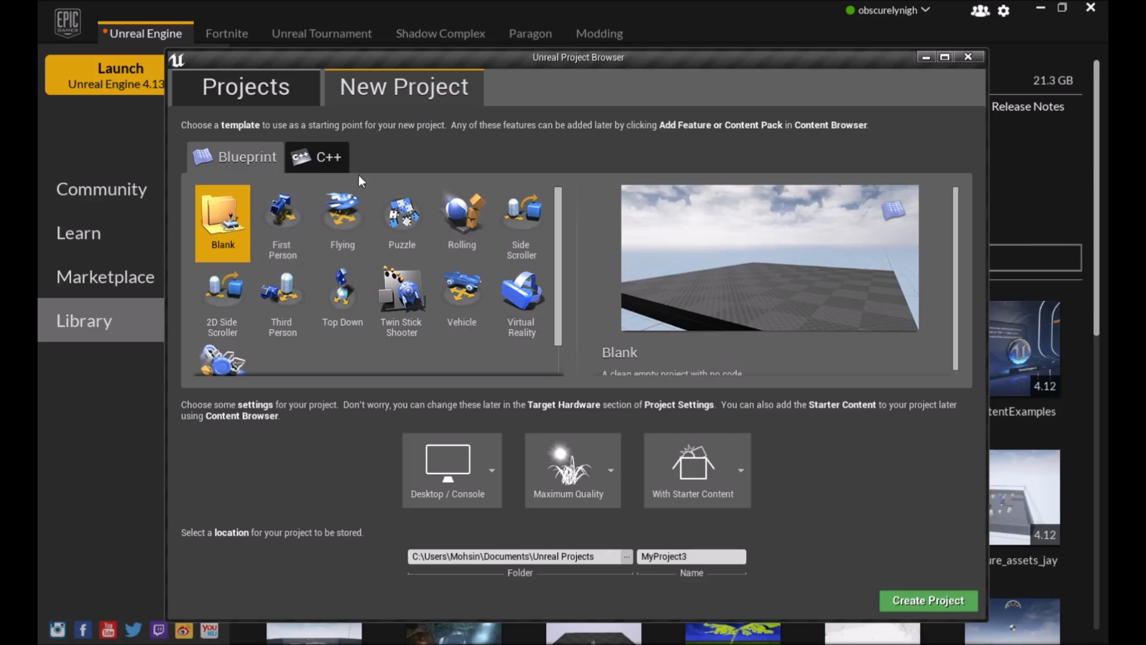
pyautogui.click(299, 227)
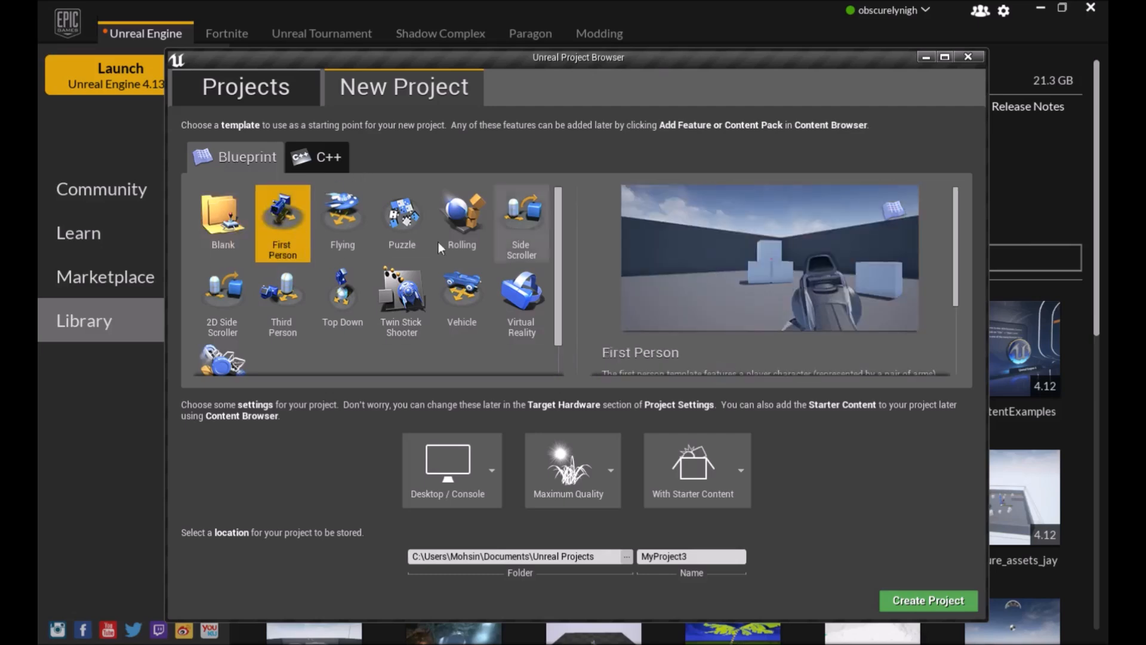
pyautogui.click(346, 228)
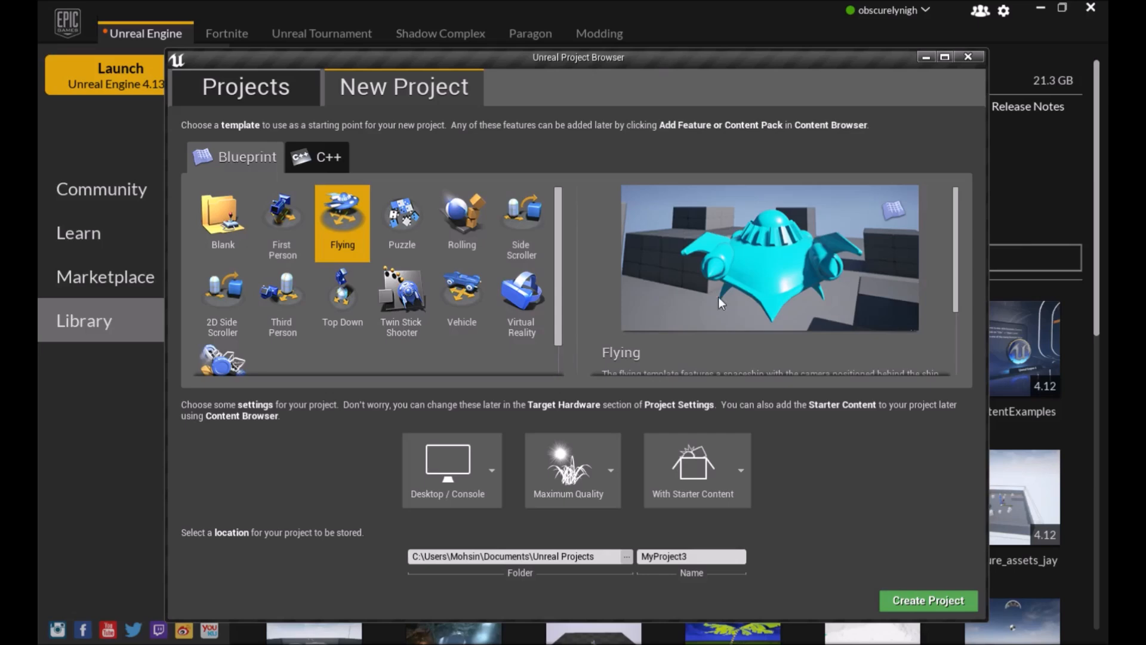
pyautogui.click(427, 227)
pyautogui.click(415, 289)
pyautogui.click(471, 220)
pyautogui.click(524, 228)
pyautogui.click(516, 292)
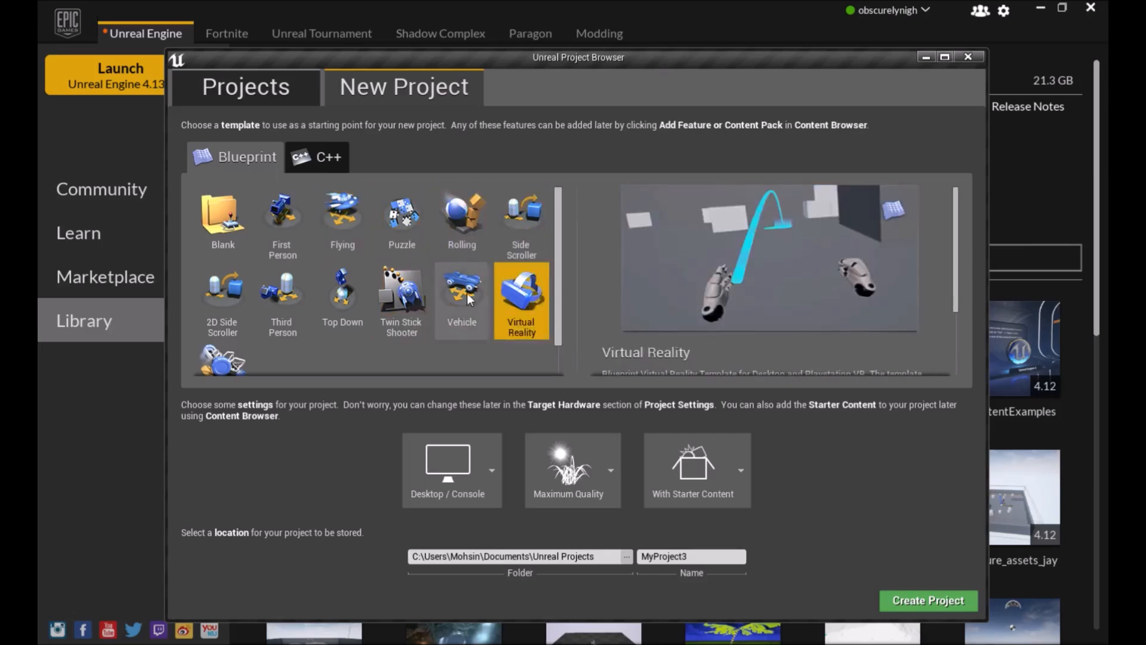
pyautogui.click(463, 292)
pyautogui.click(324, 297)
pyautogui.click(238, 298)
pyautogui.click(225, 358)
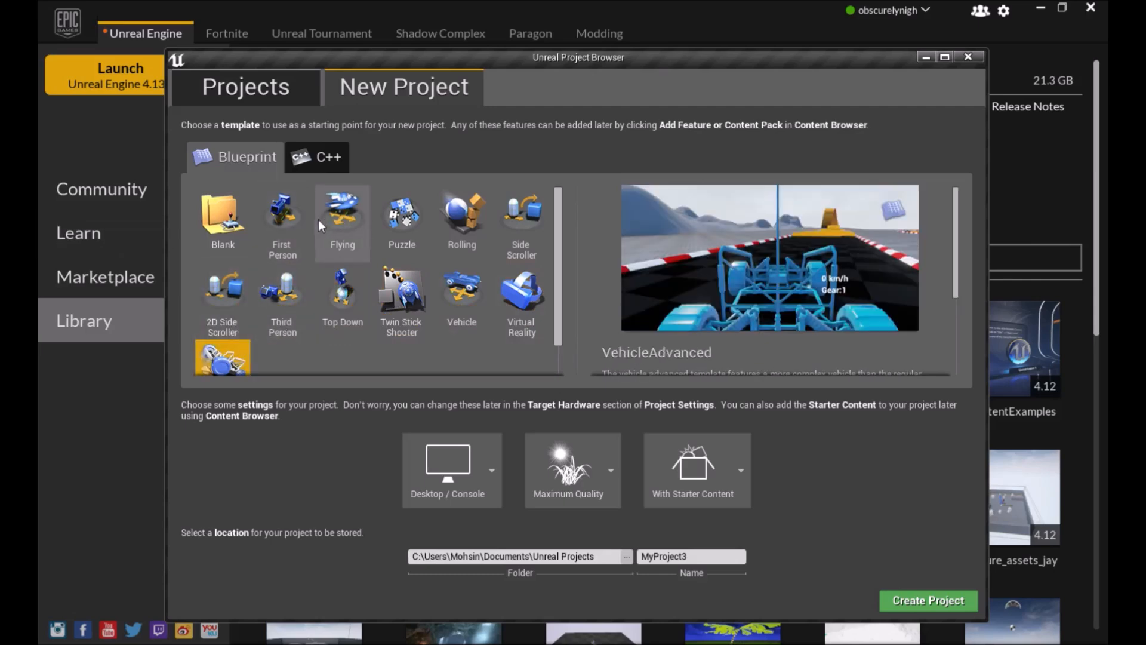
pyautogui.click(284, 220)
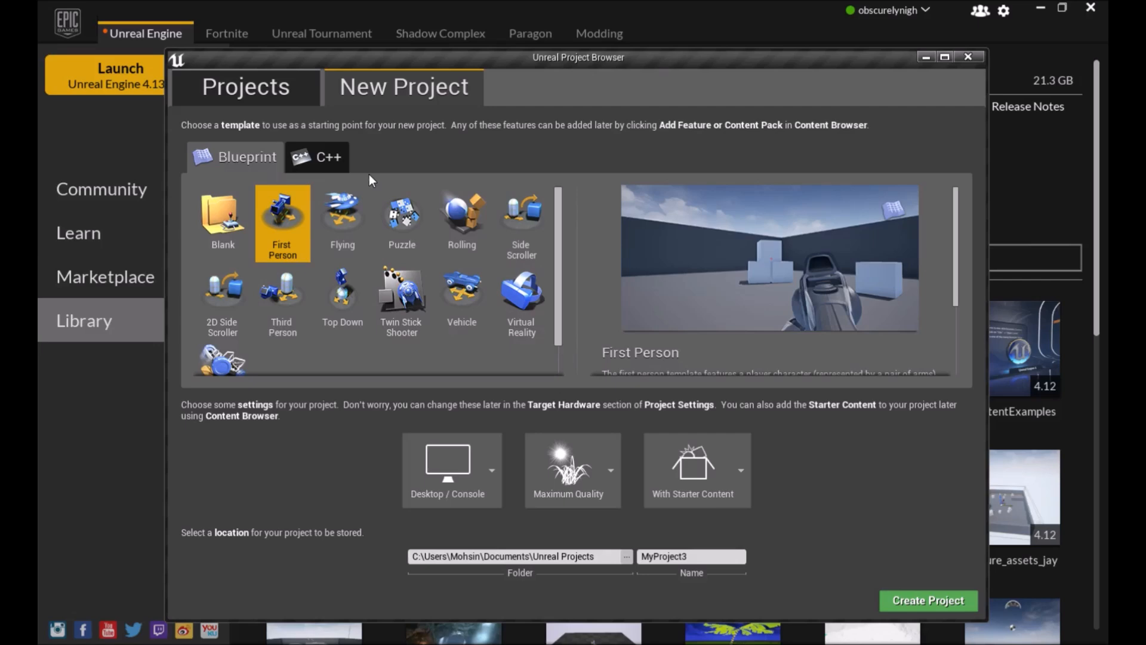
pyautogui.click(230, 215)
pyautogui.click(276, 232)
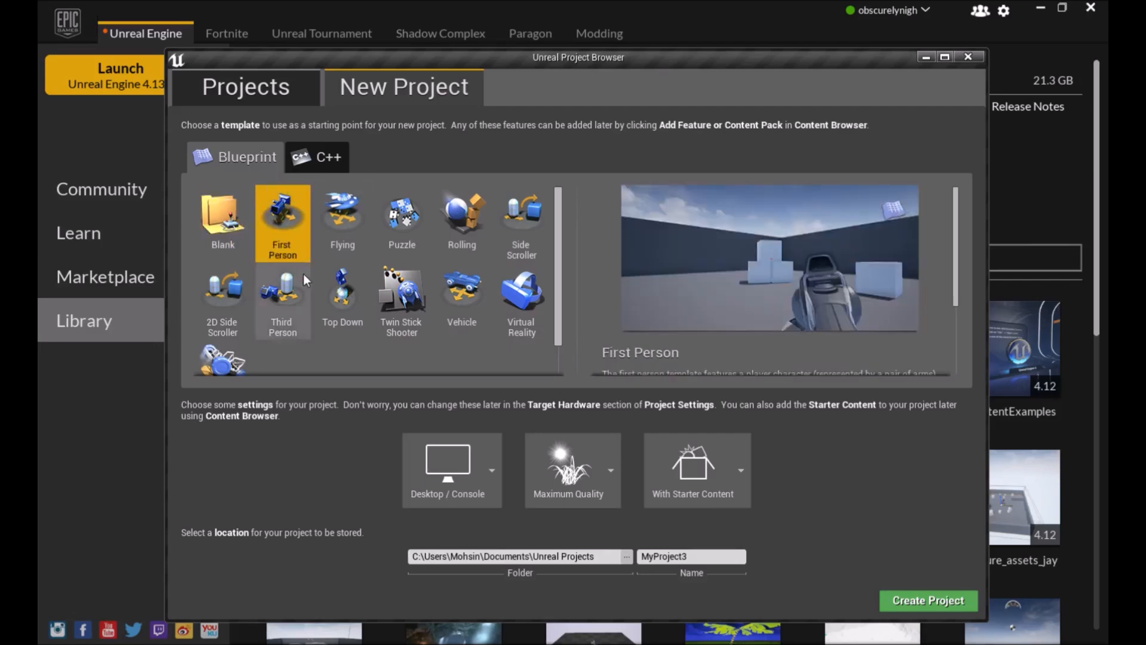
# Select the Third Person template and review the Desktop / Console, Maximum Quality and With Starter Content settings
pyautogui.click(307, 272)
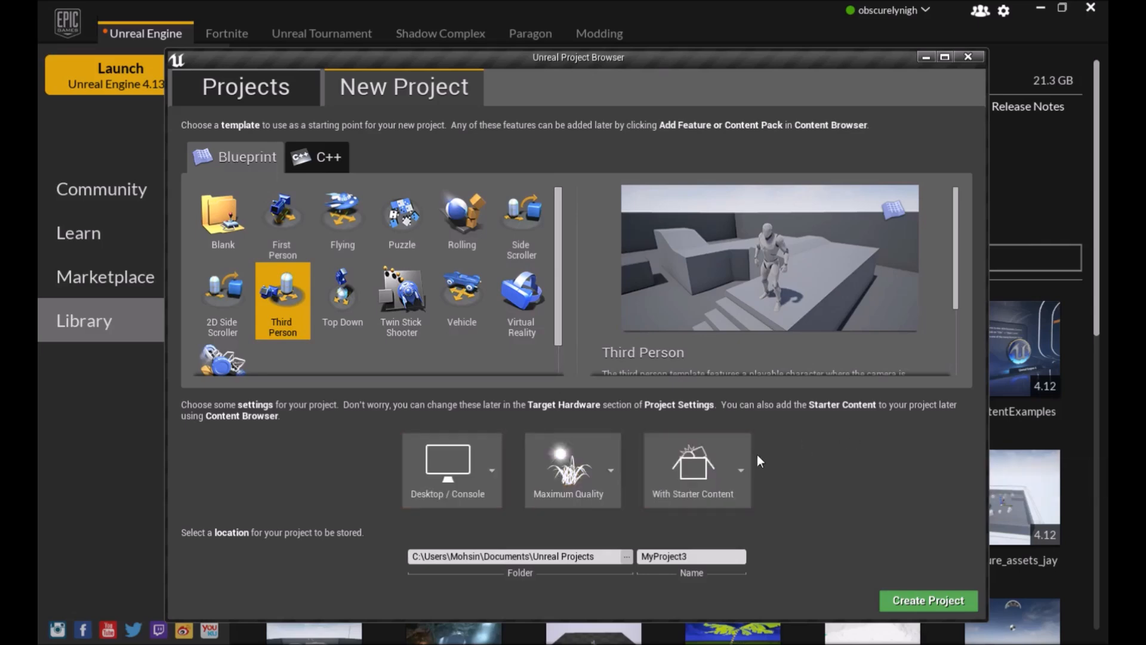
pyautogui.click(476, 472)
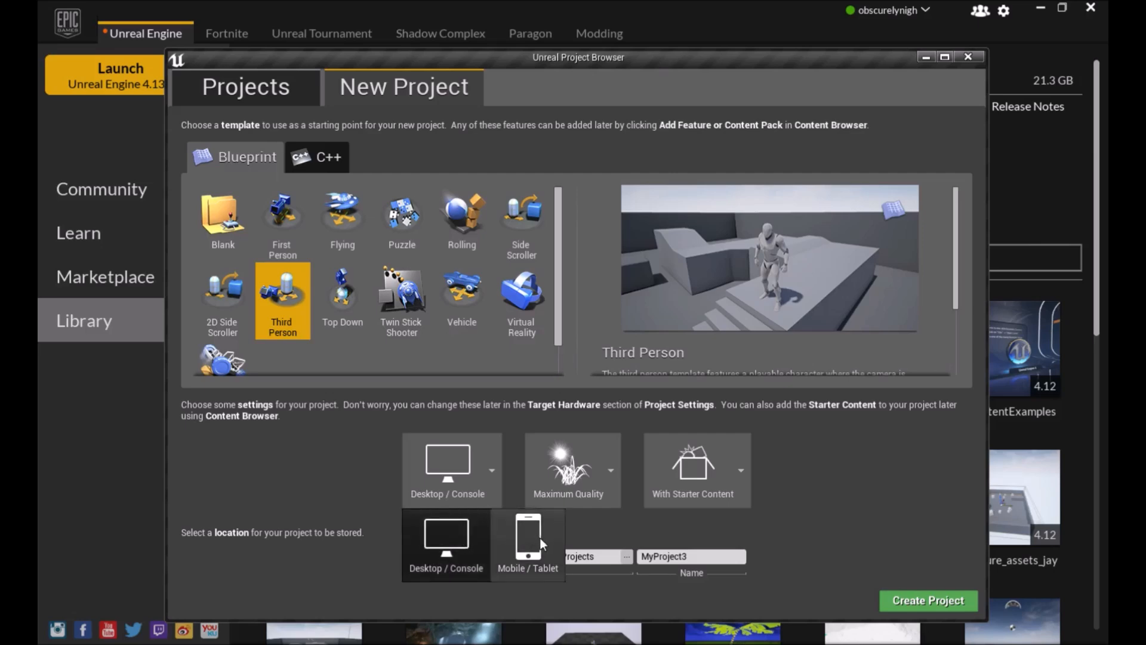
pyautogui.click(460, 542)
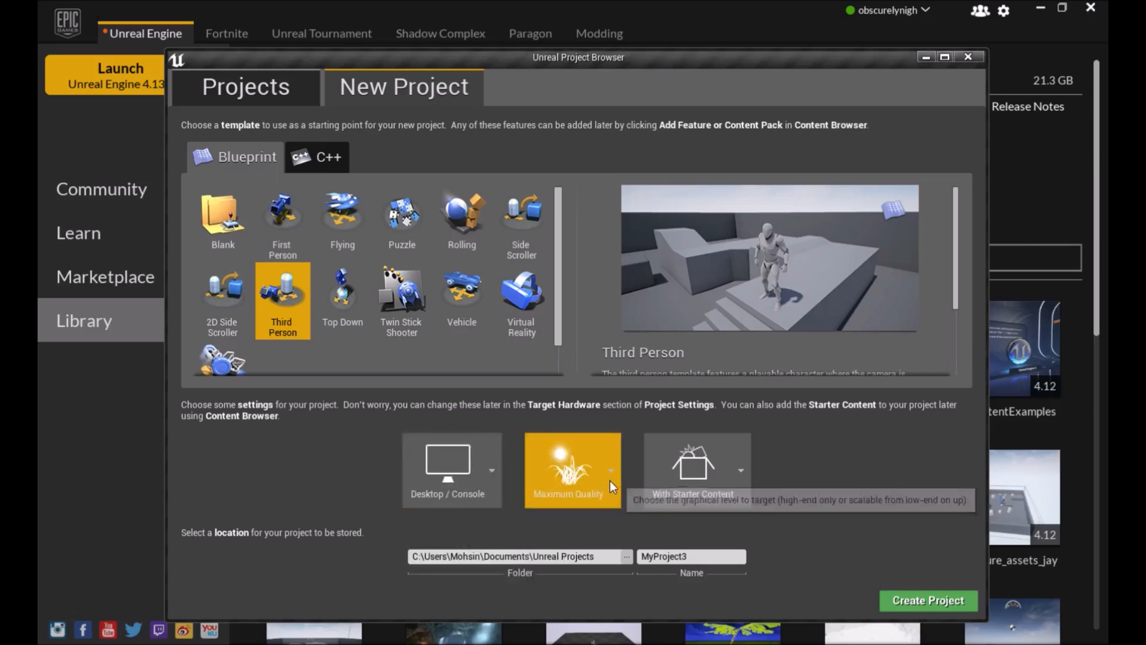
pyautogui.click(594, 465)
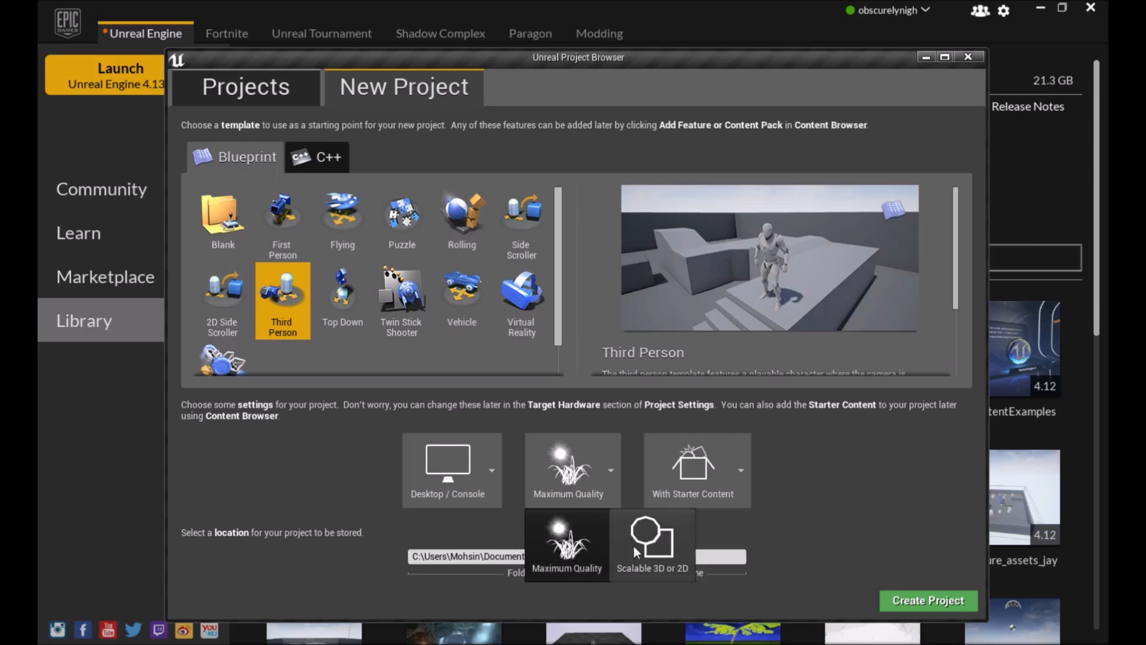
pyautogui.click(745, 533)
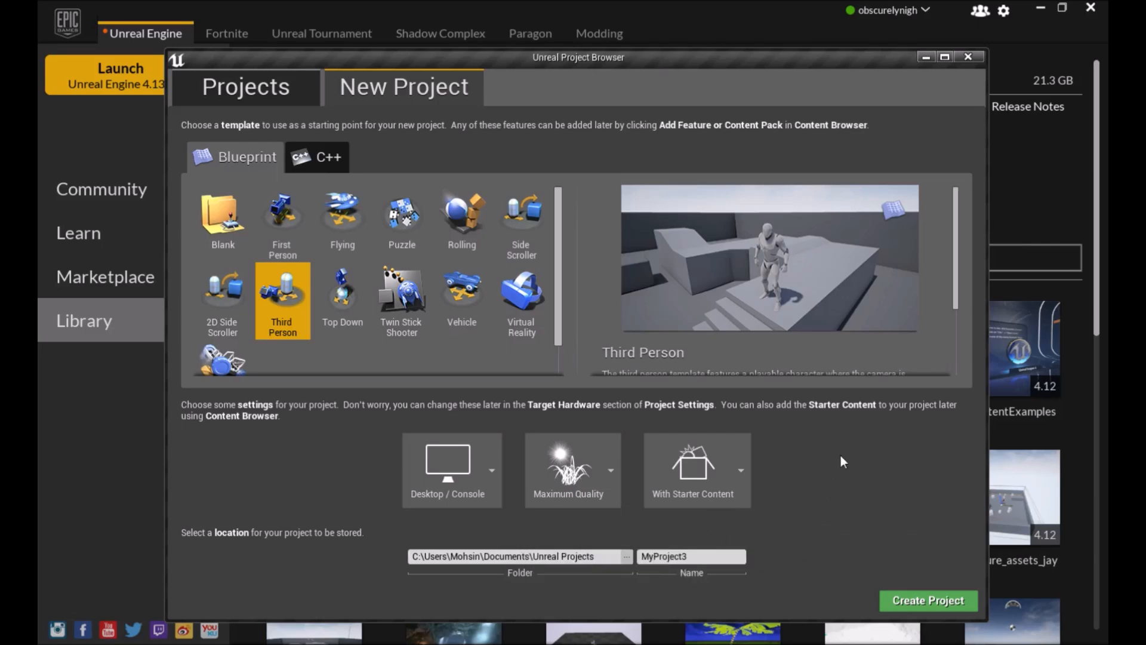
pyautogui.click(712, 481)
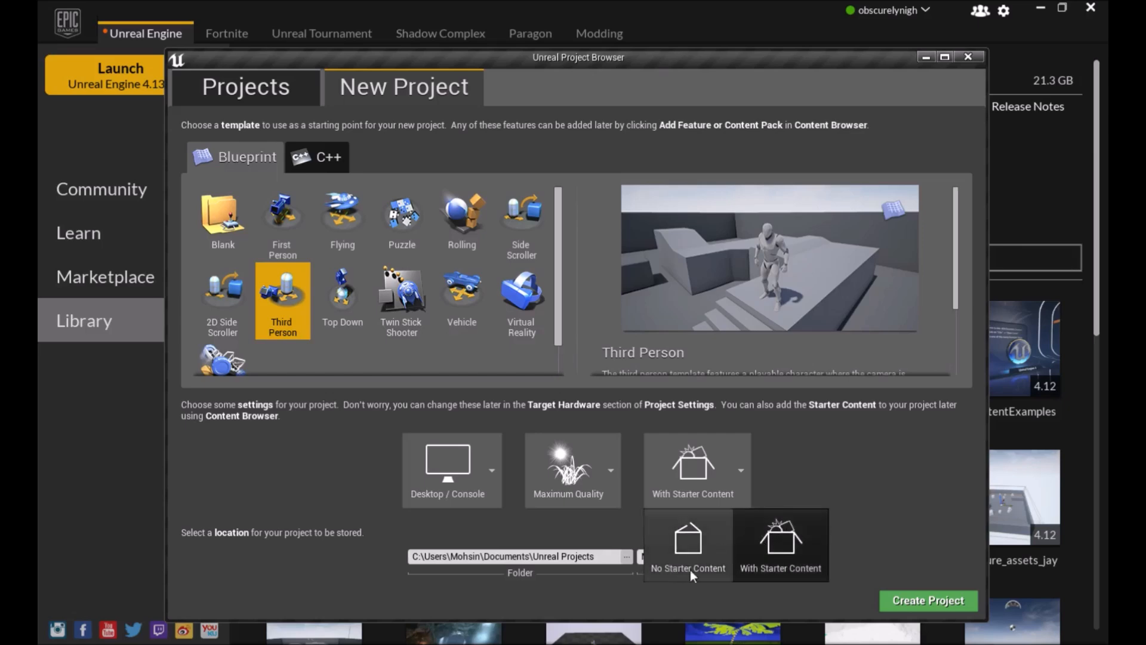
pyautogui.click(828, 432)
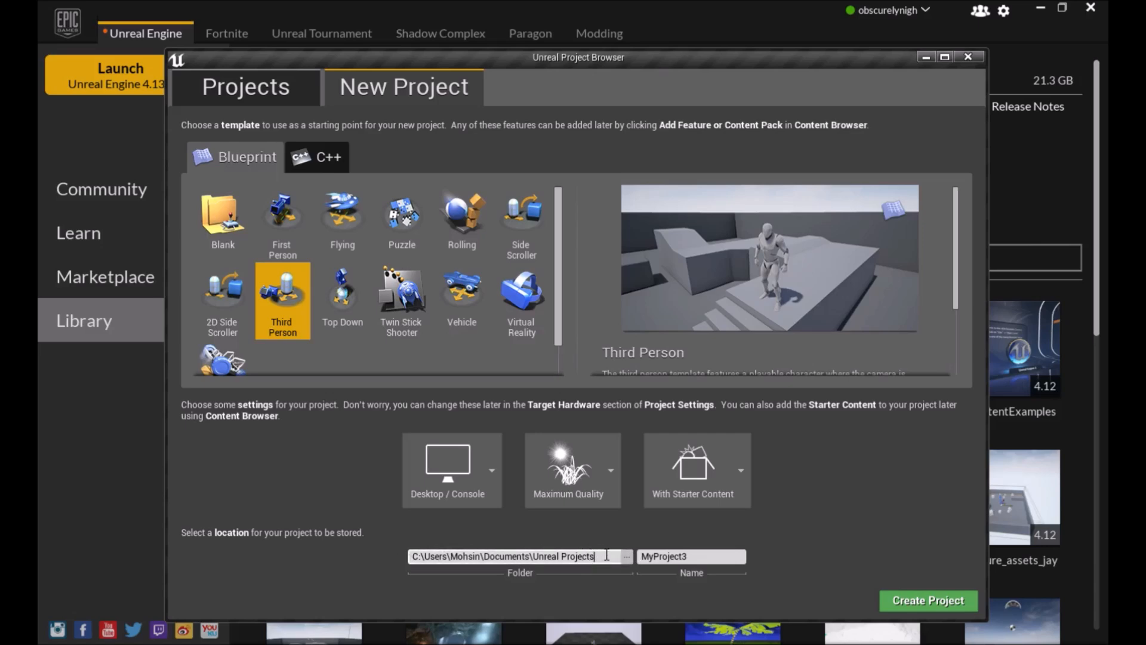
# Name the project Youtube_tutorial in the default Unreal Projects folder
pyautogui.moveTo(595, 556)
pyautogui.mouseDown()
pyautogui.moveTo(412, 555)
pyautogui.moveTo(592, 558)
pyautogui.mouseUp()
pyautogui.doubleClick(546, 555)
pyautogui.click(554, 556)
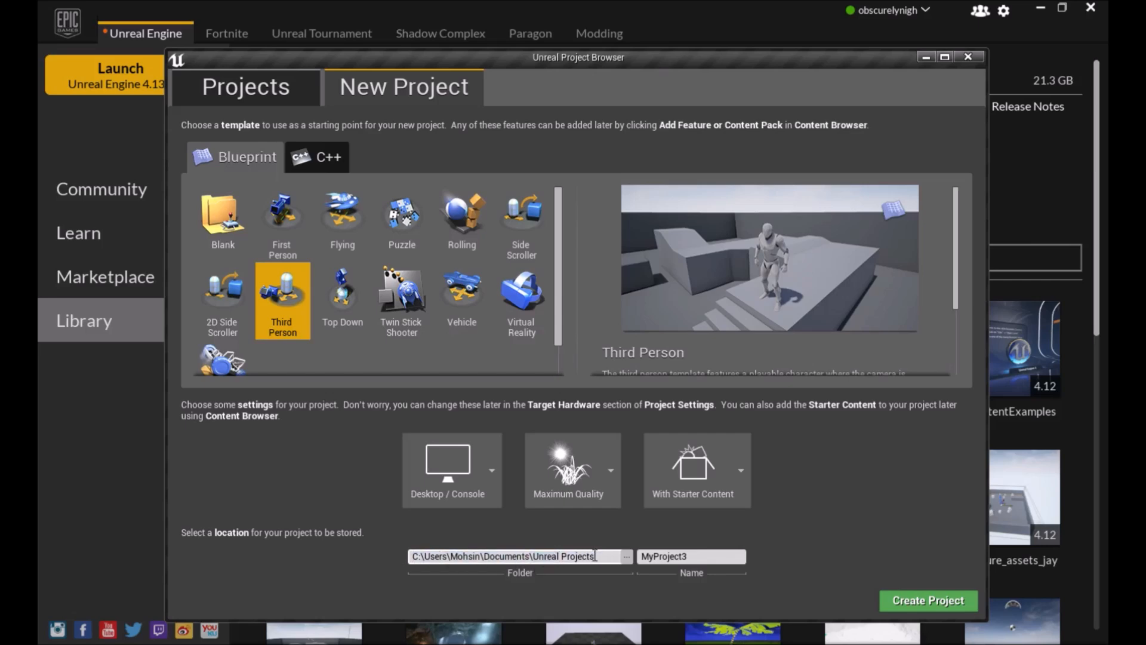
pyautogui.click(692, 558)
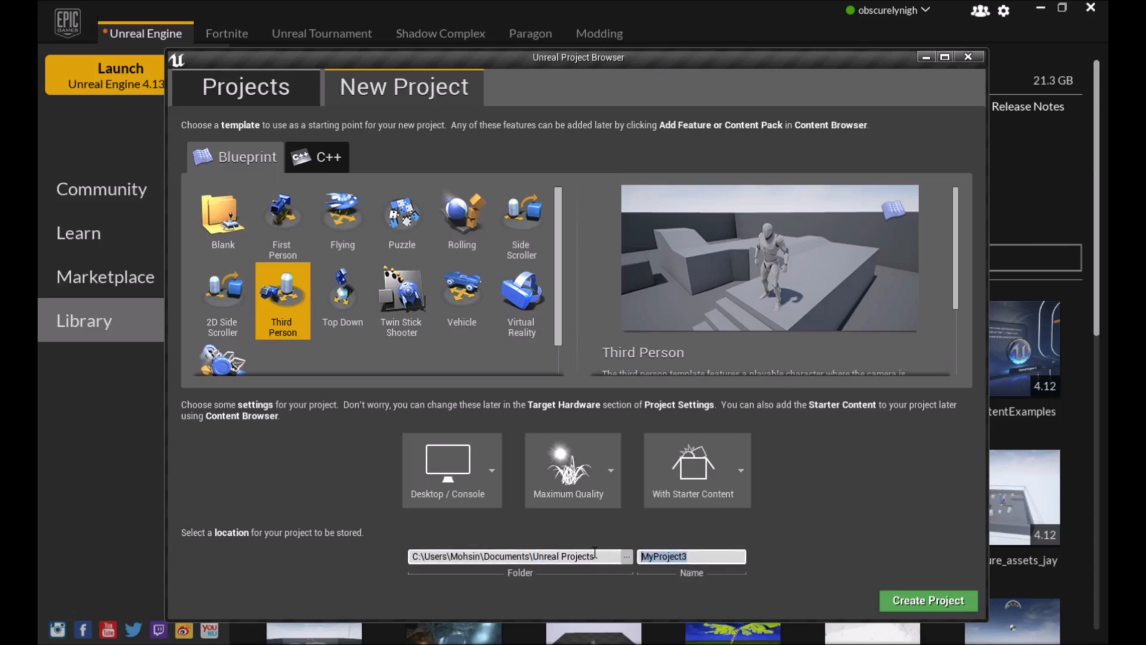
pyautogui.write('Youtube_tutorial')
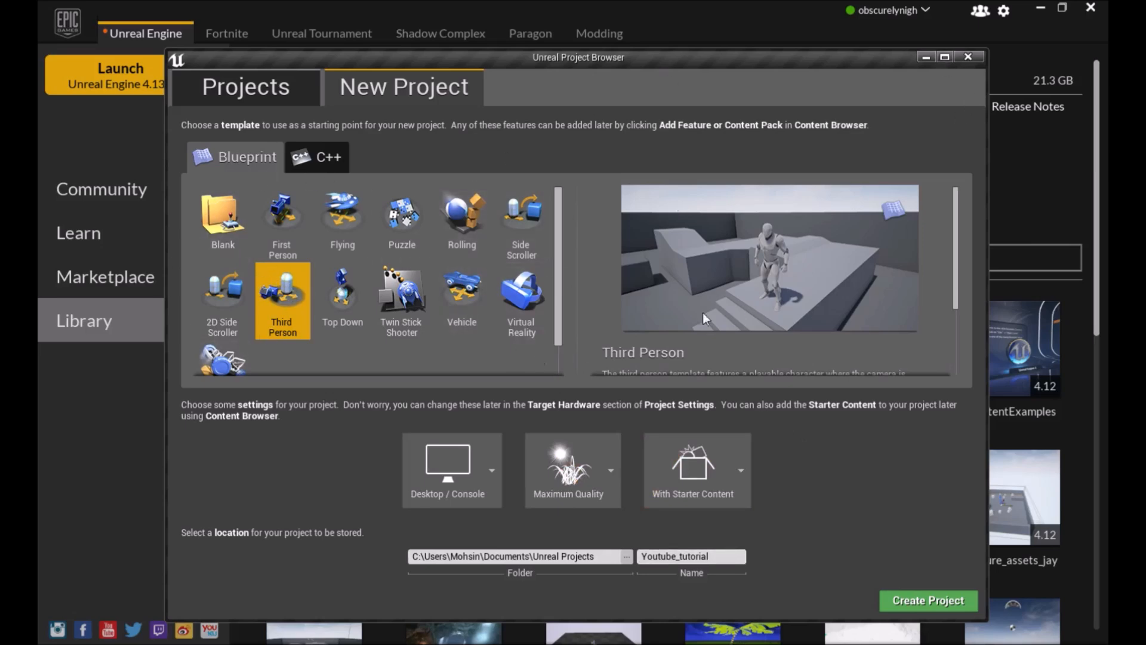
# Read the Third Person template description and create the project
pyautogui.scroll(-3, 705, 285)
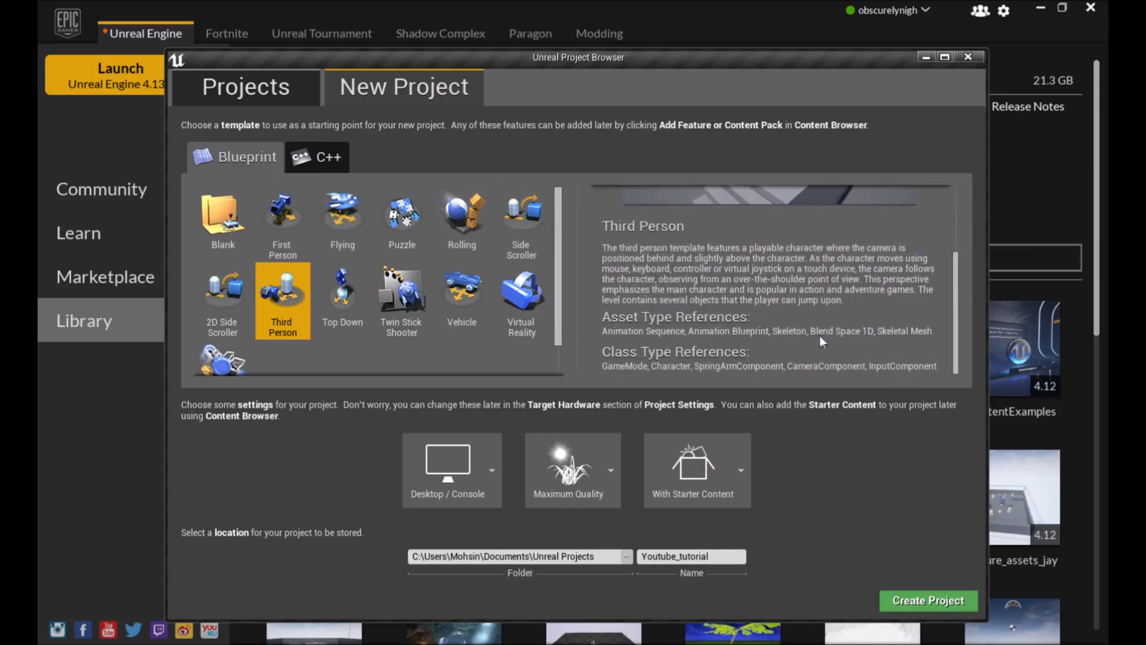
pyautogui.click(354, 227)
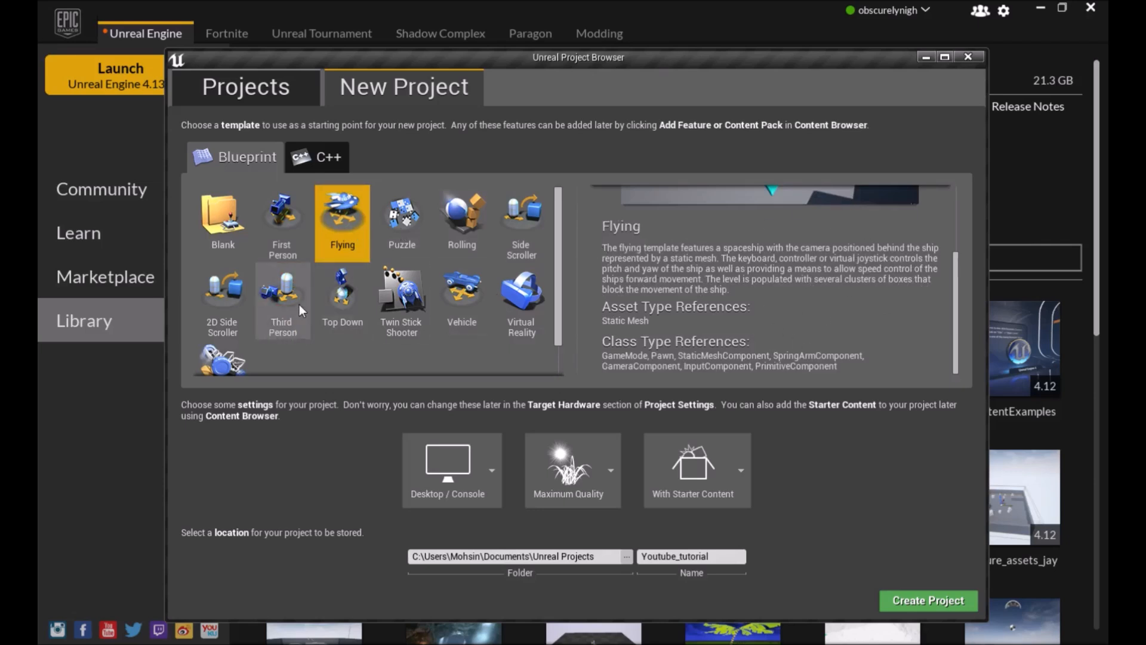
pyautogui.click(282, 285)
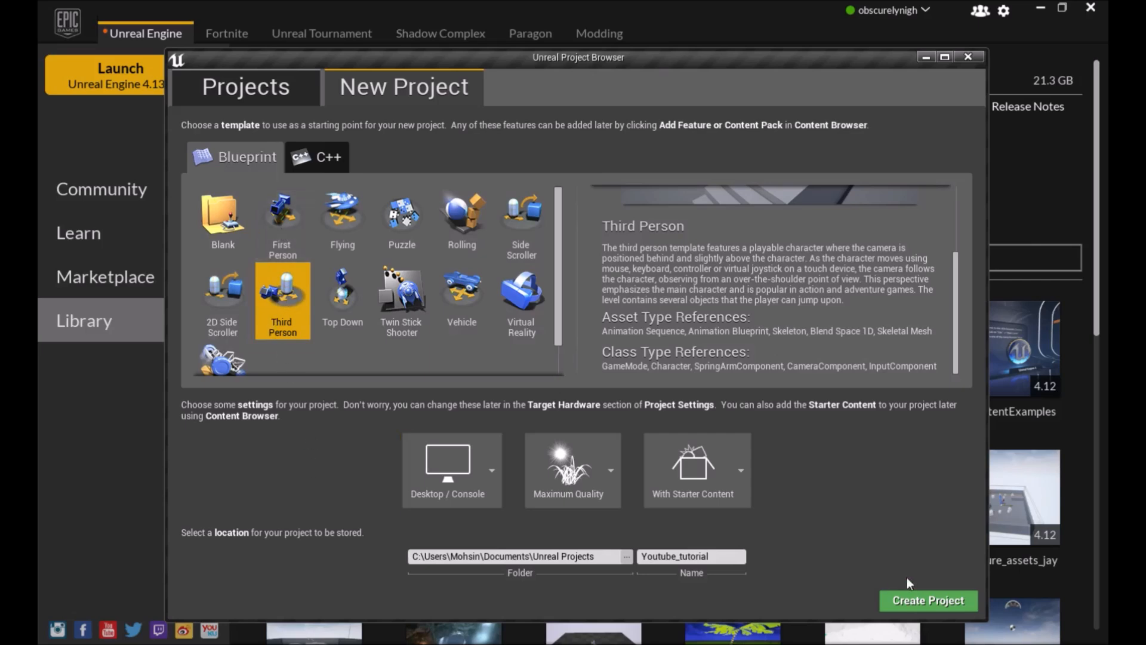
pyautogui.click(940, 599)
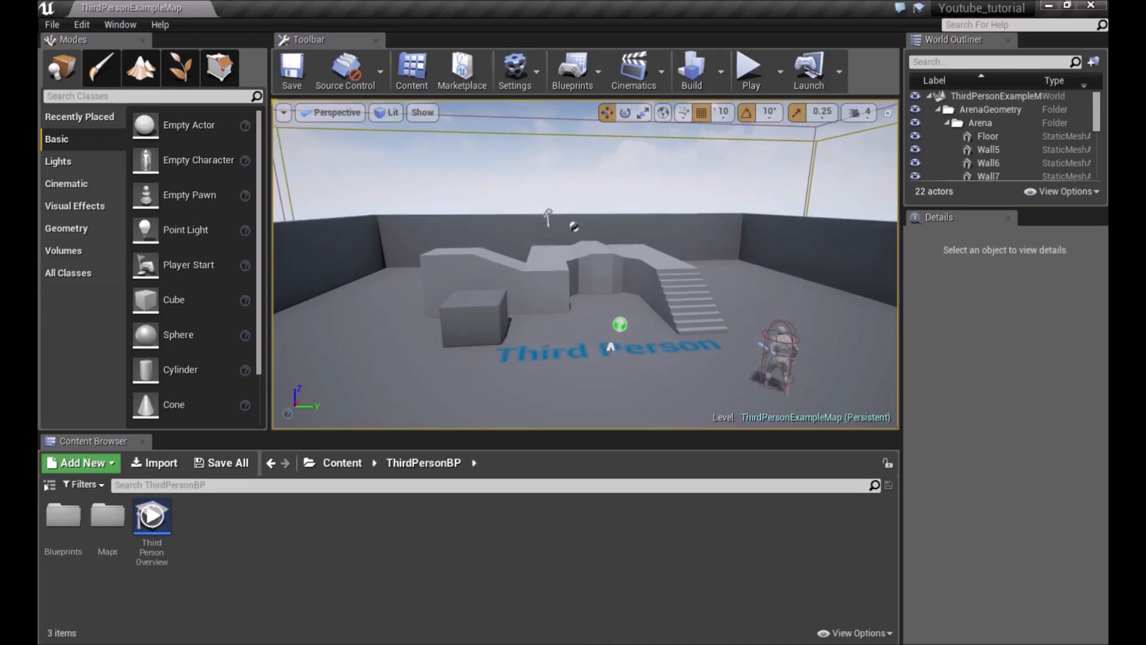
# Move the viewport camera around the level with WASD keys
pyautogui.press('d')
pyautogui.press('a')
pyautogui.press('s')
pyautogui.press('w')
pyautogui.press('d')
pyautogui.press('a')
pyautogui.press('d')
pyautogui.press('w')
pyautogui.press('s')
pyautogui.press('s')
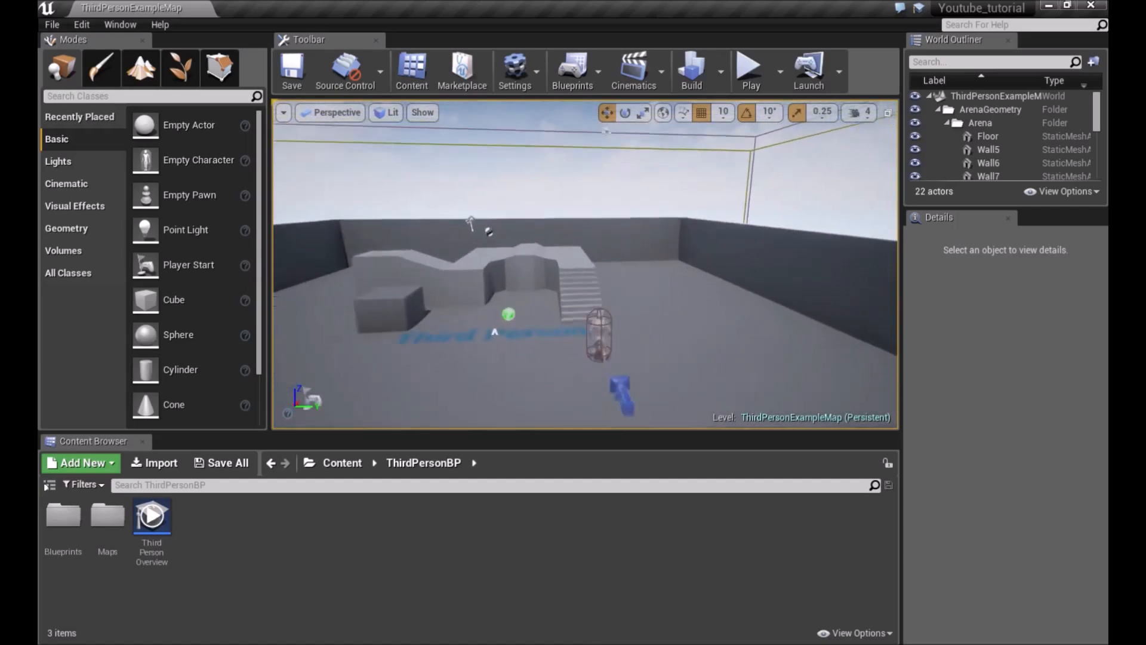
pyautogui.press('a')
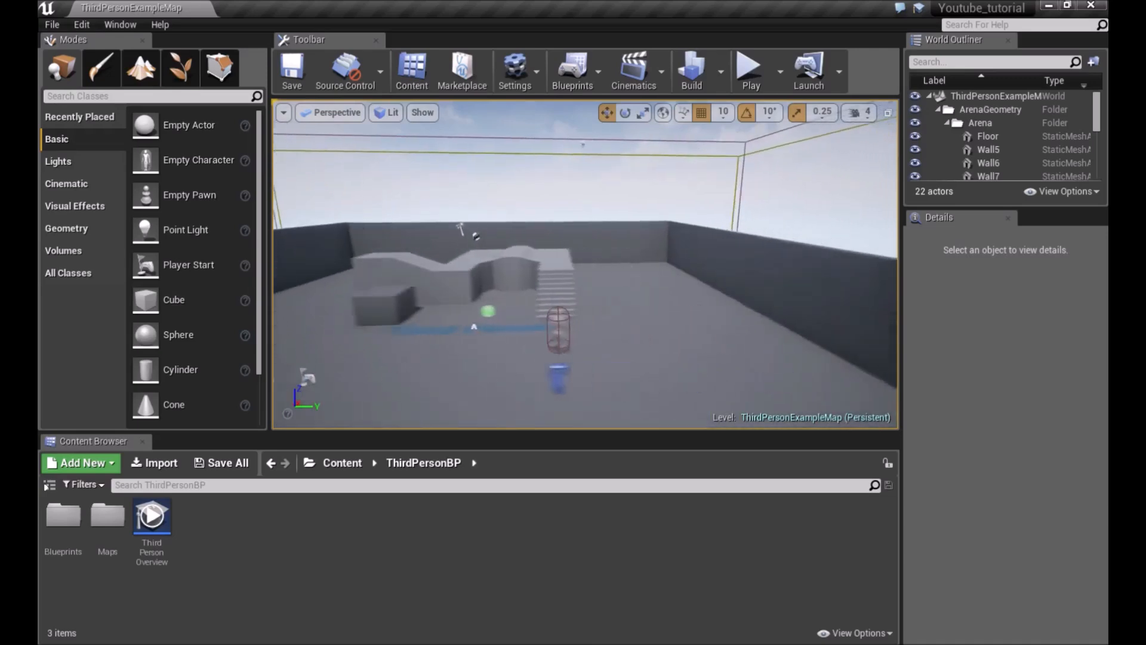
pyautogui.press('d')
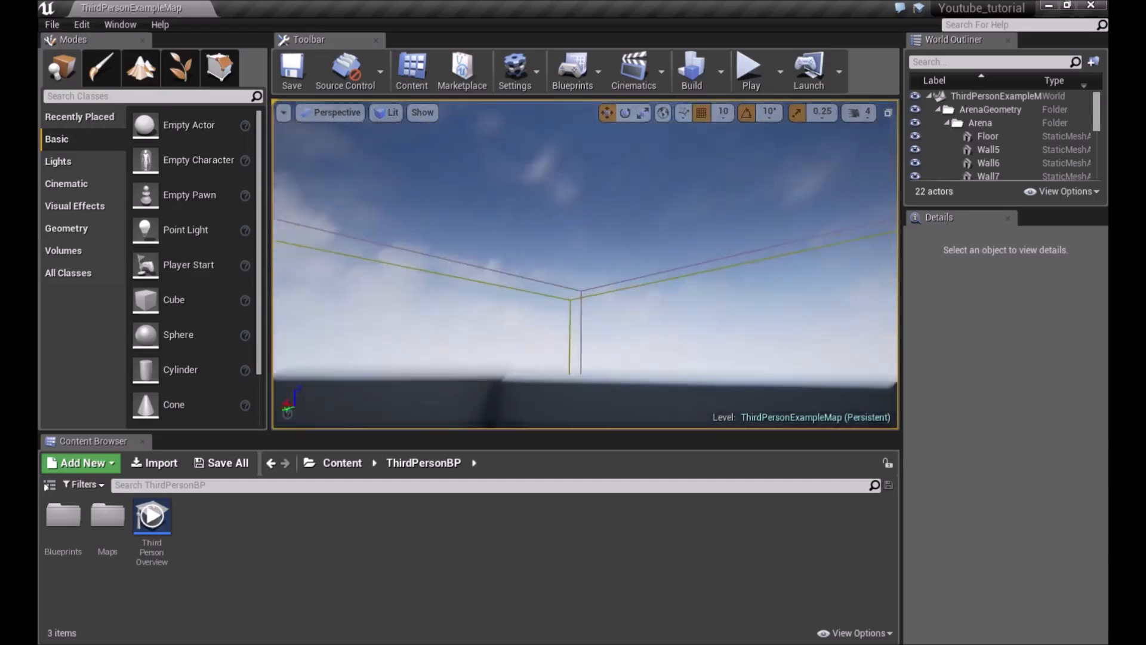
# Turn the viewport view and fly forward and back around the arena
pyautogui.moveTo(585, 269); pyautogui.dragTo(636, 305)
pyautogui.moveTo(533, 221); pyautogui.dragTo(570, 179, button='right')
pyautogui.press('w')
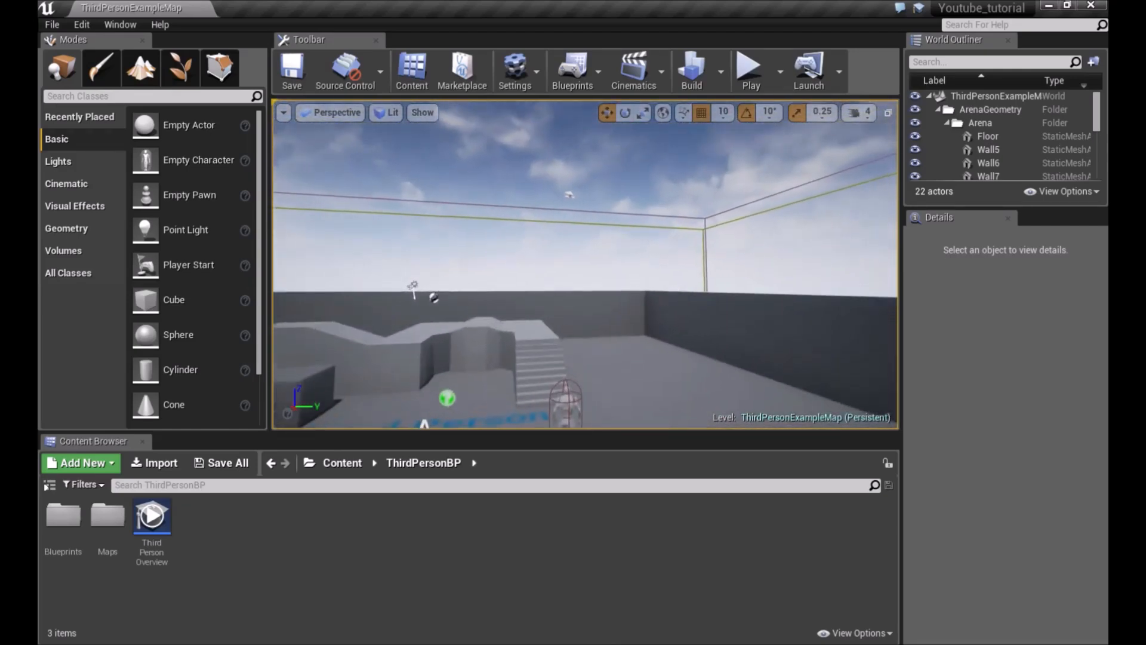
pyautogui.press('s')
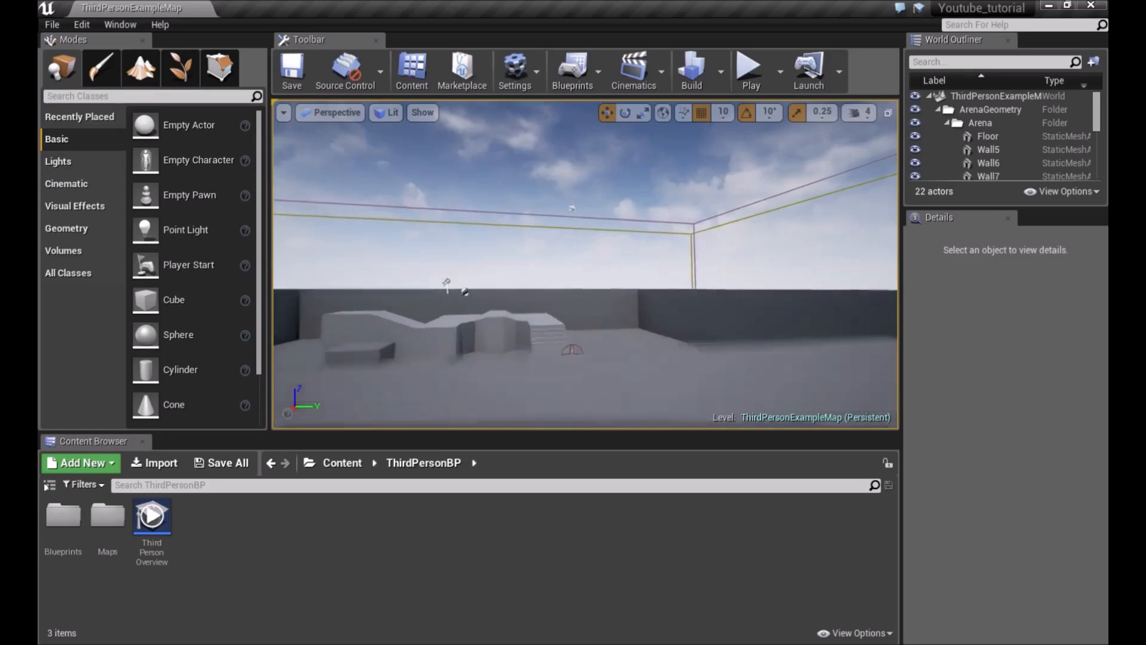
pyautogui.press('w')
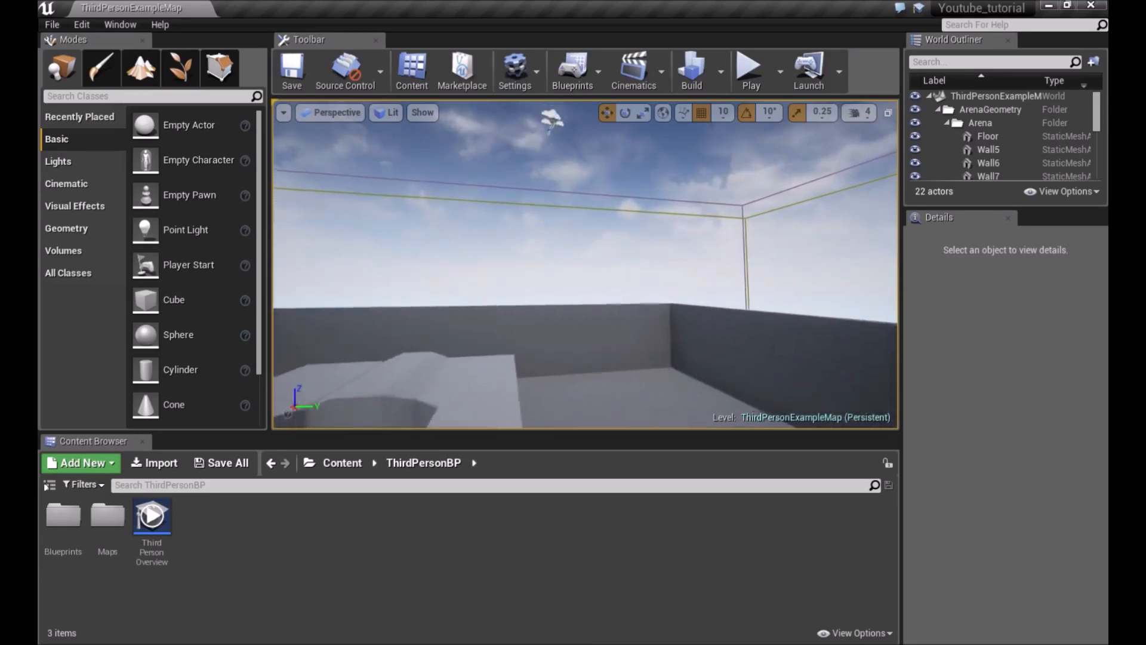
pyautogui.press('s')
pyautogui.press('w')
pyautogui.press('s')
pyautogui.press('w')
pyautogui.moveTo(630, 194)
pyautogui.mouseDown(button='right')
pyautogui.moveTo(537, 173)
pyautogui.moveTo(669, 245)
pyautogui.moveTo(656, 203)
pyautogui.moveTo(644, 197)
pyautogui.moveTo(633, 215)
pyautogui.mouseUp(button='right')
pyautogui.press('w')
pyautogui.press('s')
pyautogui.keyDown('alt'); pyautogui.moveTo(633, 215); pyautogui.dragTo(632, 188); pyautogui.keyUp('alt')
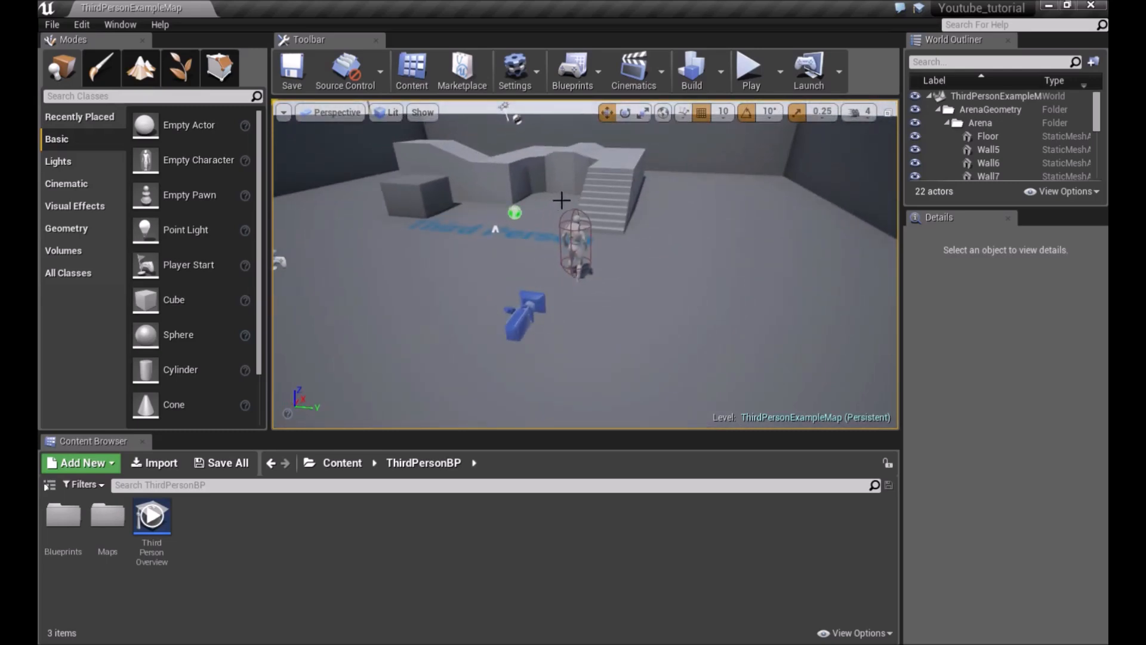
# Zoom and orbit the viewport around the Third Person character
pyautogui.scroll(5, 579, 204)
pyautogui.scroll(-8, 579, 204)
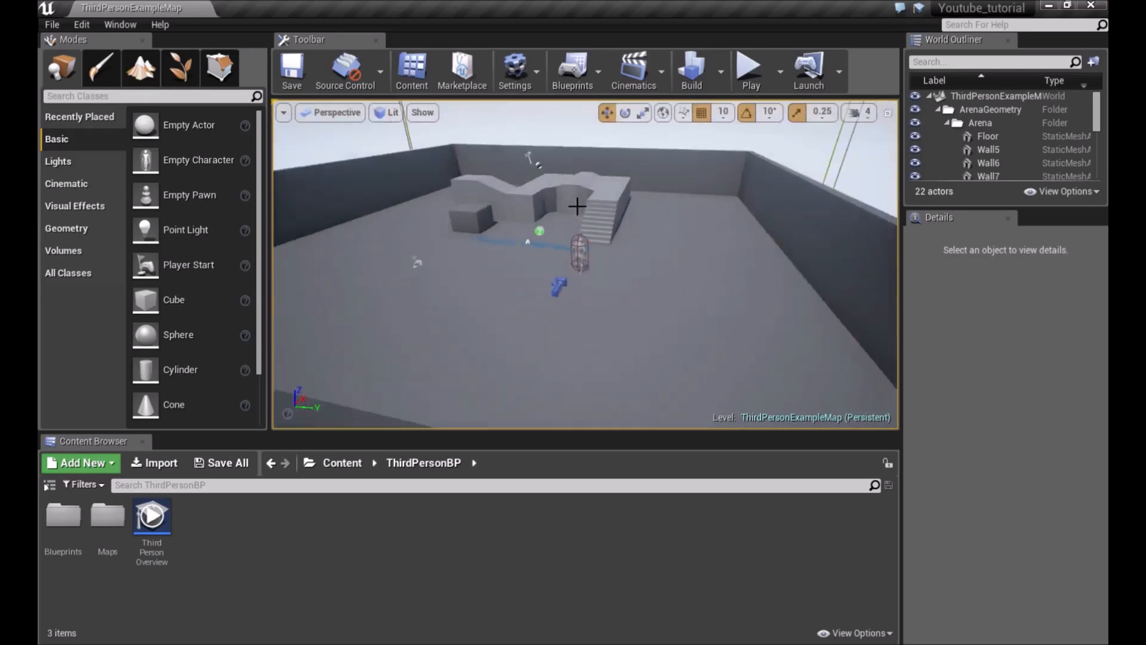
pyautogui.scroll(4, 578, 206)
pyautogui.scroll(-3, 578, 206)
pyautogui.scroll(5, 577, 206)
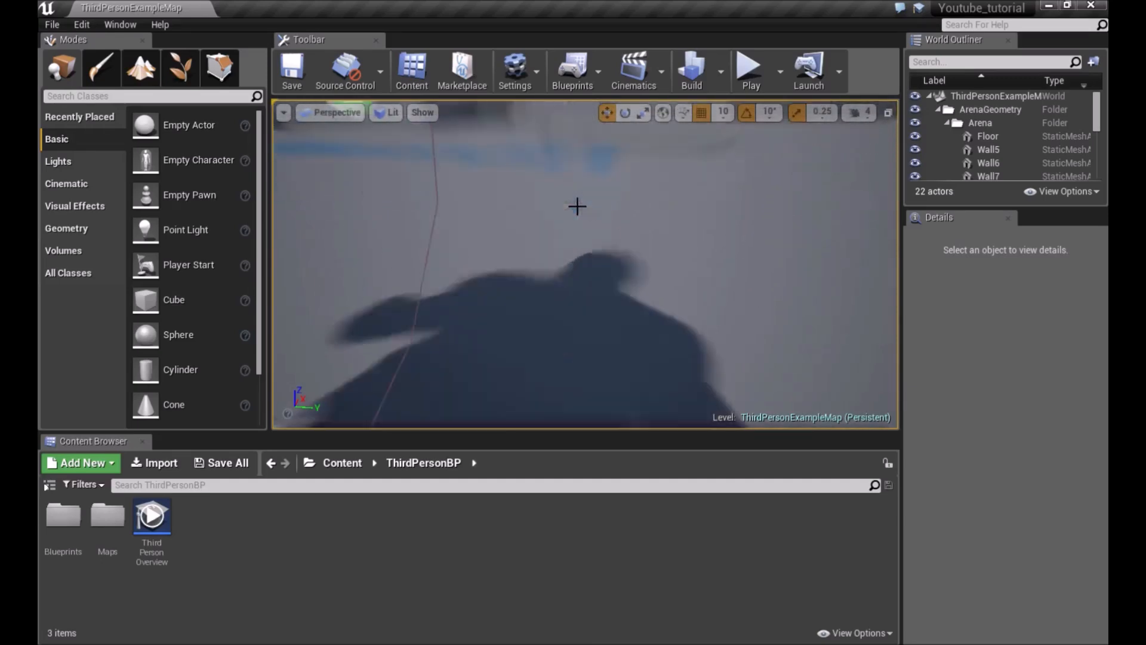
pyautogui.scroll(-6, 578, 206)
pyautogui.moveTo(578, 206); pyautogui.dragTo(577, 113, button='middle')
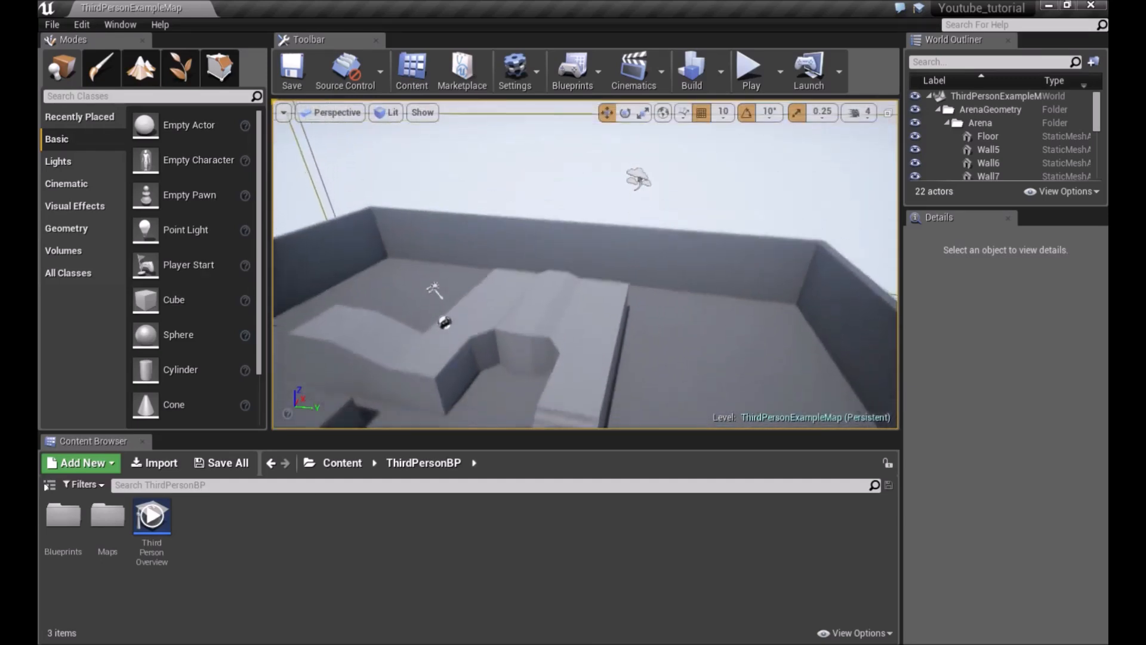
pyautogui.moveTo(577, 206); pyautogui.dragTo(615, 262, button='right')
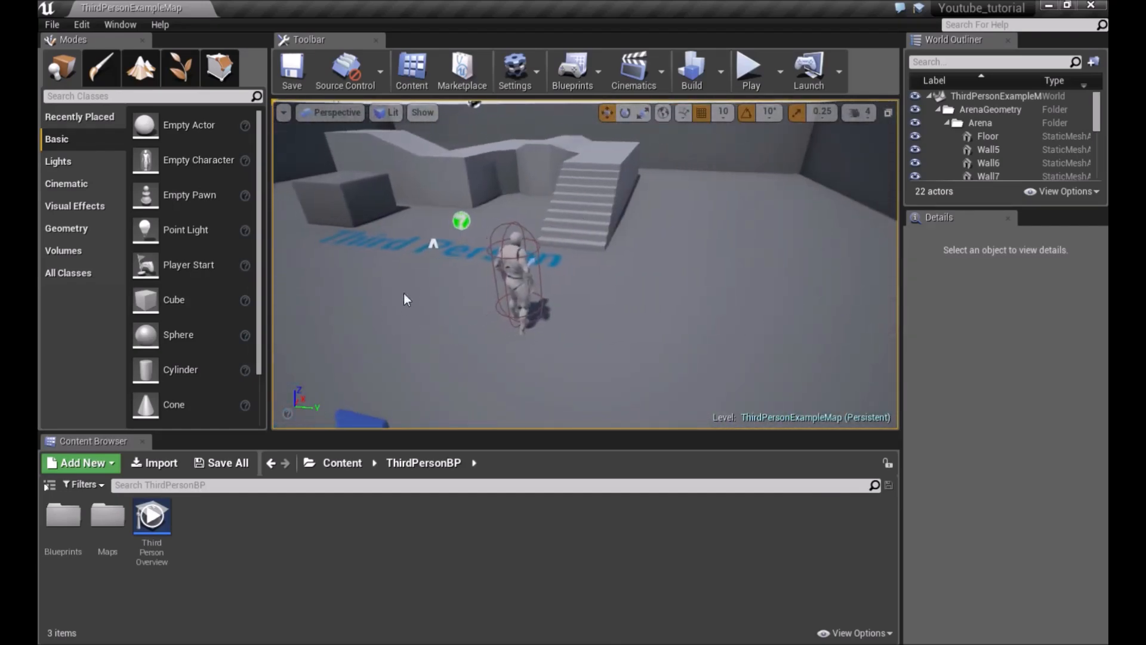
pyautogui.moveTo(513, 270); pyautogui.dragTo(507, 305, button='right')
pyautogui.moveTo(559, 273); pyautogui.dragTo(624, 155, button='right')
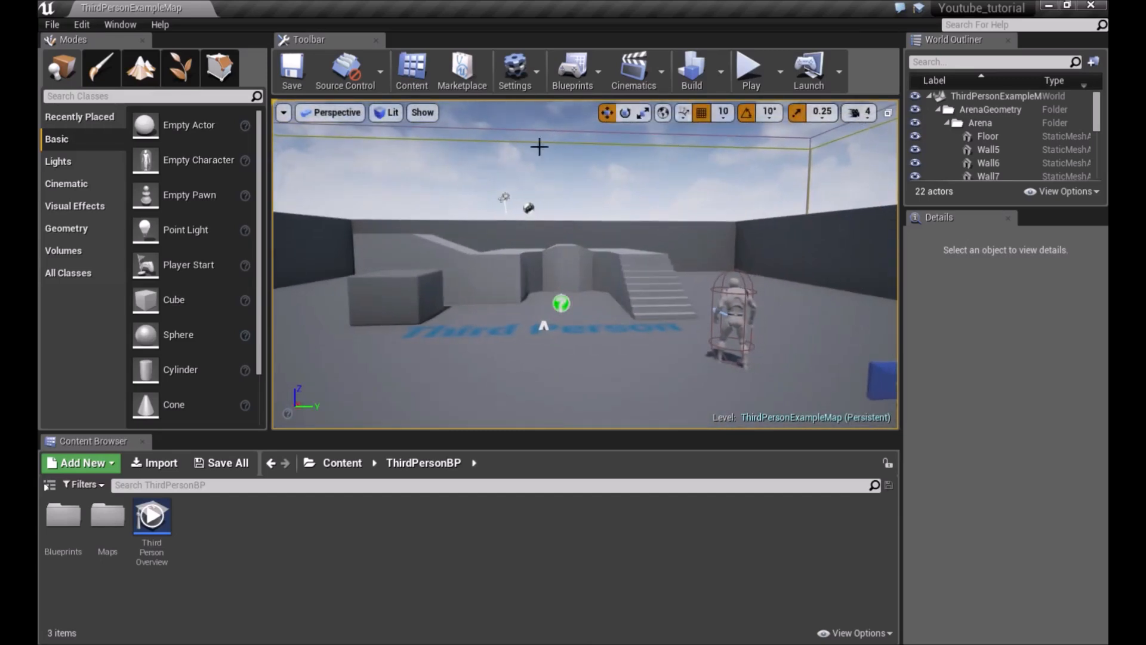
# Try different viewport camera speeds, ending at 8, and fly out to view the whole arena
pyautogui.click(869, 117)
pyautogui.click(854, 147)
pyautogui.moveTo(710, 206); pyautogui.dragTo(628, 190, button='right')
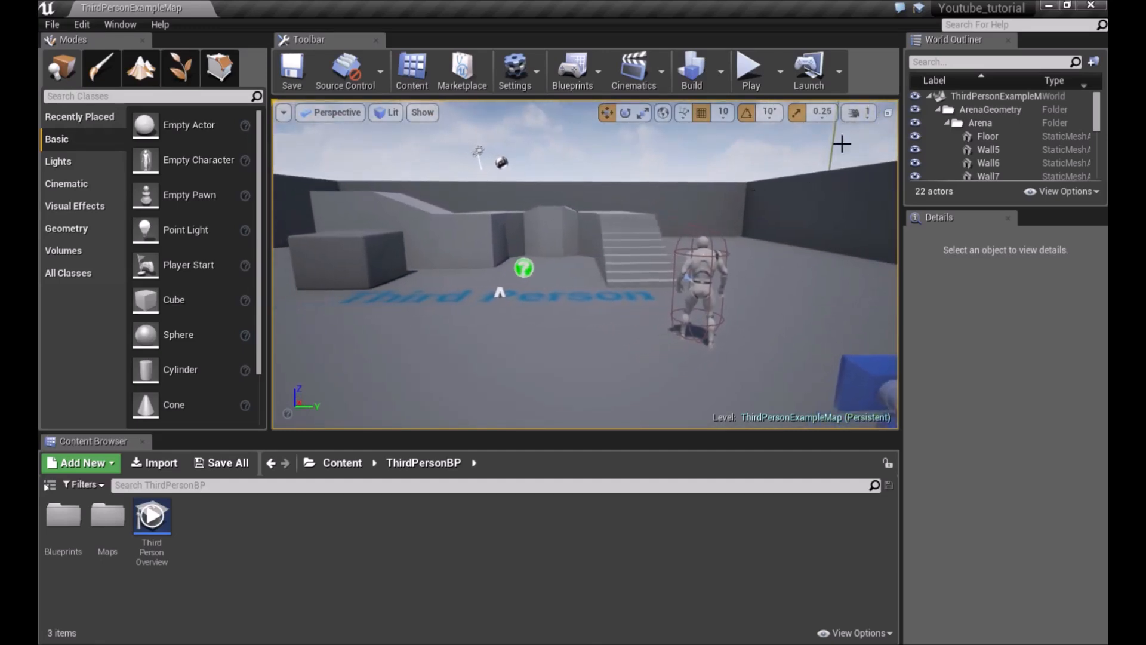
pyautogui.click(860, 112)
pyautogui.moveTo(685, 227); pyautogui.dragTo(855, 168, button='right')
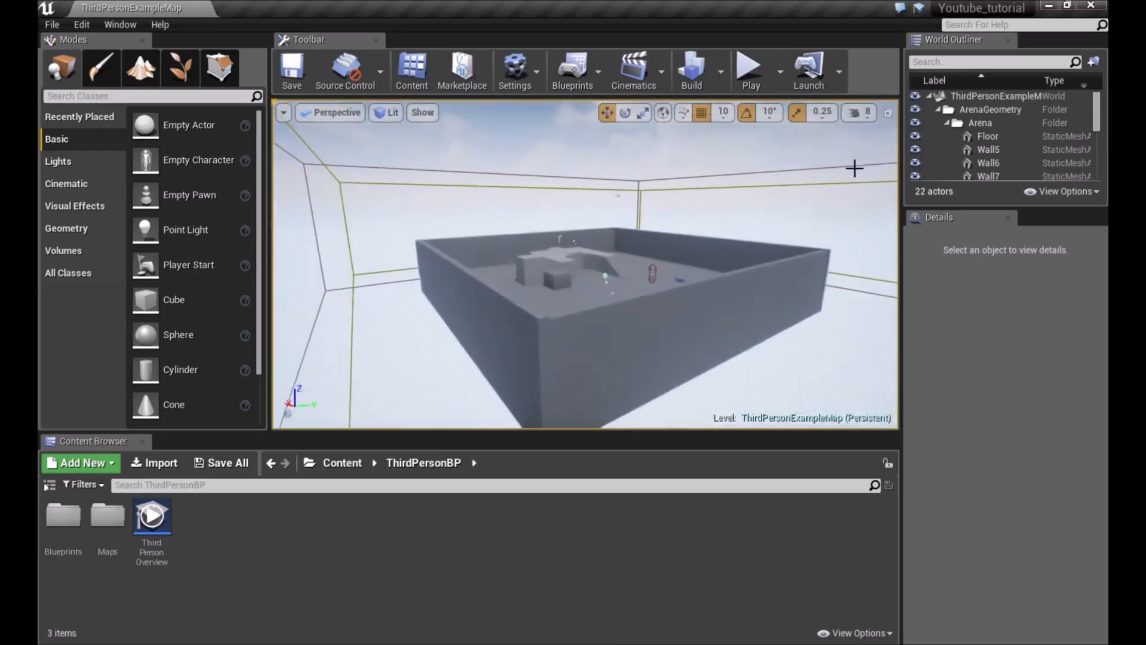
# Set the viewport camera speed to 4 and fly back down toward the character
pyautogui.click(858, 112)
pyautogui.moveTo(926, 152); pyautogui.dragTo(875, 146)
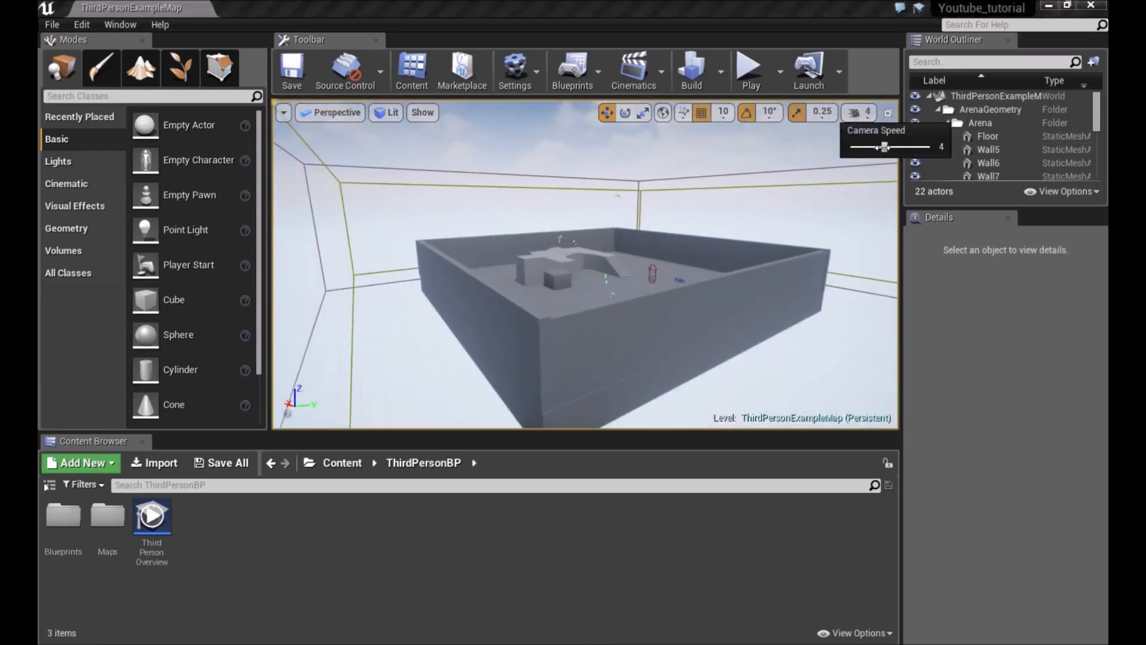
pyautogui.moveTo(858, 179); pyautogui.dragTo(583, 210, button='right')
pyautogui.press('d')
pyautogui.press('w')
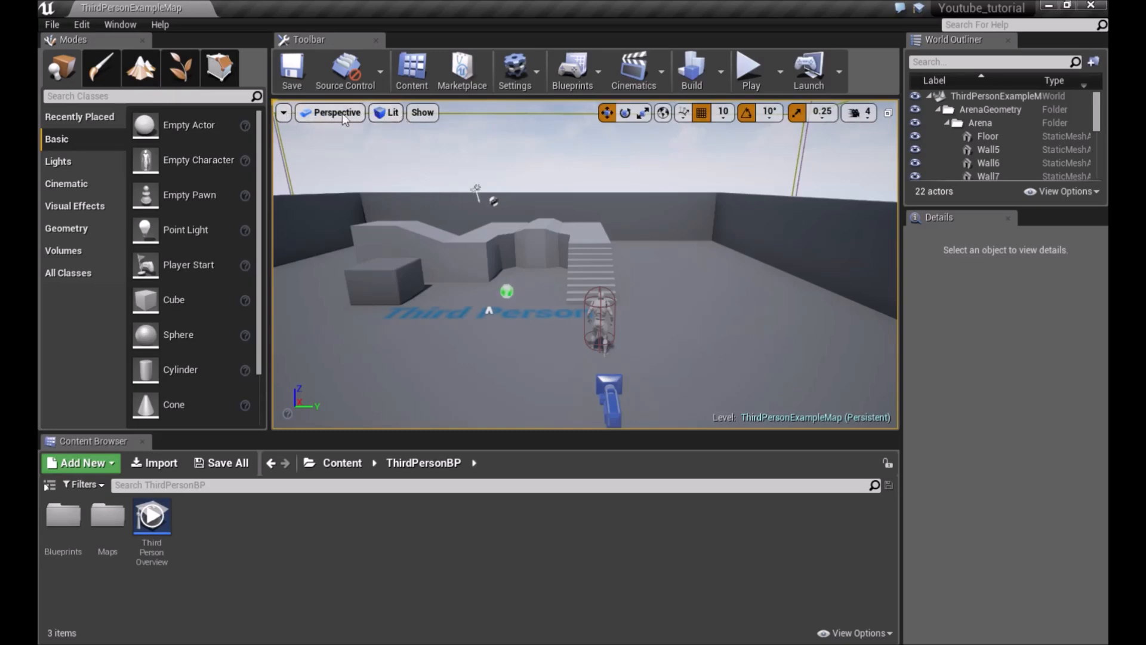
# Browse the viewport's Stat options and turn on the frame-rate display in the viewport
pyautogui.click(285, 113)
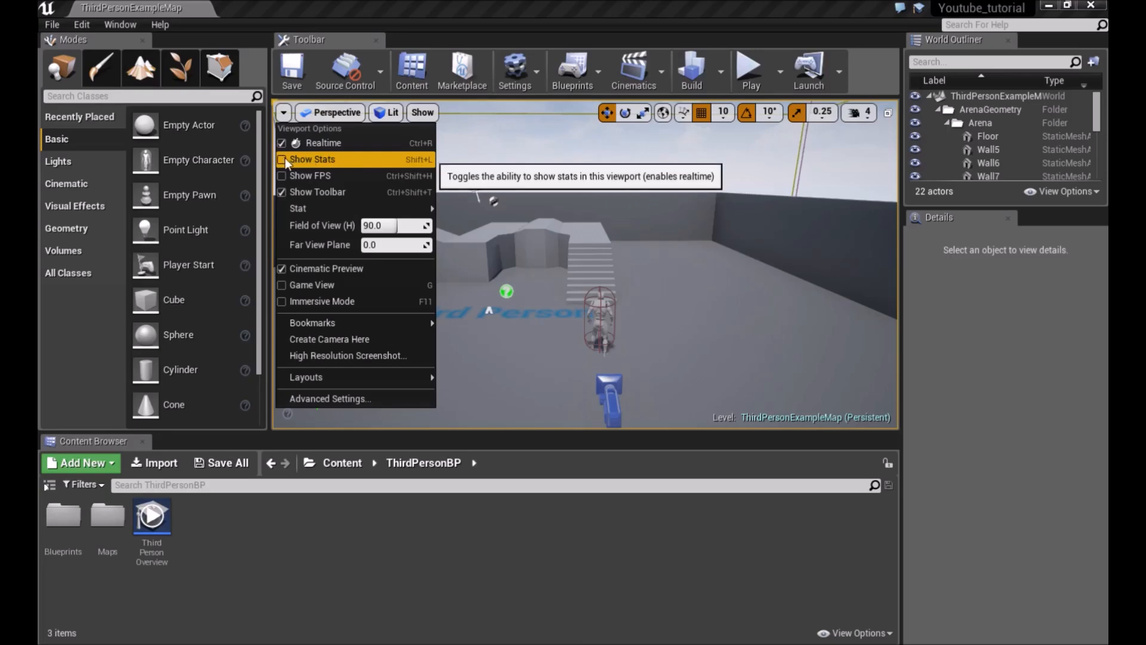
pyautogui.moveTo(325, 206)
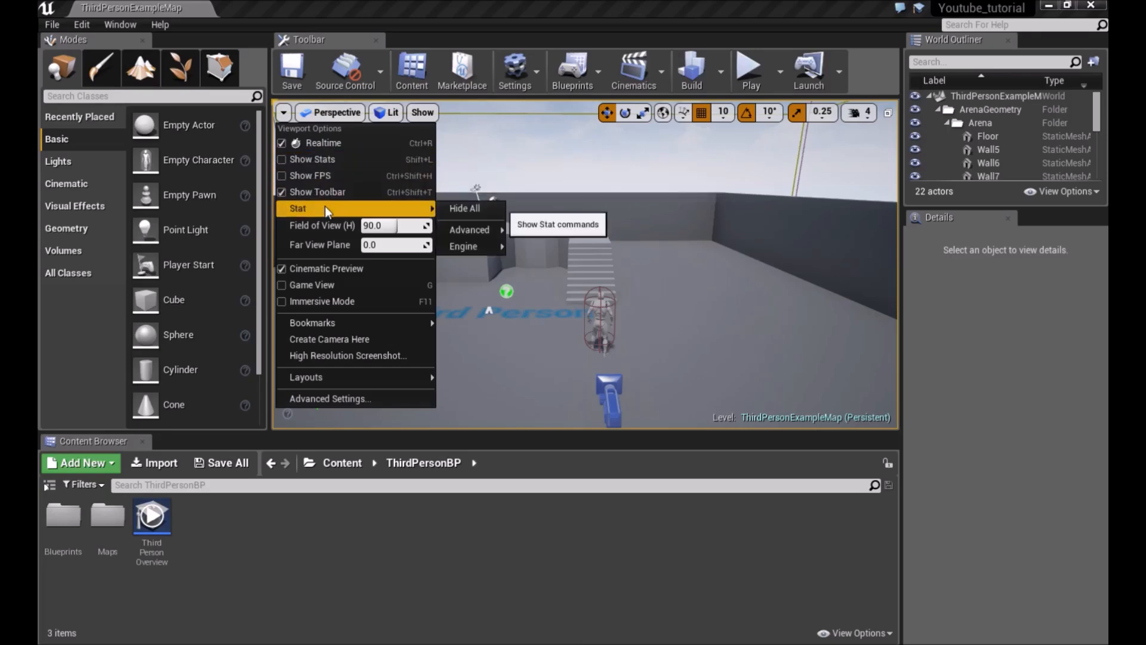
pyautogui.moveTo(473, 240)
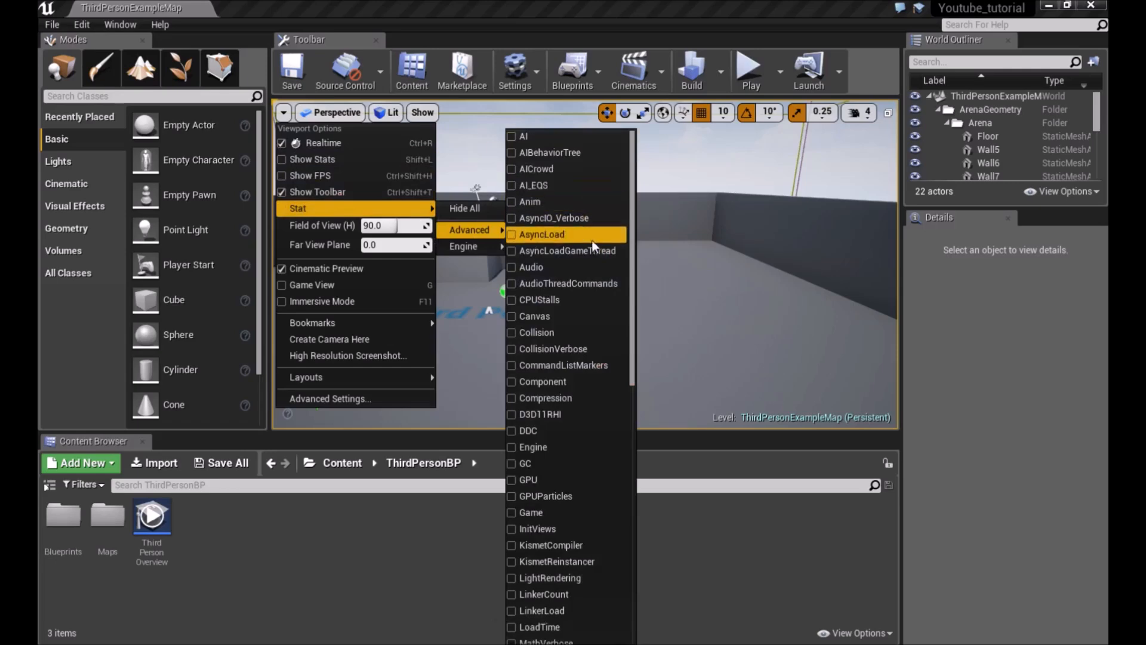
pyautogui.scroll(-6, 590, 267)
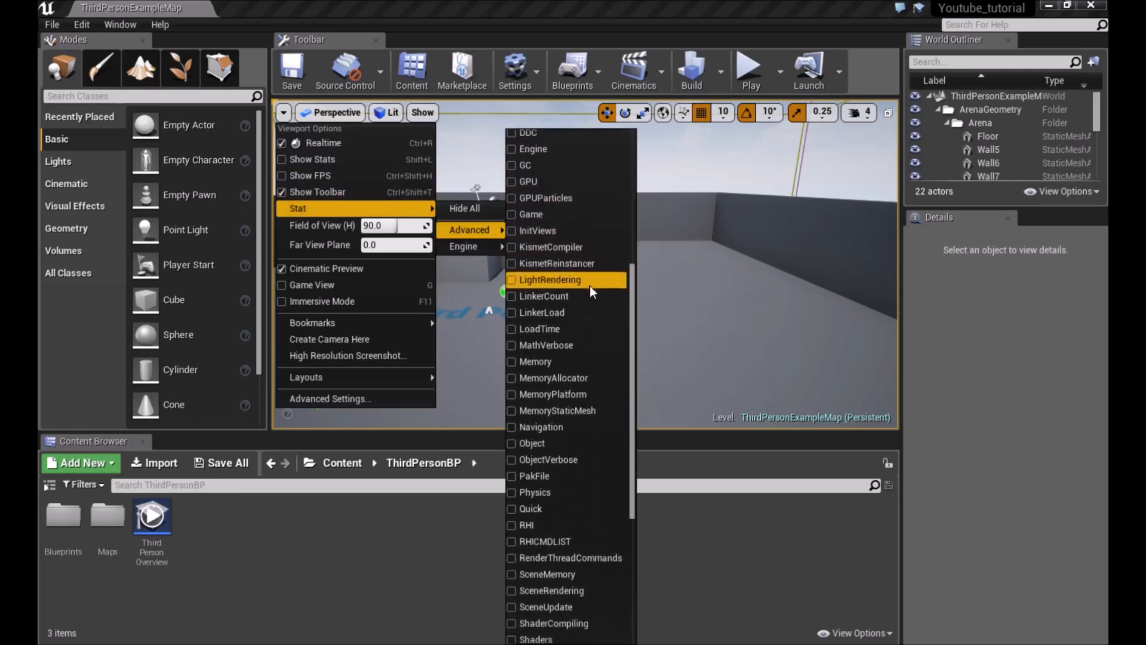
pyautogui.scroll(-1, 590, 286)
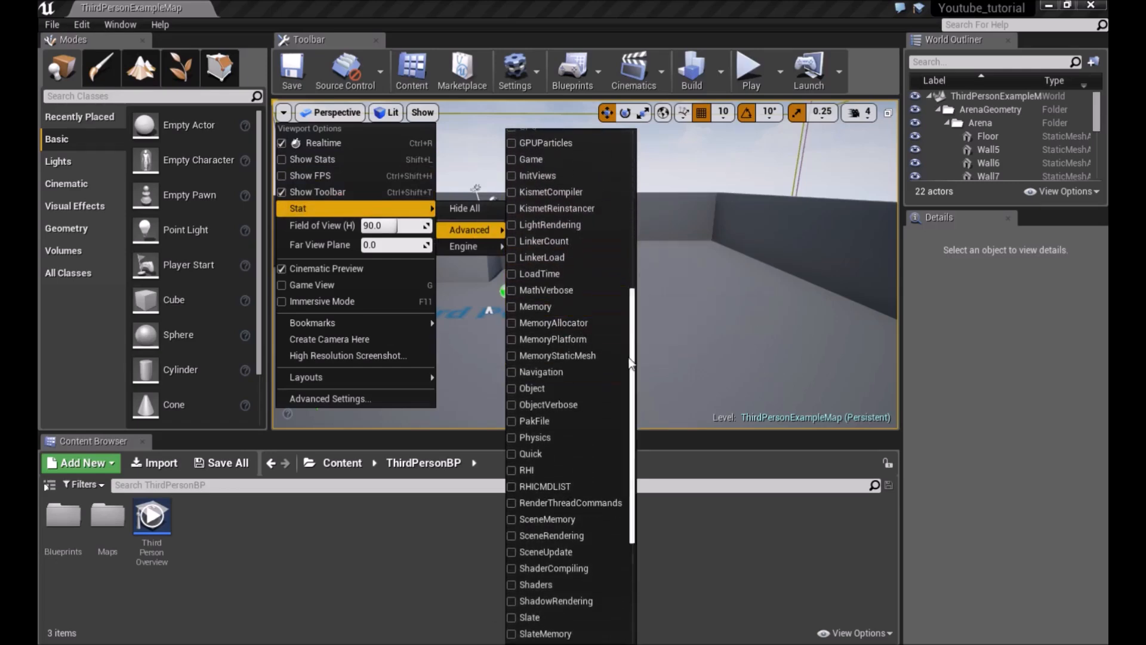
pyautogui.scroll(-5, 615, 358)
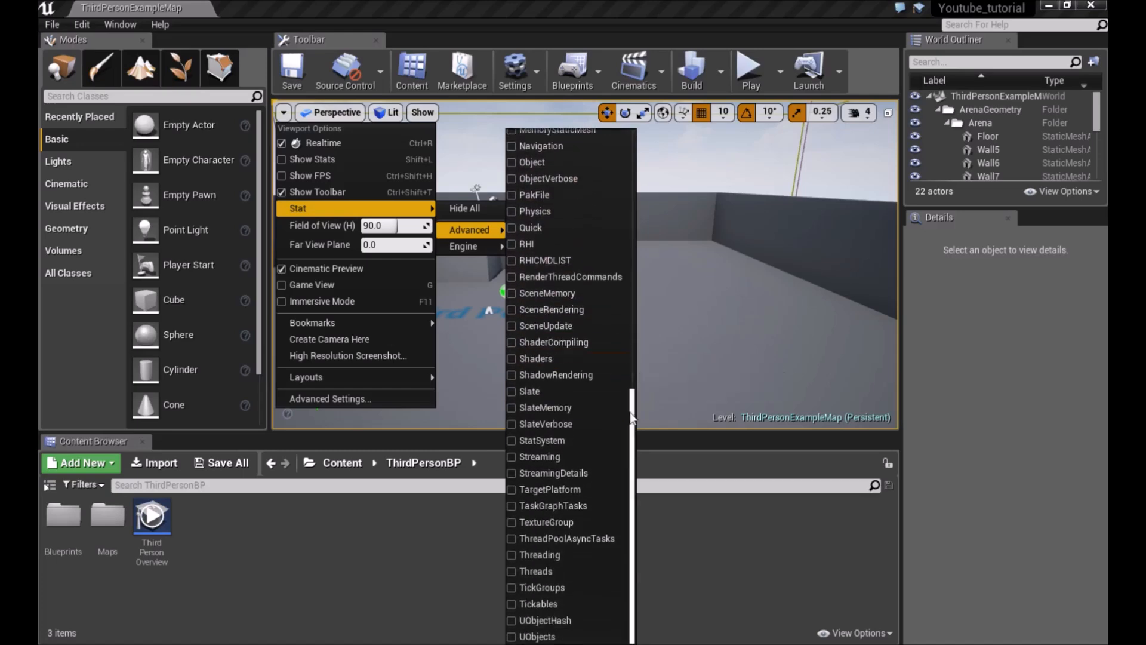
pyautogui.moveTo(632, 418); pyautogui.dragTo(651, 134)
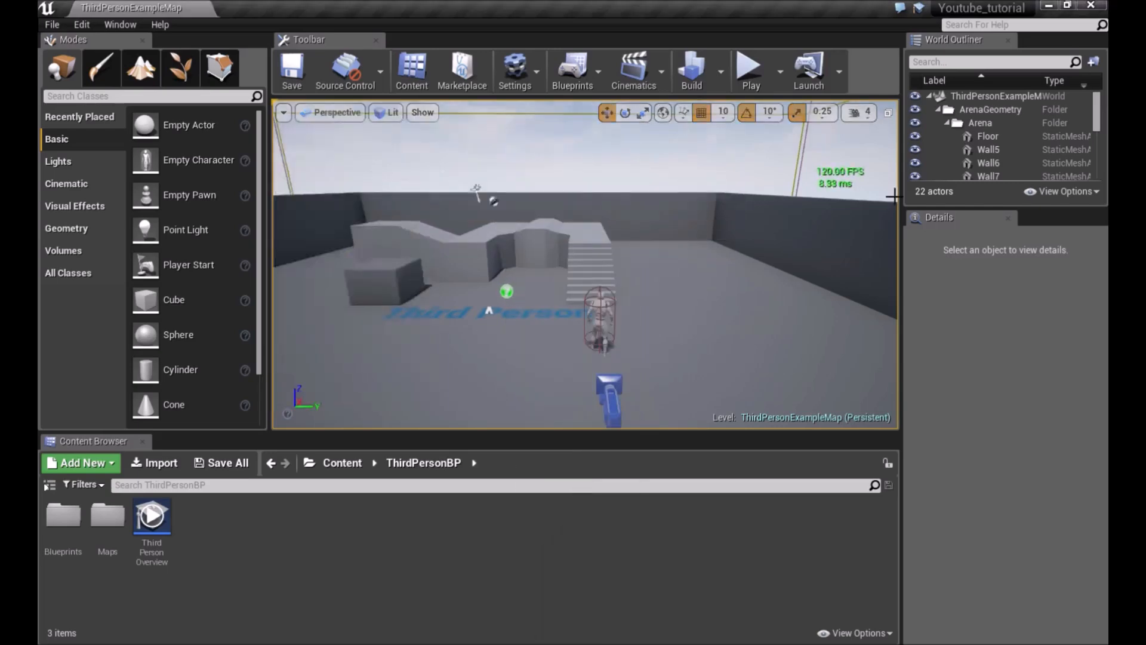
# Fly the viewport camera around the arena toward the Third Person character
pyautogui.press('d')
pyautogui.moveTo(771, 193); pyautogui.dragTo(442, 191, button='right')
pyautogui.press('w')
pyautogui.press('s')
pyautogui.press('w')
pyautogui.press('s')
pyautogui.press('s')
pyautogui.press('d')
pyautogui.moveTo(791, 190); pyautogui.dragTo(883, 191, button='right')
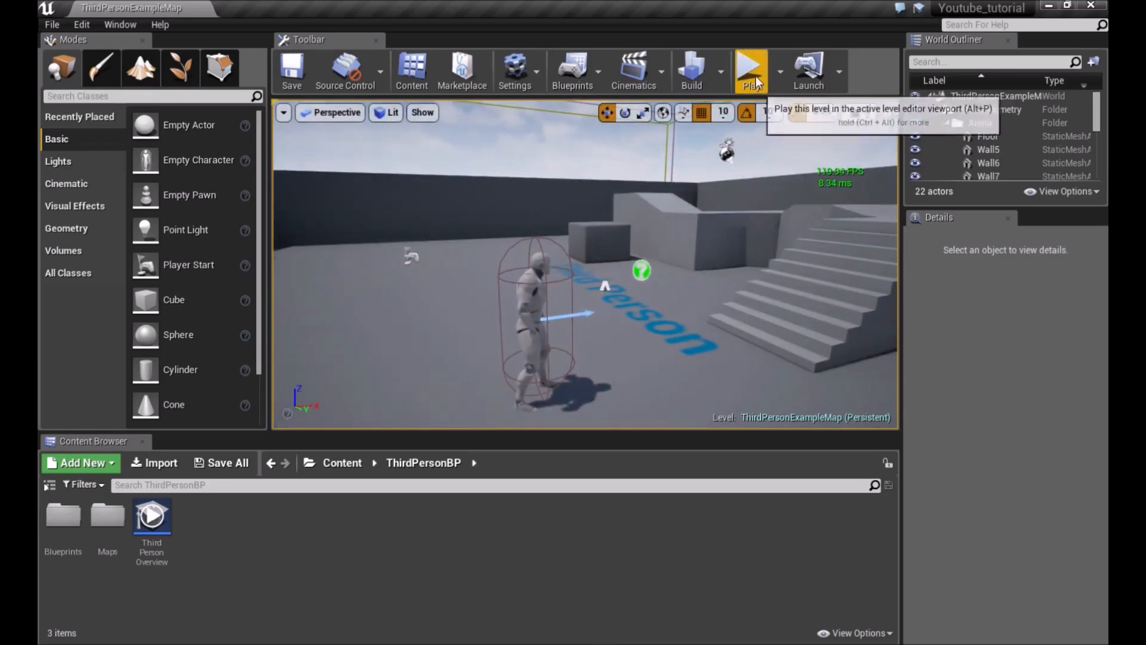
pyautogui.moveTo(575, 226); pyautogui.dragTo(768, 208, button='right')
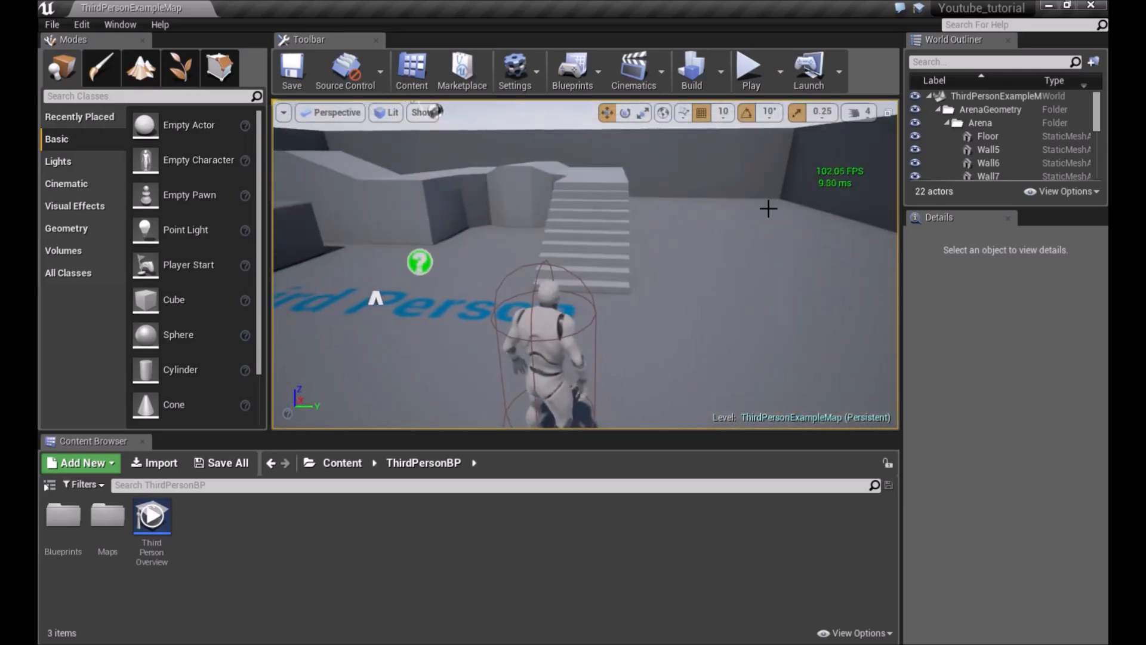
# Check the viewport options, then orbit and fly the camera around the character and arena
pyautogui.click(284, 113)
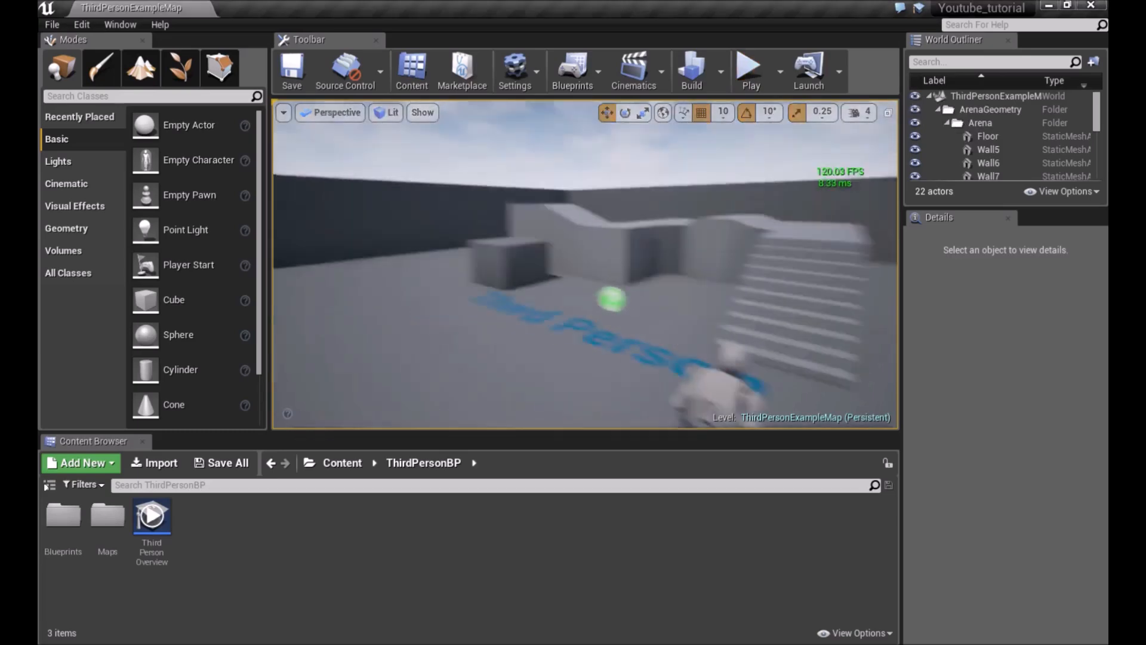
pyautogui.moveTo(631, 229); pyautogui.dragTo(663, 232, button='right')
pyautogui.moveTo(577, 230); pyautogui.dragTo(465, 231, button='right')
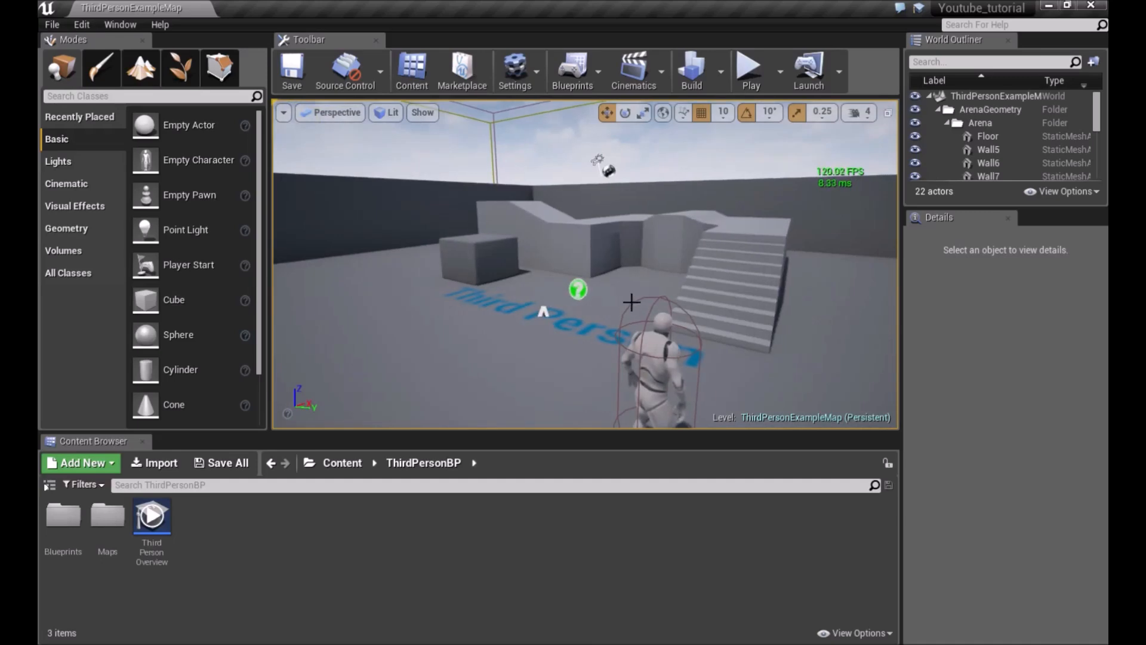
pyautogui.moveTo(586, 154); pyautogui.dragTo(537, 107, button='right')
pyautogui.moveTo(571, 196); pyautogui.dragTo(439, 196, button='right')
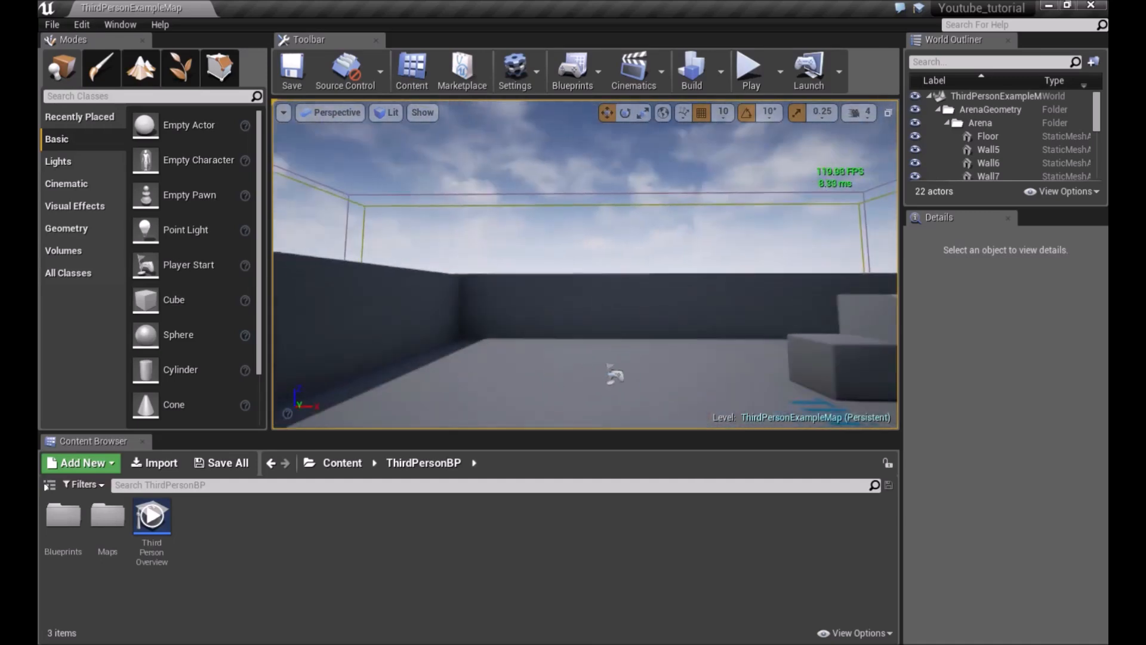
pyautogui.moveTo(668, 376); pyautogui.dragTo(794, 431, button='right')
pyautogui.press('s')
pyautogui.press('w')
pyautogui.press('a')
pyautogui.press('d')
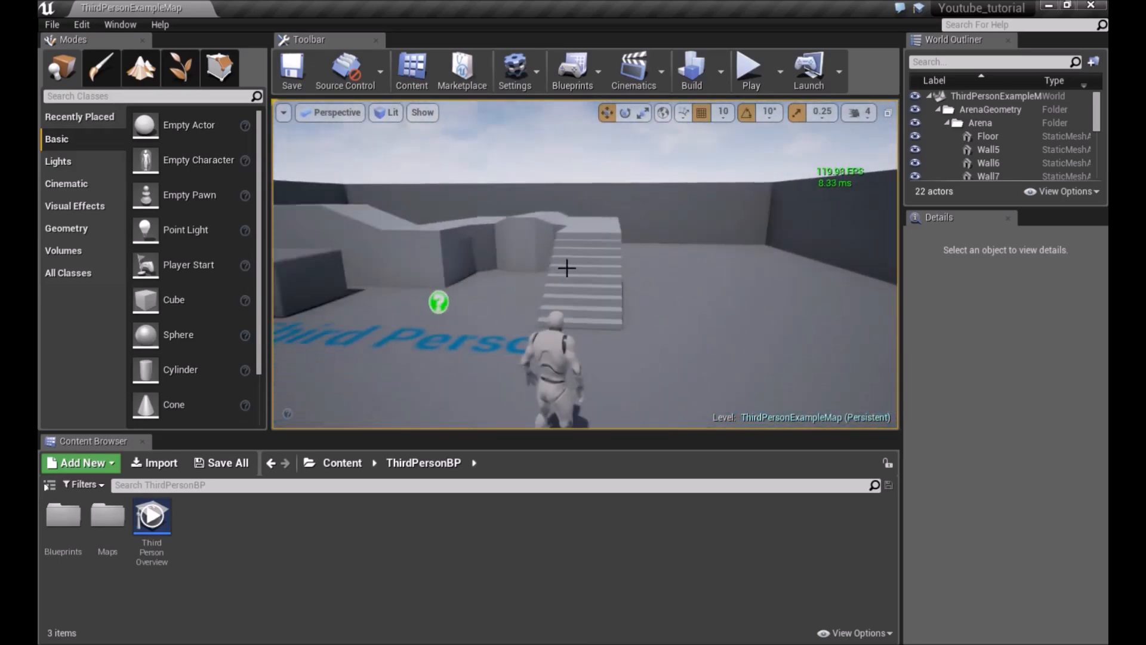
# Switch the viewport to Immersive Mode and fly around the arena
pyautogui.click(286, 117)
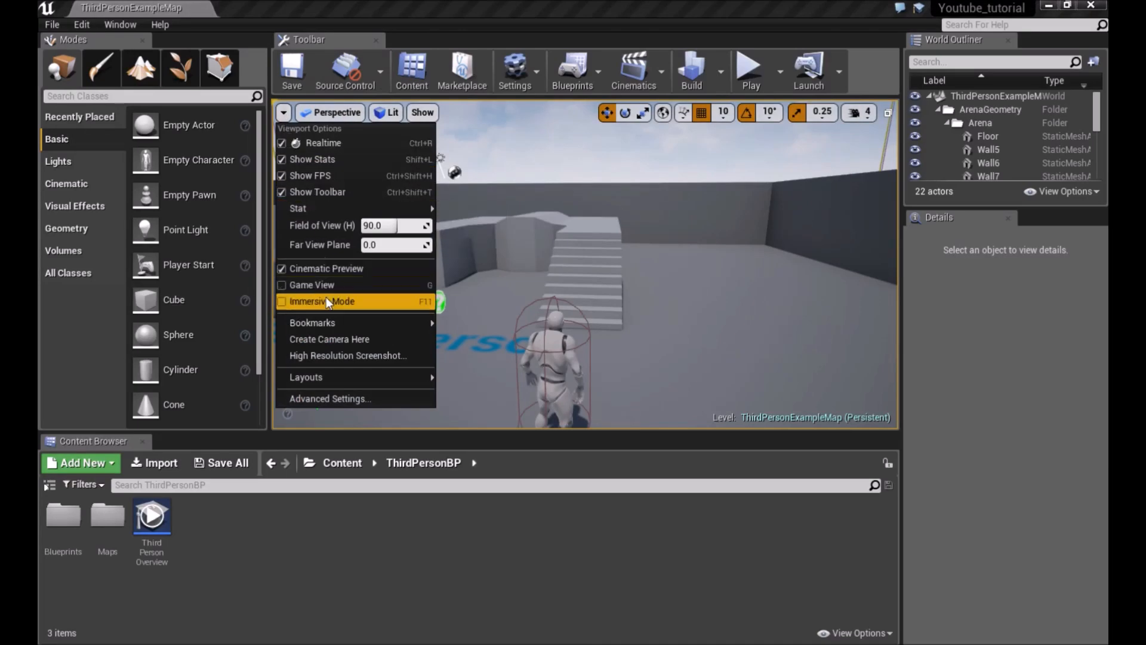
pyautogui.moveTo(583, 245); pyautogui.dragTo(489, 256, button='right')
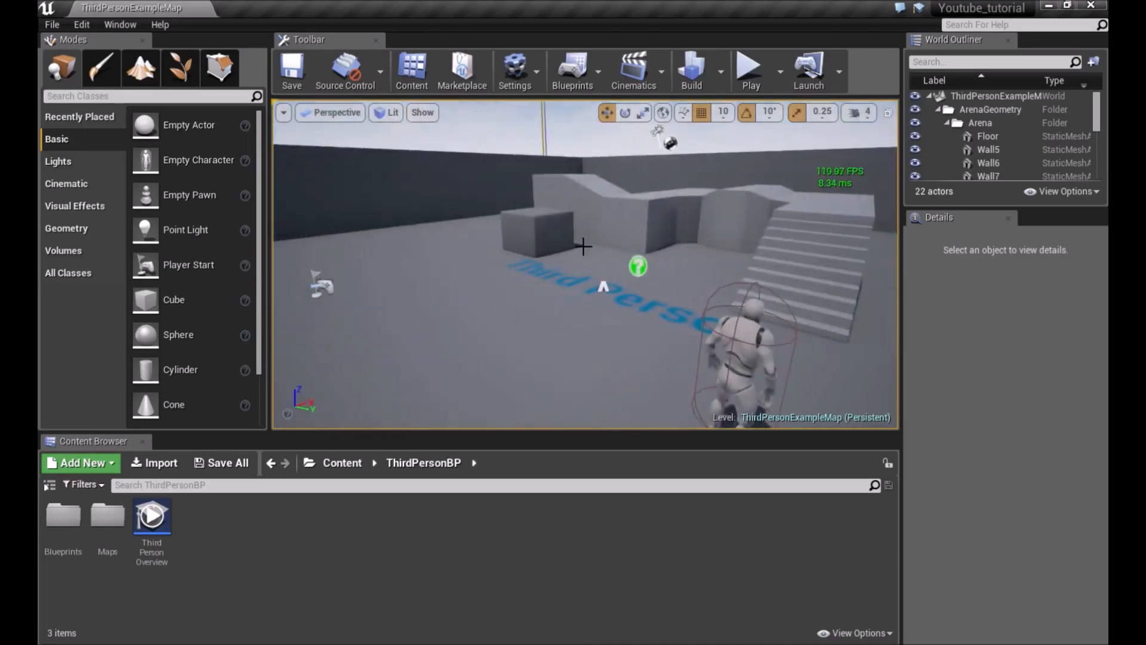
pyautogui.press('F11')
pyautogui.moveTo(579, 244); pyautogui.dragTo(484, 212, button='right')
pyautogui.press('w')
pyautogui.press('d')
pyautogui.press('w')
pyautogui.press('s')
pyautogui.moveTo(567, 263); pyautogui.dragTo(477, 227, button='right')
# Toggle Game View on and move around the level in immersive mode
pyautogui.press('g')
pyautogui.press('w')
pyautogui.press('s')
pyautogui.press('w')
pyautogui.press('d')
pyautogui.press('a')
pyautogui.press('w')
# Exit Immersive Mode and turn Game View off again
pyautogui.press('F11')
pyautogui.press('g')
pyautogui.press('d')
pyautogui.press('a')
pyautogui.press('d')
# Examine the viewport options menu, including the Create Camera Here command
pyautogui.click(290, 115)
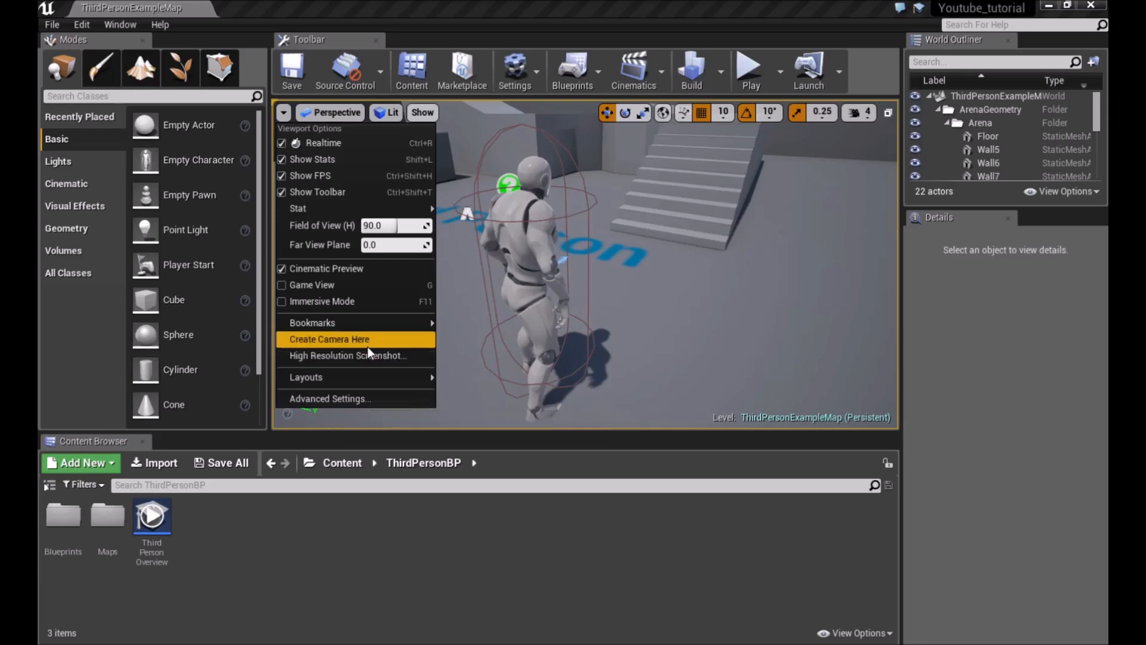
pyautogui.moveTo(662, 259); pyautogui.dragTo(621, 218, button='right')
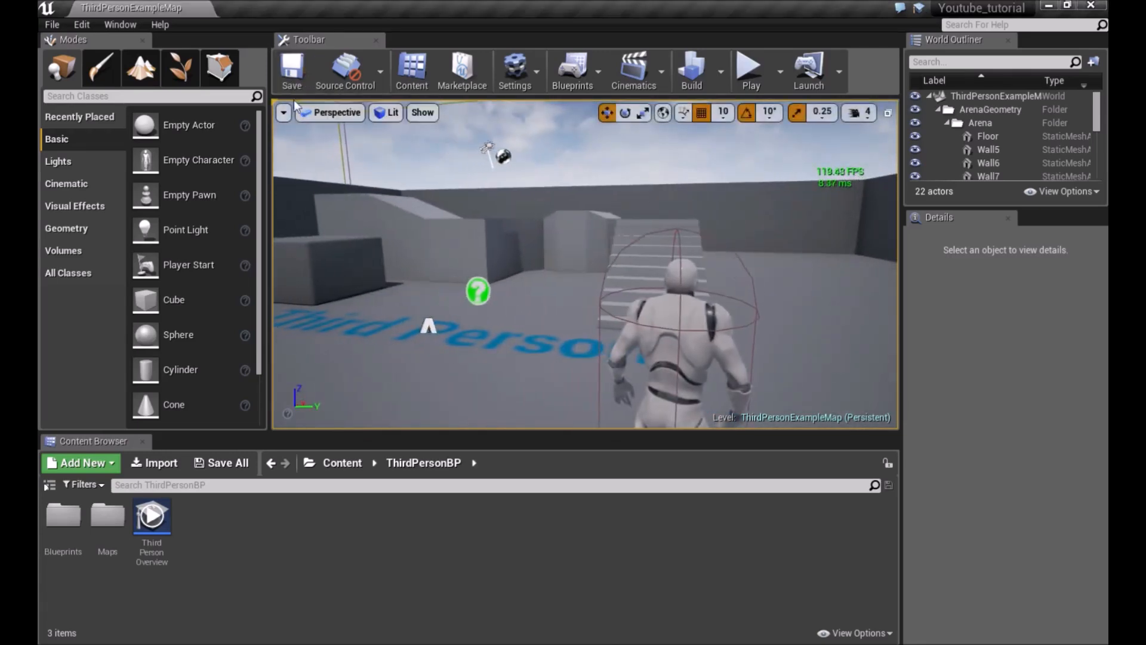
pyautogui.click(283, 112)
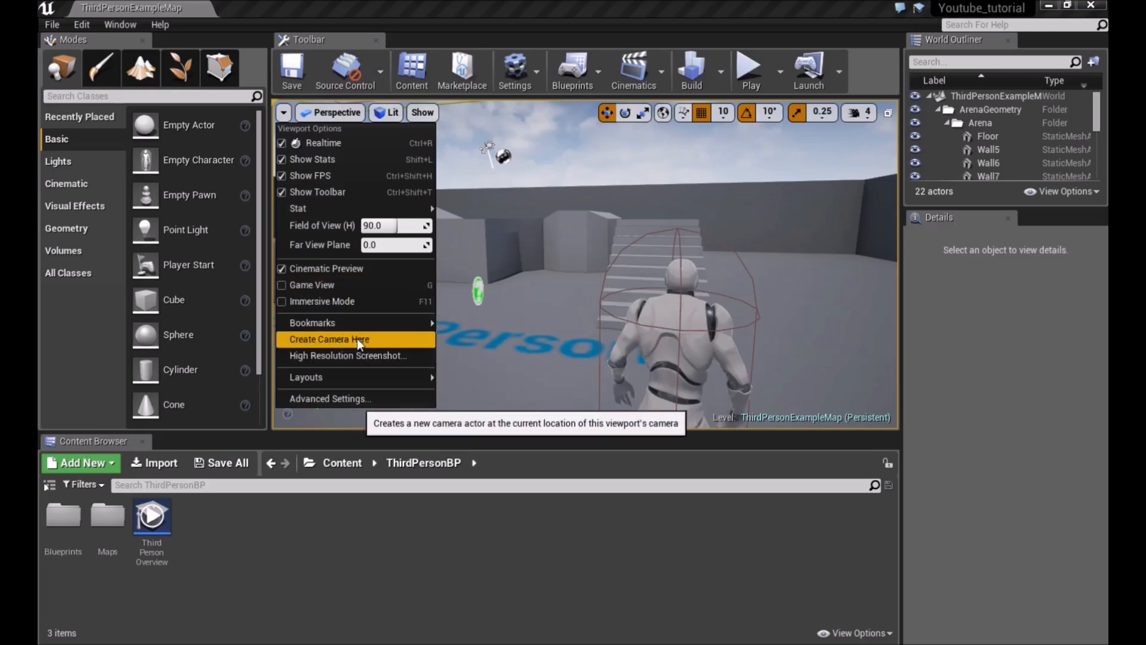
pyautogui.moveTo(334, 382)
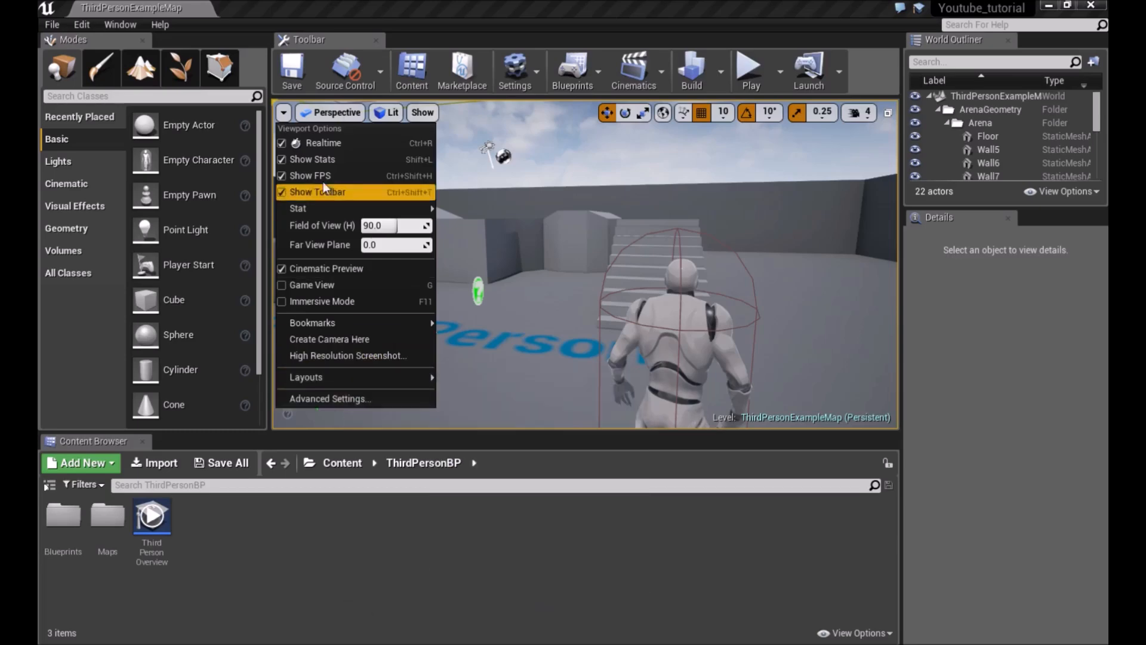
pyautogui.click(282, 114)
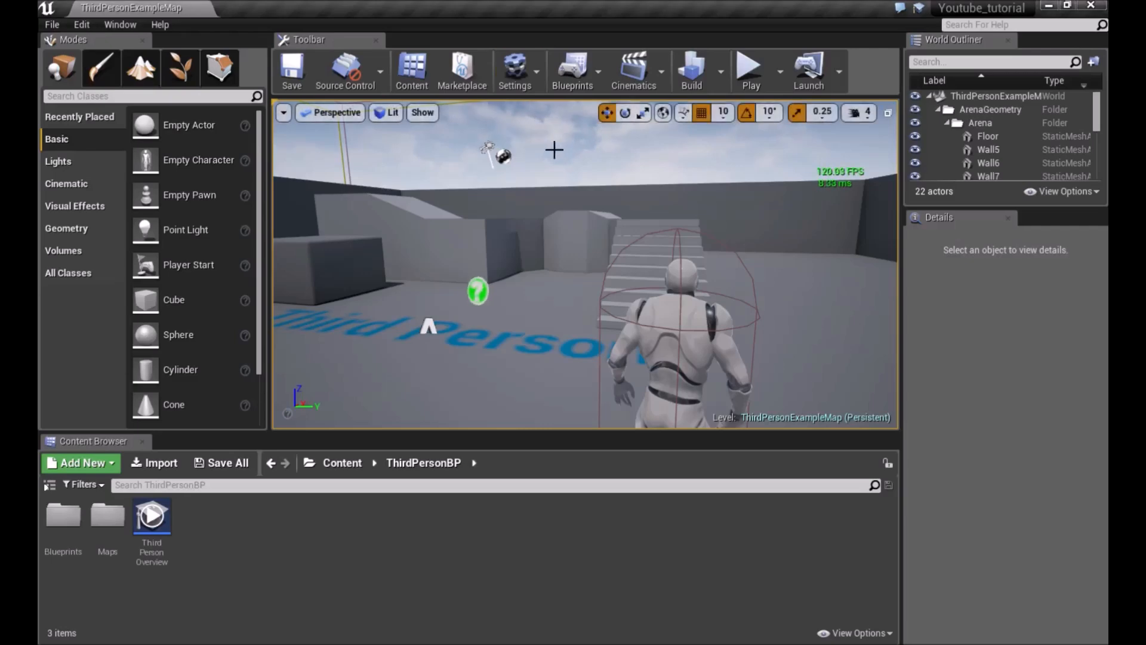
# Switch the viewport to the Top orthographic view
pyautogui.click(335, 115)
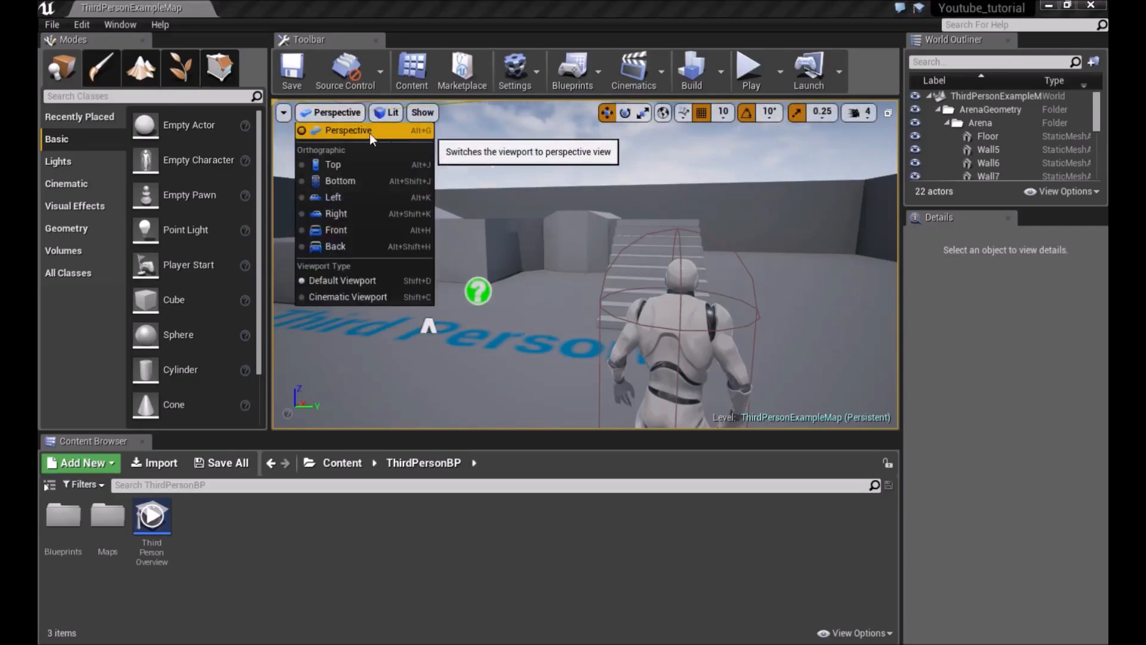
pyautogui.click(337, 165)
pyautogui.scroll(-4, 467, 185)
pyautogui.scroll(3, 467, 187)
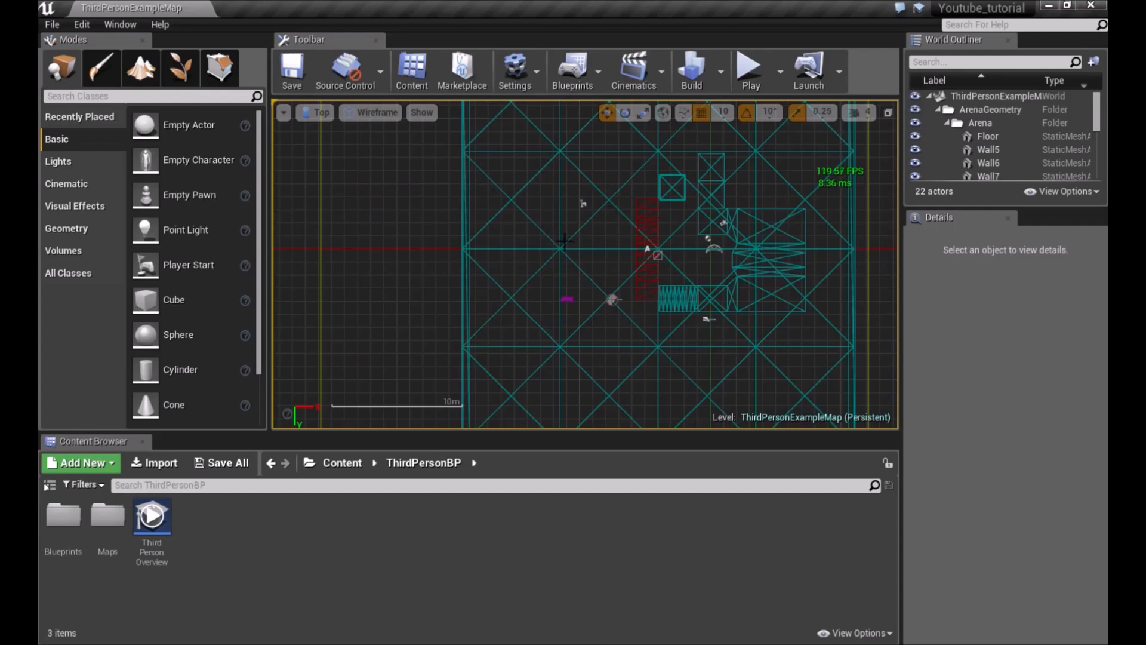
# Pan and zoom around the Top view of the arena
pyautogui.moveTo(623, 199); pyautogui.dragTo(479, 212, button='right')
pyautogui.moveTo(572, 164); pyautogui.dragTo(572, 164)
pyautogui.click(431, 196)
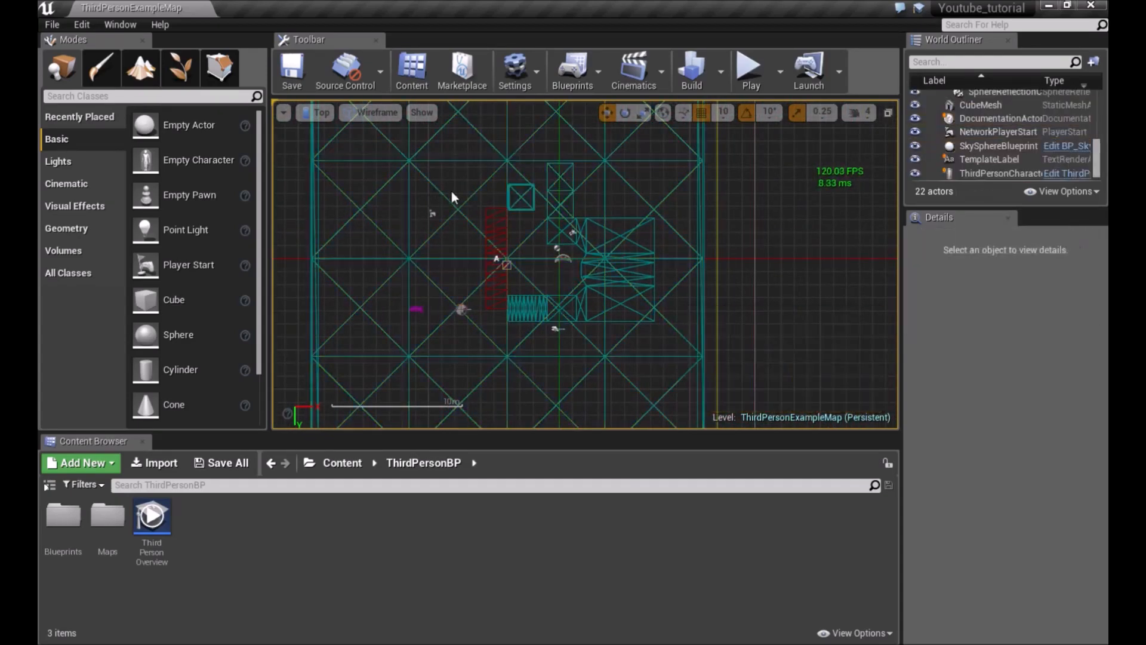
pyautogui.click(435, 186)
pyautogui.click(461, 183)
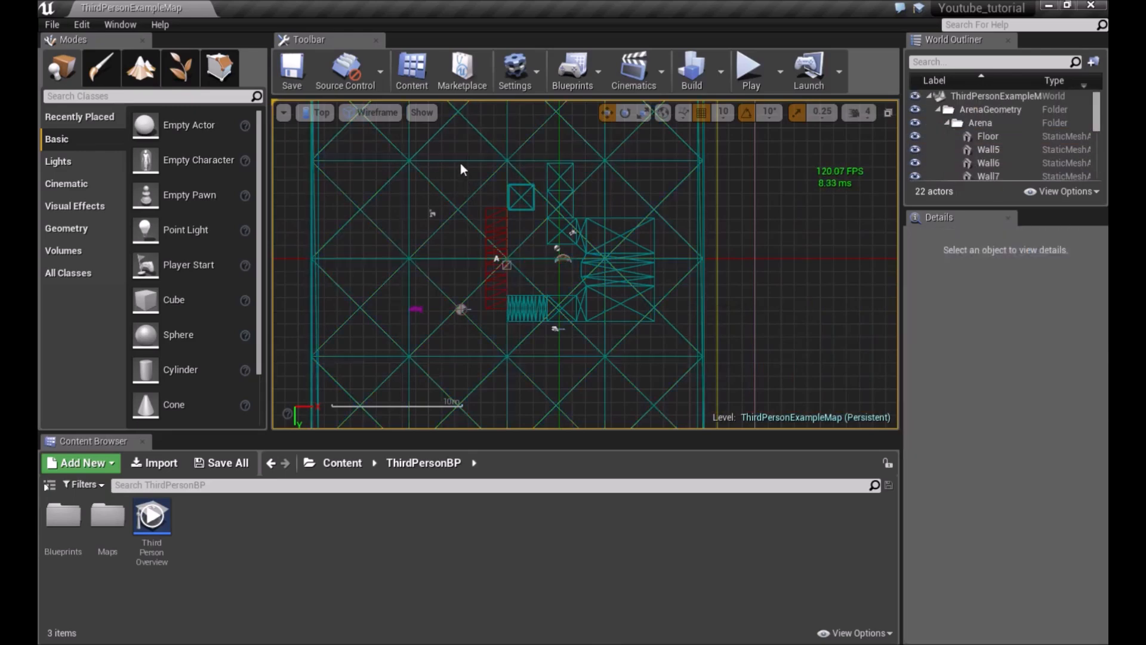
pyautogui.moveTo(458, 249); pyautogui.dragTo(585, 327, button='middle')
pyautogui.moveTo(677, 354); pyautogui.dragTo(703, 356, button='middle')
pyautogui.moveTo(682, 306); pyautogui.dragTo(701, 317, button='middle')
pyautogui.scroll(-1, 552, 237)
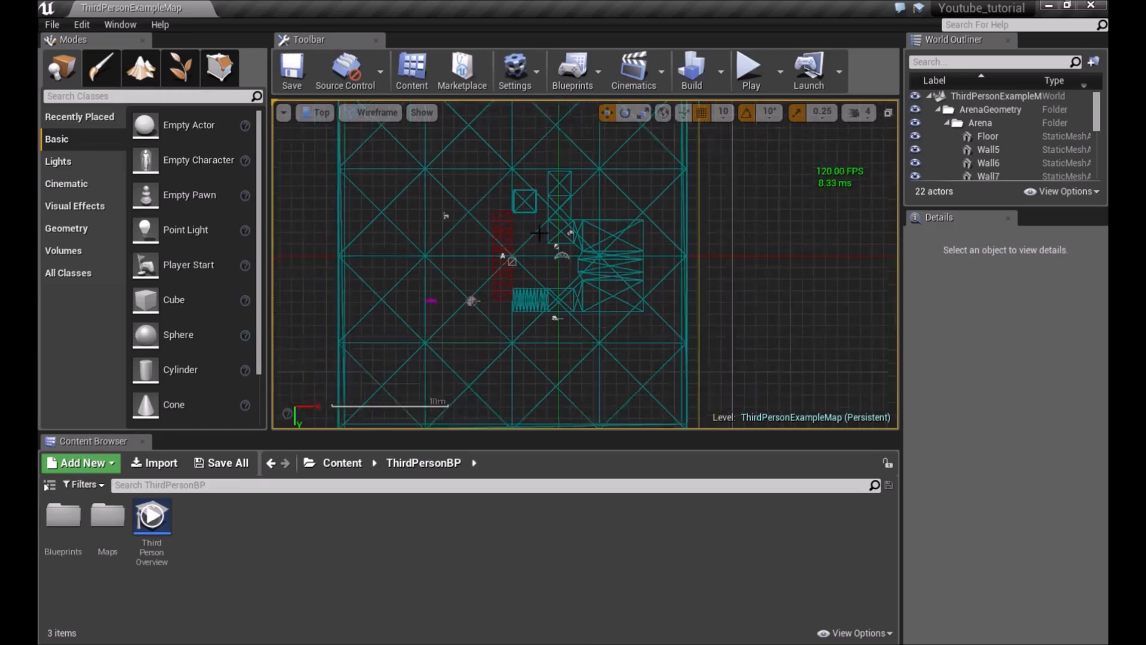
# Switch the viewport to the Left orthographic view
pyautogui.click(316, 112)
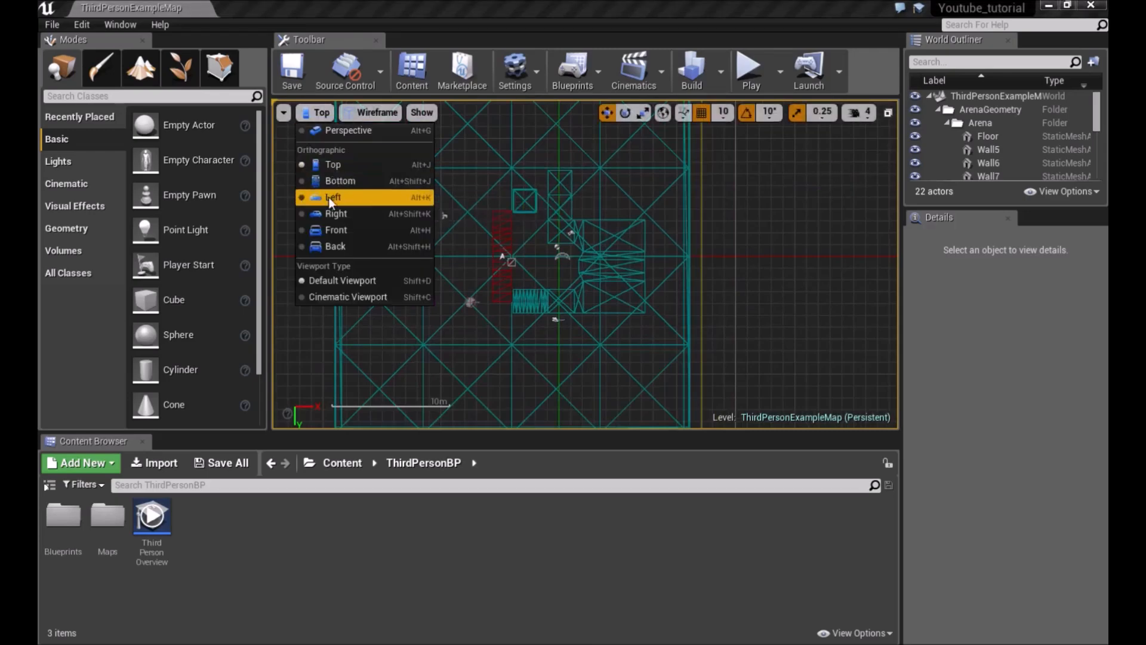
pyautogui.click(329, 197)
pyautogui.click(317, 113)
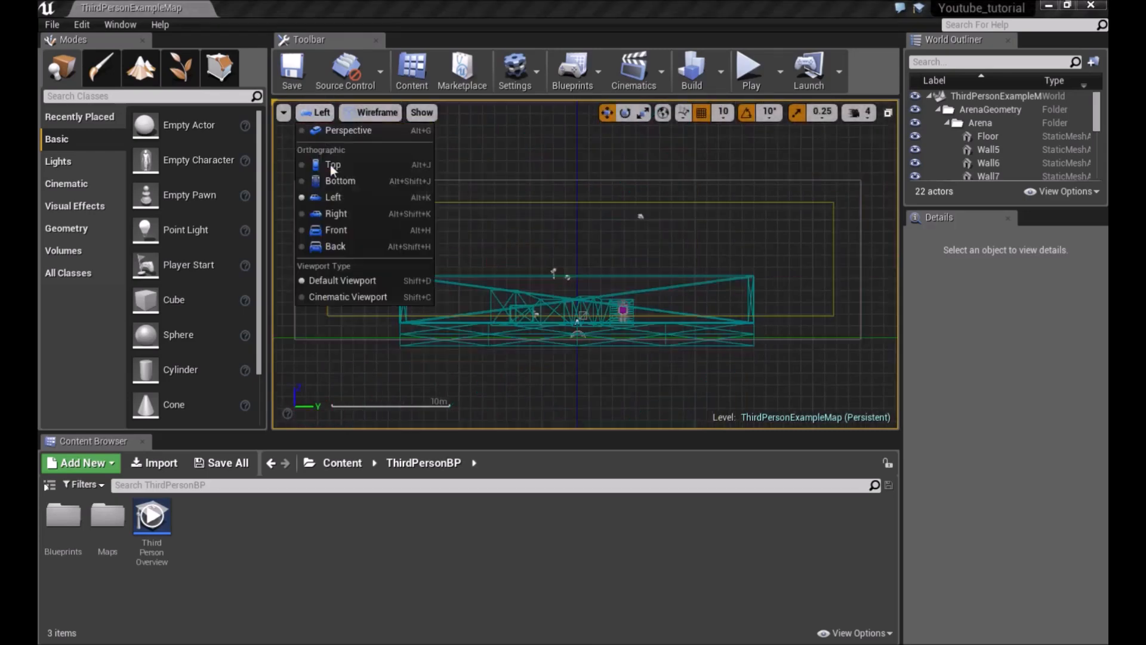
pyautogui.click(328, 115)
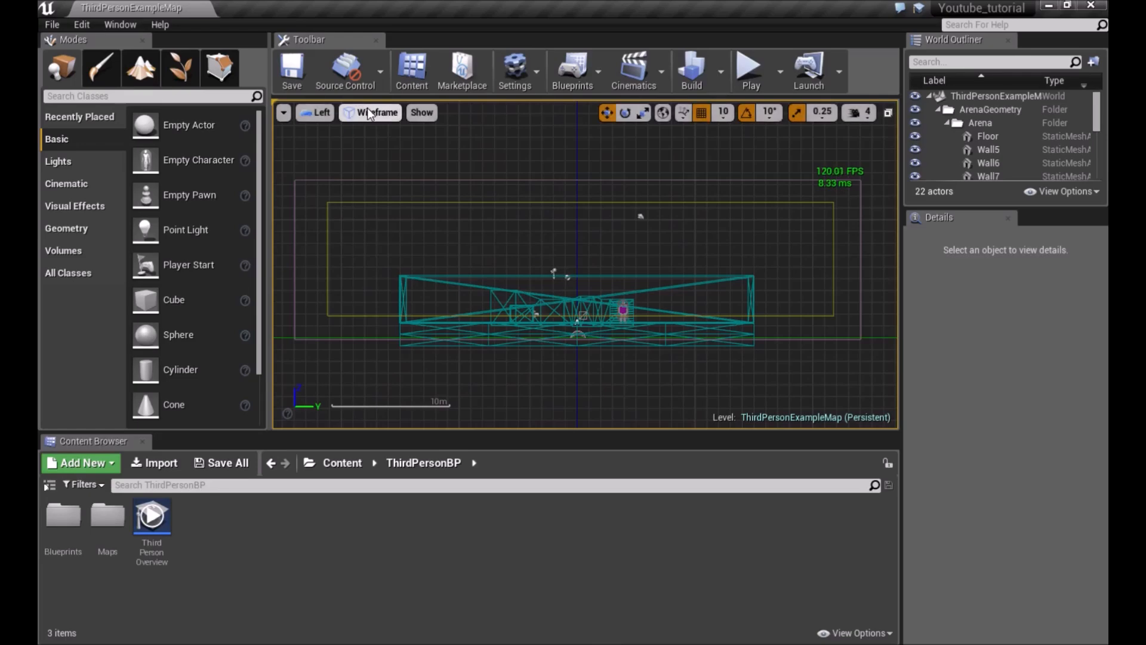
# Set the view mode to Unlit and switch the viewport back to the Top view
pyautogui.click(370, 112)
pyautogui.click(372, 145)
pyautogui.click(370, 112)
pyautogui.click(374, 161)
pyautogui.click(322, 114)
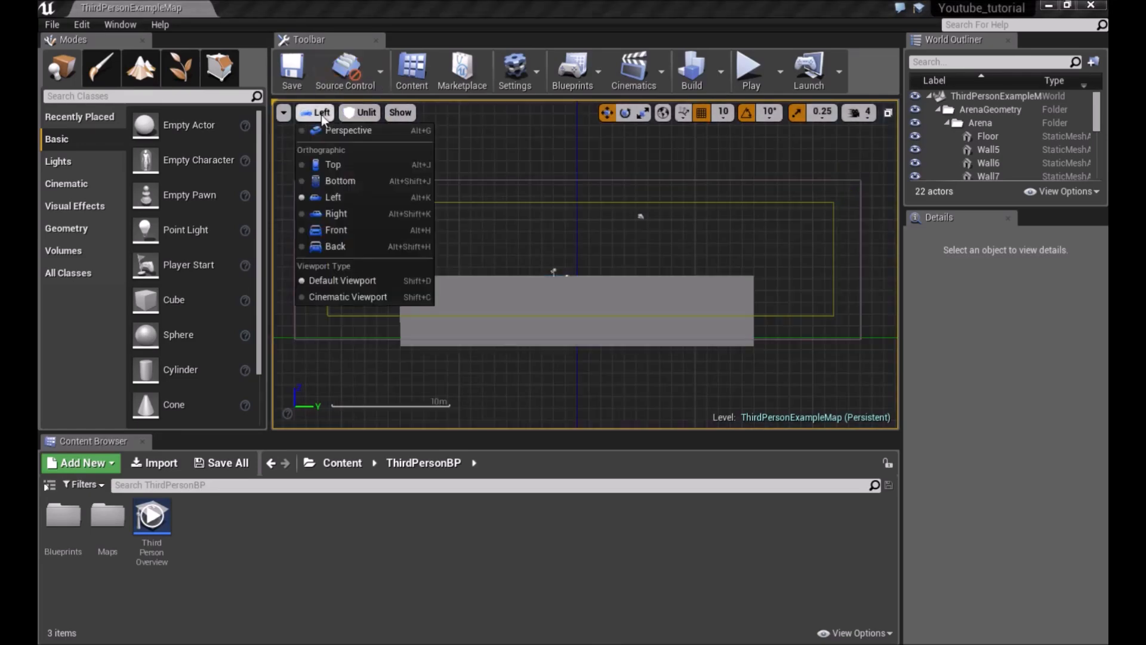
pyautogui.click(332, 163)
# Try the Detail Lighting and Reflections view modes
pyautogui.click(363, 113)
pyautogui.click(384, 193)
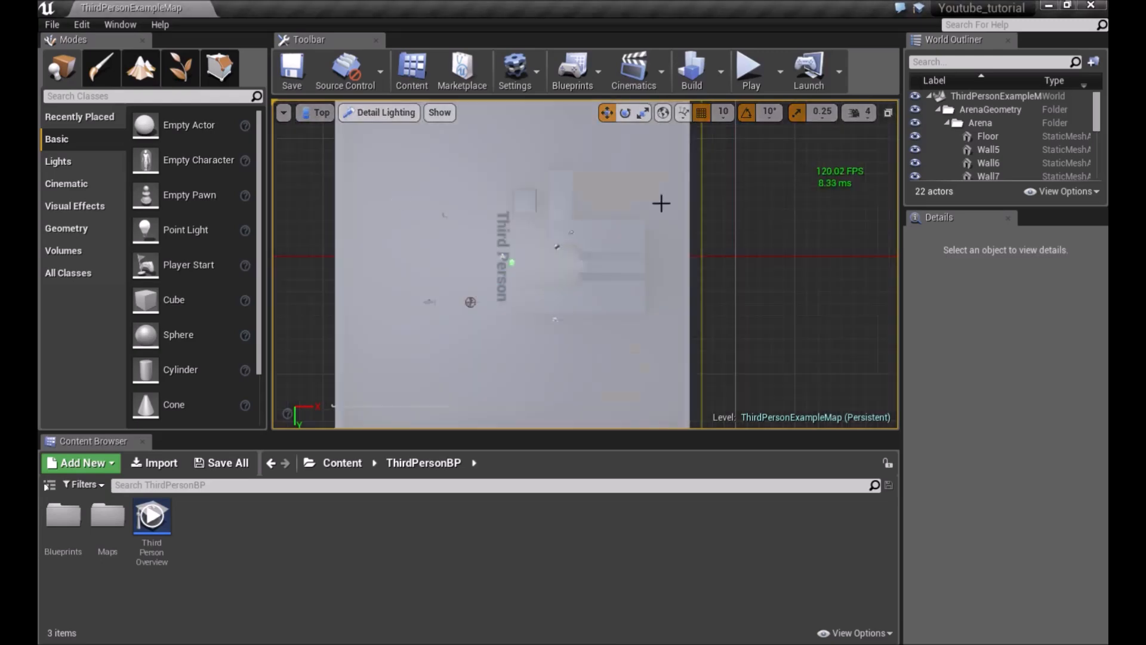
pyautogui.click(409, 117)
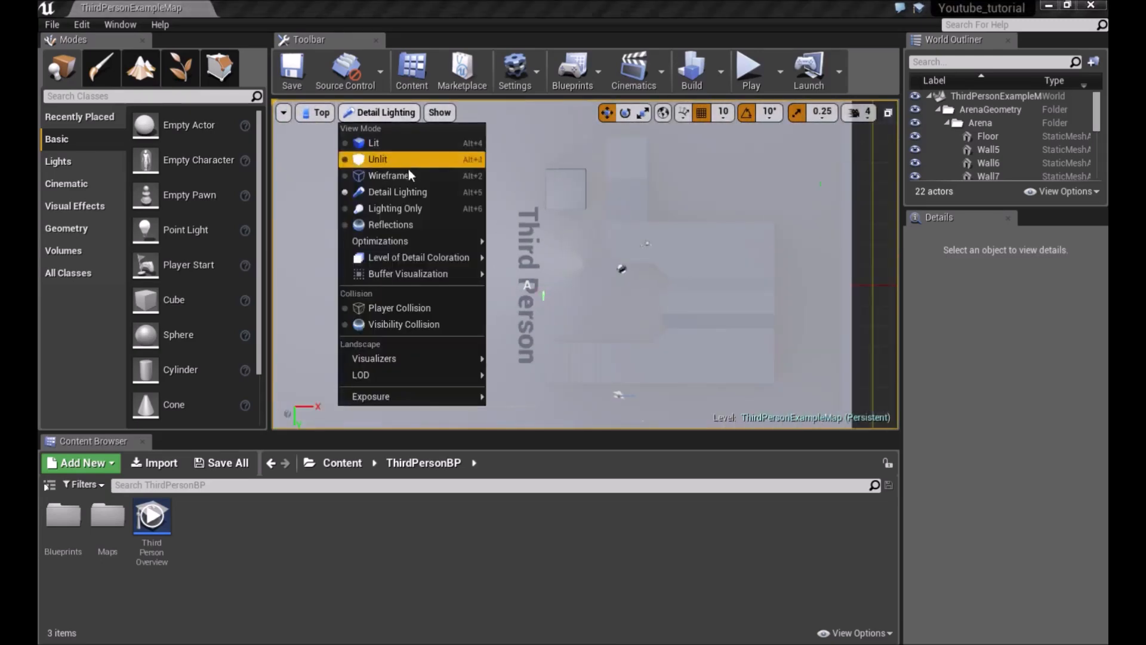
pyautogui.click(391, 225)
# Set the view mode to Player Collision
pyautogui.click(374, 113)
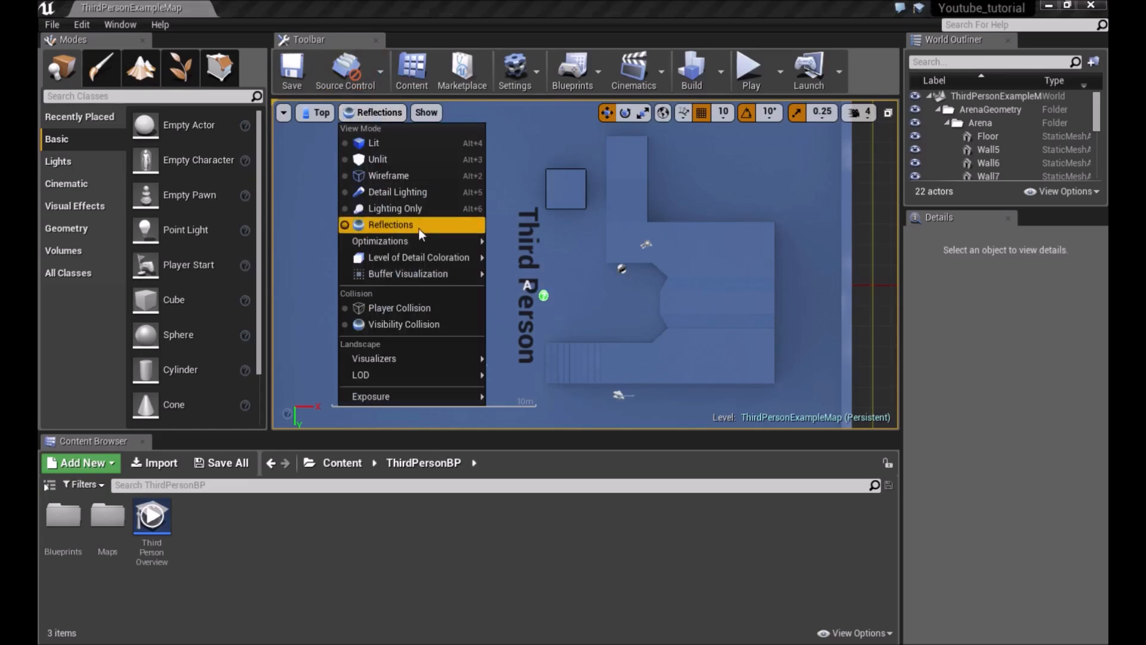
pyautogui.click(377, 309)
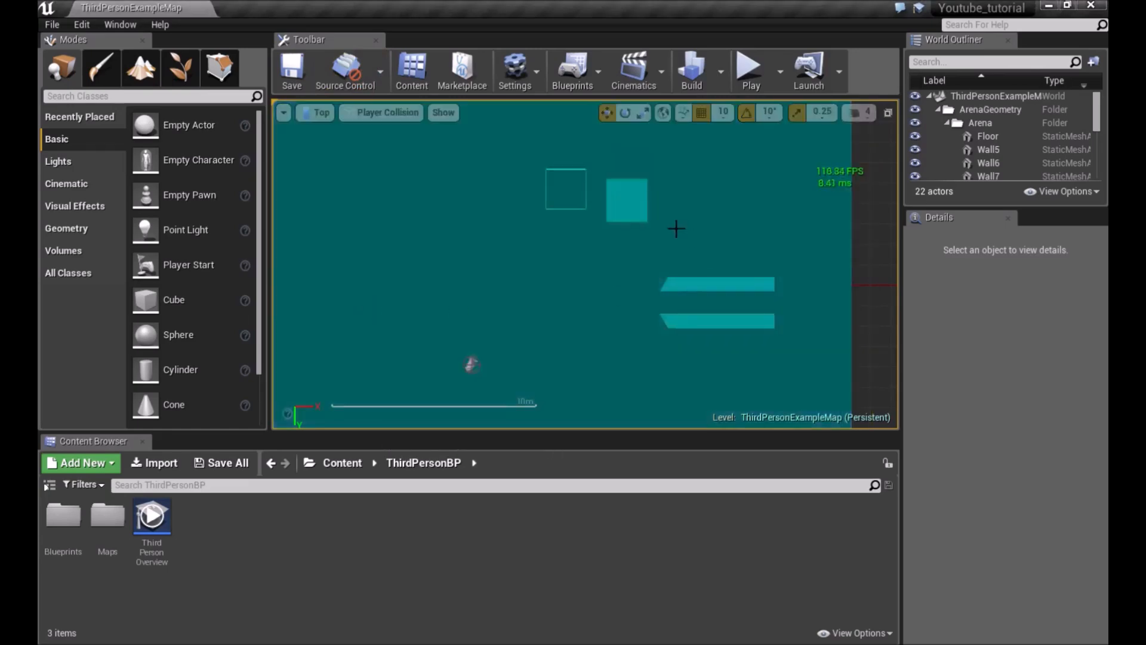
pyautogui.click(391, 112)
pyautogui.click(390, 112)
# Return the viewport to the Perspective view
pyautogui.click(310, 103)
pyautogui.click(318, 117)
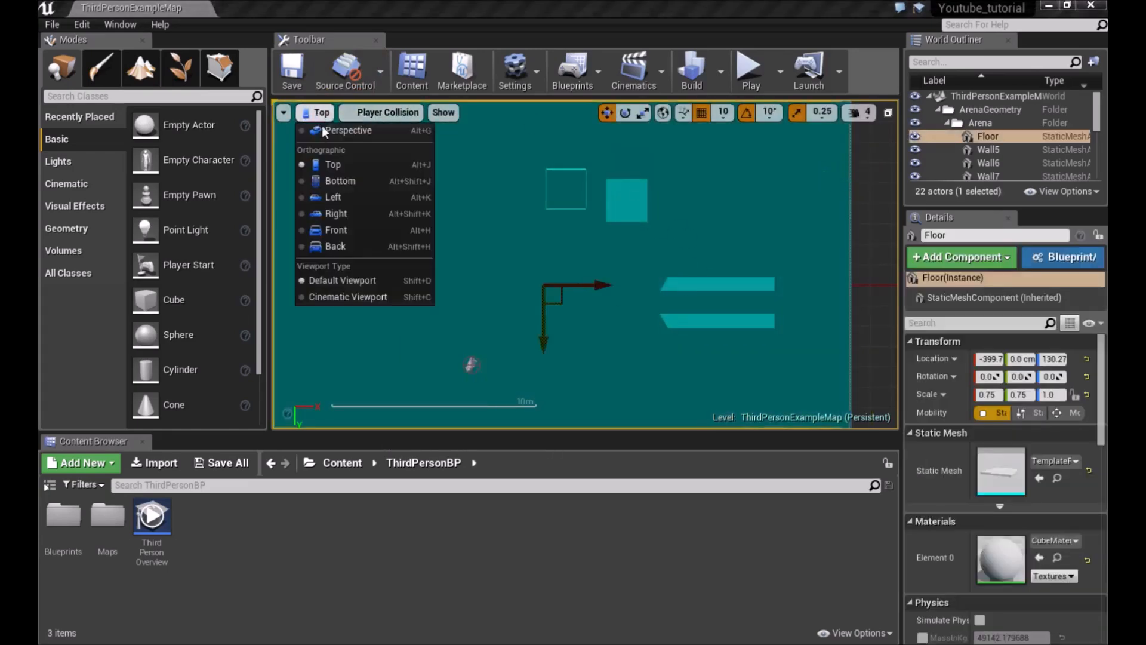
pyautogui.click(334, 132)
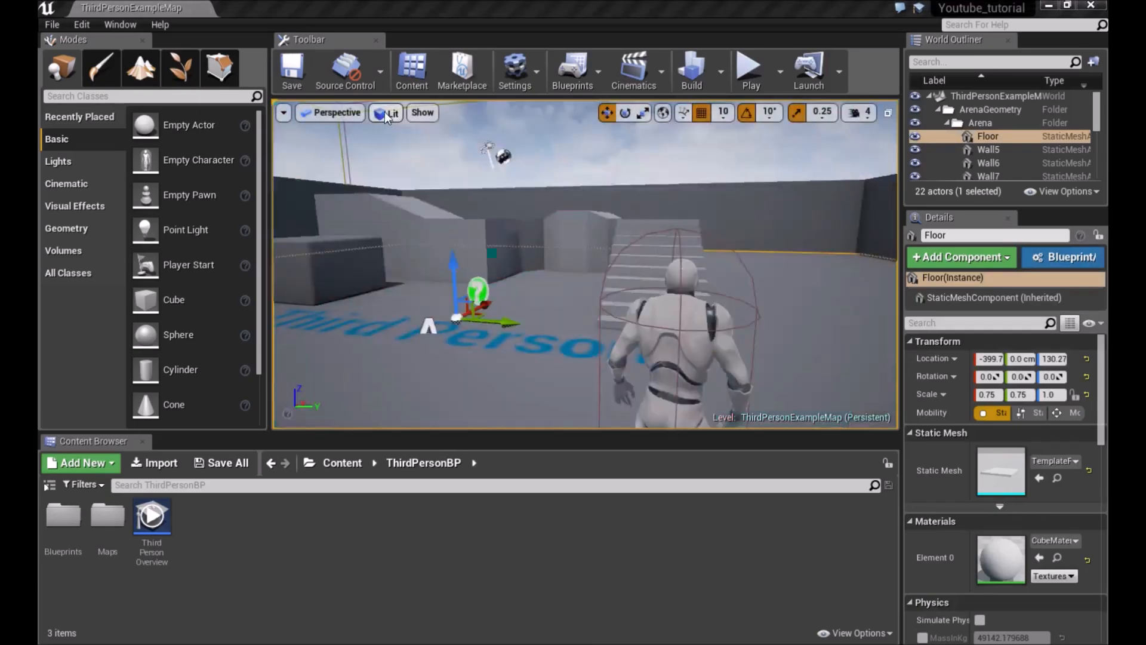
# Try the Unlit and Lighting Only view modes in the Perspective viewport
pyautogui.click(386, 112)
pyautogui.click(410, 159)
pyautogui.click(394, 112)
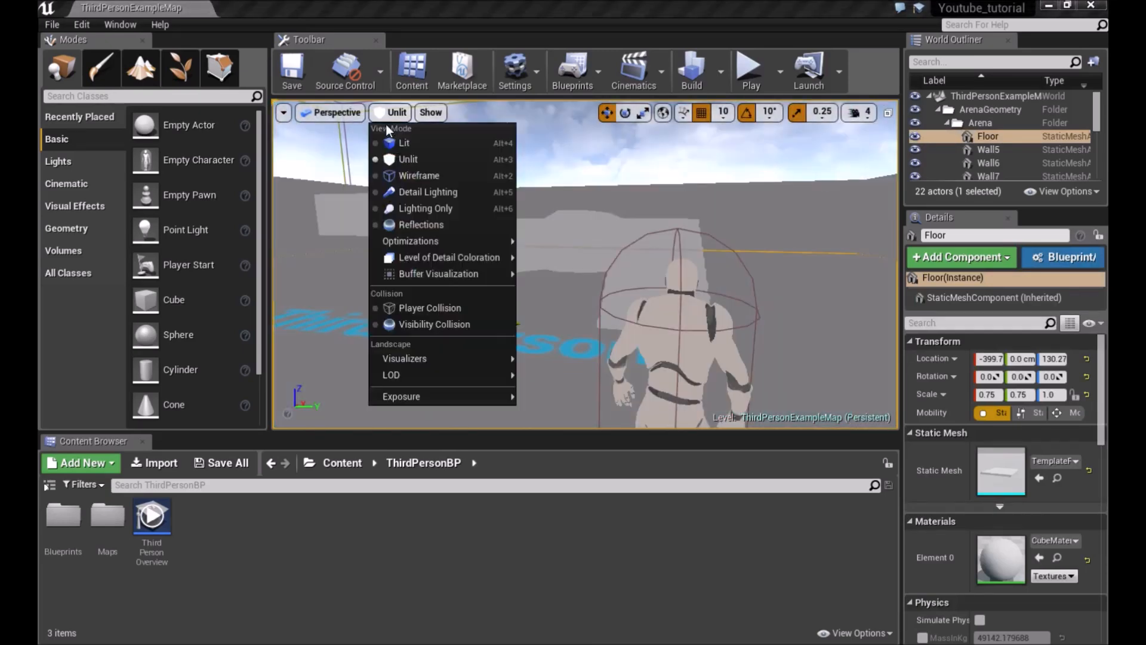
pyautogui.click(405, 208)
# Switch the view mode to Reflections and orbit around the scene
pyautogui.click(394, 113)
pyautogui.click(418, 224)
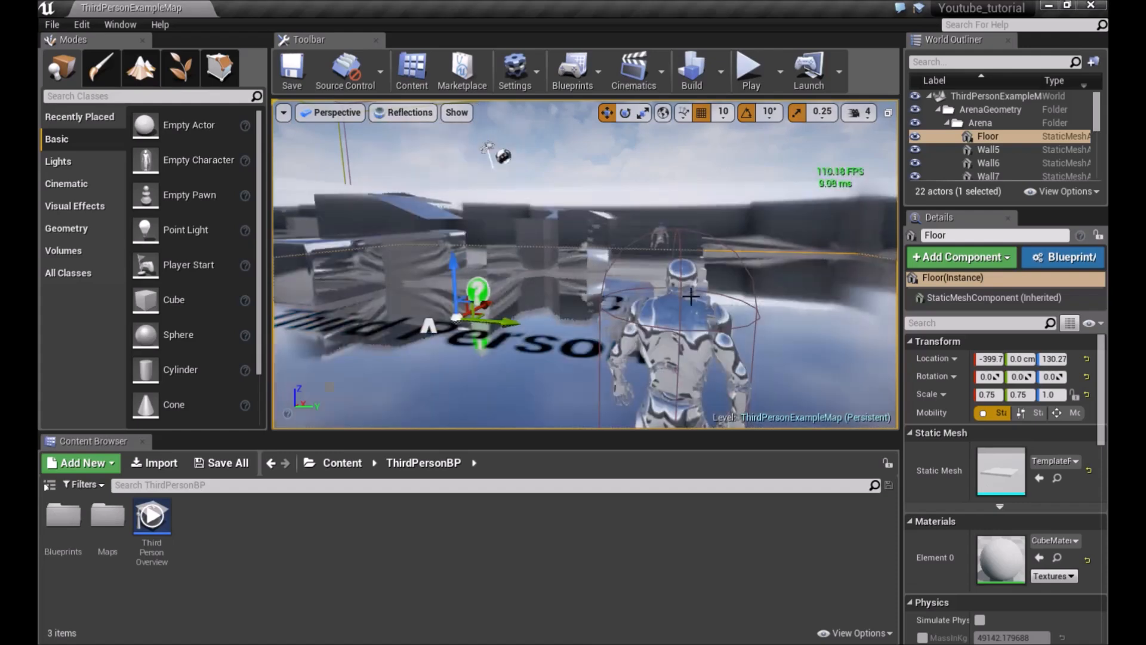
pyautogui.moveTo(660, 293); pyautogui.dragTo(732, 224)
pyautogui.moveTo(731, 224); pyautogui.dragTo(540, 210, button='right')
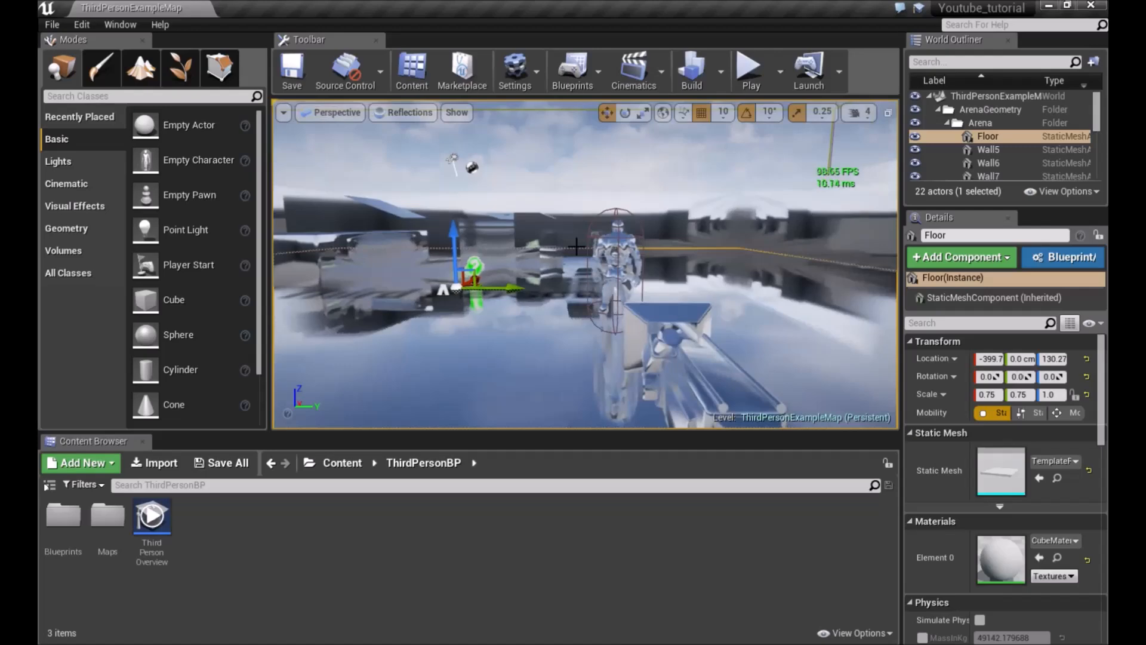
# Set the view mode back to Lit
pyautogui.click(410, 113)
pyautogui.click(396, 143)
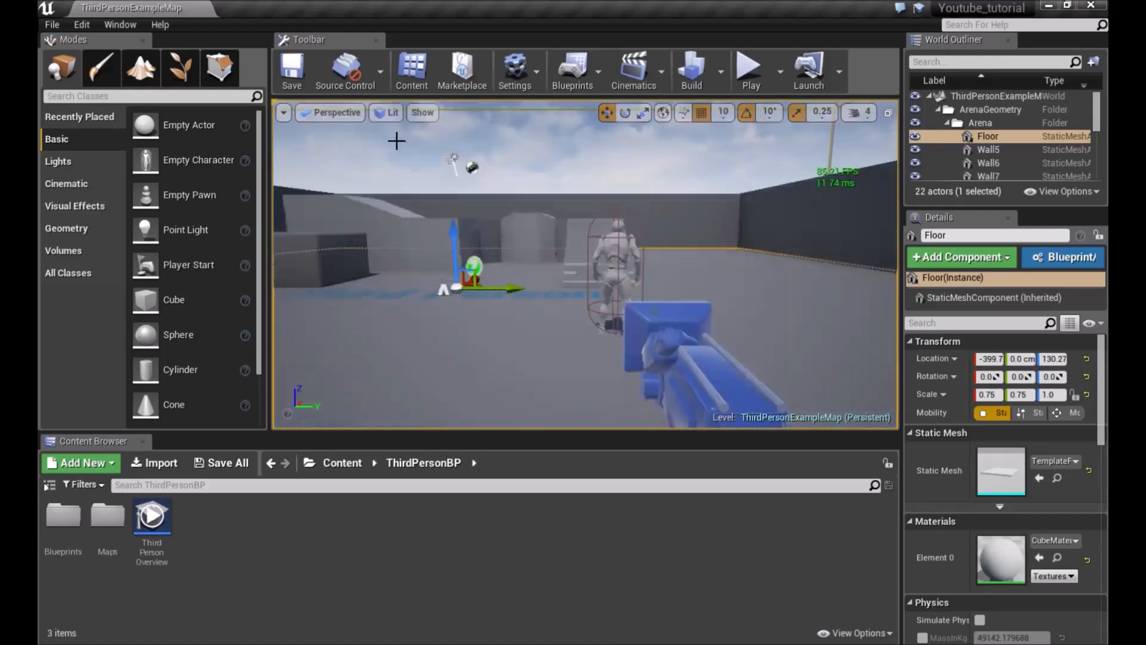
# Browse the view mode Landscape LOD options and the Show flags menu, including Lighting Features
pyautogui.click(388, 113)
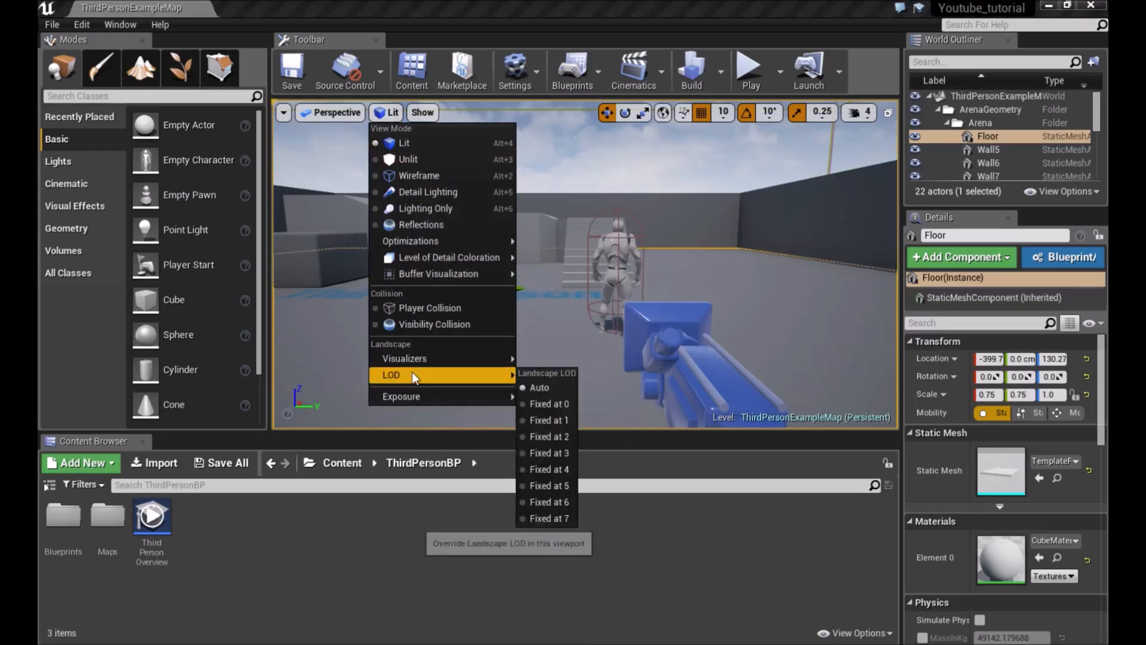
pyautogui.moveTo(420, 372)
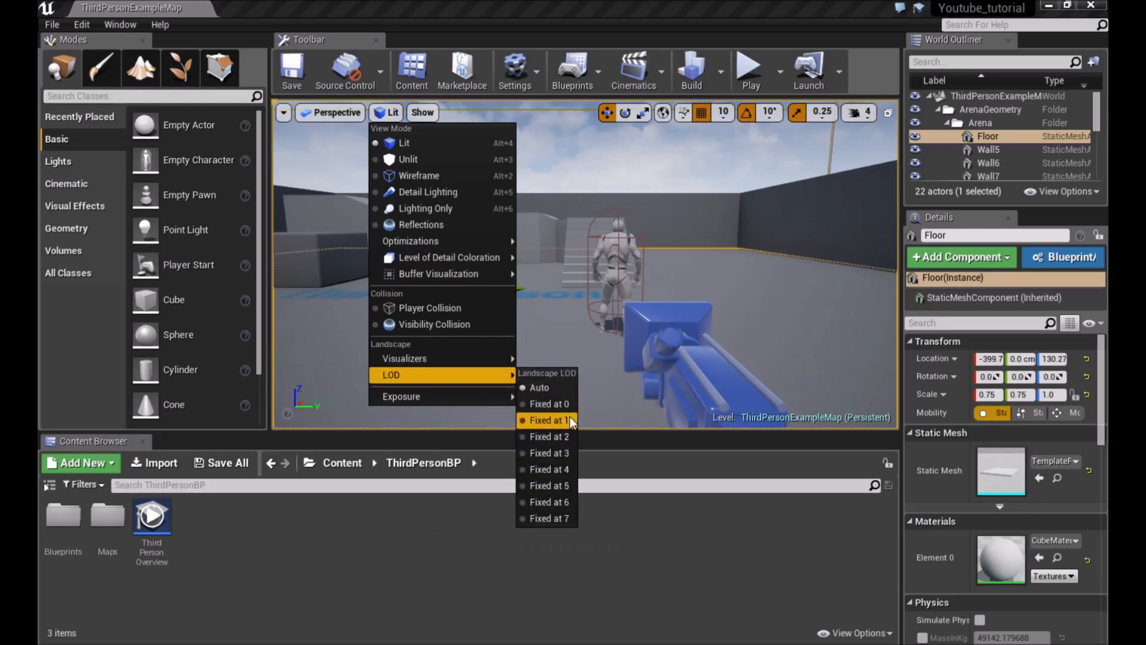
pyautogui.click(422, 112)
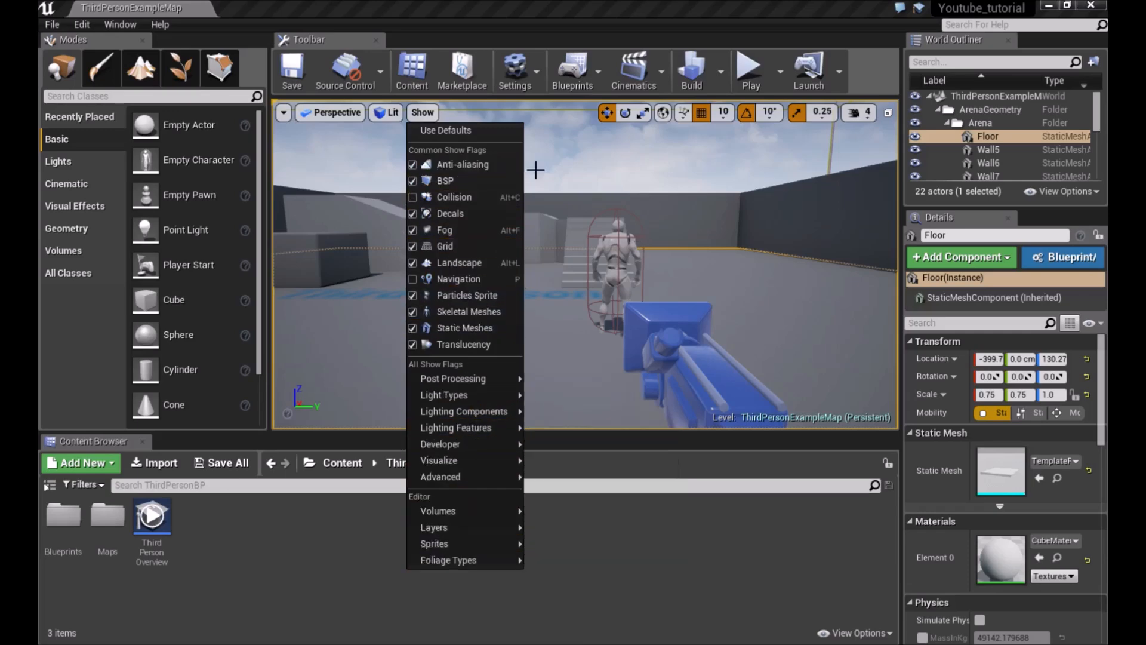
pyautogui.moveTo(575, 176)
pyautogui.mouseDown(button='right')
pyautogui.moveTo(603, 177)
pyautogui.moveTo(575, 175)
pyautogui.mouseUp(button='right')
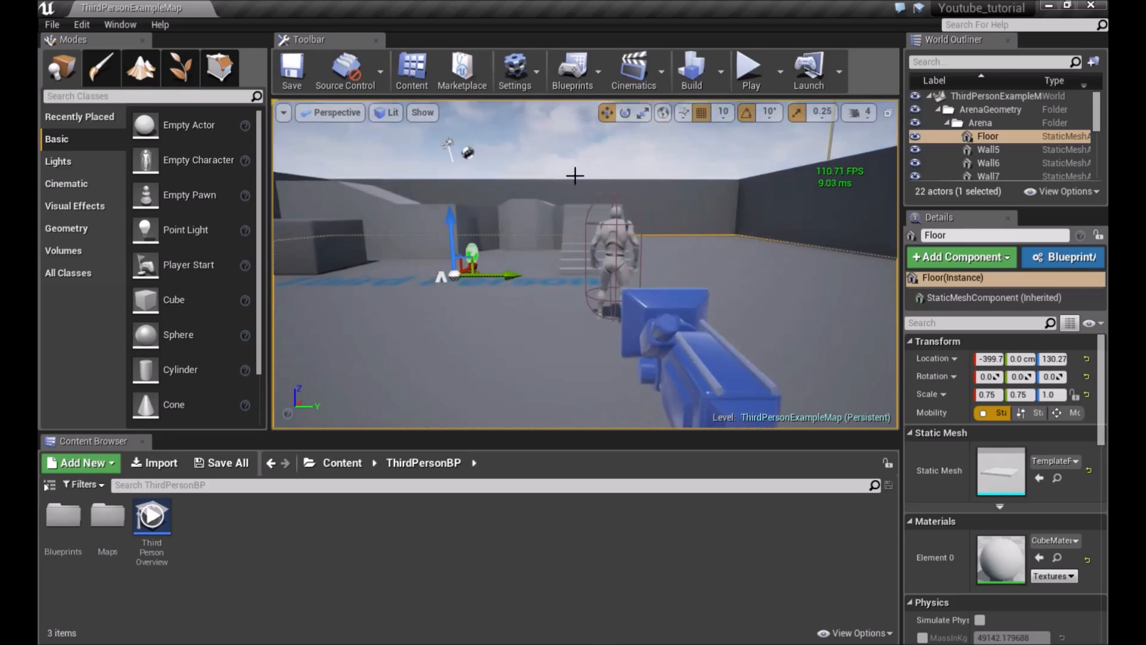
pyautogui.click(434, 119)
pyautogui.moveTo(467, 433)
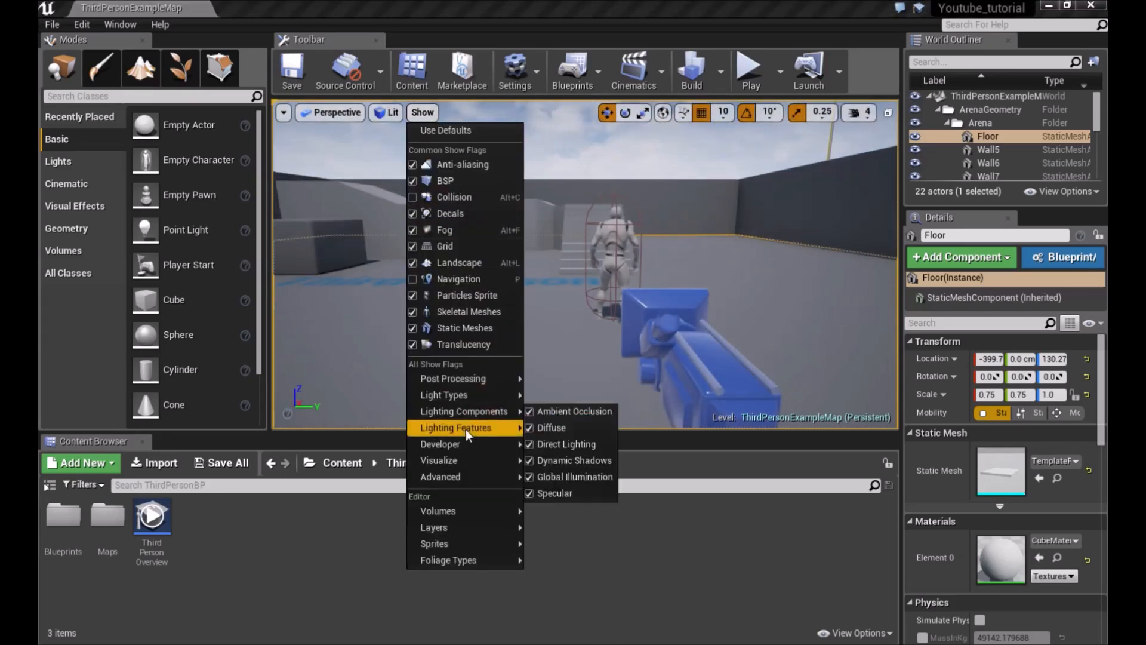
pyautogui.moveTo(665, 274); pyautogui.dragTo(618, 268, button='right')
pyautogui.moveTo(430, 138); pyautogui.dragTo(430, 138, button='right')
# Switch the viewport type to Cinematic Viewport and orbit the view
pyautogui.click(389, 113)
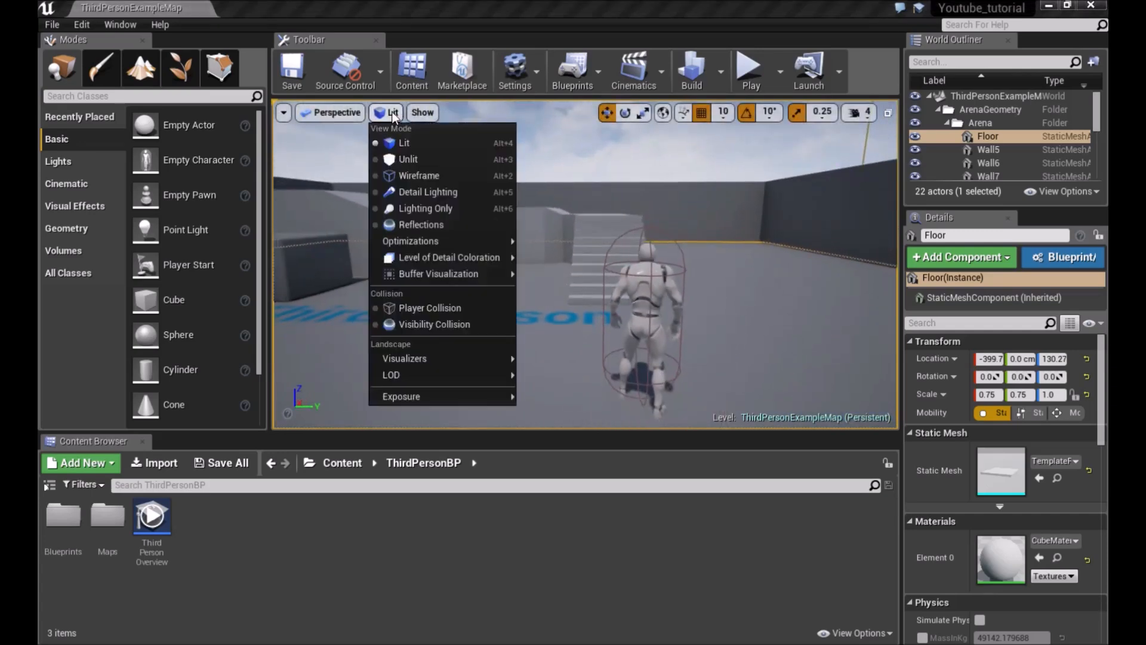
pyautogui.click(345, 114)
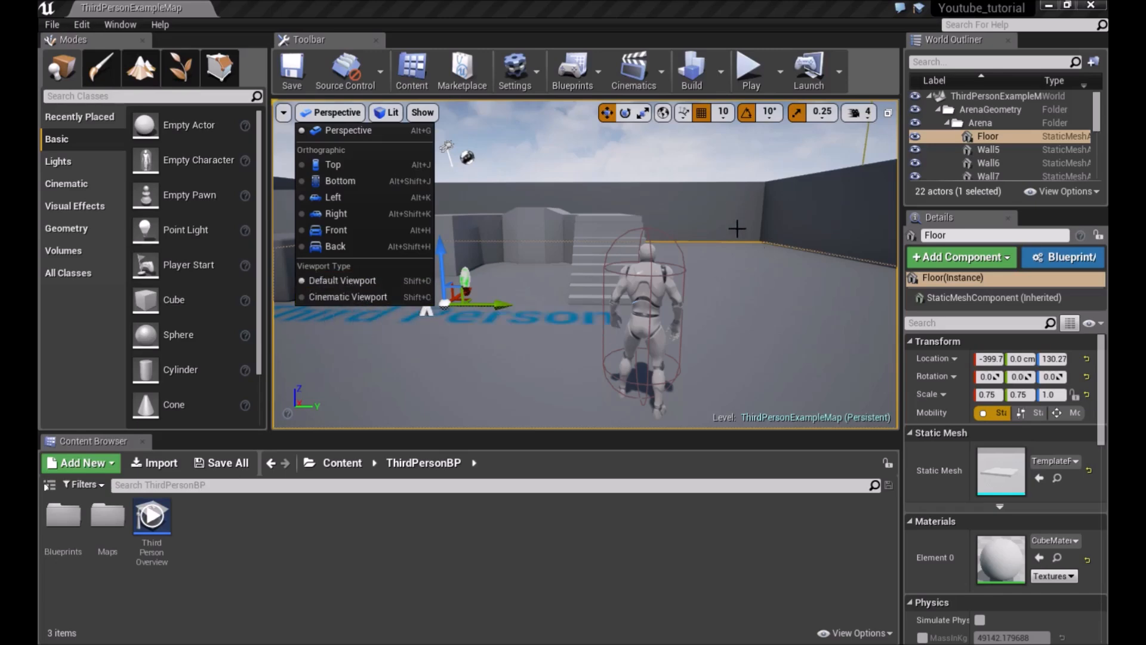
pyautogui.click(367, 295)
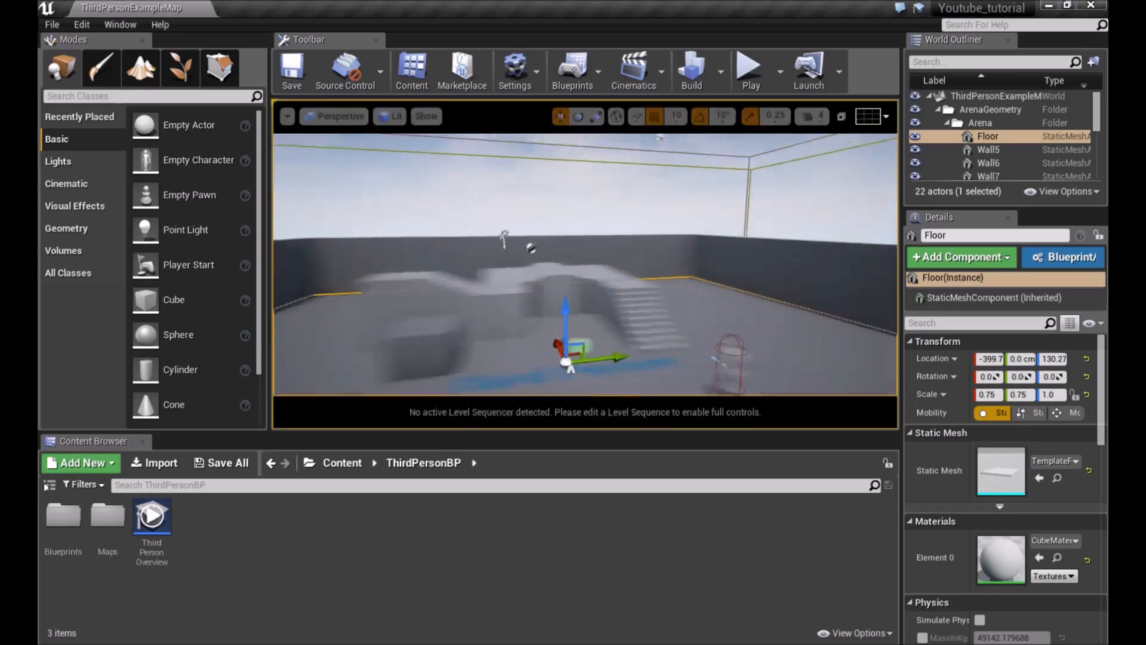
pyautogui.moveTo(585, 262); pyautogui.dragTo(494, 233, button='right')
# Return the viewport type to Default Viewport
pyautogui.click(314, 117)
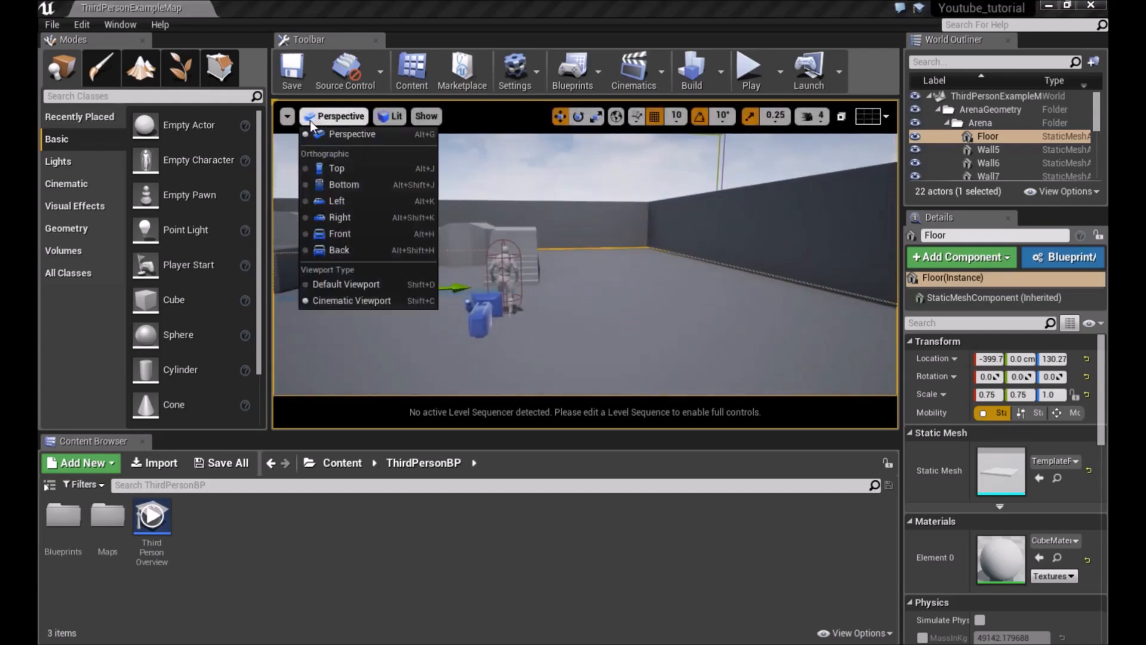
pyautogui.click(335, 284)
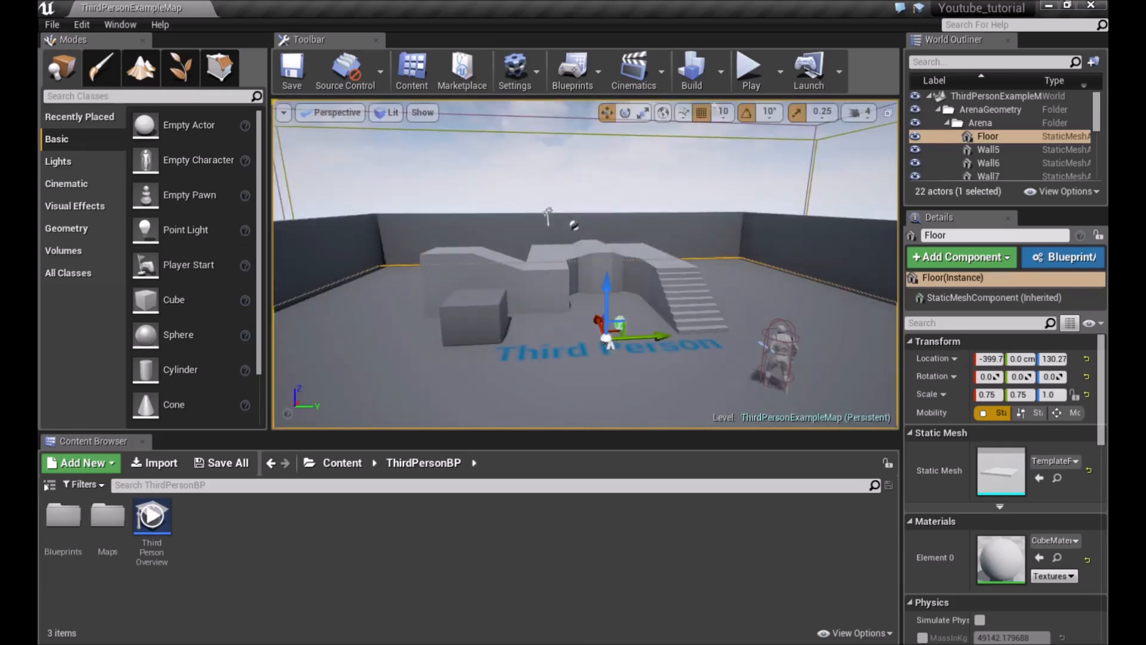
pyautogui.moveTo(621, 230); pyautogui.dragTo(624, 232, button='right')
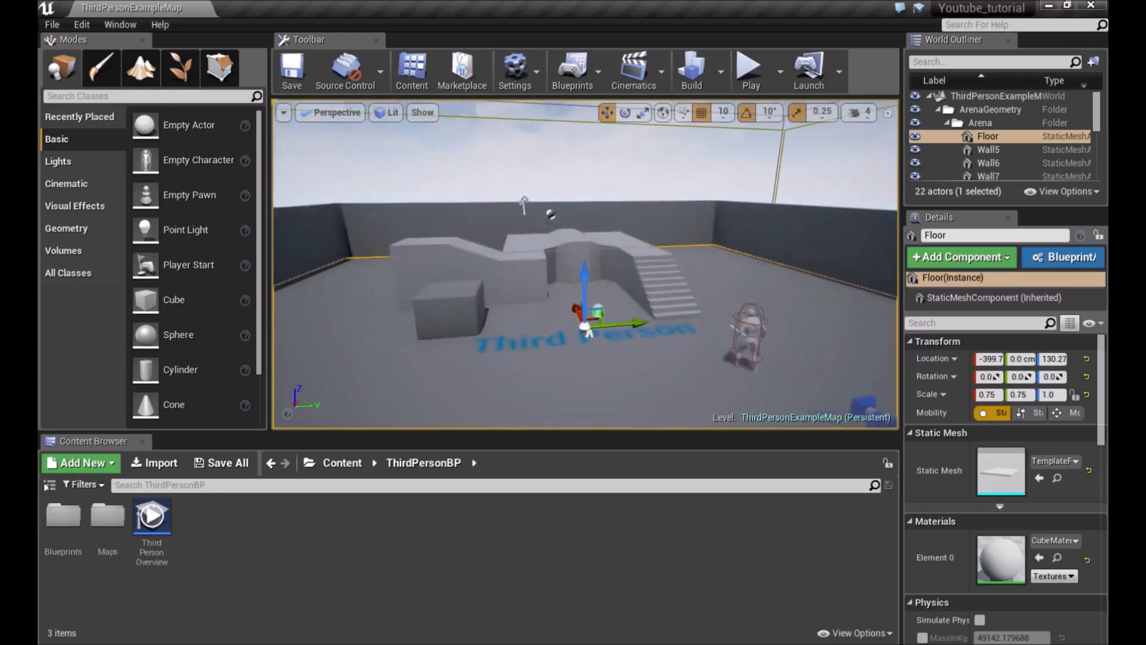
# Restore the four-pane viewport layout and set the upper-left viewport to the Right view
pyautogui.click(888, 113)
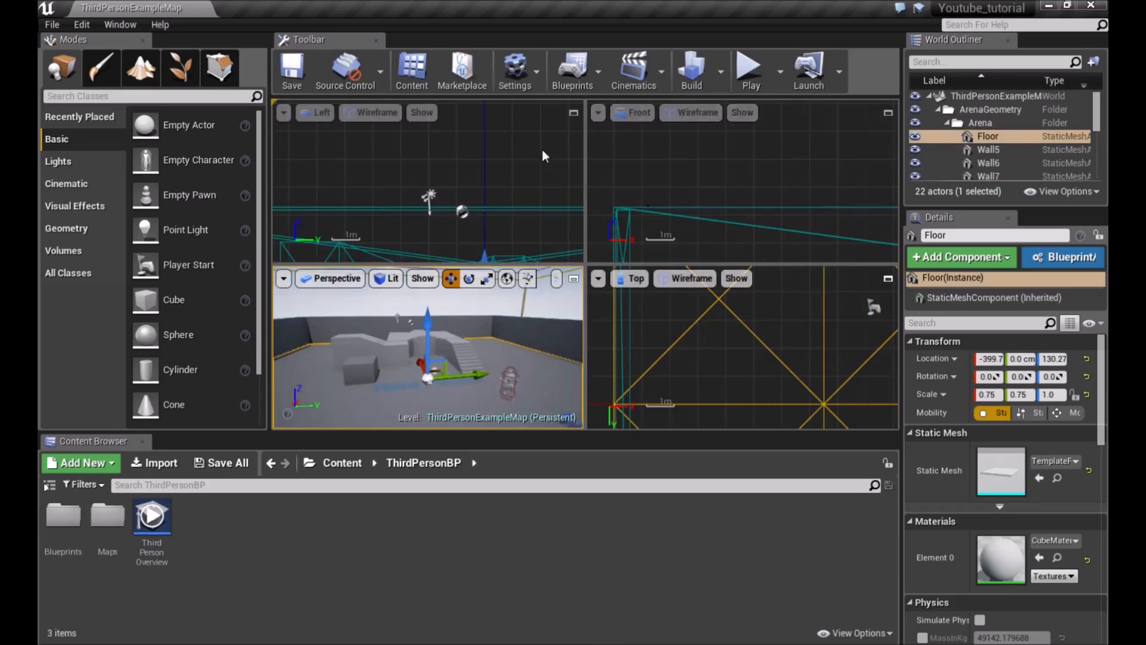
pyautogui.click(318, 113)
pyautogui.click(332, 165)
pyautogui.click(316, 113)
pyautogui.click(335, 214)
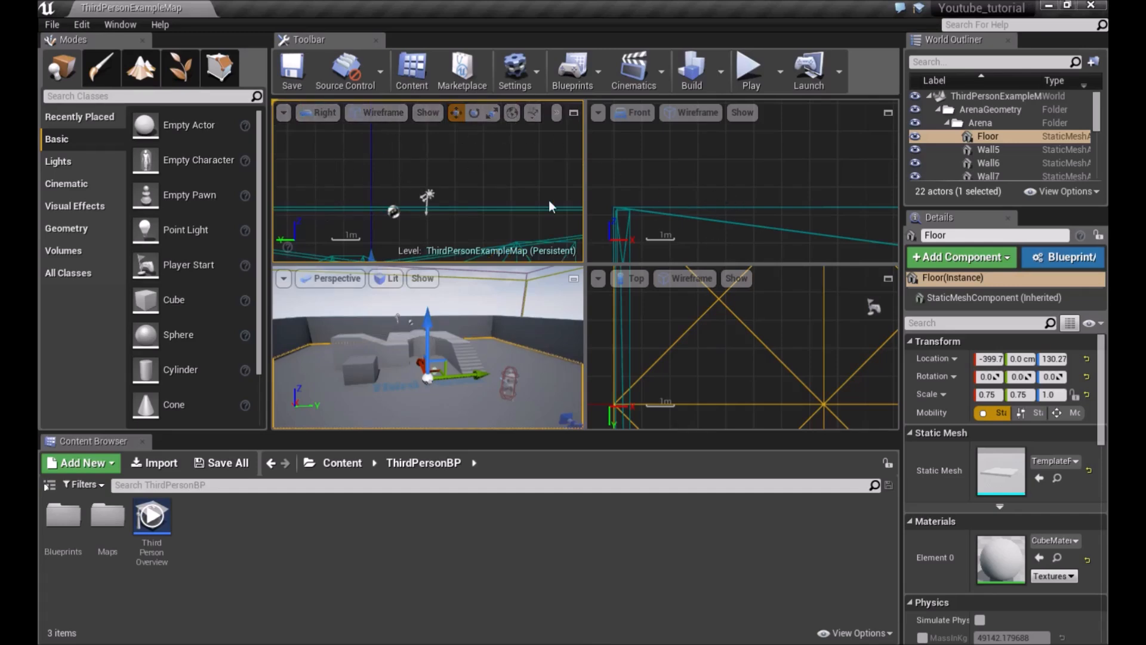
# Fly through the Perspective viewport using mouse-look and the W and S movement keys
pyautogui.moveTo(446, 325); pyautogui.dragTo(513, 349, button='right')
pyautogui.press('w')
pyautogui.moveTo(445, 300)
pyautogui.mouseDown(button='right')
pyautogui.moveTo(425, 317)
pyautogui.moveTo(428, 298)
pyautogui.mouseUp(button='right')
pyautogui.press('w')
pyautogui.press('s')
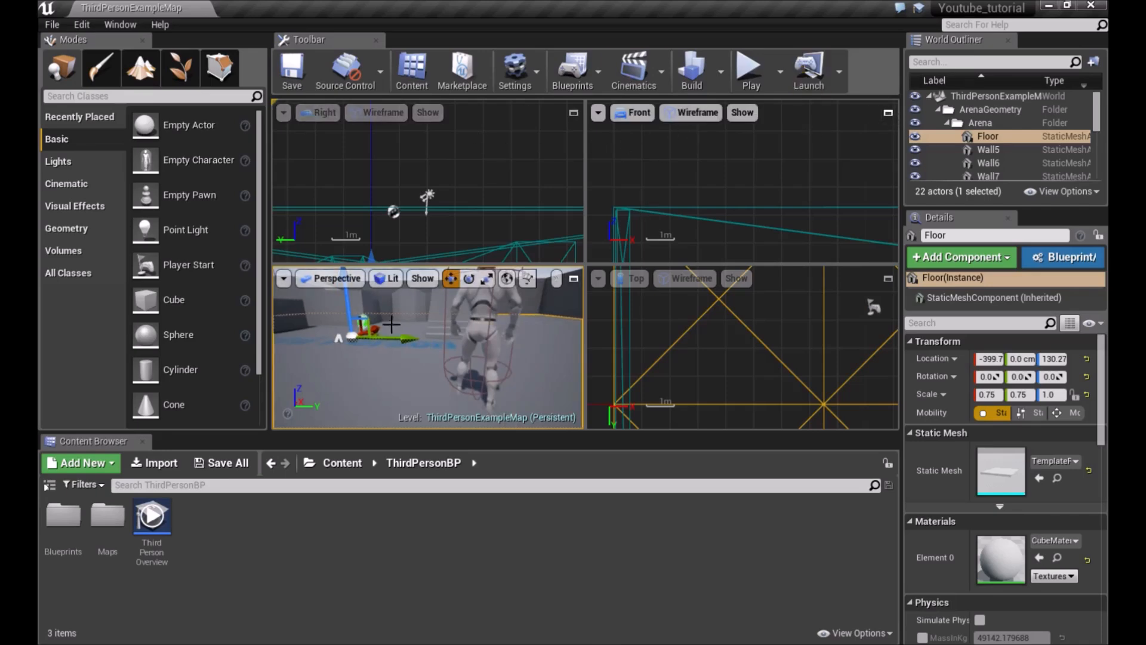
# Maximize and restore the Perspective viewport and pan the Right orthographic view
pyautogui.click(573, 280)
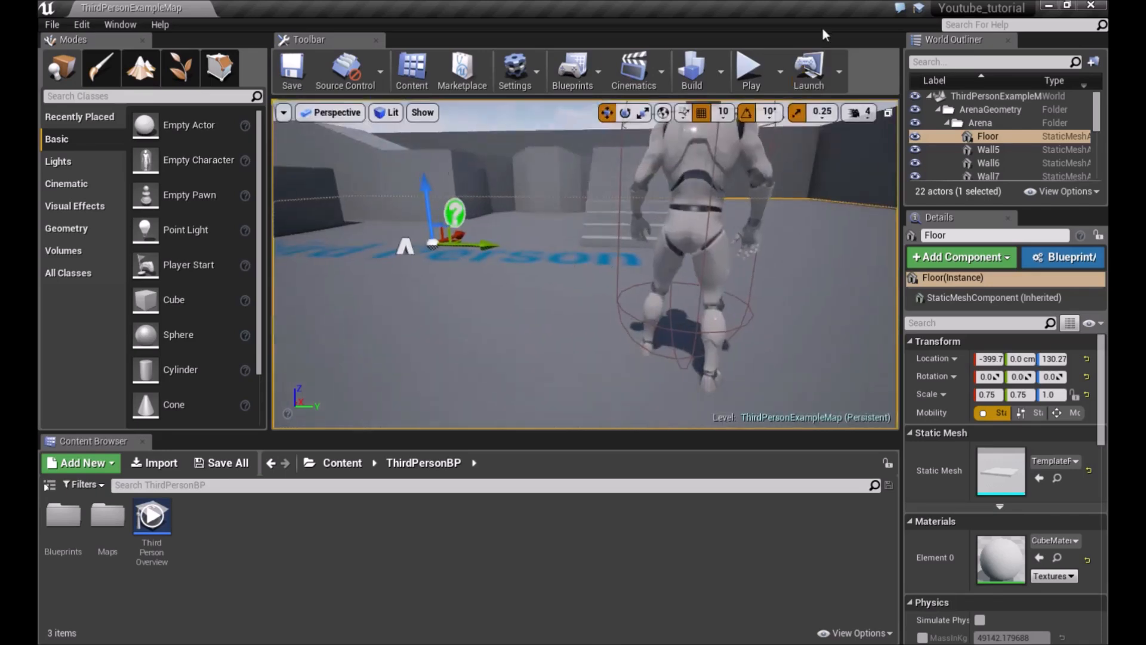
pyautogui.click(888, 113)
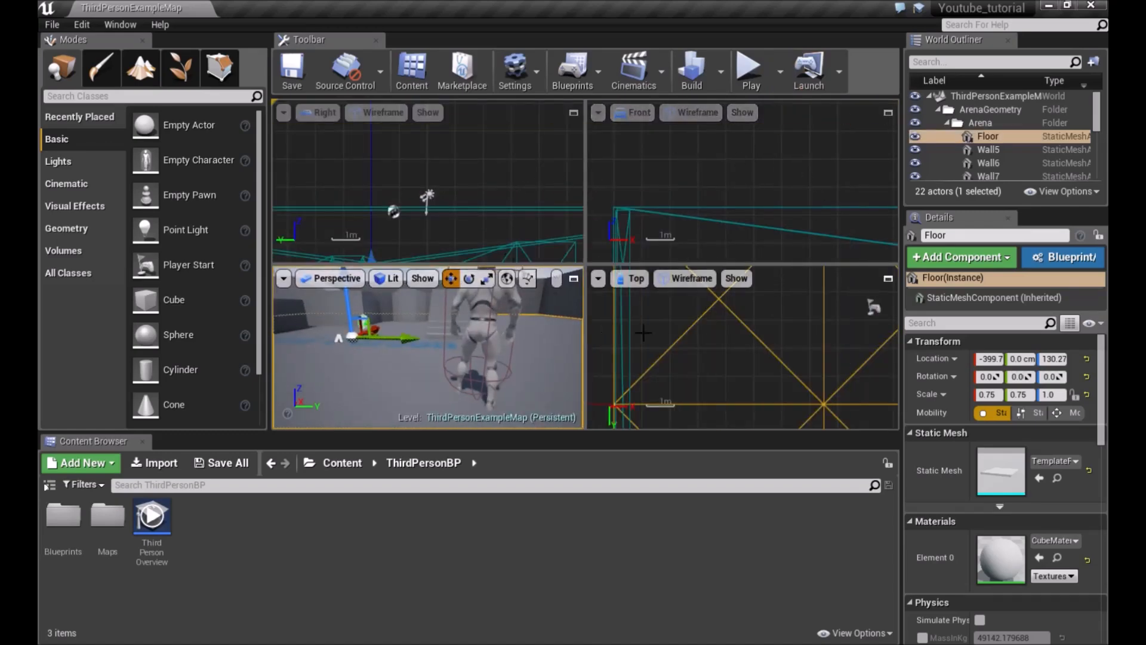
pyautogui.moveTo(481, 228); pyautogui.dragTo(489, 102, button='right')
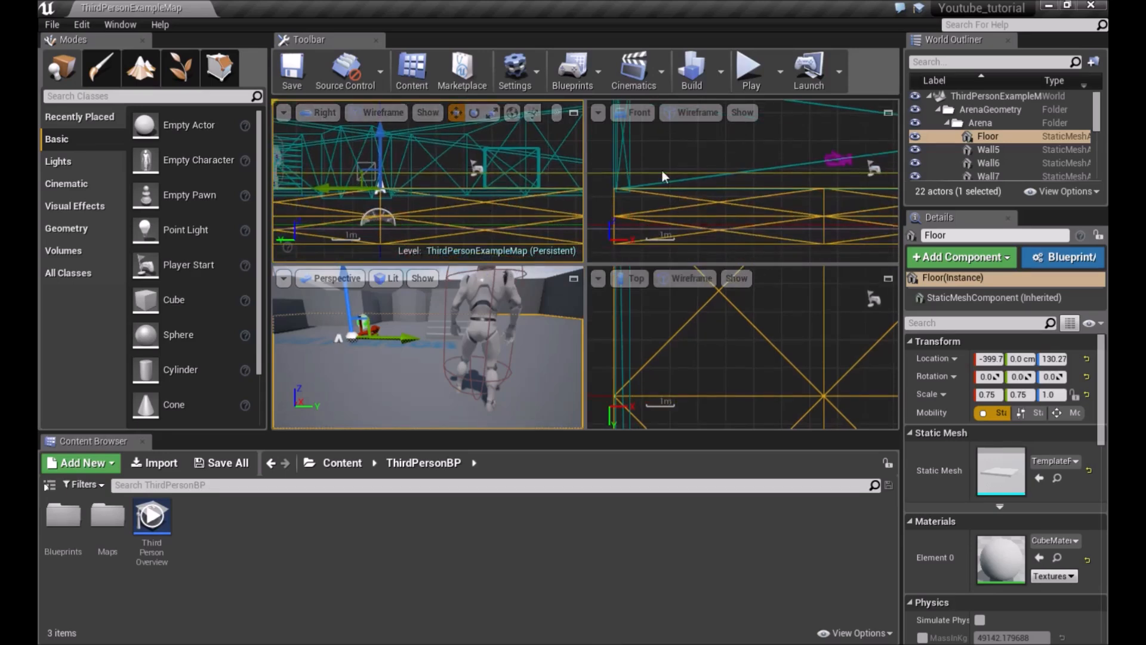
# Maximize the Perspective viewport, deselect the floor, and move around the level with the WASD keys
pyautogui.click(573, 279)
pyautogui.press('s')
pyautogui.moveTo(497, 289)
pyautogui.mouseDown(button='right')
pyautogui.moveTo(496, 253)
pyautogui.moveTo(498, 311)
pyautogui.moveTo(517, 299)
pyautogui.moveTo(524, 311)
pyautogui.moveTo(505, 305)
pyautogui.mouseUp(button='right')
pyautogui.press('Escape')
pyautogui.press('s')
pyautogui.press('w')
pyautogui.press('d')
pyautogui.press('a')
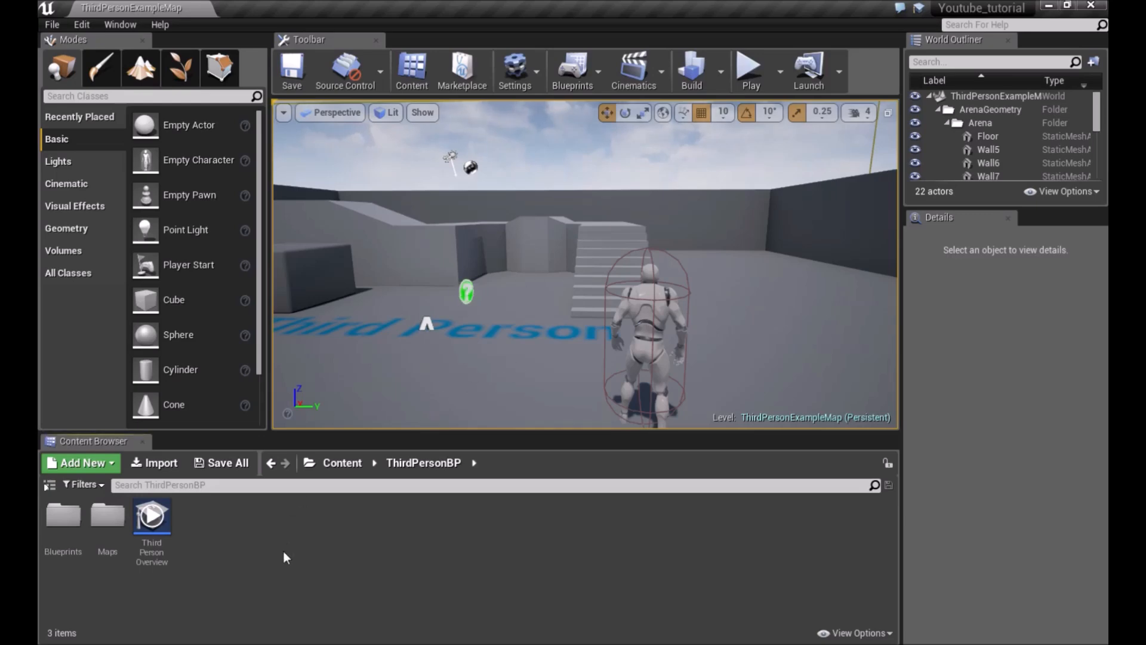
# Add a new Level Sequence asset to the ThirdPersonBP folder from the Add New menu
pyautogui.click(81, 463)
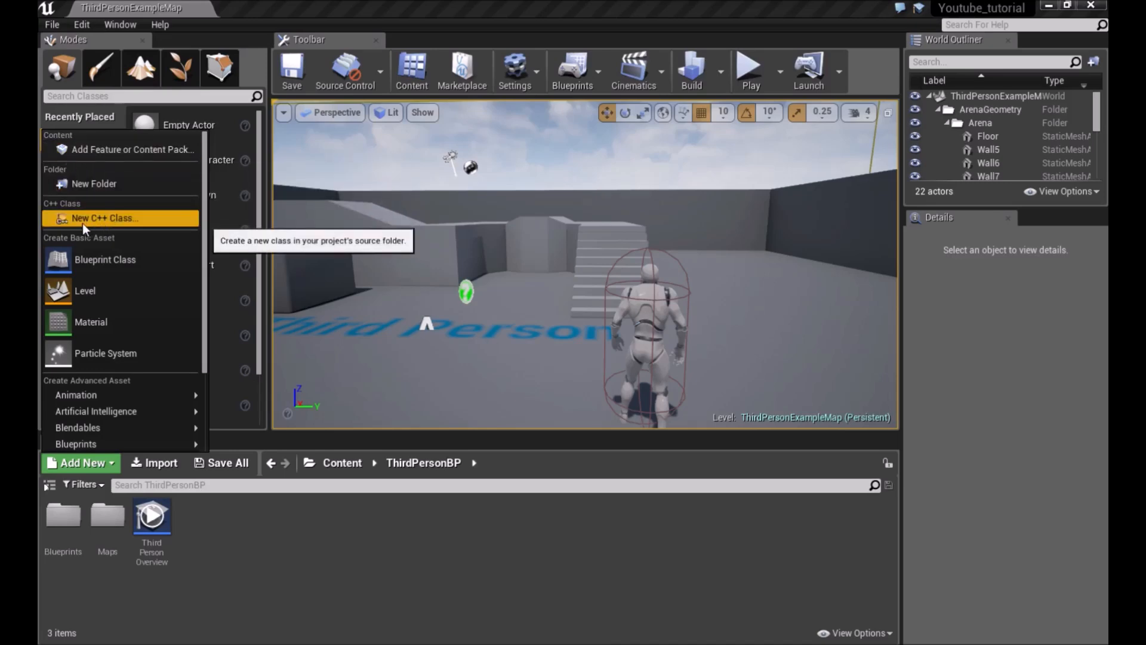
pyautogui.moveTo(75, 395)
pyautogui.click(289, 563)
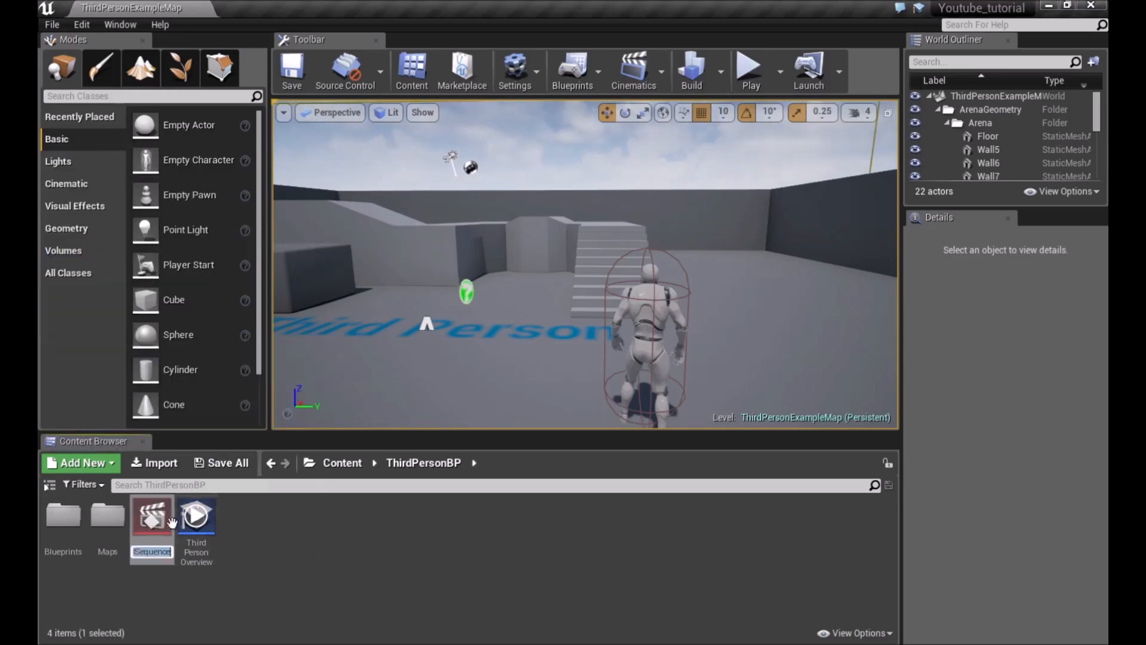
# Delete the new level sequence asset
pyautogui.press('Delete')
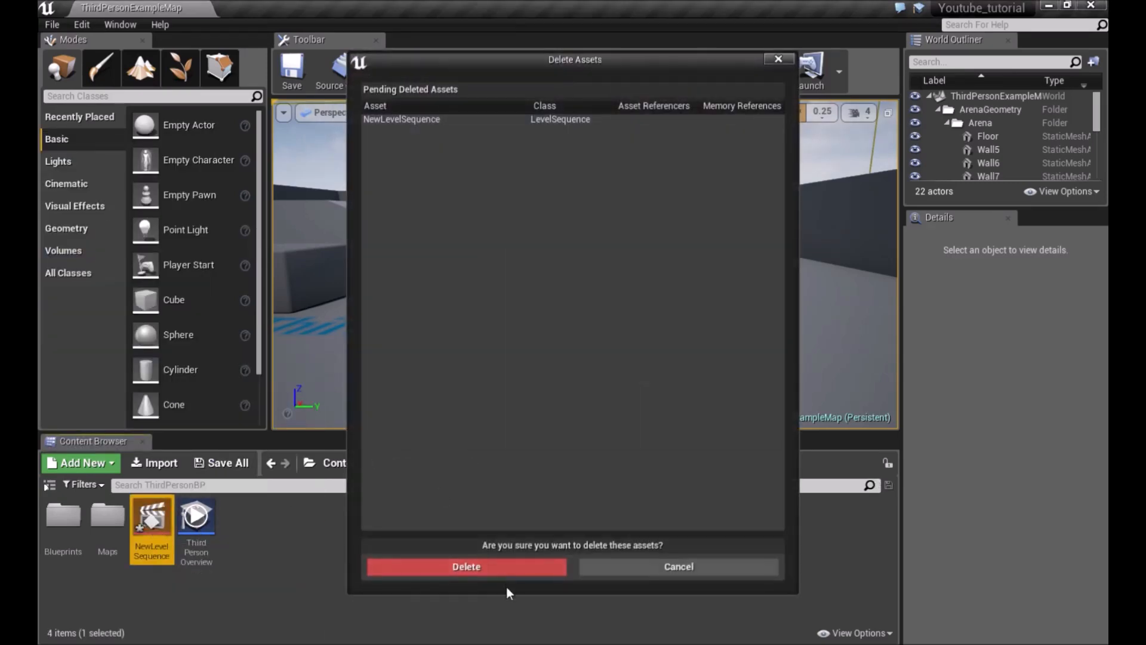
pyautogui.click(444, 563)
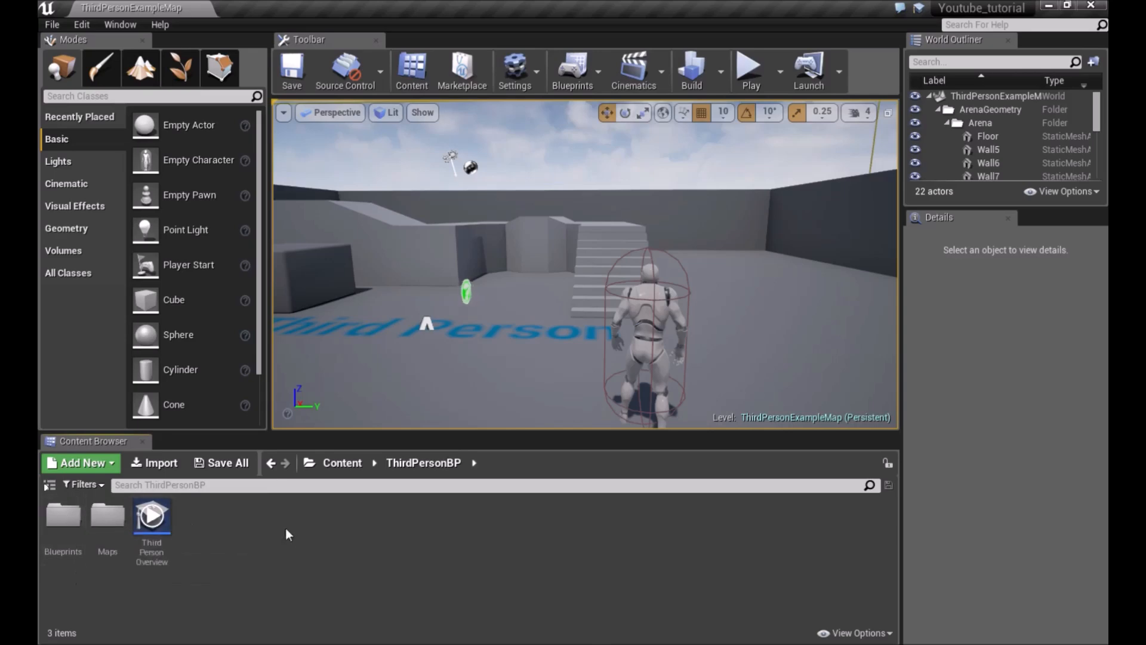
# Open the StarterContent Architecture folder in the Content Browser
pyautogui.click(342, 463)
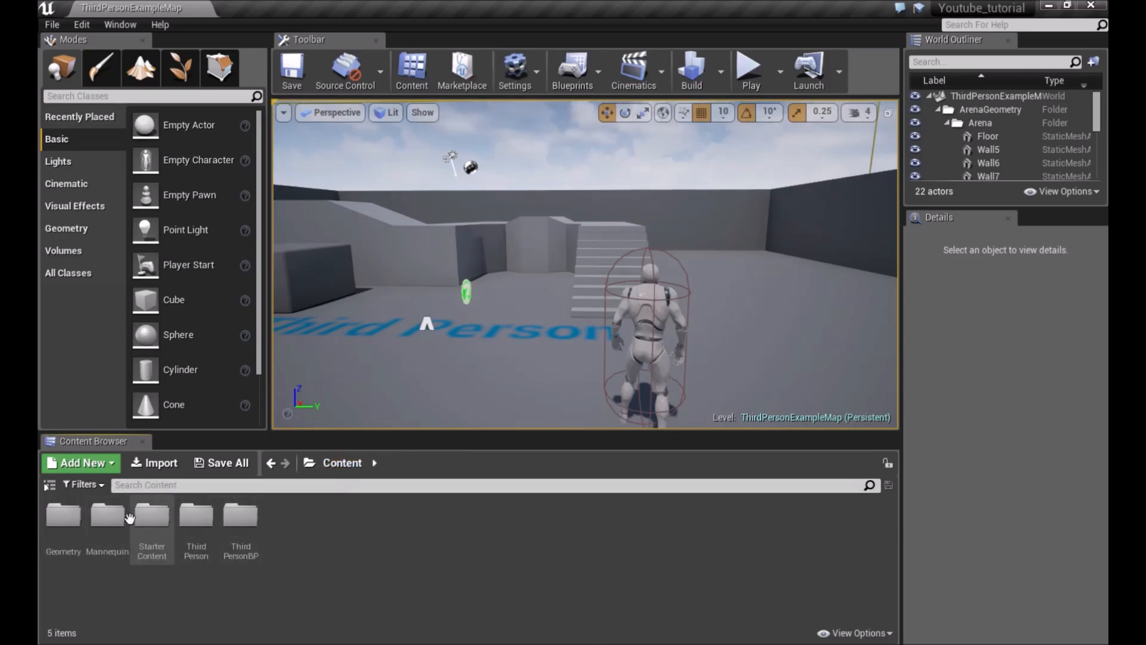
pyautogui.doubleClick(152, 515)
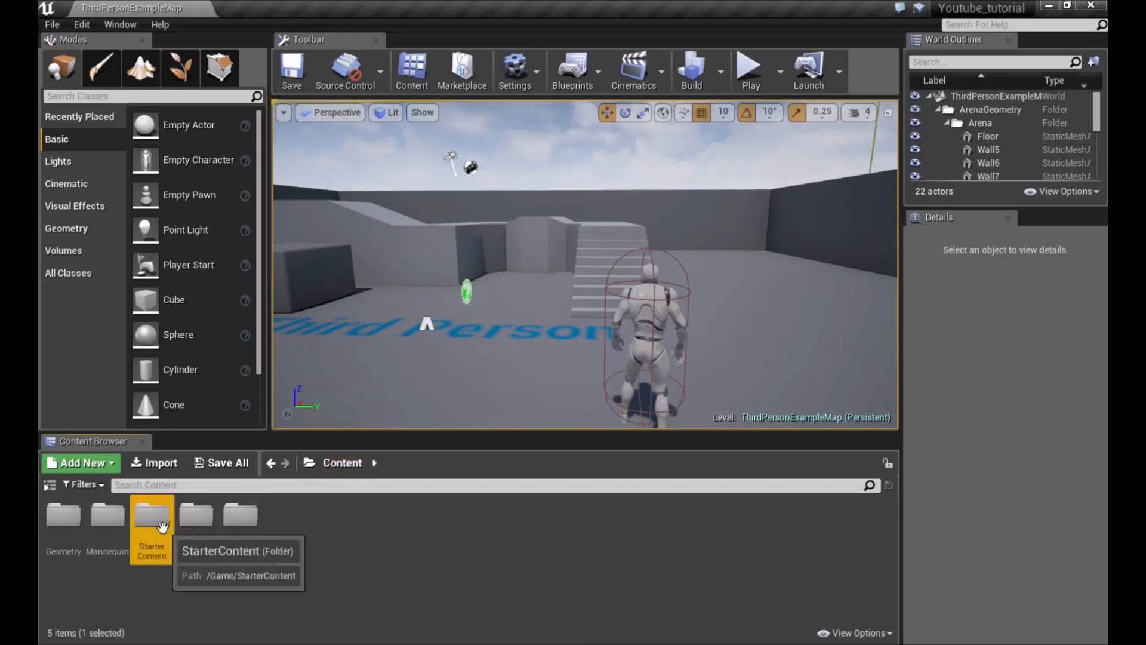
pyautogui.doubleClick(63, 515)
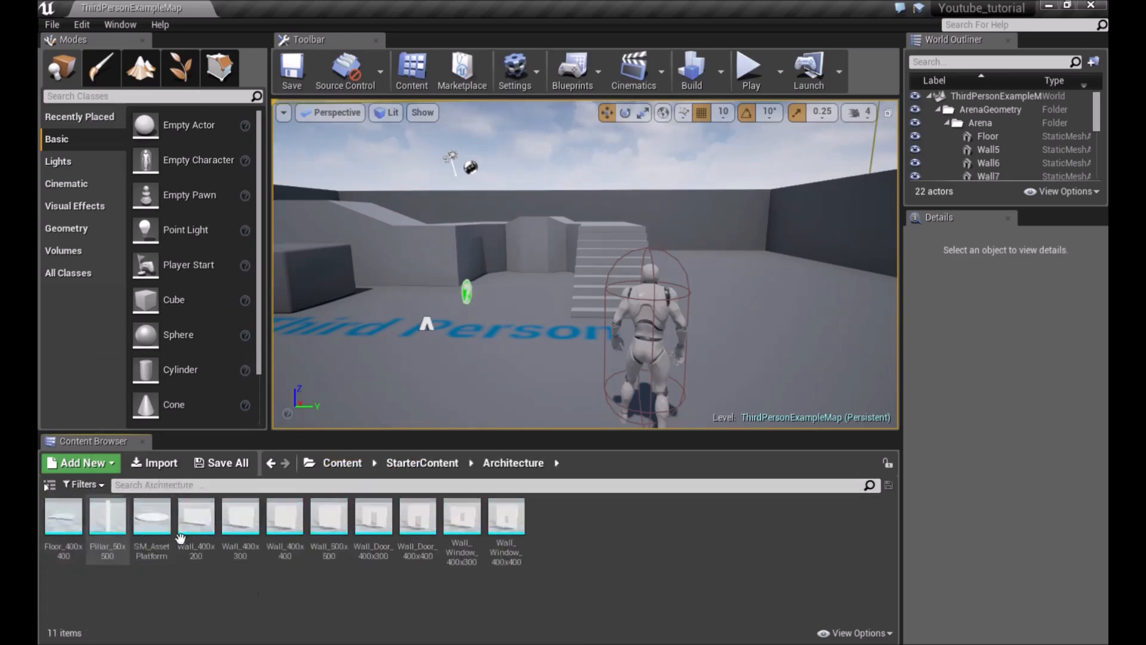
pyautogui.click(271, 464)
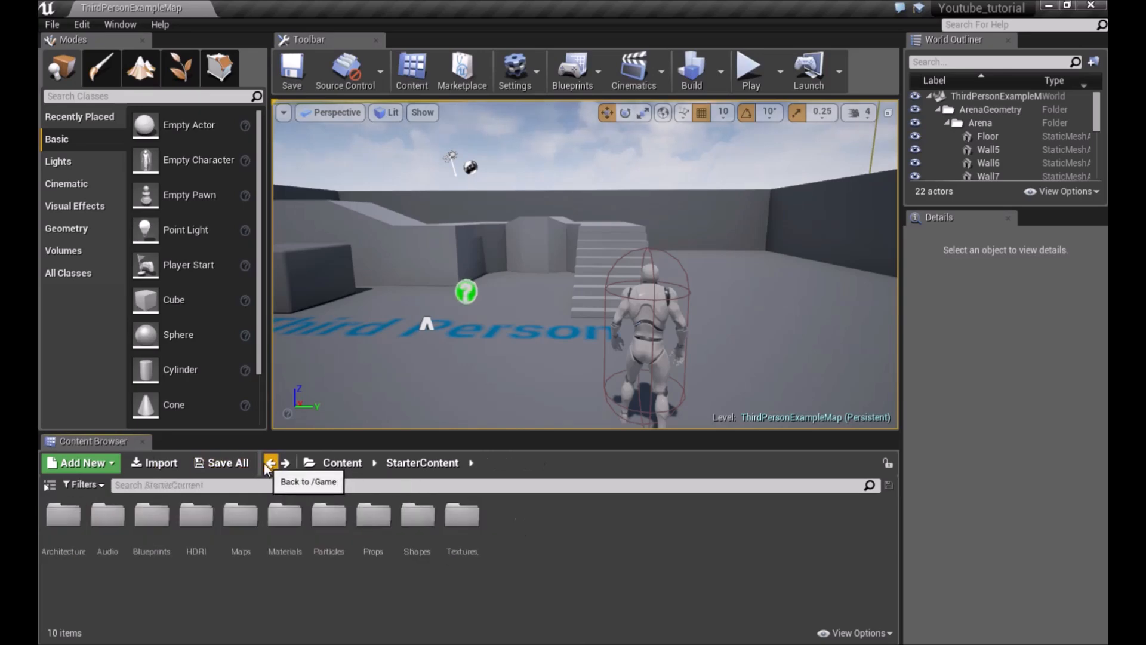
pyautogui.doubleClick(56, 556)
# Place a Pillar_50x500 static mesh in the level near the stairs, at about (-650, 630, 130)
pyautogui.moveTo(537, 269)
pyautogui.mouseDown(button='right')
pyautogui.moveTo(669, 266)
pyautogui.moveTo(615, 250)
pyautogui.moveTo(525, 256)
pyautogui.mouseUp(button='right')
pyautogui.moveTo(570, 308); pyautogui.dragTo(564, 334, button='right')
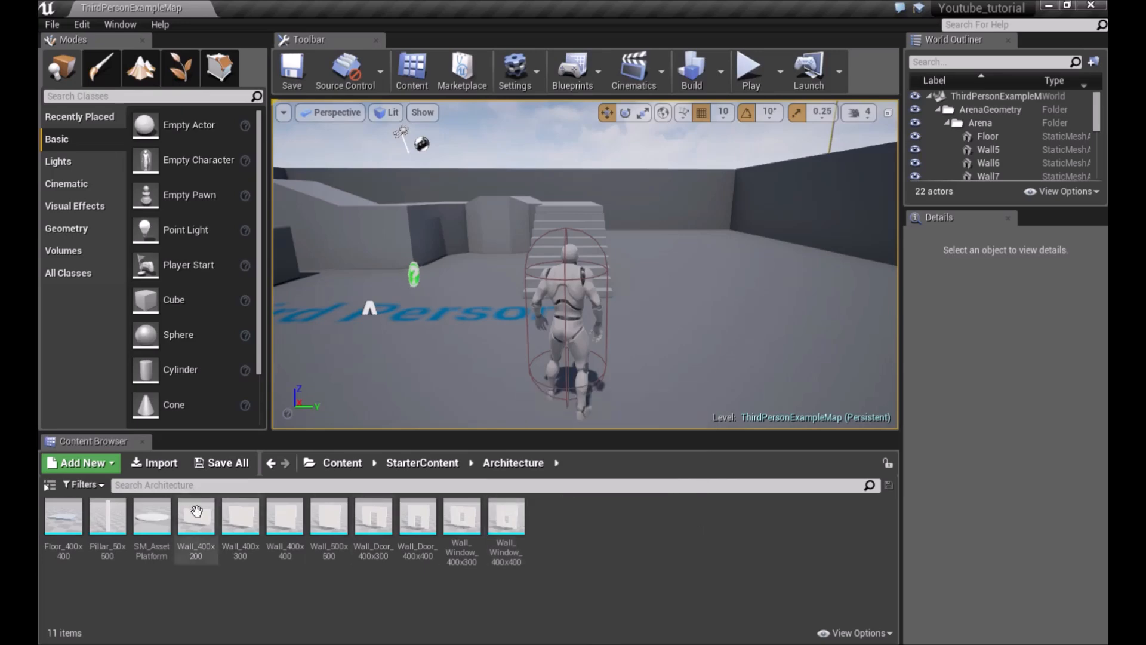
pyautogui.moveTo(74, 520)
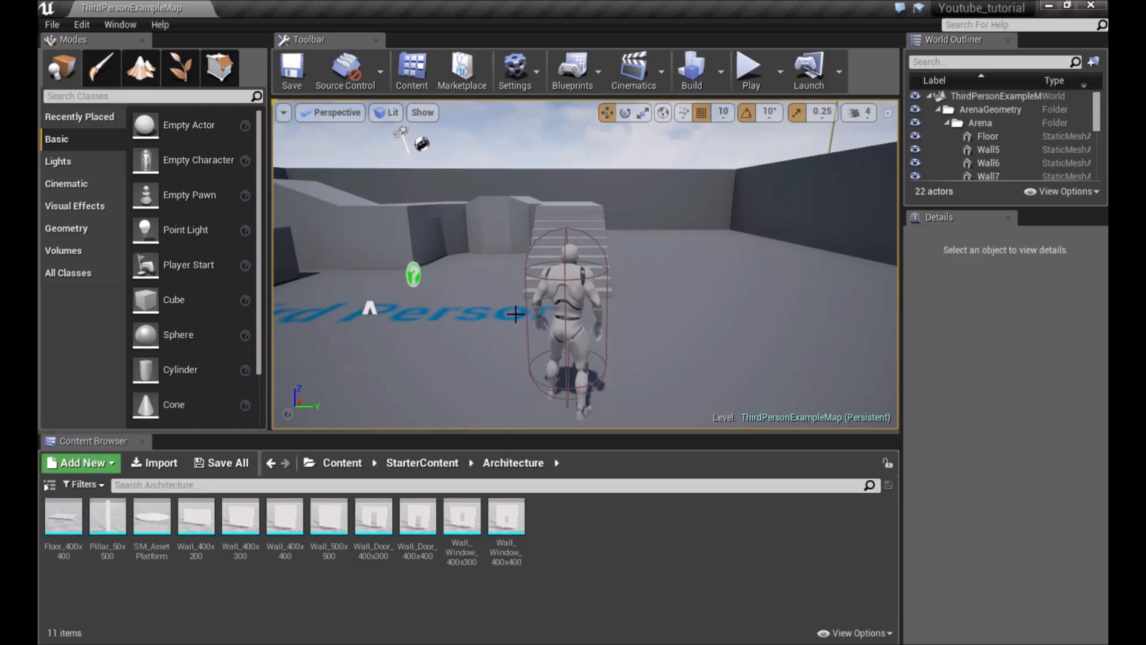
pyautogui.moveTo(520, 306)
pyautogui.mouseDown(button='right')
pyautogui.moveTo(382, 310)
pyautogui.moveTo(537, 307)
pyautogui.mouseUp(button='right')
pyautogui.moveTo(454, 296)
pyautogui.mouseDown(button='right')
pyautogui.moveTo(418, 271)
pyautogui.moveTo(455, 288)
pyautogui.moveTo(463, 316)
pyautogui.mouseUp(button='right')
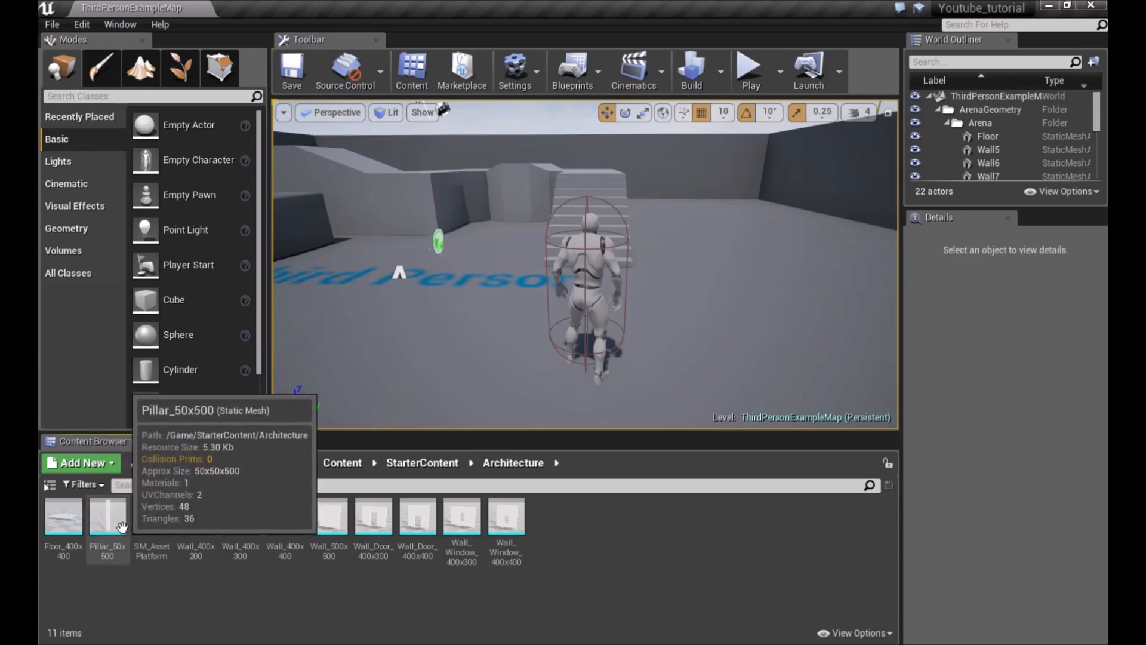
pyautogui.click(99, 529)
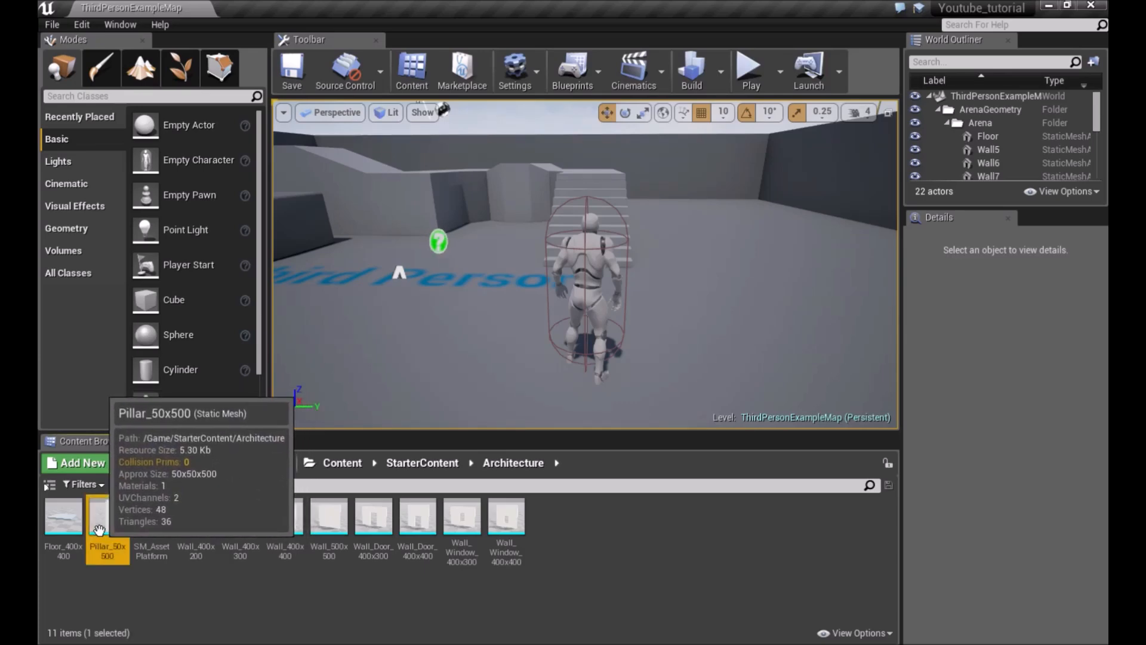
pyautogui.moveTo(99, 529); pyautogui.dragTo(759, 326)
pyautogui.moveTo(759, 327); pyautogui.dragTo(797, 303, button='right')
pyautogui.moveTo(555, 306)
pyautogui.mouseDown(button='right')
pyautogui.moveTo(511, 287)
pyautogui.moveTo(550, 290)
pyautogui.mouseUp(button='right')
pyautogui.moveTo(430, 294)
pyautogui.mouseDown(button='right')
pyautogui.moveTo(382, 294)
pyautogui.moveTo(431, 298)
pyautogui.mouseUp(button='right')
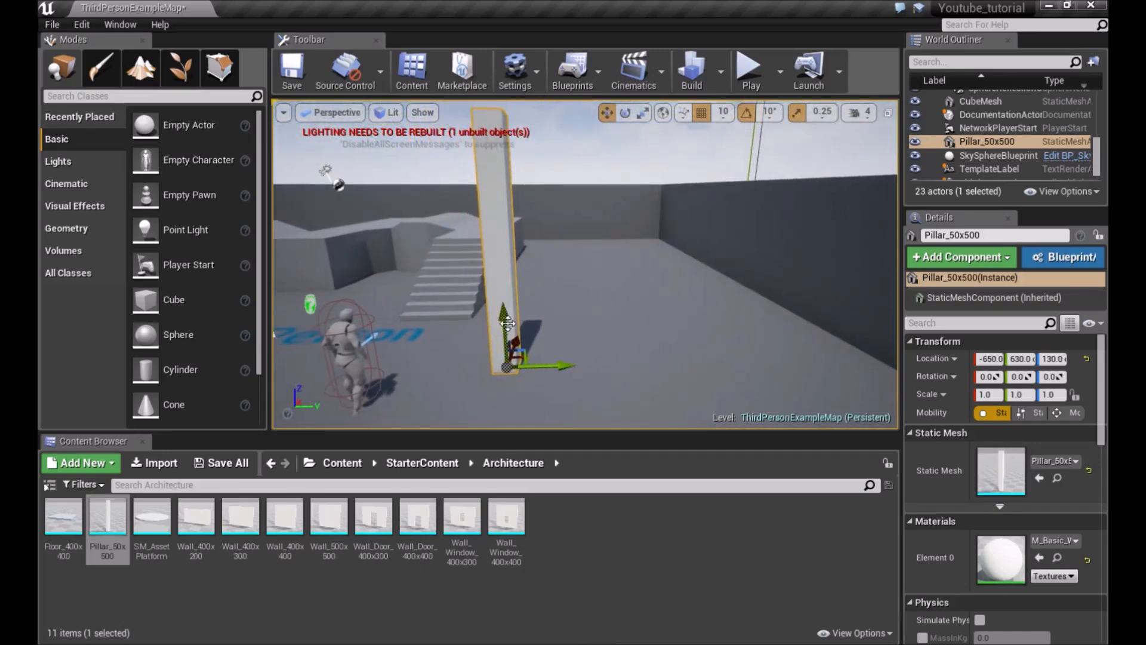
pyautogui.moveTo(555, 357); pyautogui.dragTo(576, 341, button='right')
pyautogui.moveTo(525, 252); pyautogui.dragTo(602, 269, button='right')
pyautogui.moveTo(578, 293); pyautogui.dragTo(574, 265)
pyautogui.moveTo(585, 239); pyautogui.dragTo(569, 231, button='right')
pyautogui.moveTo(117, 534); pyautogui.dragTo(607, 333)
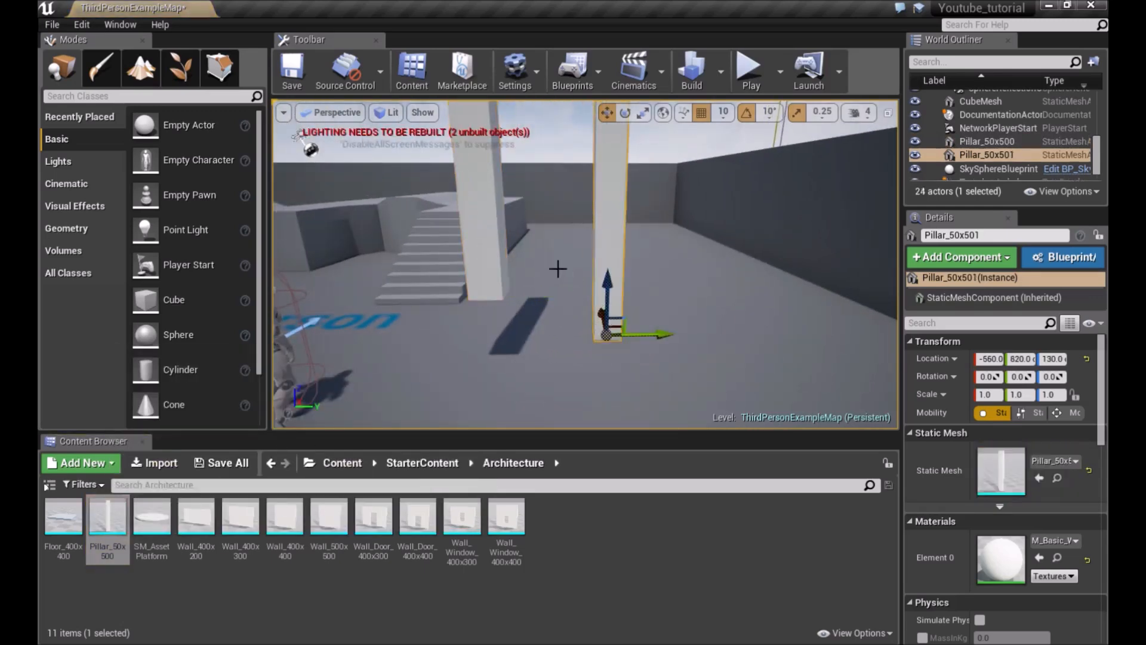
pyautogui.press('Delete')
# Raise and lower the Pillar_50x500 along its vertical axis, leaving it at about Z 130
pyautogui.click(490, 244)
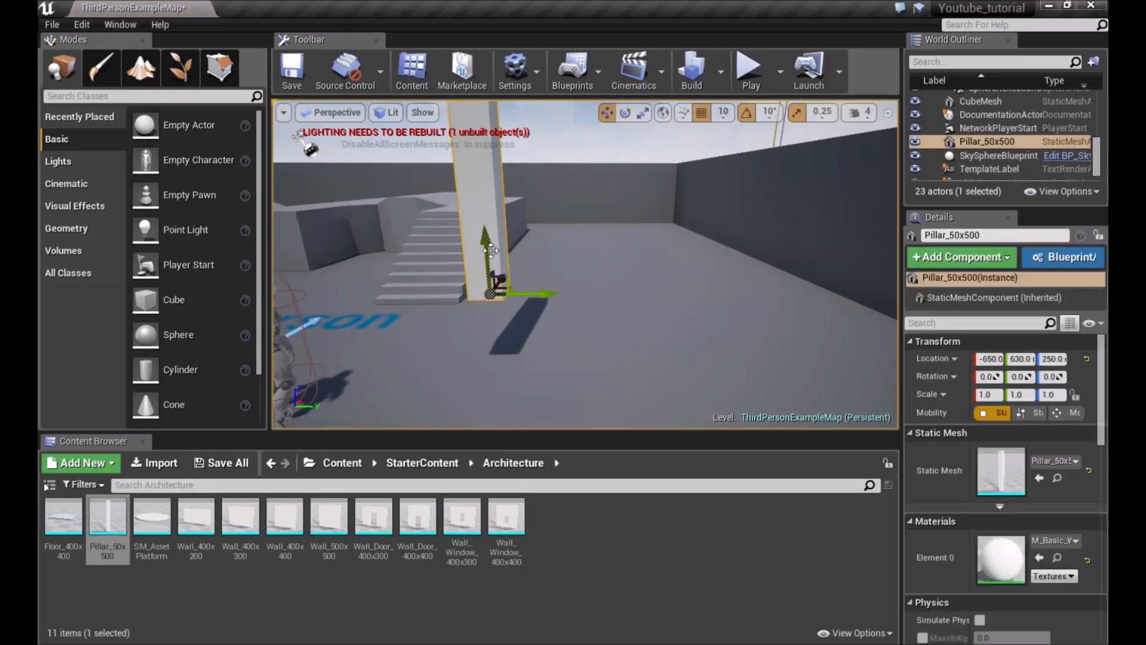
pyautogui.moveTo(484, 264); pyautogui.dragTo(483, 332)
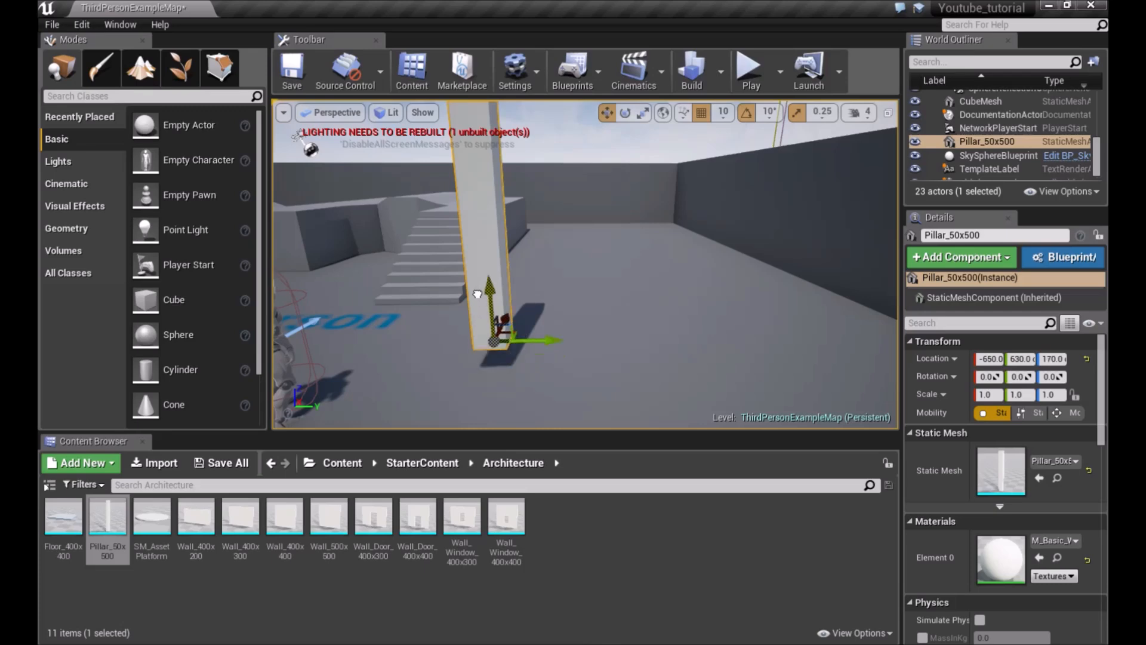
pyautogui.moveTo(478, 297); pyautogui.dragTo(474, 265)
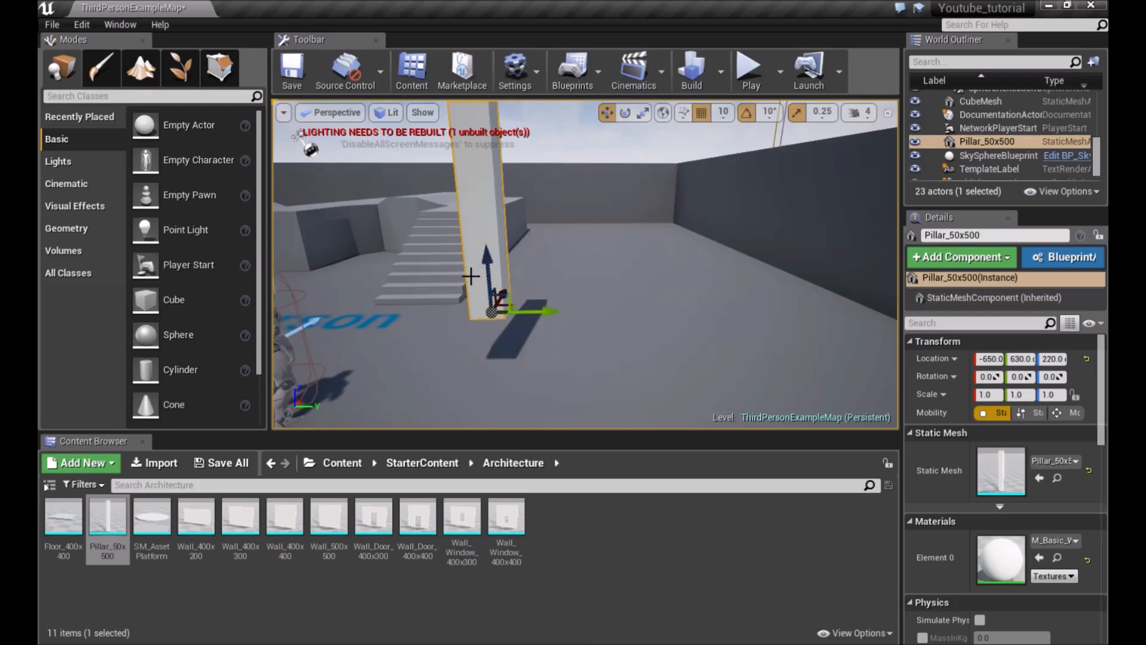
pyautogui.moveTo(471, 276); pyautogui.dragTo(472, 294)
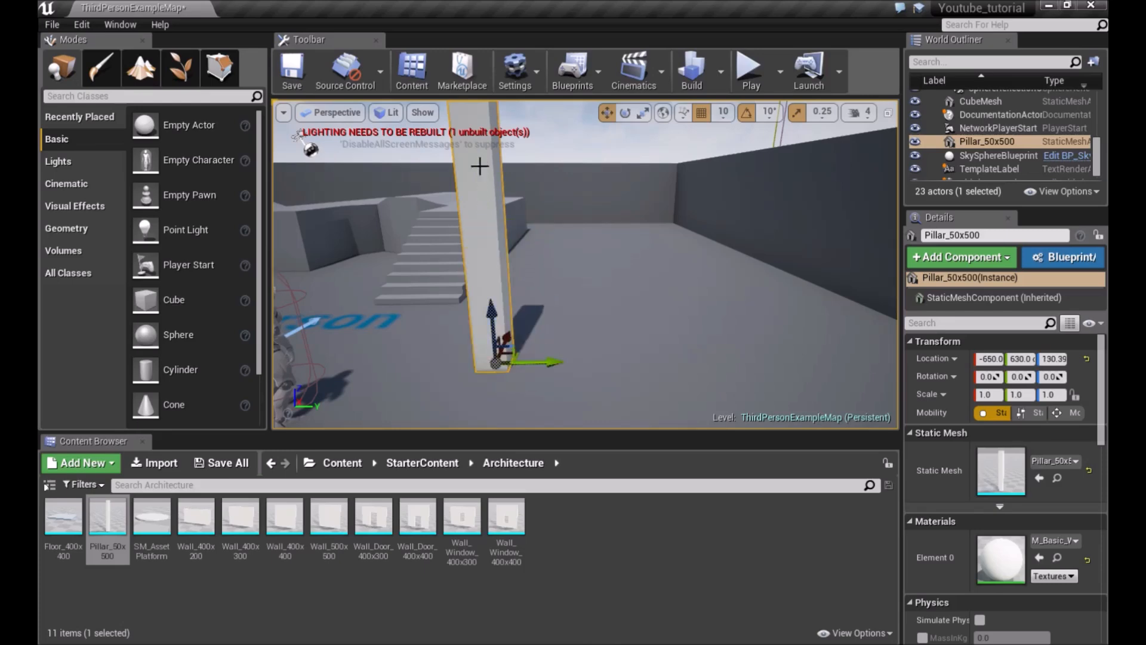
# Move the pillar horizontally across the level to about X 410, Y 380
pyautogui.moveTo(455, 340); pyautogui.dragTo(405, 353, button='right')
pyautogui.moveTo(573, 307); pyautogui.dragTo(753, 222)
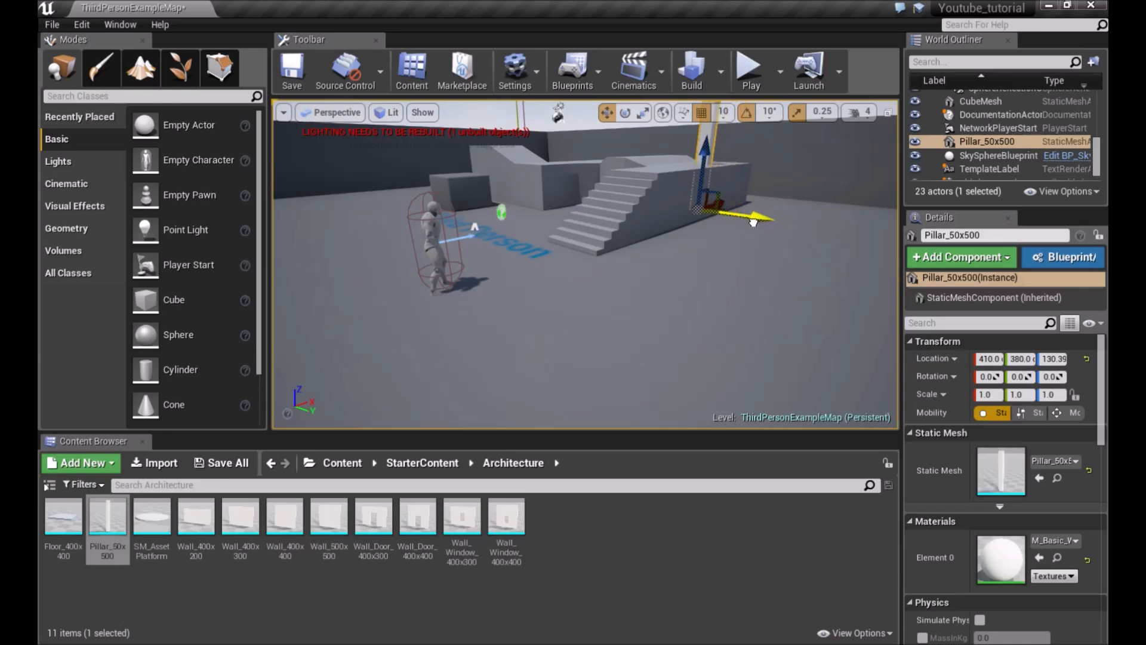
# Snap the pillar down onto the surface beneath it, then delete the pillar from the level
pyautogui.moveTo(705, 148); pyautogui.dragTo(710, 99)
pyautogui.press('f')
pyautogui.moveTo(709, 136); pyautogui.dragTo(621, 261, button='right')
pyautogui.moveTo(645, 188)
pyautogui.mouseDown(button='right')
pyautogui.moveTo(604, 199)
pyautogui.moveTo(686, 167)
pyautogui.moveTo(588, 239)
pyautogui.moveTo(652, 195)
pyautogui.mouseUp(button='right')
pyautogui.press('End')
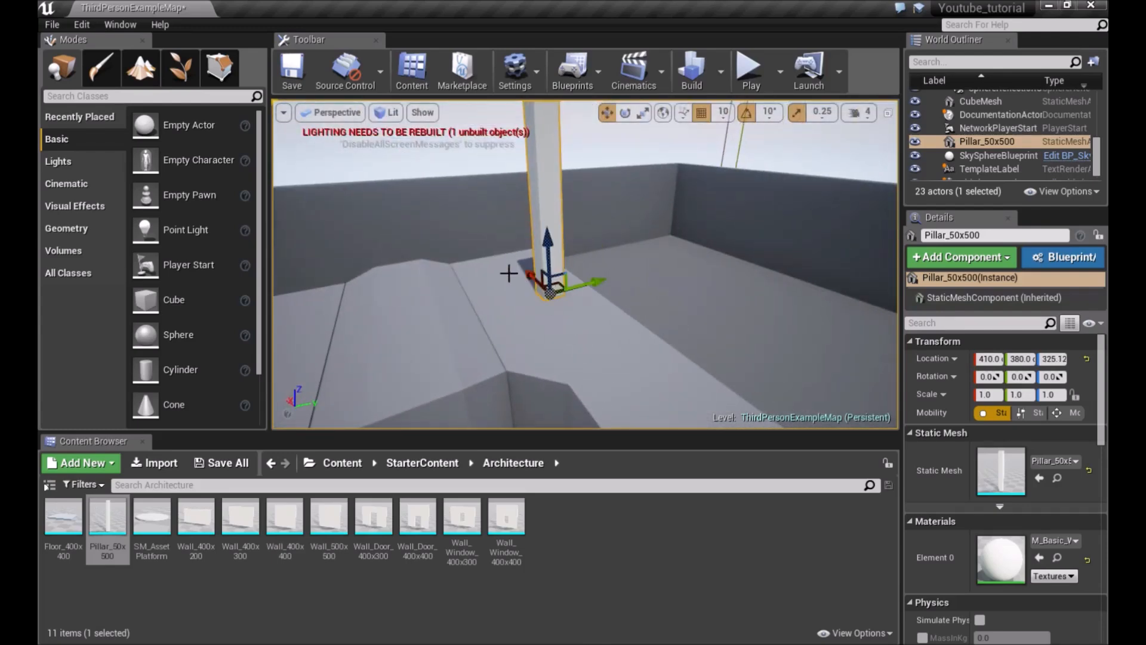
pyautogui.moveTo(570, 261); pyautogui.dragTo(525, 253, button='right')
pyautogui.press('Delete')
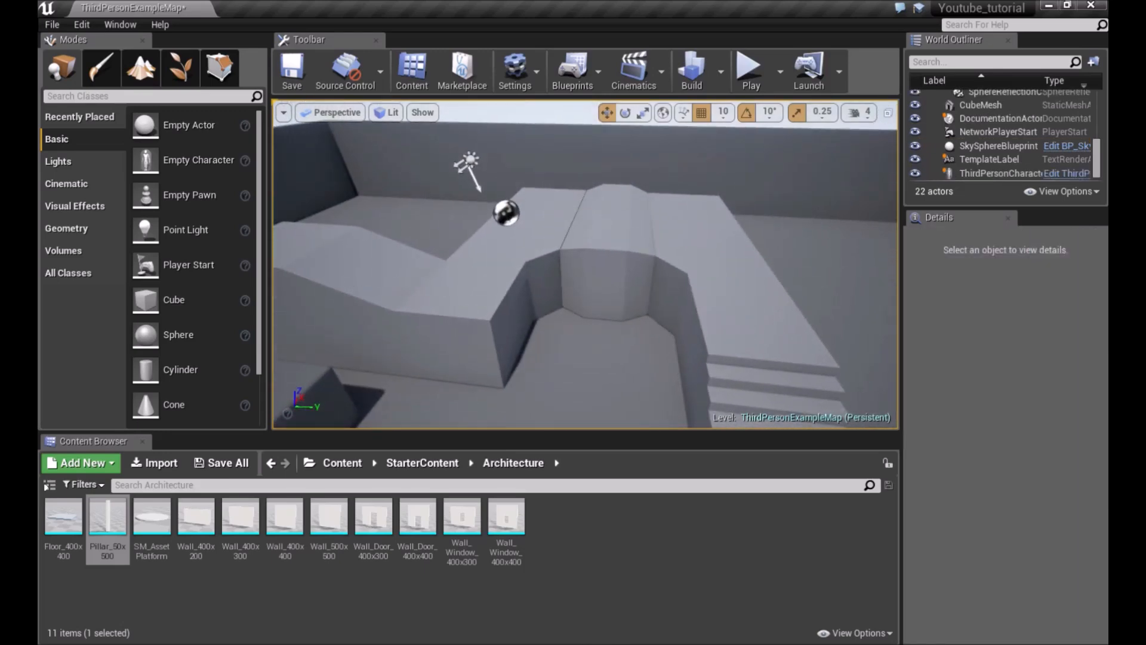
pyautogui.scroll(4, 690, 259)
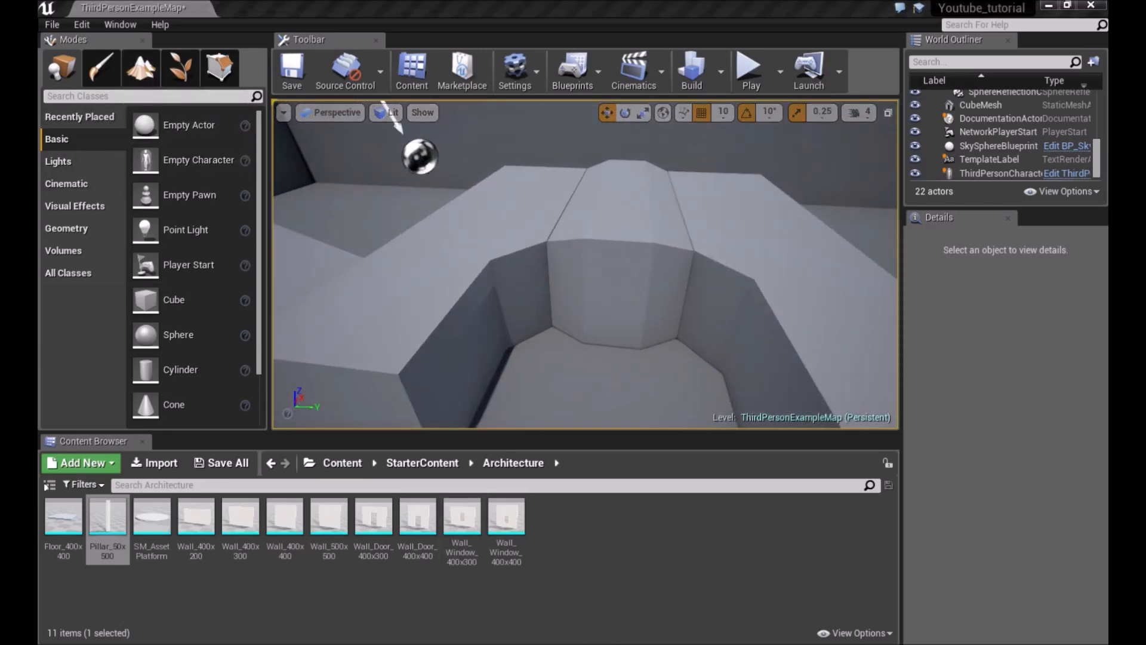
pyautogui.click(107, 526)
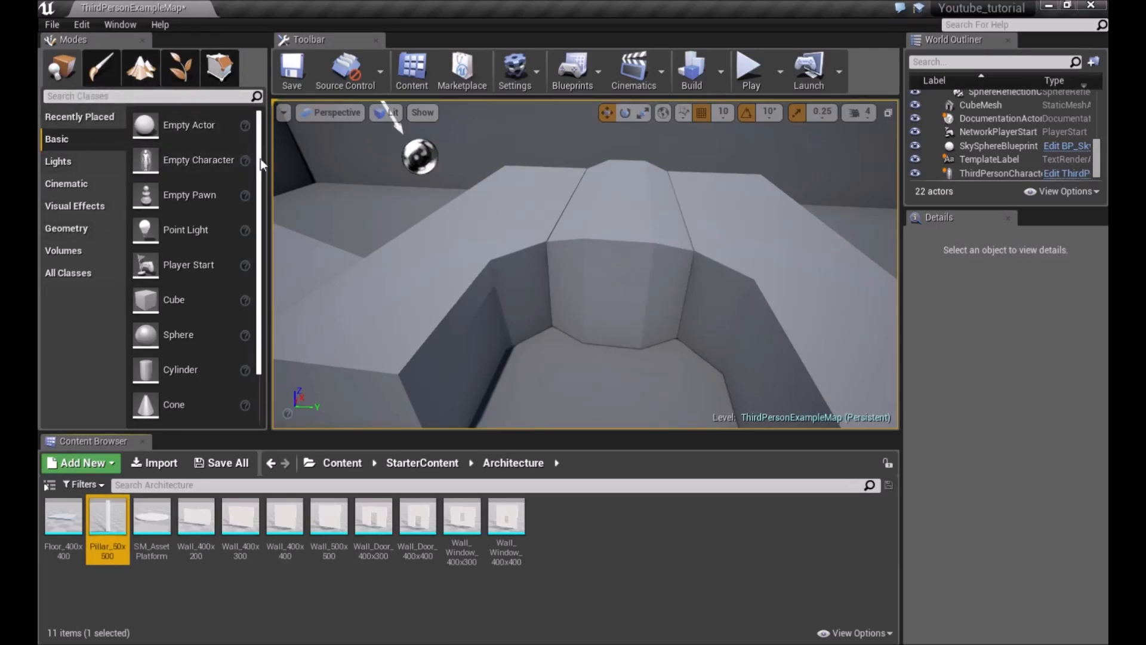
pyautogui.press('s')
pyautogui.moveTo(378, 192); pyautogui.dragTo(371, 102, button='right')
pyautogui.press('w')
pyautogui.press('s')
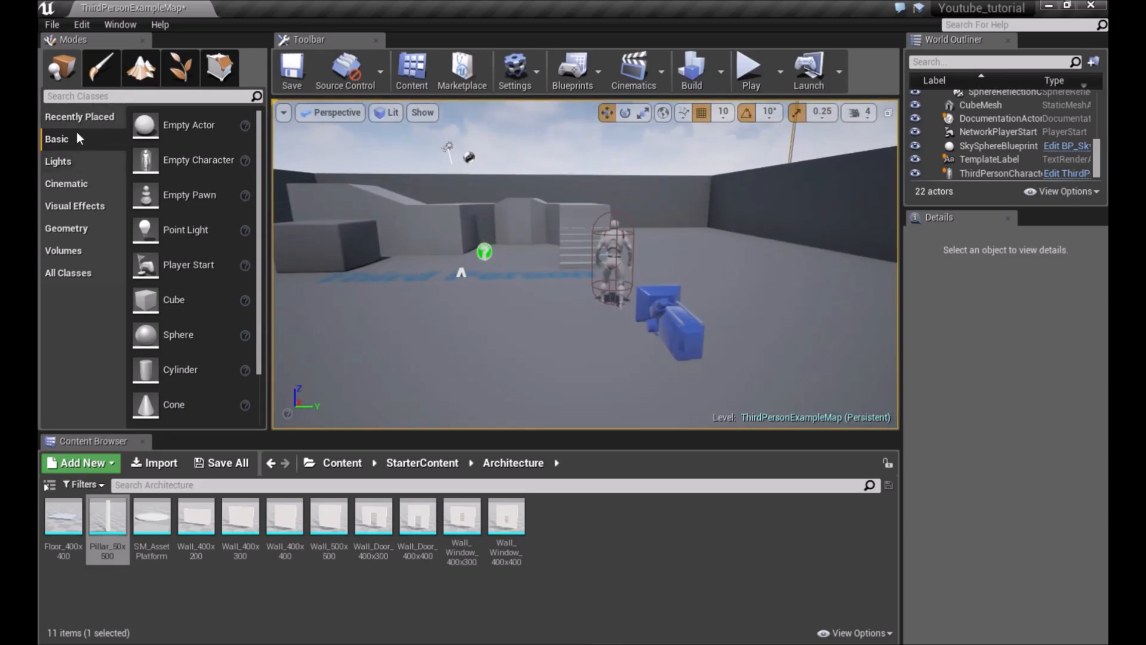
pyautogui.scroll(-2, 192, 182)
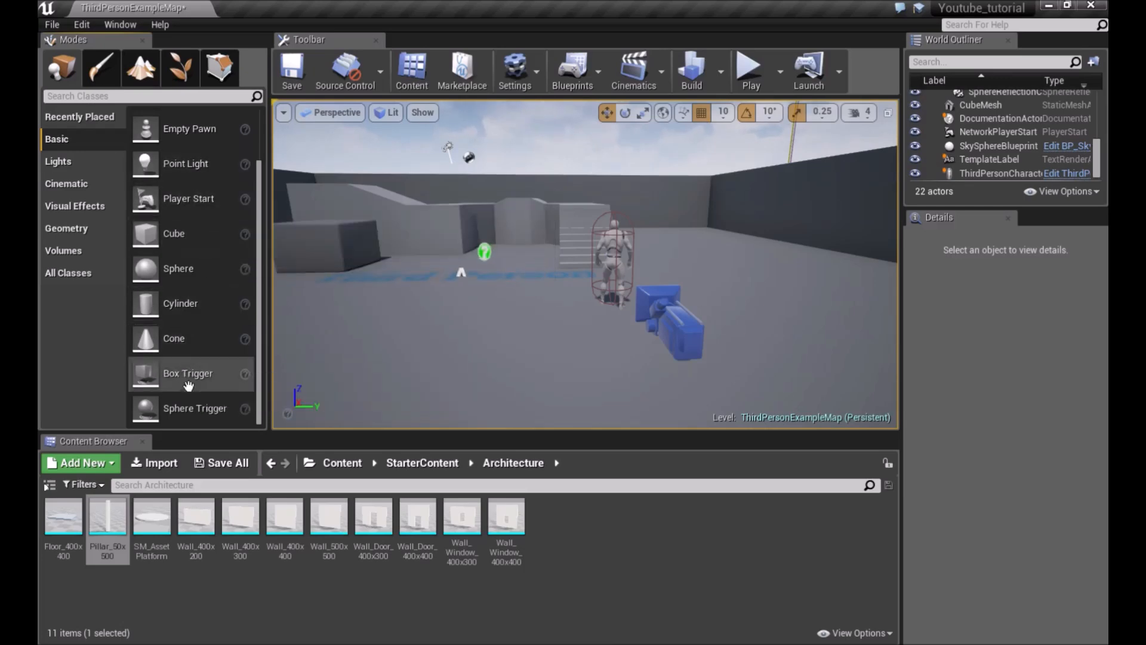
pyautogui.scroll(2, 227, 234)
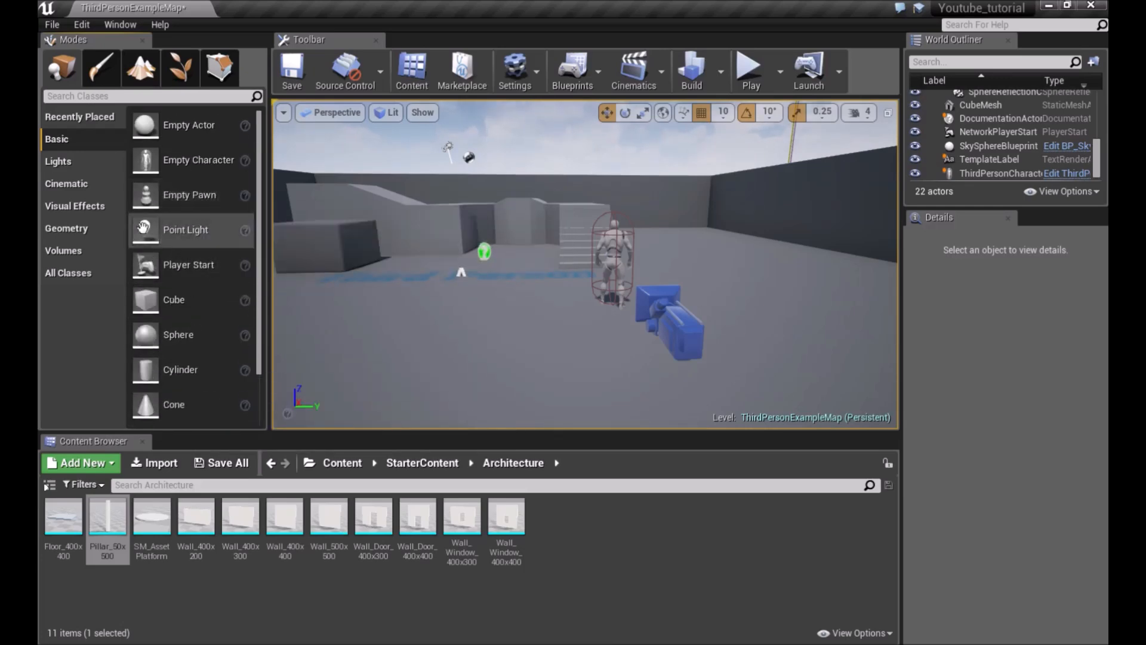
# Place an Empty Character in the level and delete it again
pyautogui.moveTo(191, 159); pyautogui.dragTo(438, 345)
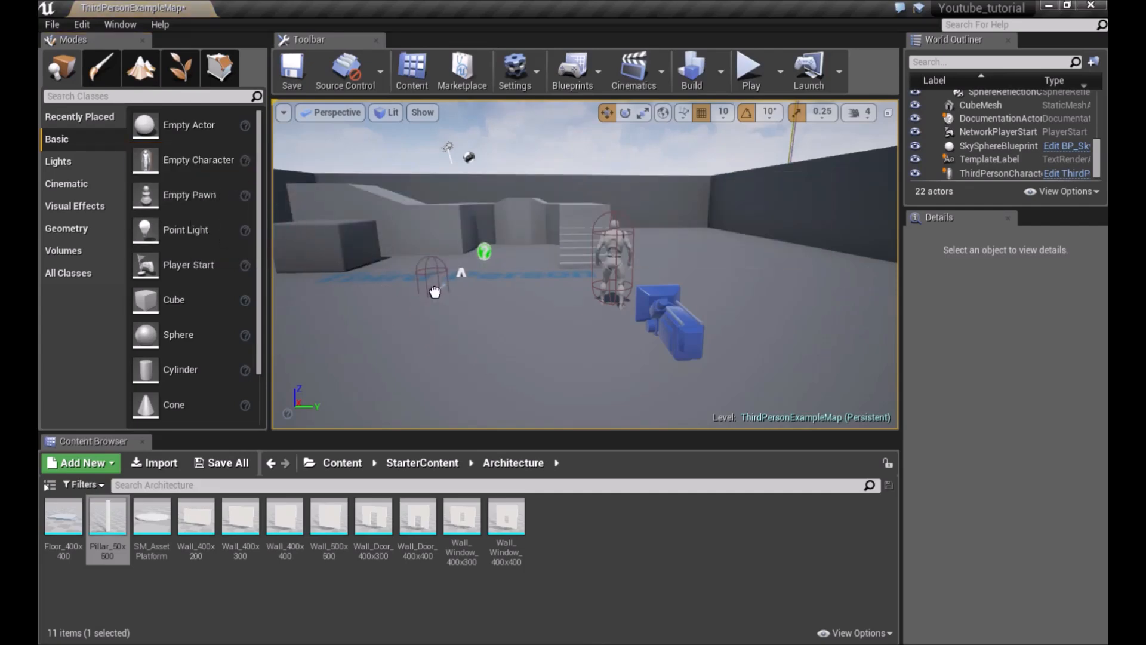
pyautogui.moveTo(434, 292); pyautogui.dragTo(435, 291)
pyautogui.press('Delete')
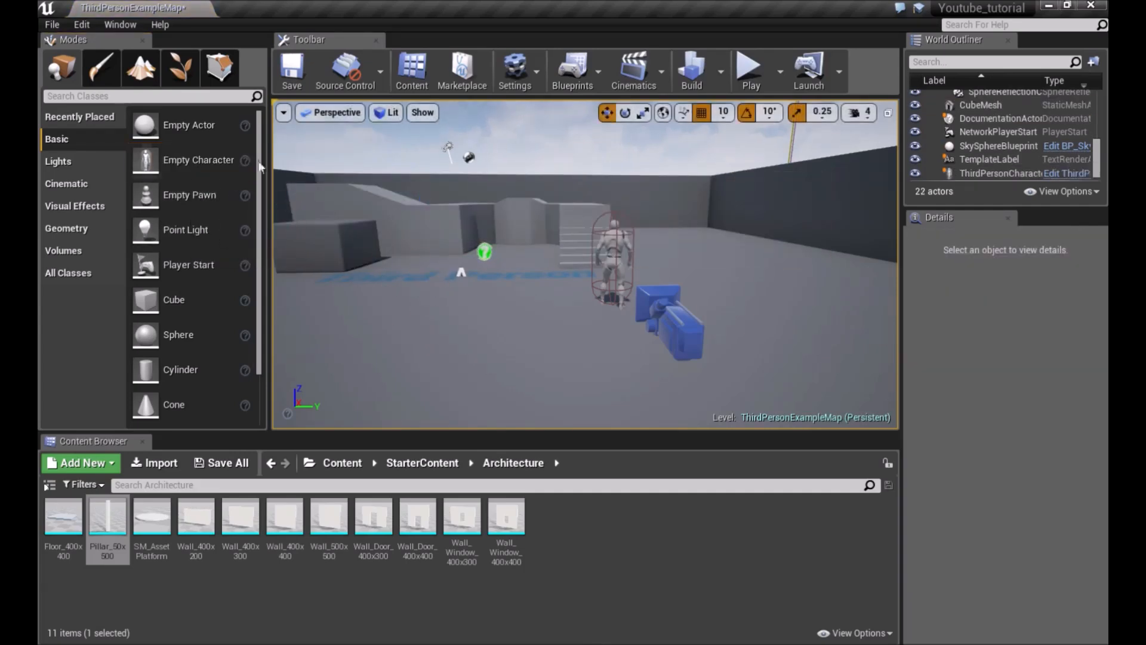
# Browse the Lights, Cinematic and Visual Effects placement categories to see the available actors
pyautogui.click(93, 163)
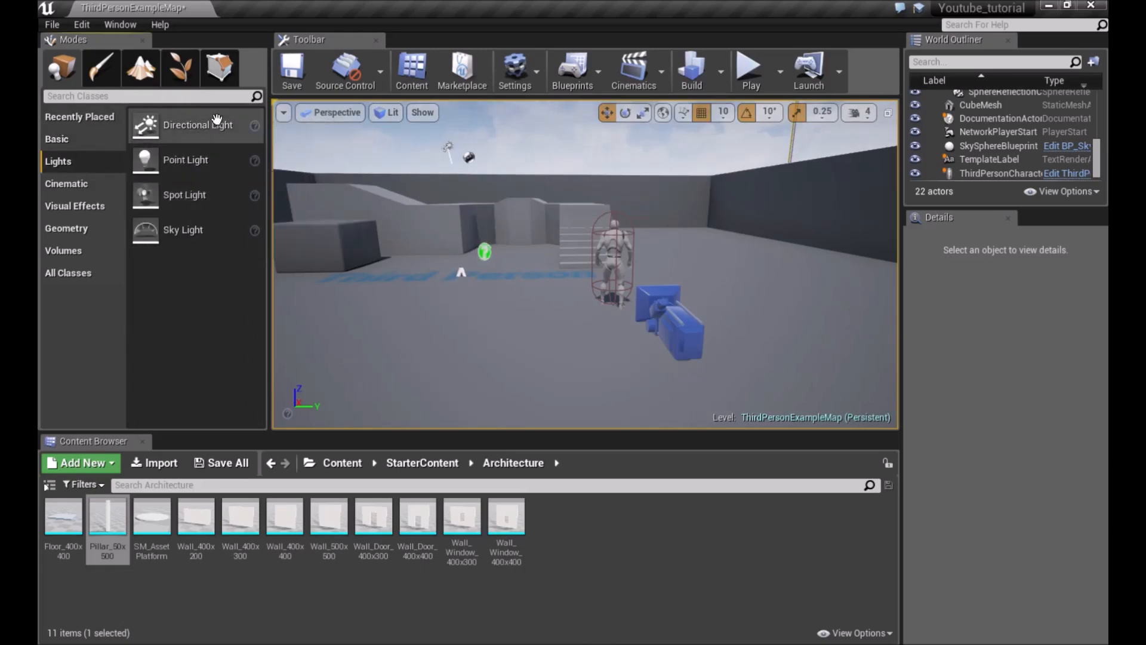
pyautogui.moveTo(416, 220)
pyautogui.mouseDown(button='right')
pyautogui.moveTo(413, 161)
pyautogui.moveTo(400, 169)
pyautogui.moveTo(401, 227)
pyautogui.mouseUp(button='right')
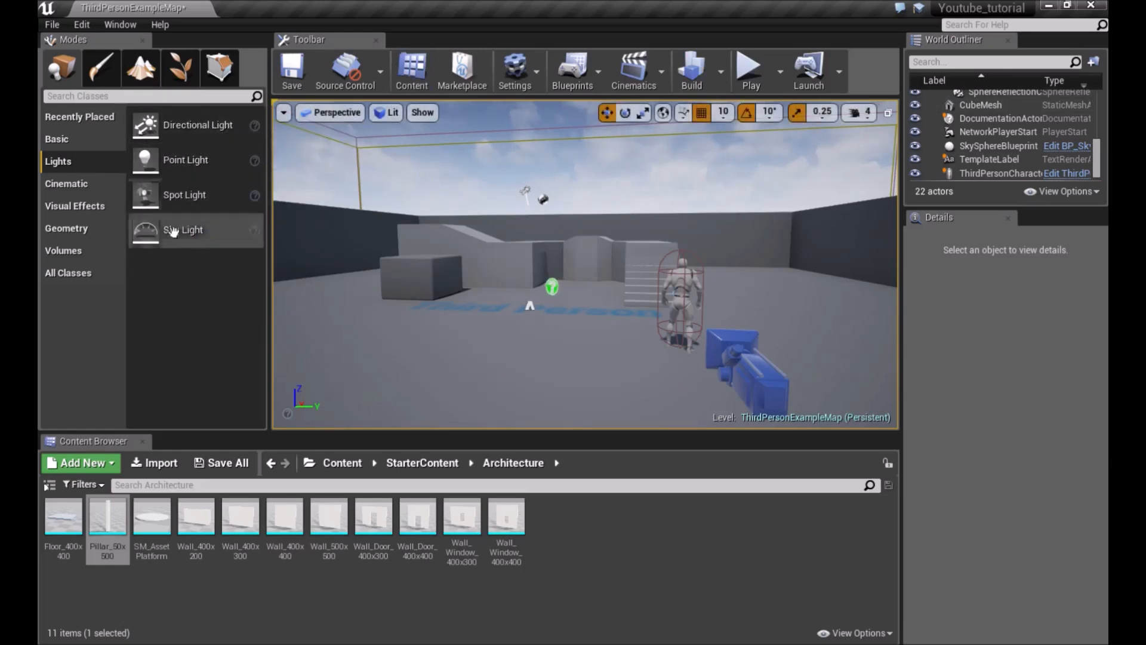
pyautogui.moveTo(601, 227); pyautogui.dragTo(590, 232, button='right')
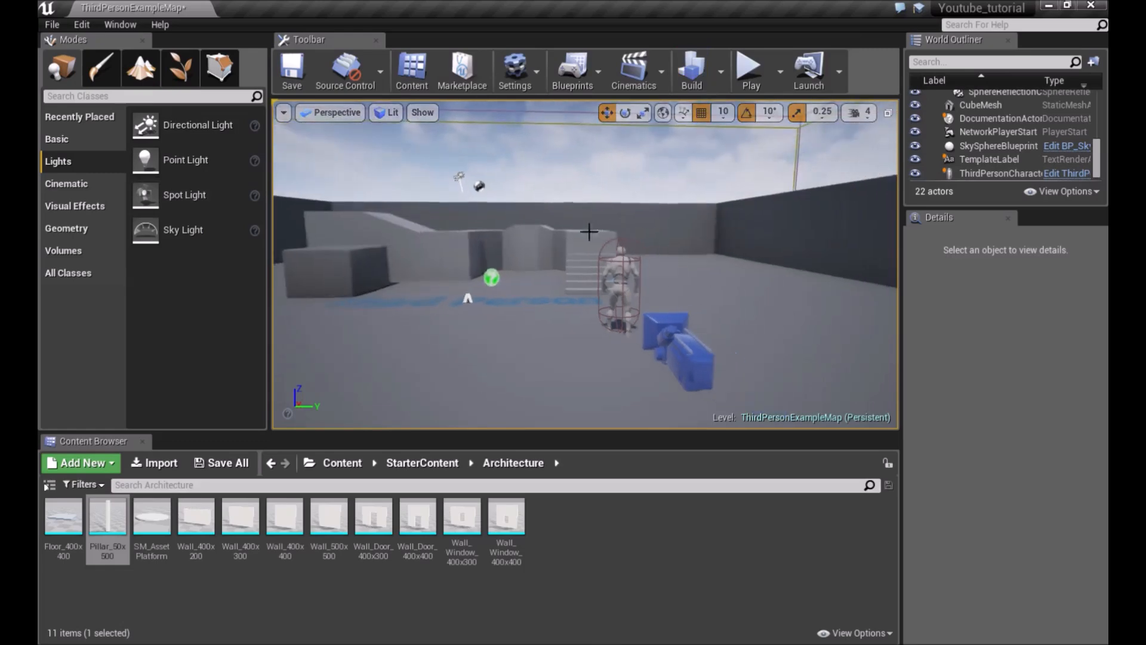
pyautogui.click(66, 184)
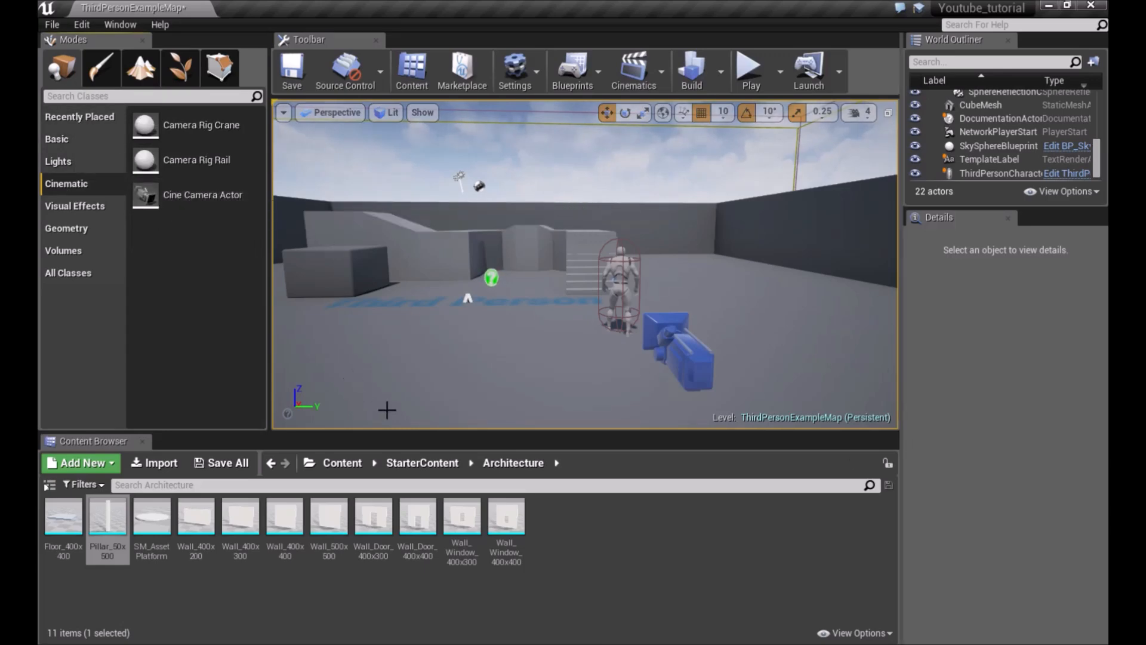
pyautogui.click(101, 208)
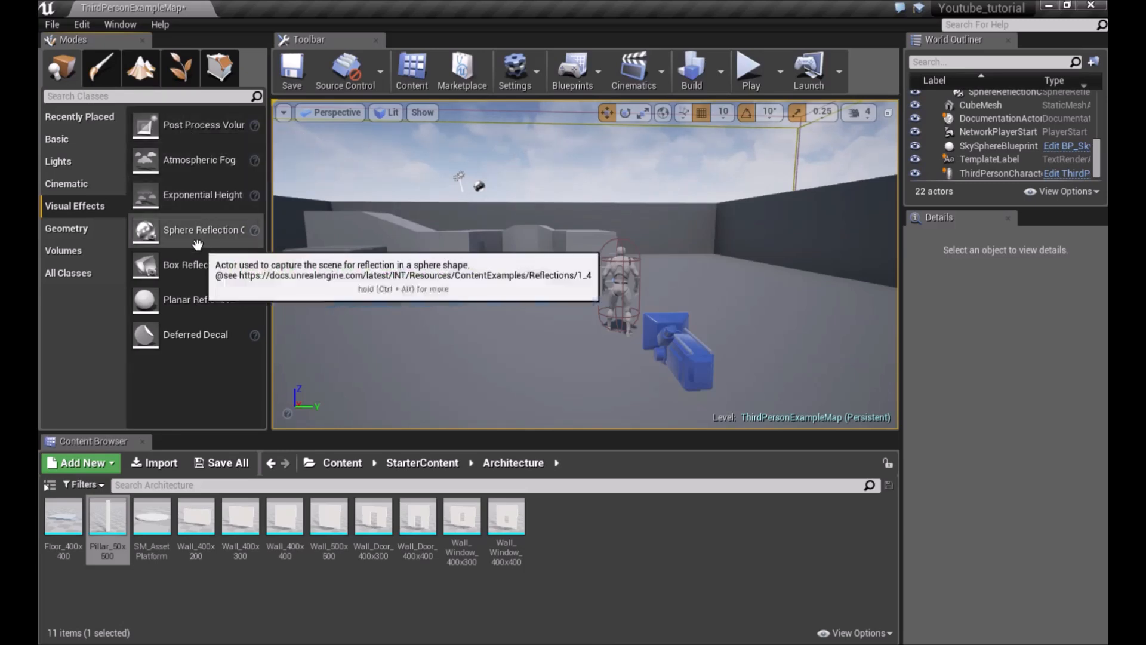
pyautogui.moveTo(197, 245); pyautogui.dragTo(516, 335)
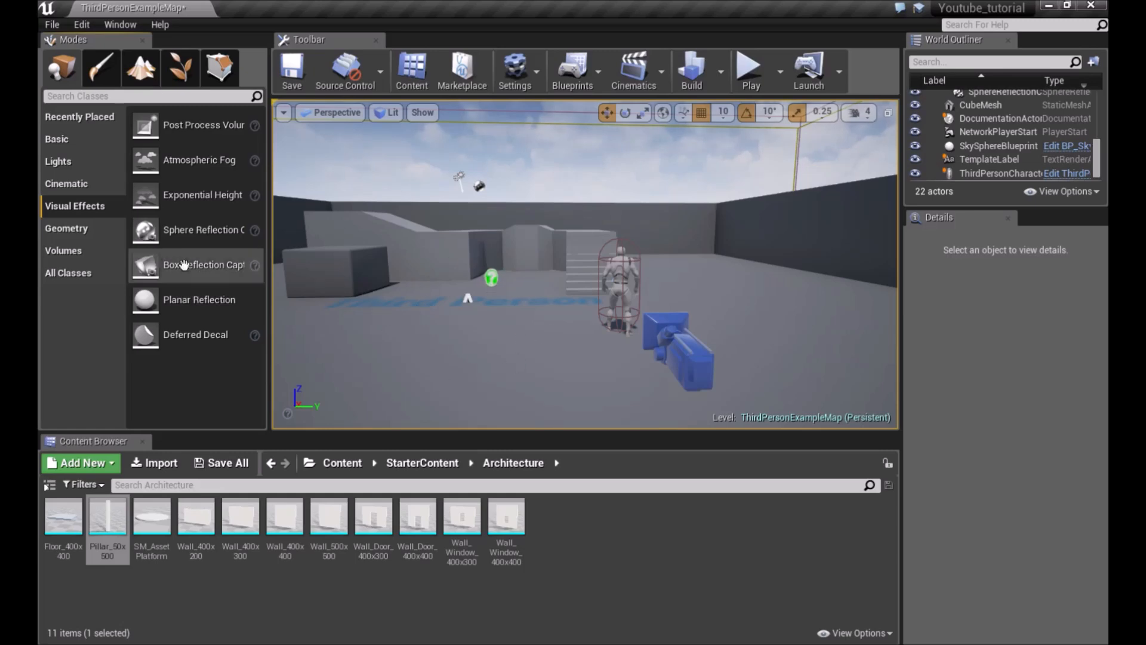
# Place a Box geometry brush in the level from the Geometry category, then delete it
pyautogui.click(114, 231)
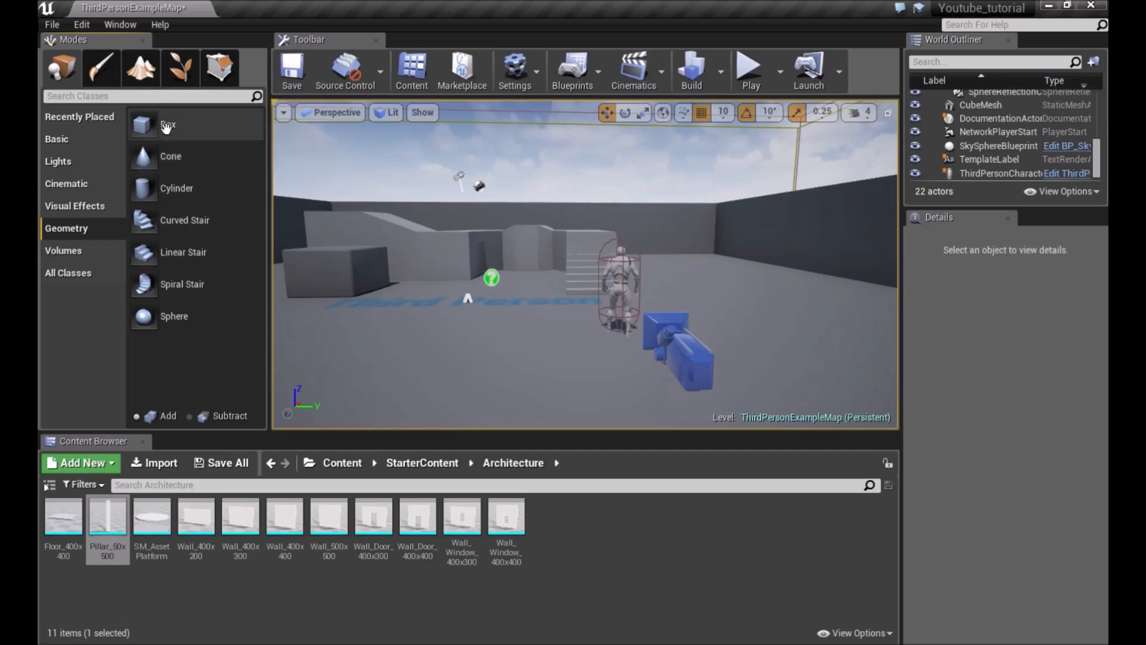
pyautogui.moveTo(166, 127); pyautogui.dragTo(515, 291)
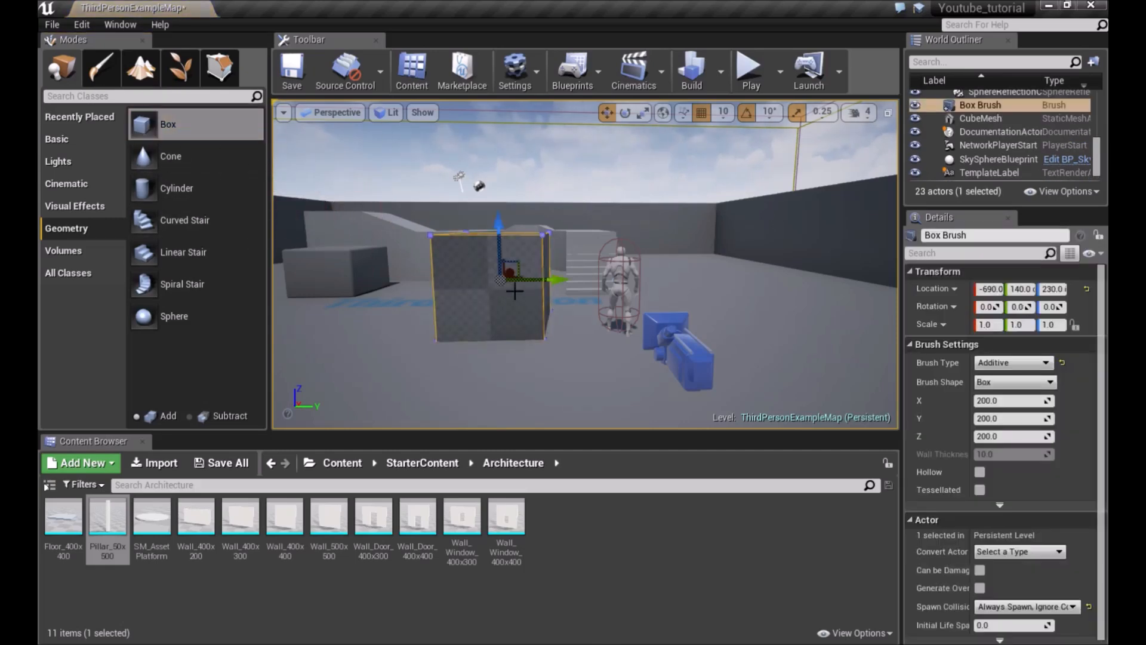
pyautogui.press('Delete')
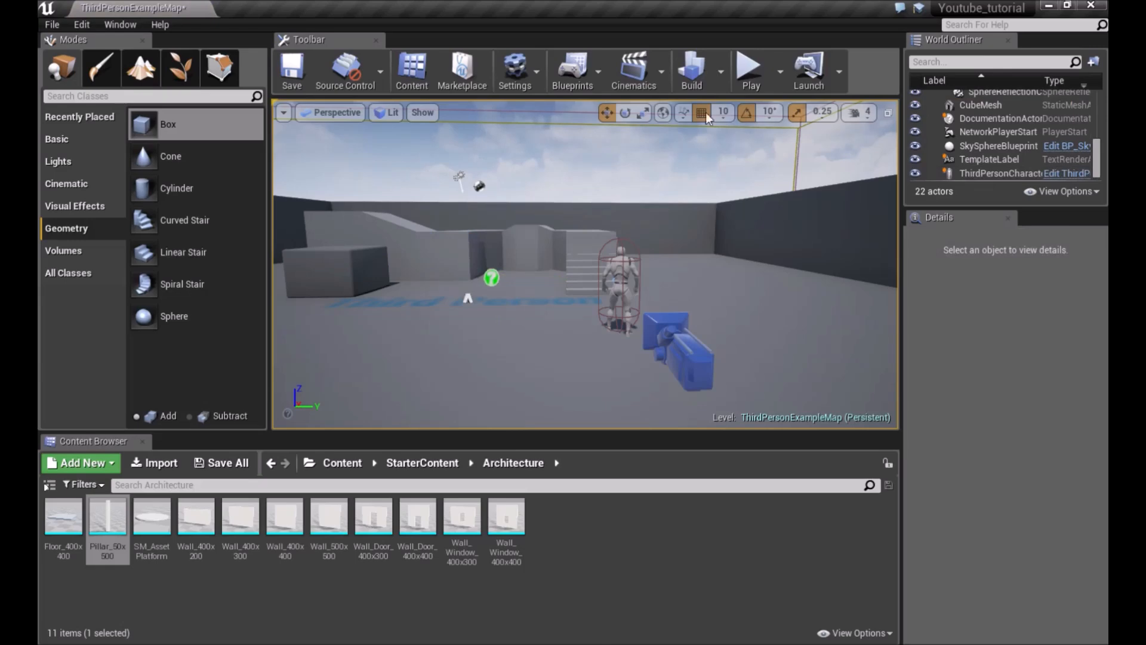
# Browse the Volumes and All Classes placement categories
pyautogui.click(70, 250)
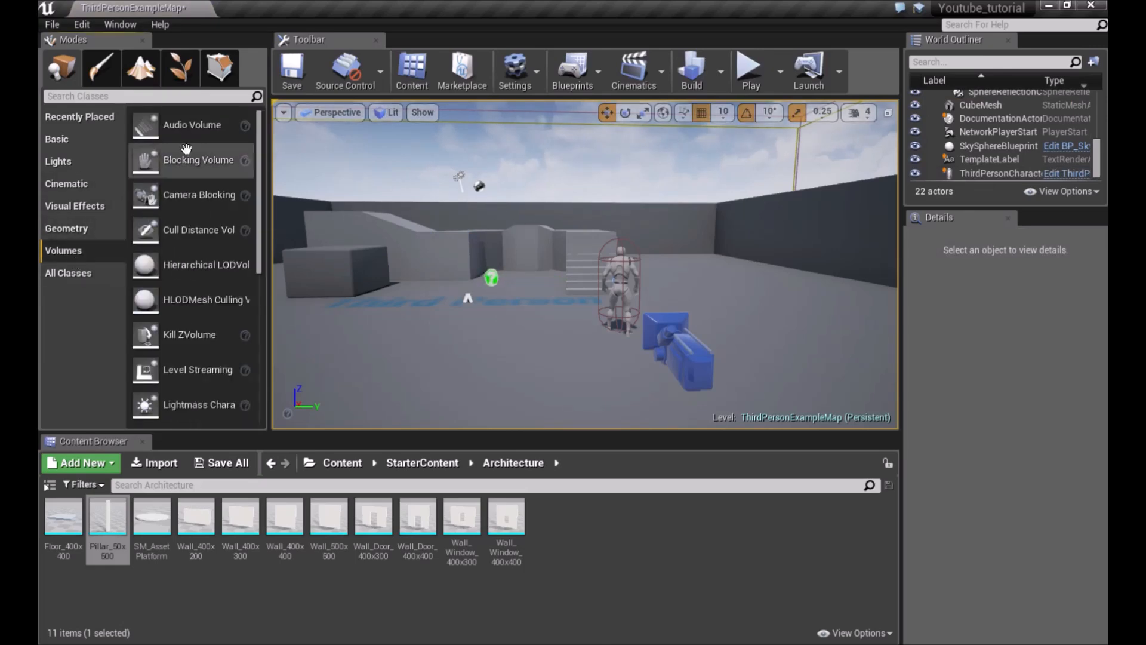
pyautogui.scroll(-3, 228, 221)
pyautogui.scroll(-4, 229, 222)
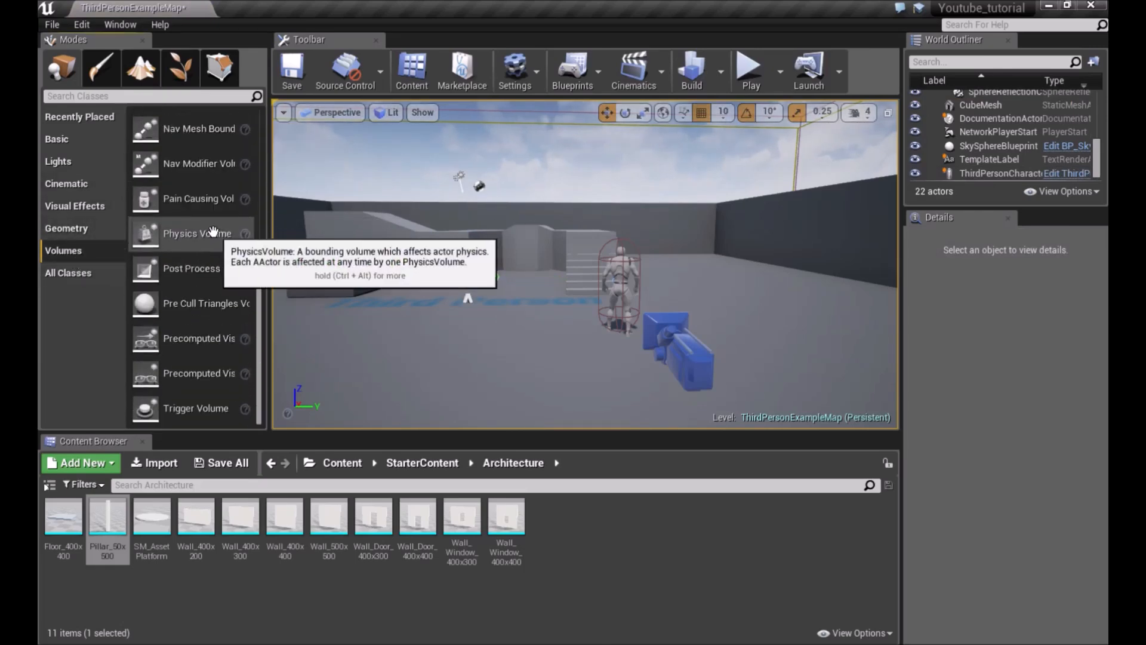
pyautogui.scroll(6, 218, 244)
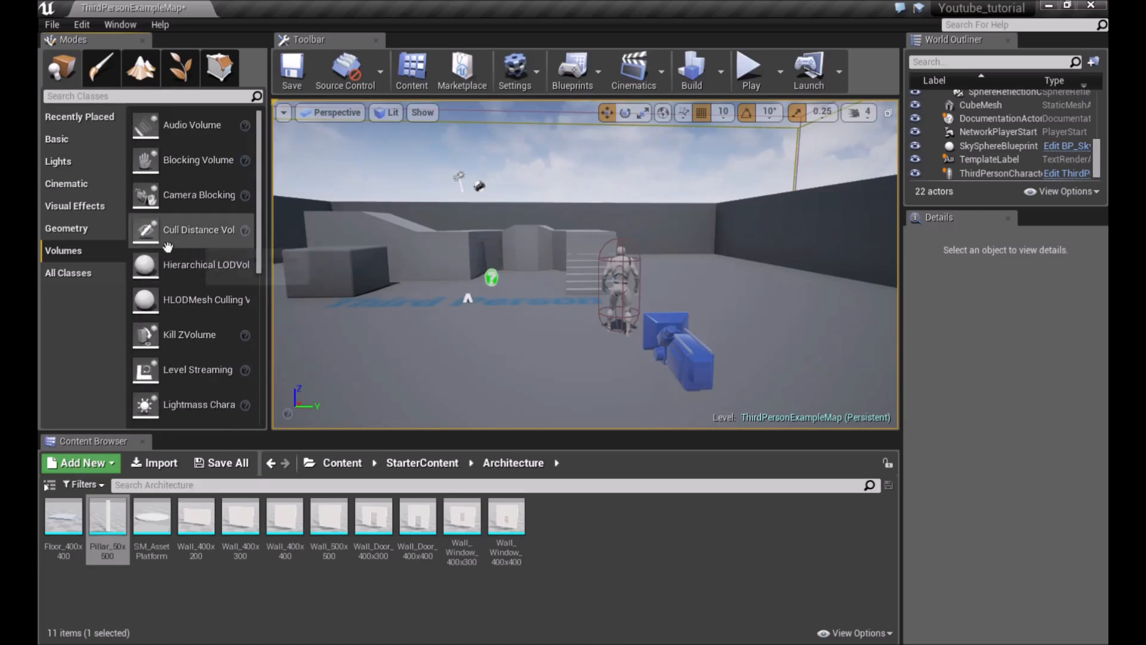
pyautogui.click(81, 272)
pyautogui.moveTo(261, 133)
pyautogui.mouseDown()
pyautogui.moveTo(252, 375)
pyautogui.moveTo(262, 134)
pyautogui.mouseUp()
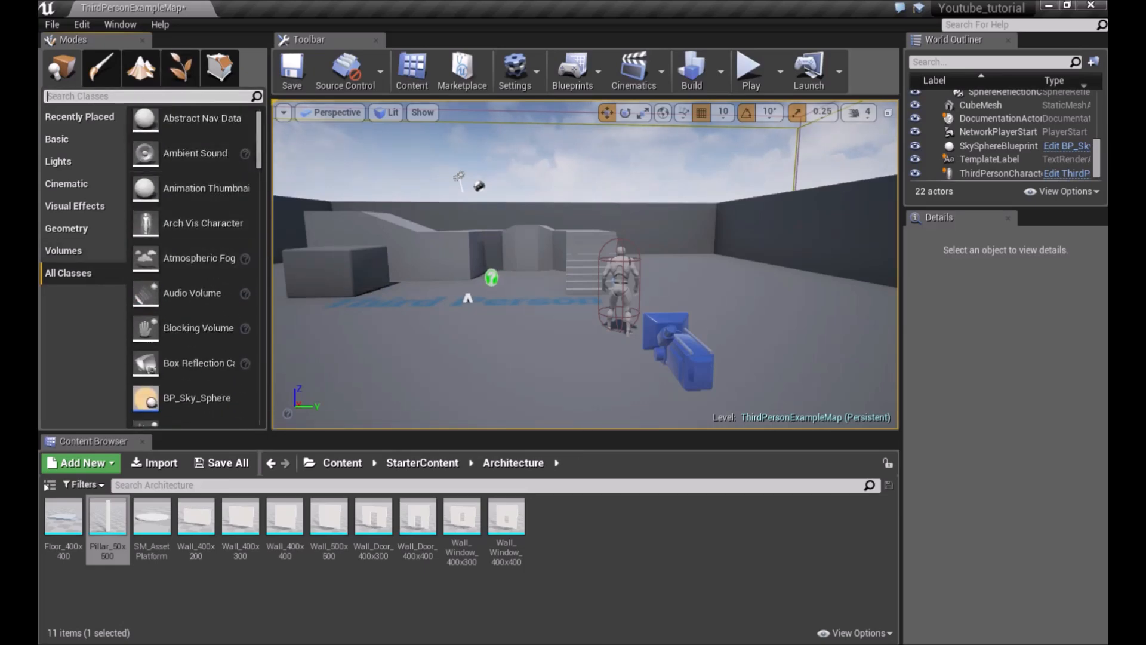
# Open the Paint mode, then switch to Landscape mode to create a new landscape
pyautogui.click(113, 65)
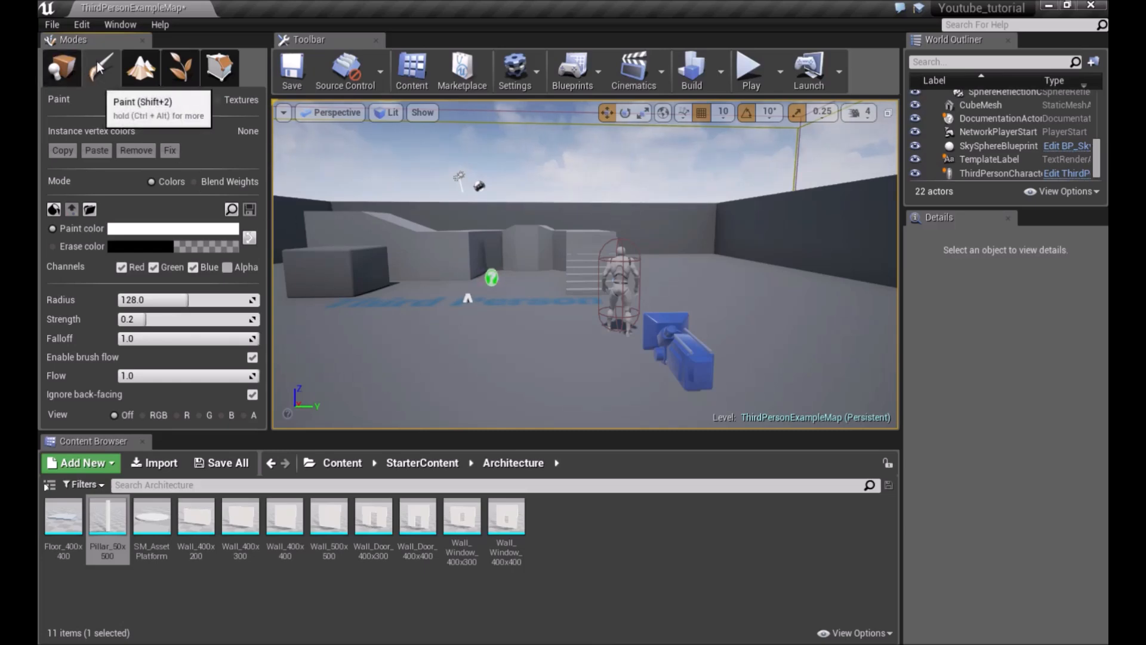
pyautogui.moveTo(475, 299); pyautogui.dragTo(496, 318, button='right')
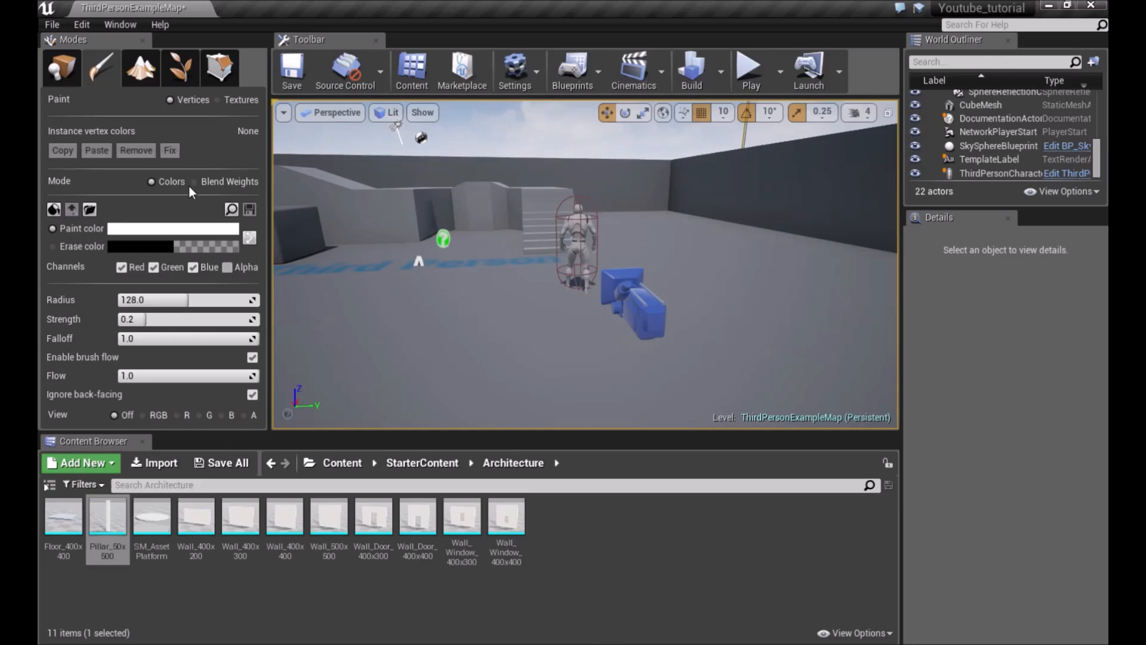
pyautogui.click(137, 68)
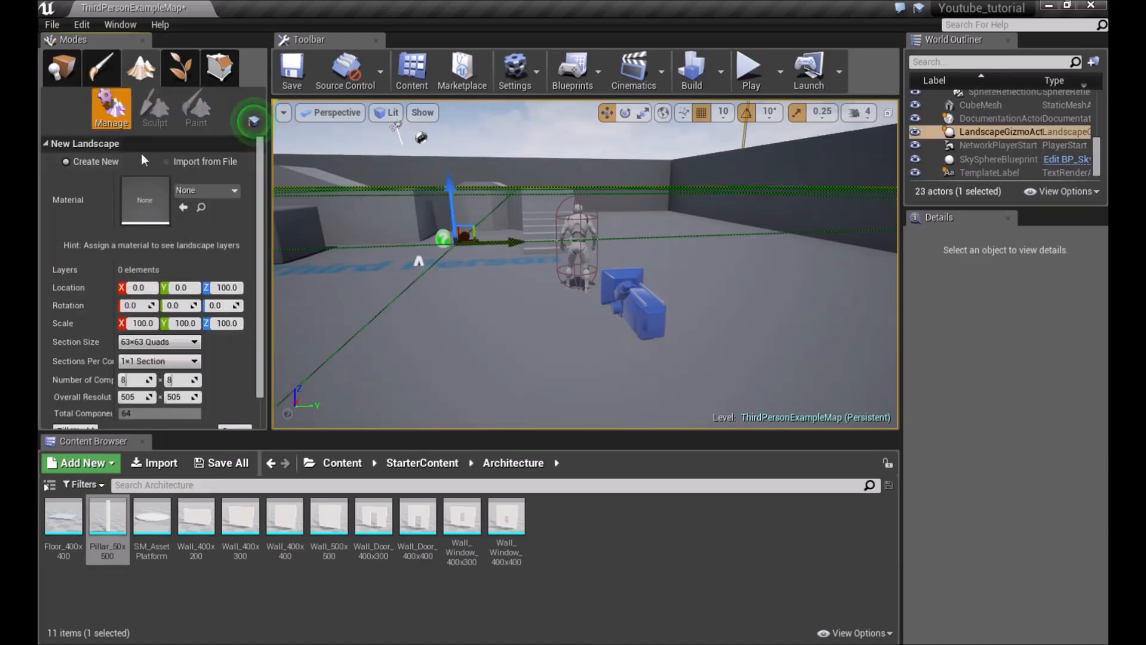
# Set the new landscape's section size to 7×7 Quads
pyautogui.press('s')
pyautogui.moveTo(514, 239); pyautogui.dragTo(472, 185, button='right')
pyautogui.click(207, 192)
pyautogui.click(213, 191)
pyautogui.click(212, 191)
pyautogui.click(238, 191)
pyautogui.moveTo(591, 274); pyautogui.dragTo(477, 275, button='right')
pyautogui.moveTo(466, 182); pyautogui.dragTo(477, 218, button='right')
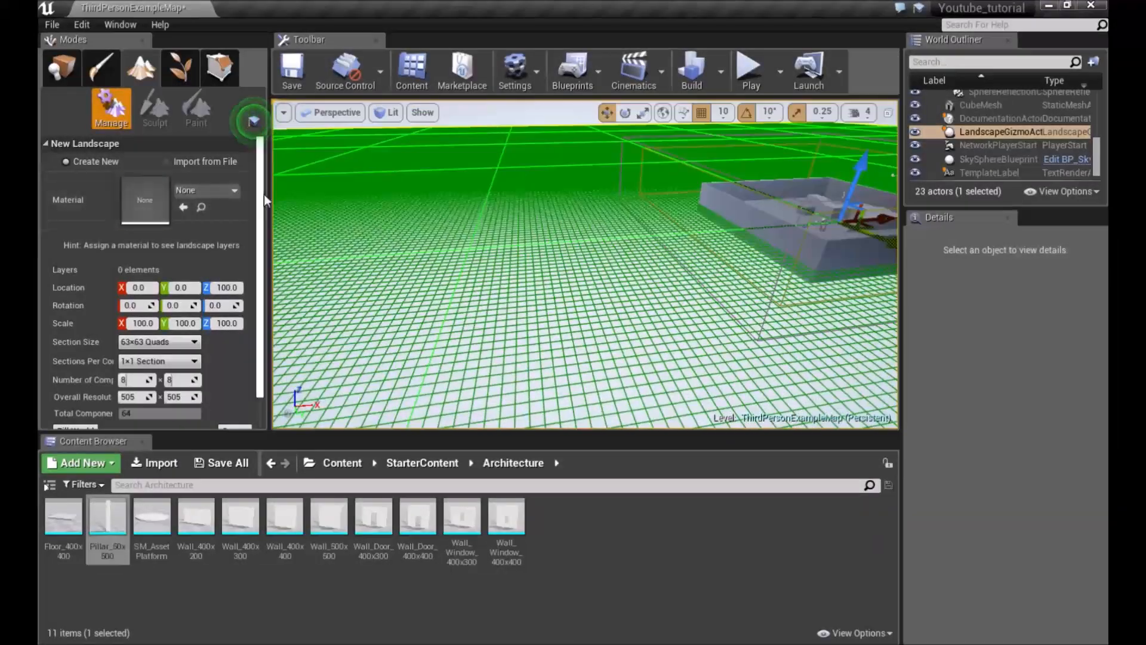
pyautogui.click(165, 345)
pyautogui.click(133, 358)
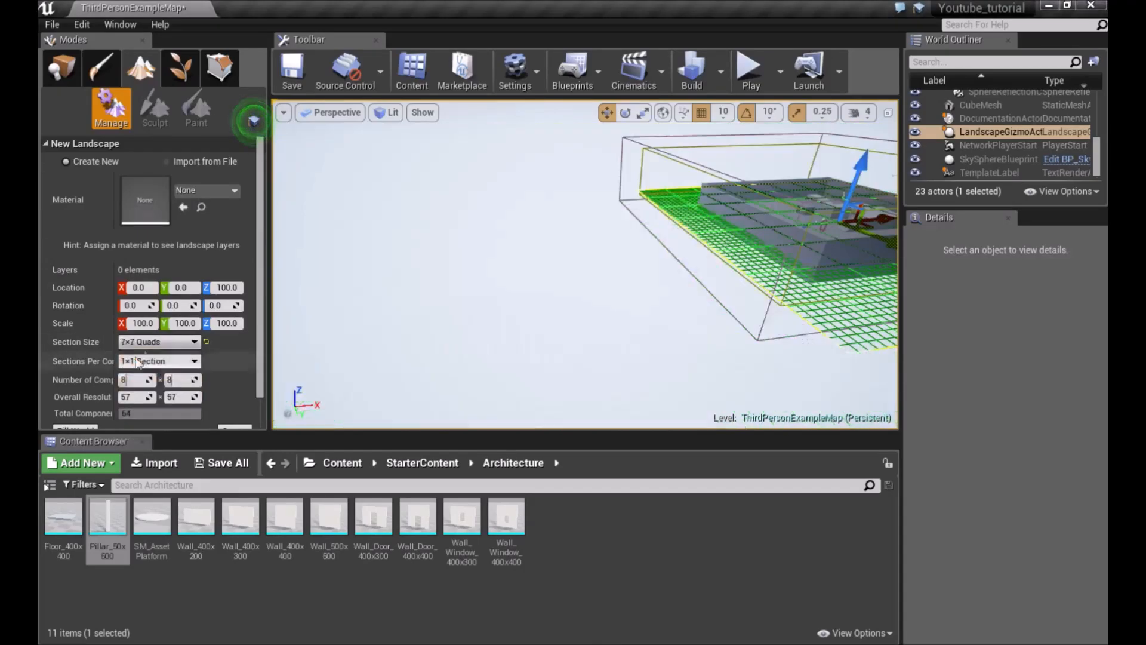
# Assign the M_Ground_Grass material to the new landscape by searching the material list for grass
pyautogui.press('f')
pyautogui.moveTo(536, 266); pyautogui.dragTo(685, 273, button='right')
pyautogui.press('w')
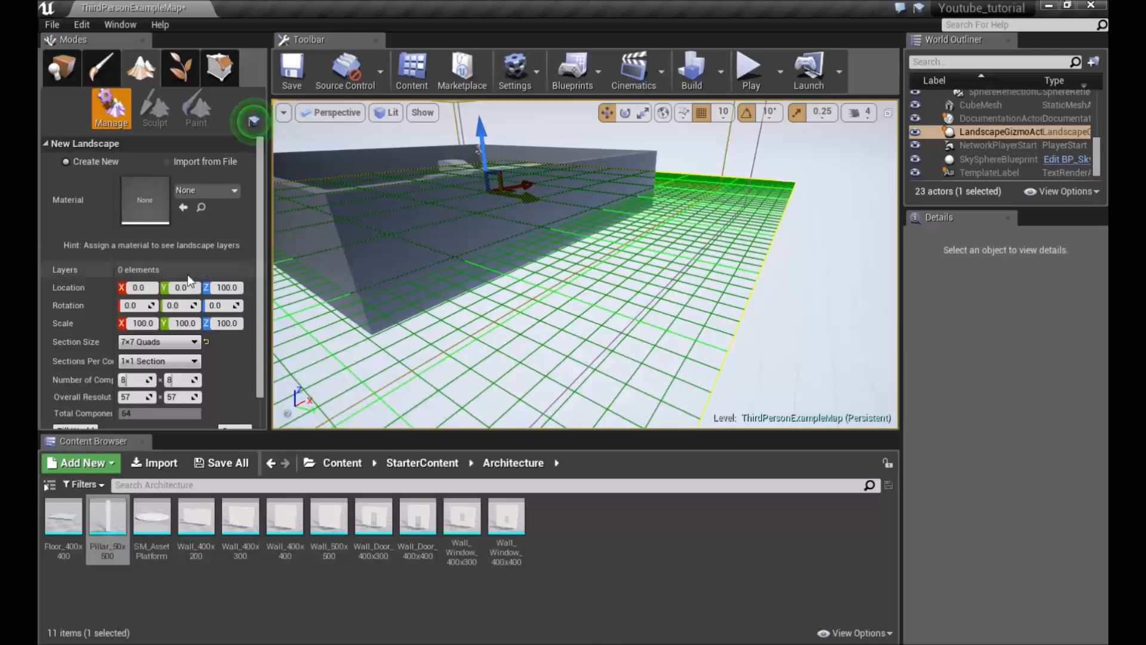
pyautogui.scroll(-1, 187, 274)
pyautogui.click(185, 177)
pyautogui.write('grass')
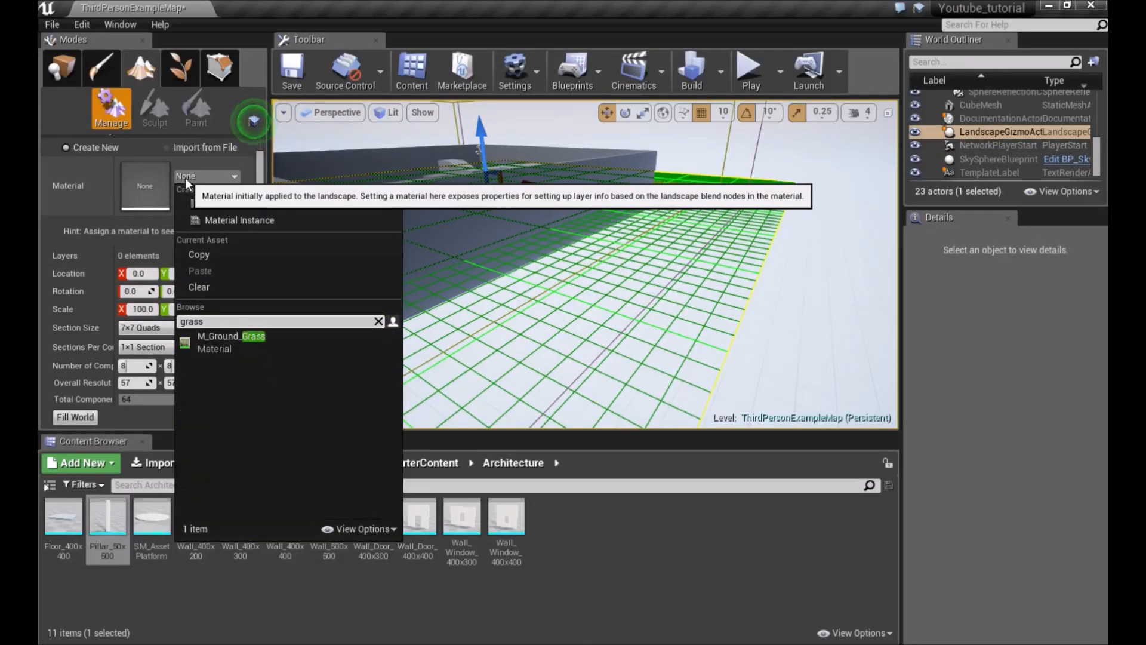
pyautogui.click(214, 337)
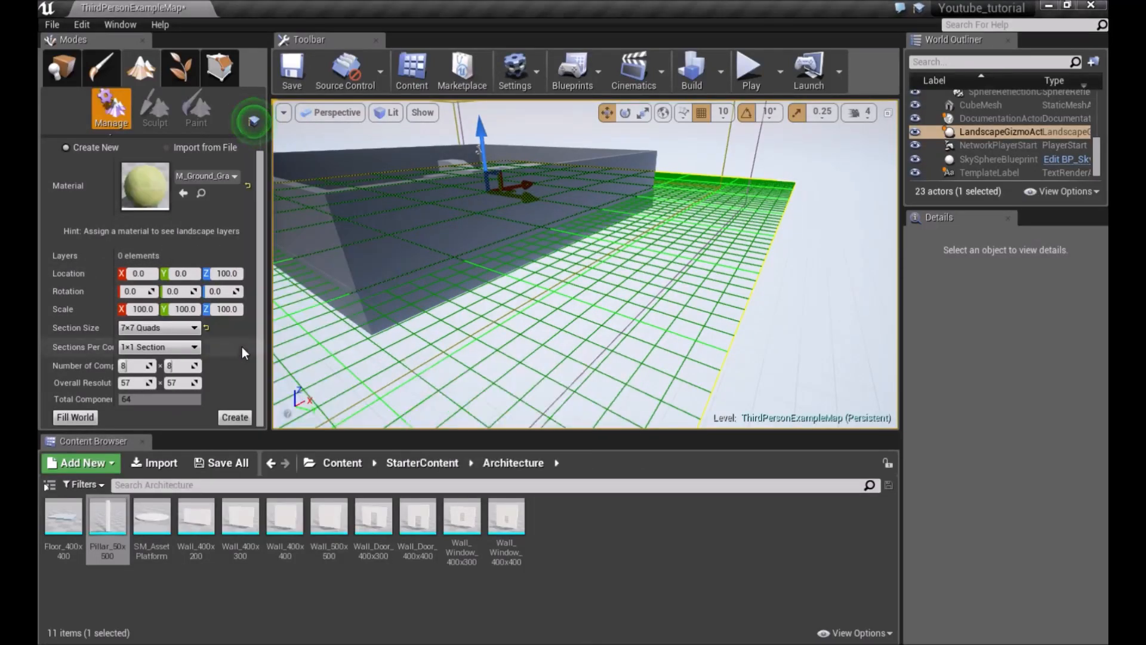
# Create the landscape with the current settings
pyautogui.moveTo(538, 171); pyautogui.dragTo(504, 197, button='right')
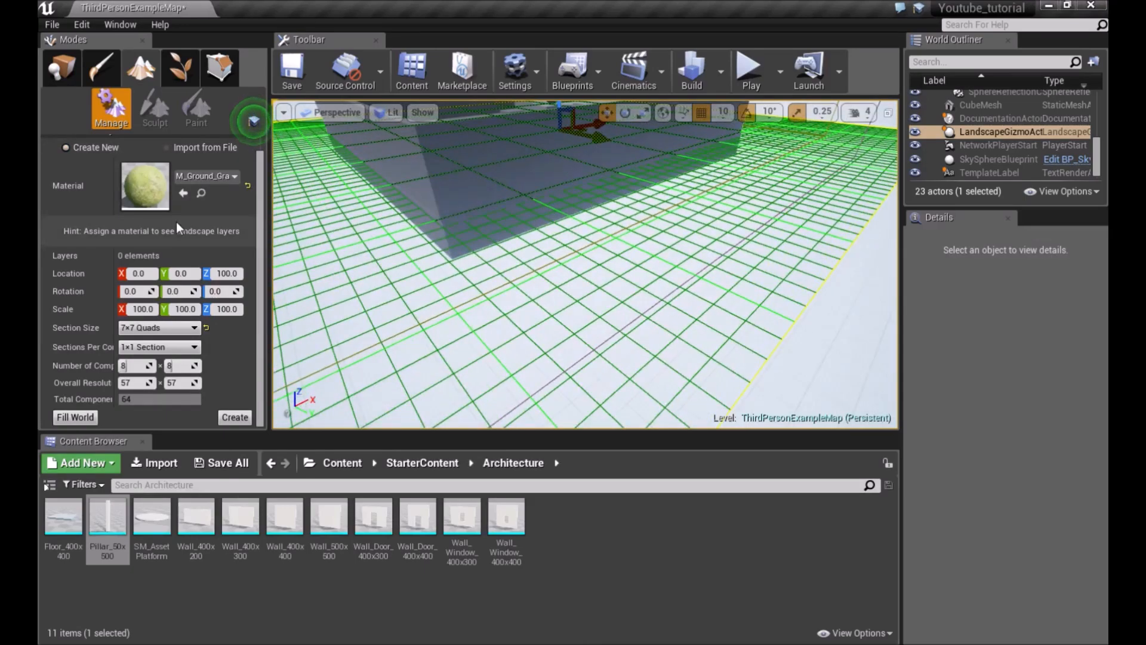
pyautogui.scroll(1, 175, 224)
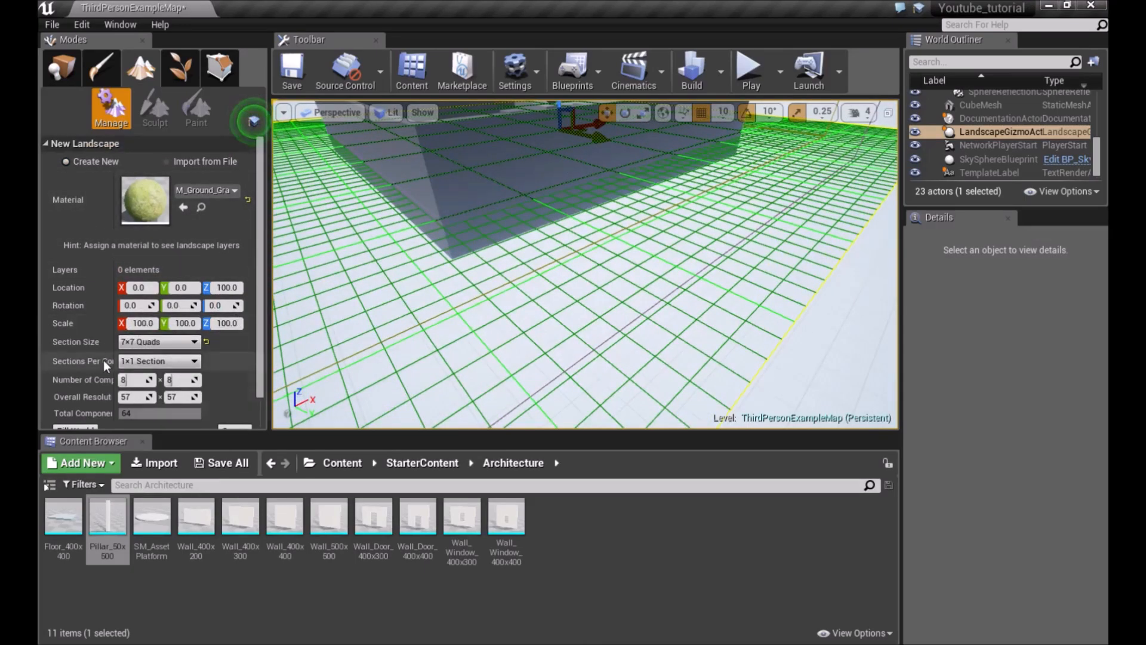
pyautogui.scroll(-1, 103, 360)
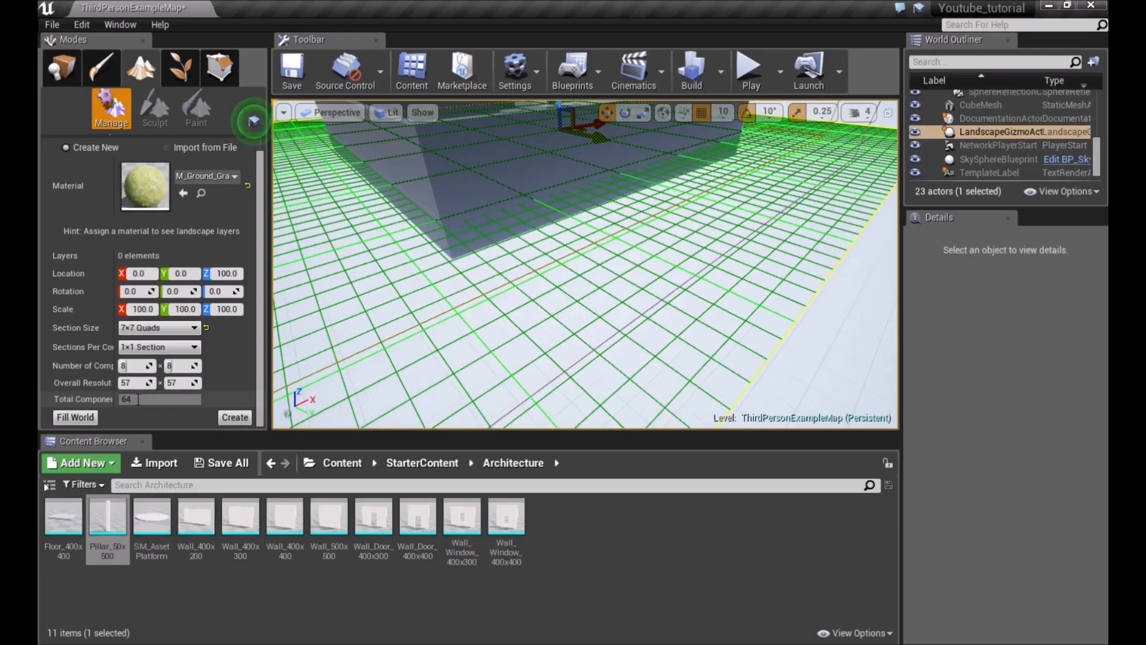
pyautogui.scroll(1, 218, 326)
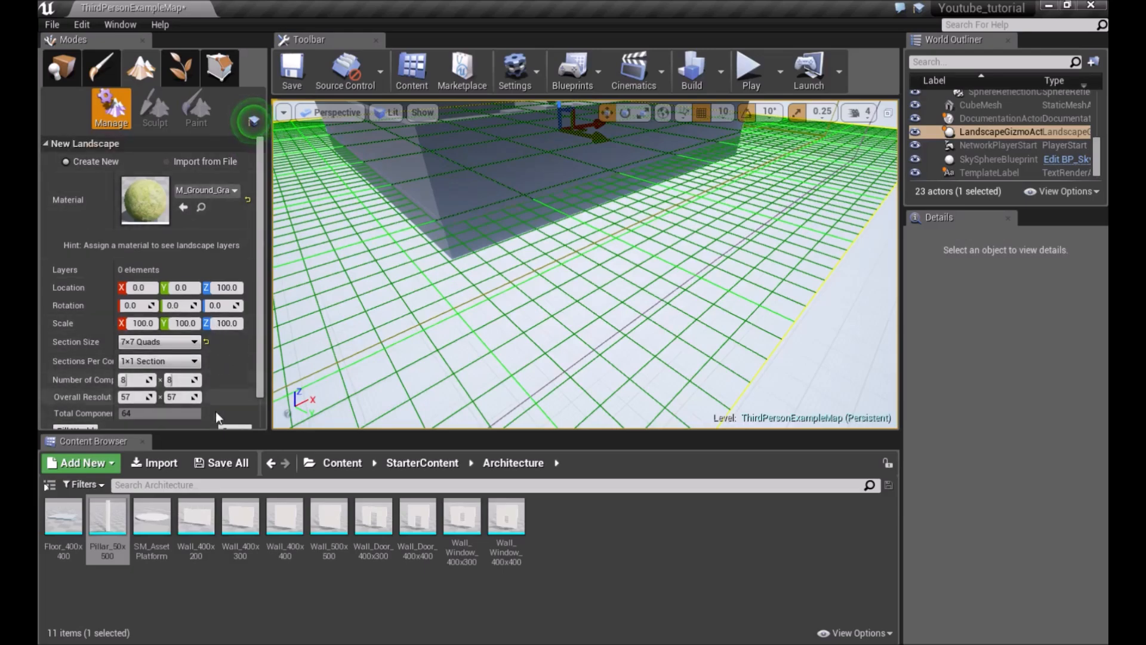
pyautogui.click(239, 428)
# Sculpt raised terrain on the landscape with the Sculpt tool
pyautogui.moveTo(585, 264)
pyautogui.mouseDown(button='right')
pyautogui.moveTo(704, 257)
pyautogui.moveTo(669, 263)
pyautogui.moveTo(621, 334)
pyautogui.moveTo(681, 269)
pyautogui.moveTo(752, 230)
pyautogui.moveTo(731, 233)
pyautogui.moveTo(717, 322)
pyautogui.moveTo(698, 340)
pyautogui.moveTo(573, 310)
pyautogui.moveTo(527, 266)
pyautogui.moveTo(651, 259)
pyautogui.mouseUp(button='right')
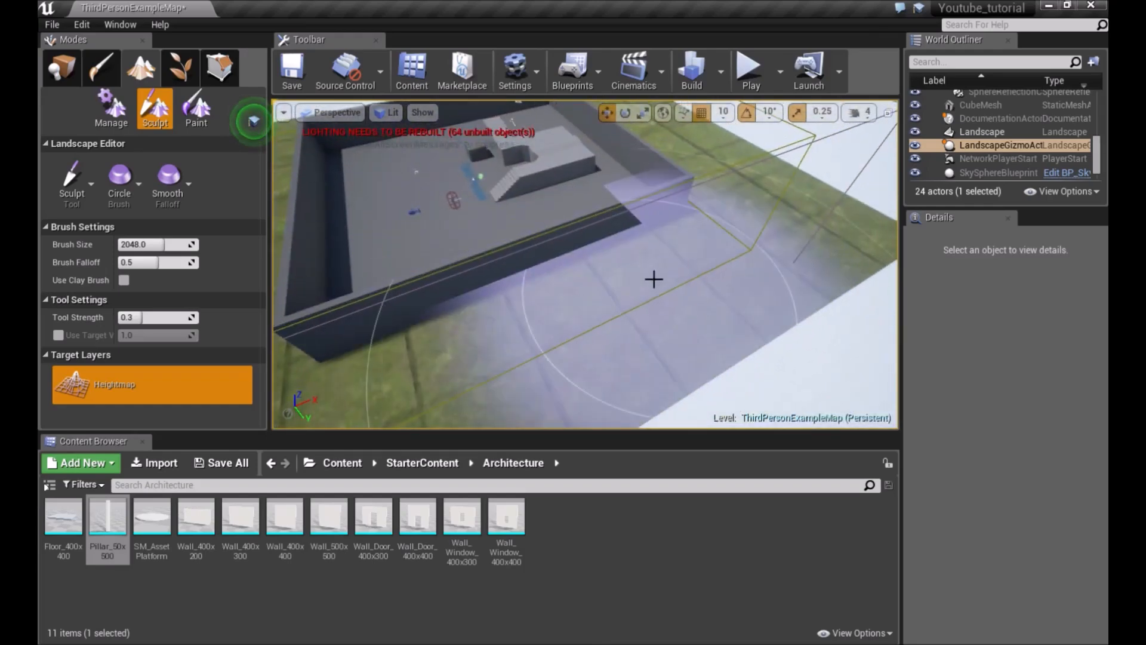
pyautogui.moveTo(596, 263); pyautogui.dragTo(787, 237, button='right')
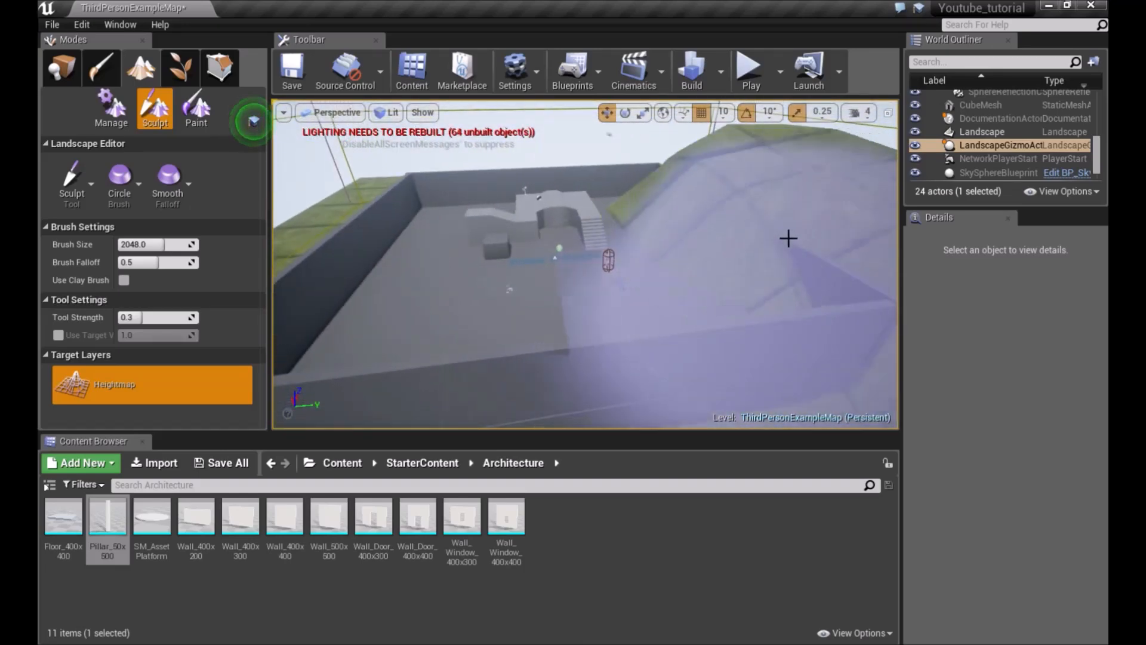
pyautogui.moveTo(705, 262)
pyautogui.mouseDown(button='right')
pyautogui.moveTo(746, 258)
pyautogui.moveTo(705, 262)
pyautogui.mouseUp(button='right')
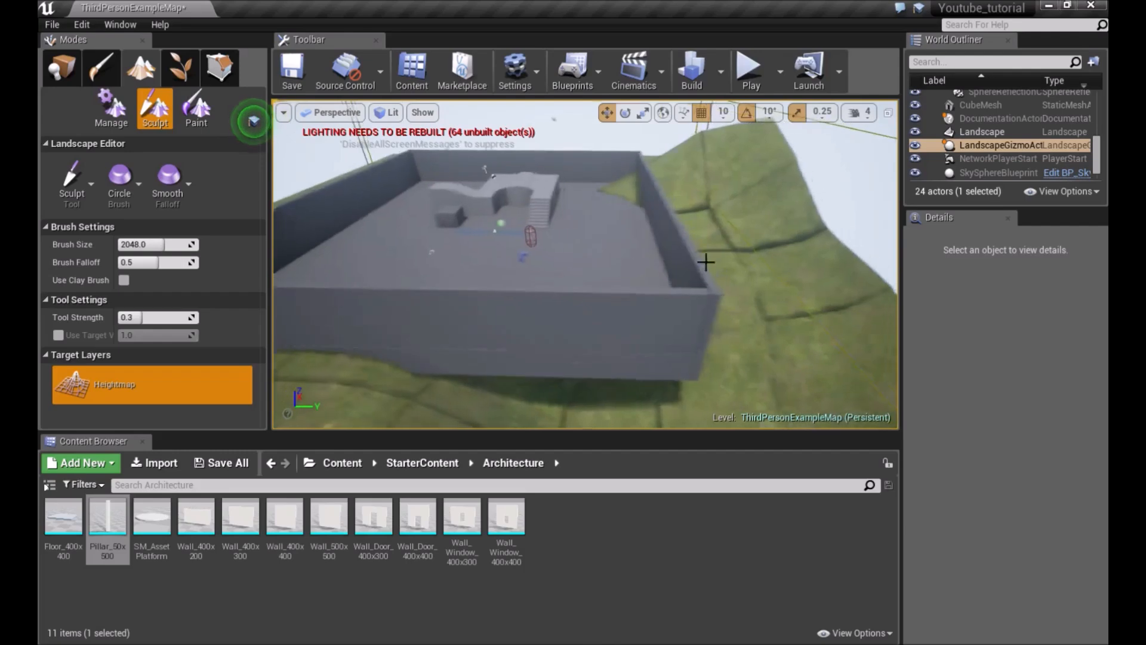
# Undo the sculpting strokes and the landscape creation
pyautogui.hotkey('ctrl', 'z')
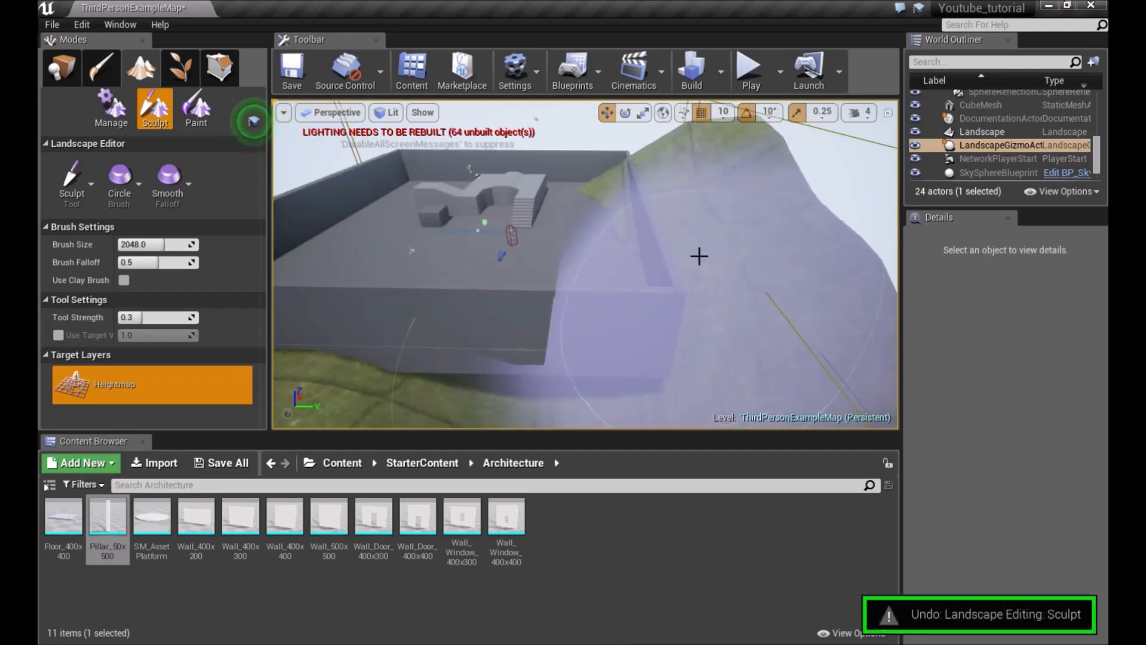
pyautogui.hotkey('ctrl', 'z')
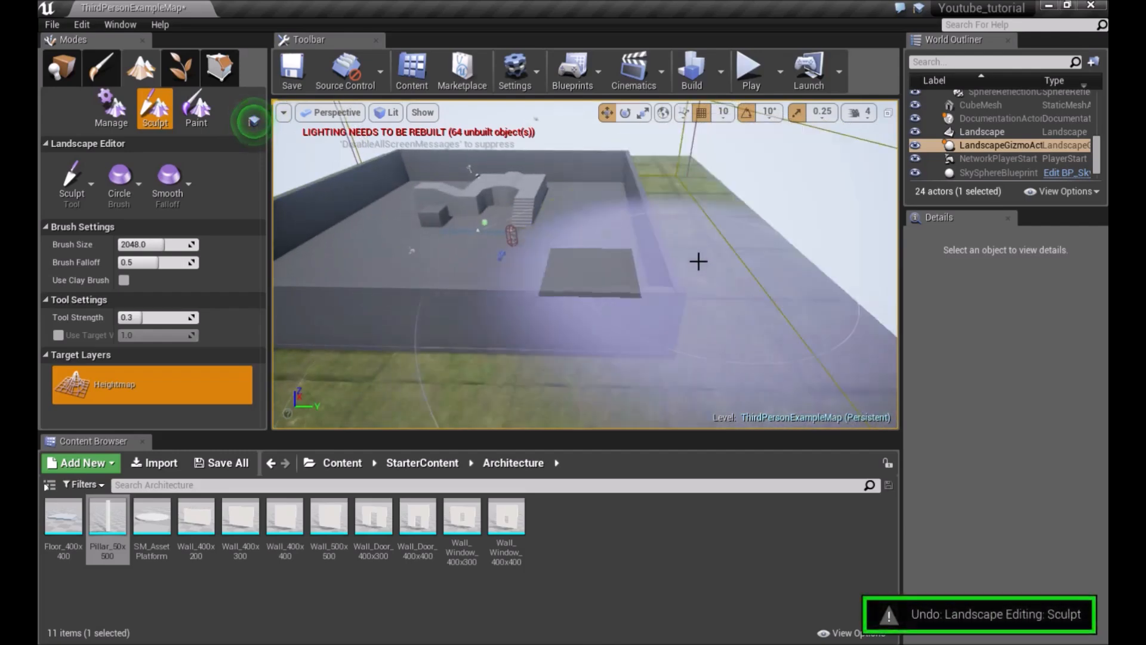
pyautogui.hotkey('ctrl', 'z')
pyautogui.moveTo(657, 230)
pyautogui.mouseDown(button='right')
pyautogui.moveTo(614, 227)
pyautogui.moveTo(656, 229)
pyautogui.mouseUp(button='right')
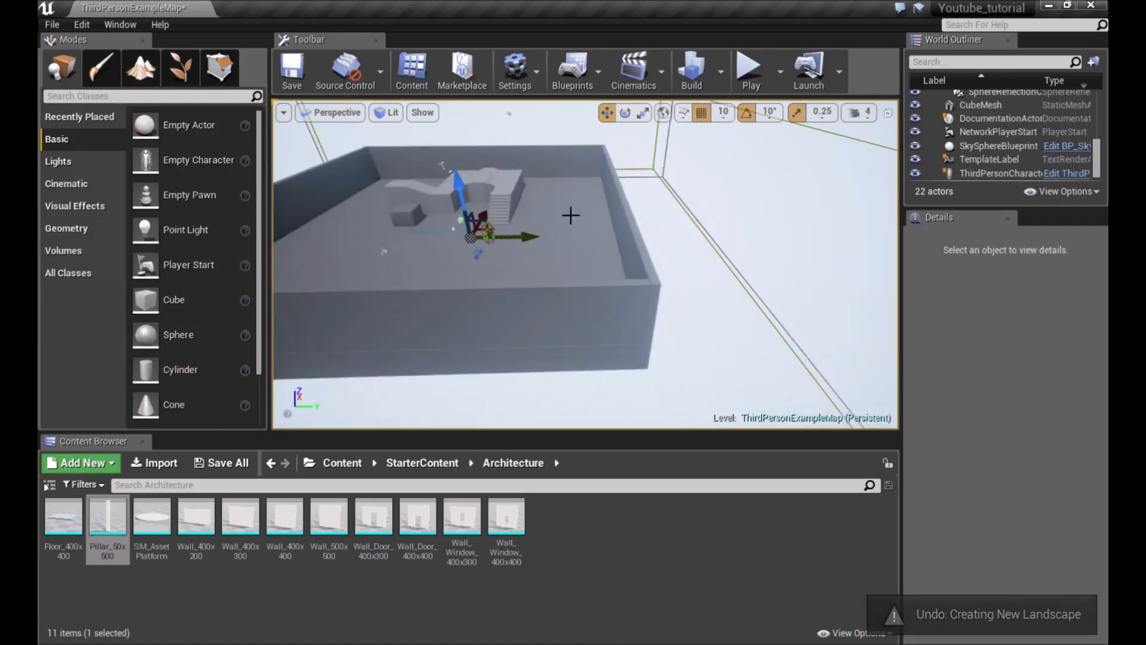
# Reopen Landscape mode and choose to import the new landscape from a file
pyautogui.click(140, 67)
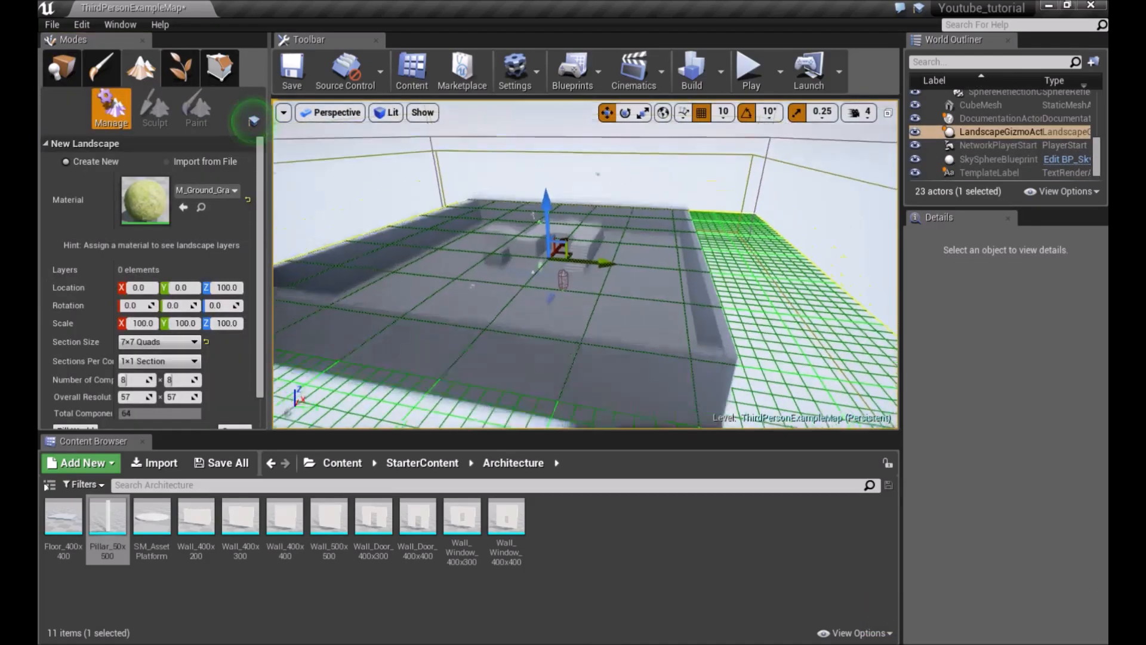
pyautogui.click(167, 161)
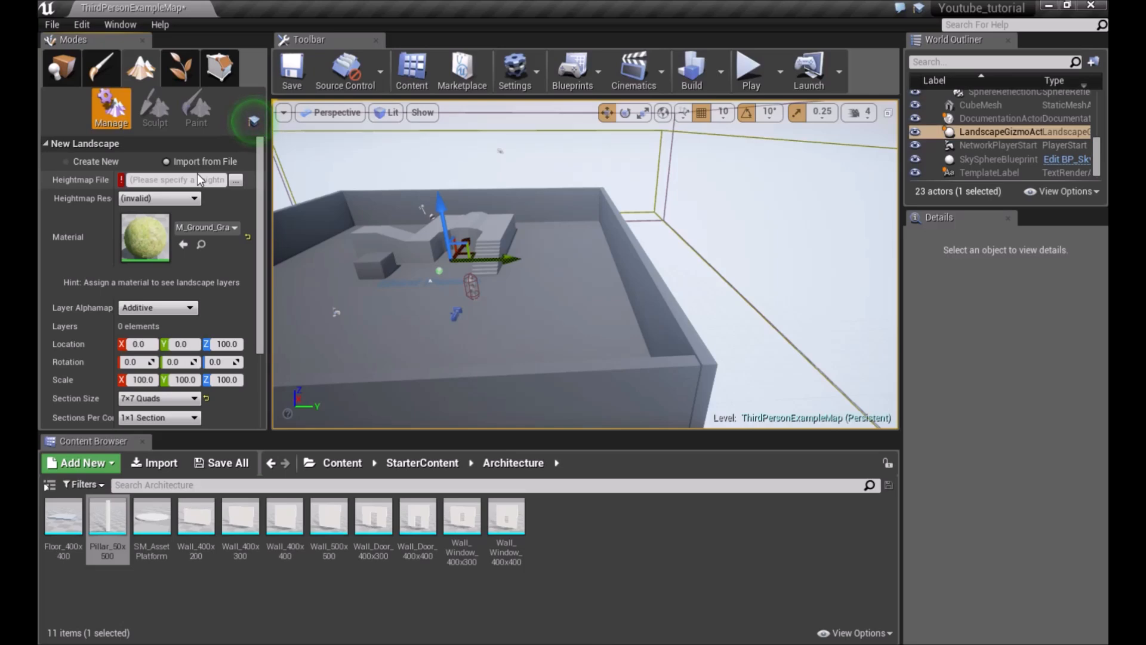
pyautogui.moveTo(385, 199); pyautogui.dragTo(421, 149, button='right')
pyautogui.press('w')
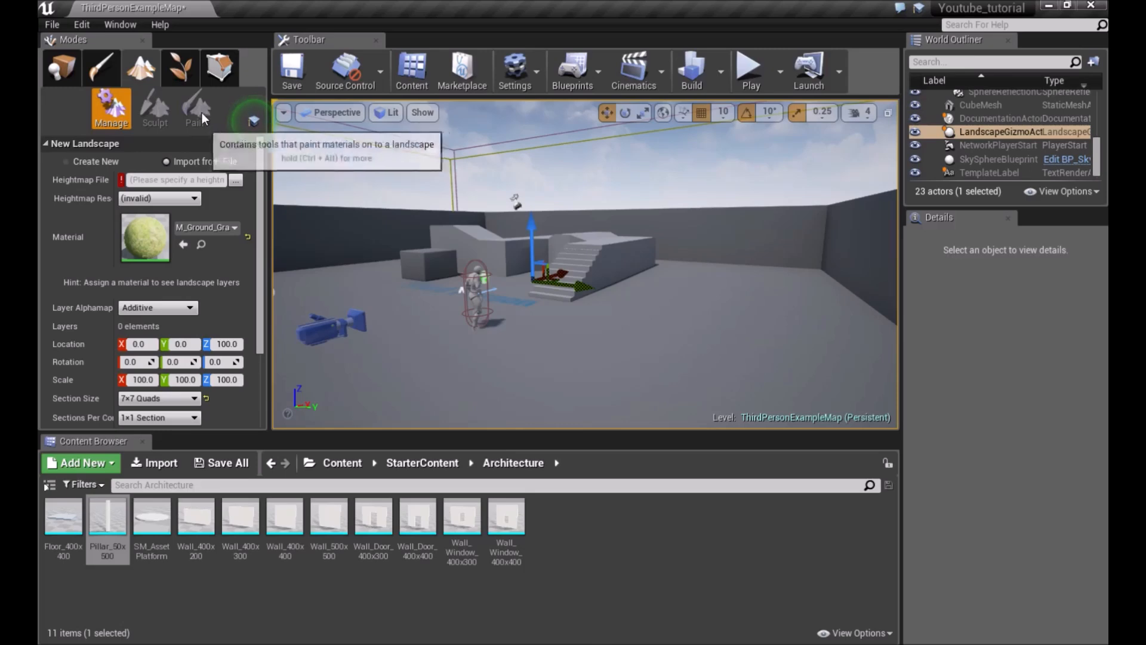
# Switch to Foliage mode
pyautogui.click(178, 75)
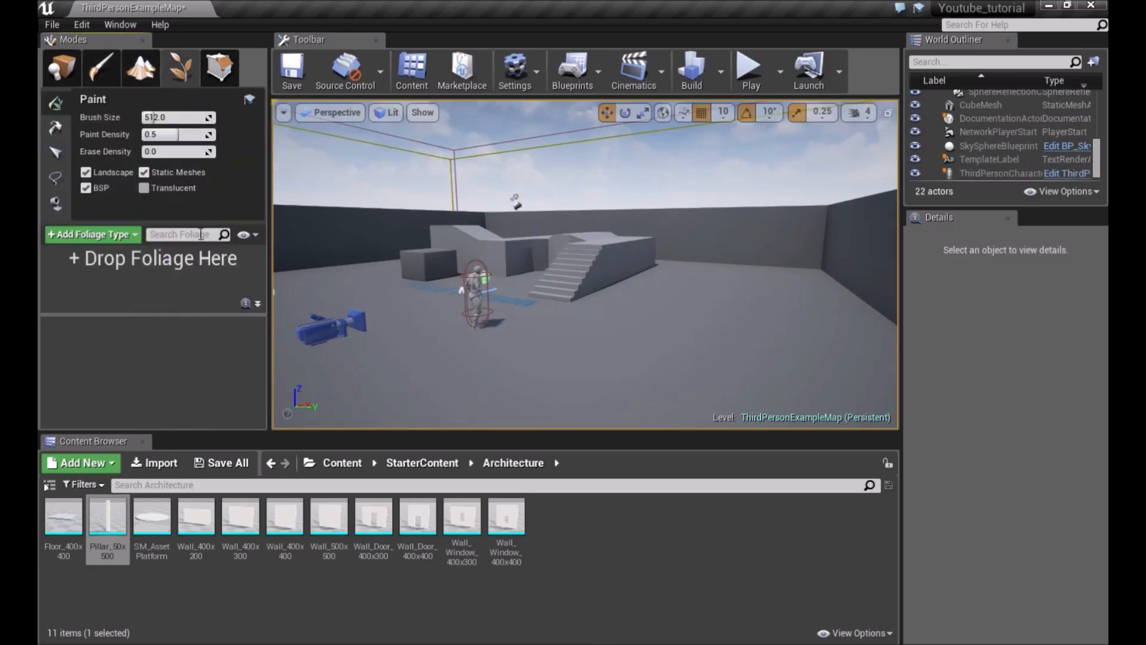
pyautogui.moveTo(593, 268); pyautogui.dragTo(593, 267, button='right')
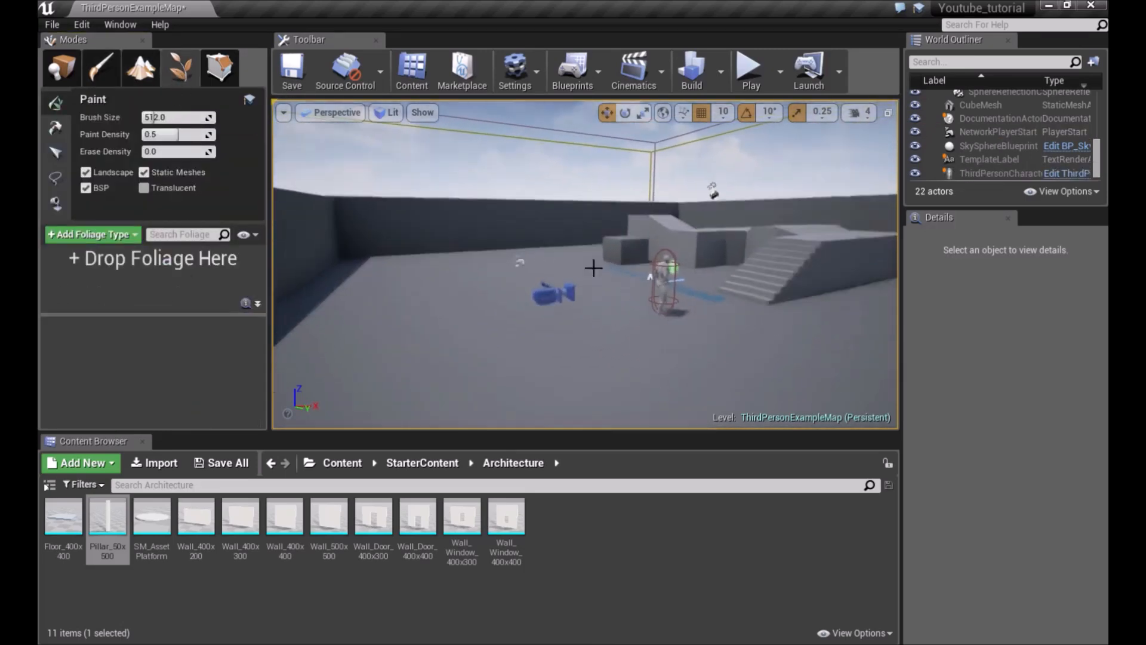
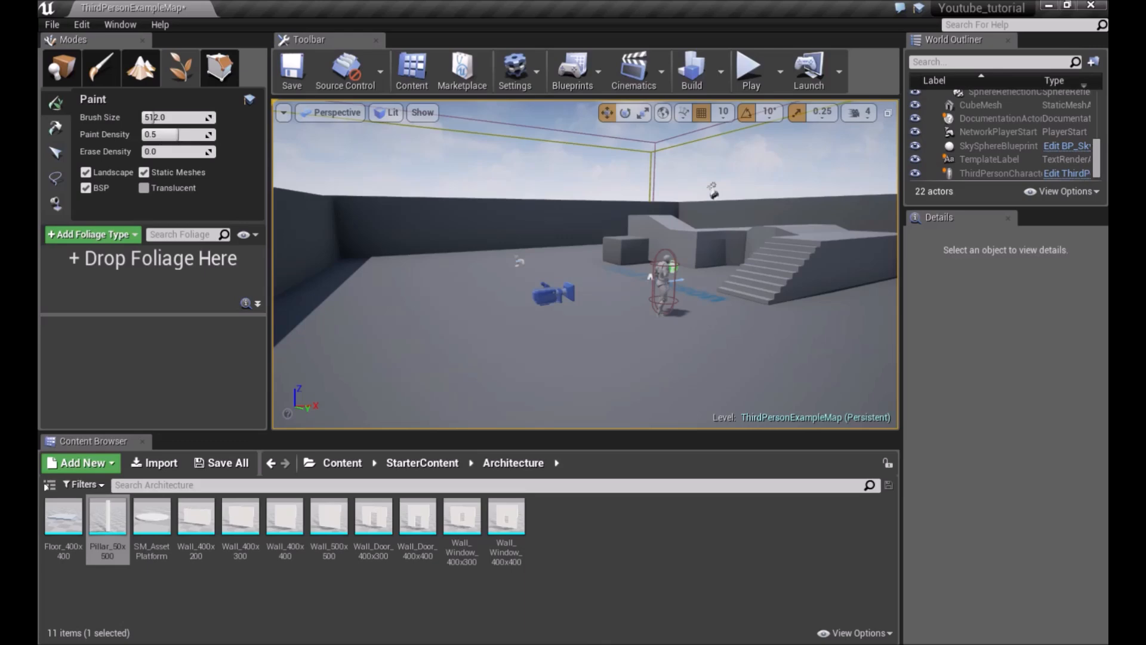
# Open the StarterContent Props folder and add SM_Bush as a foliage type
pyautogui.click(322, 463)
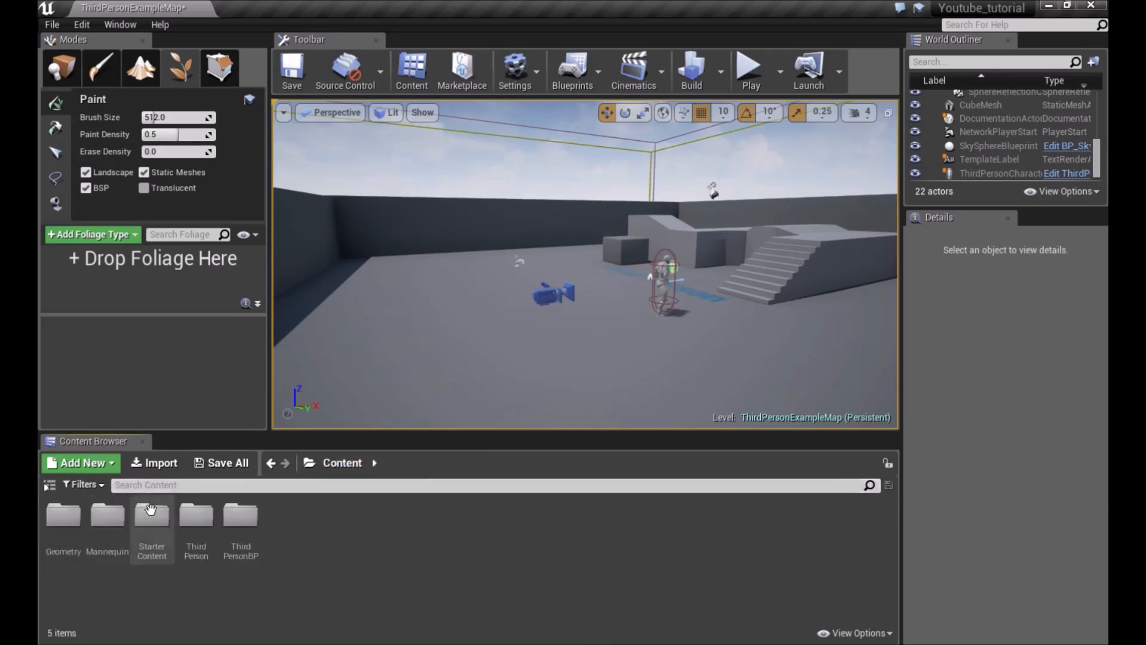
pyautogui.doubleClick(155, 525)
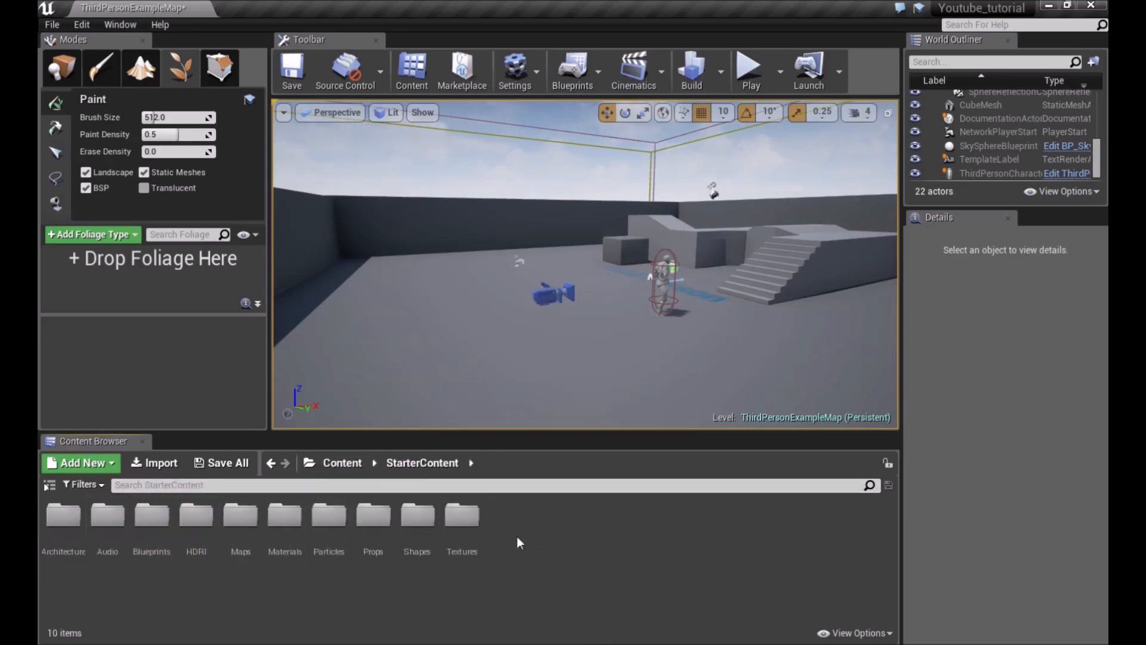
pyautogui.doubleClick(373, 514)
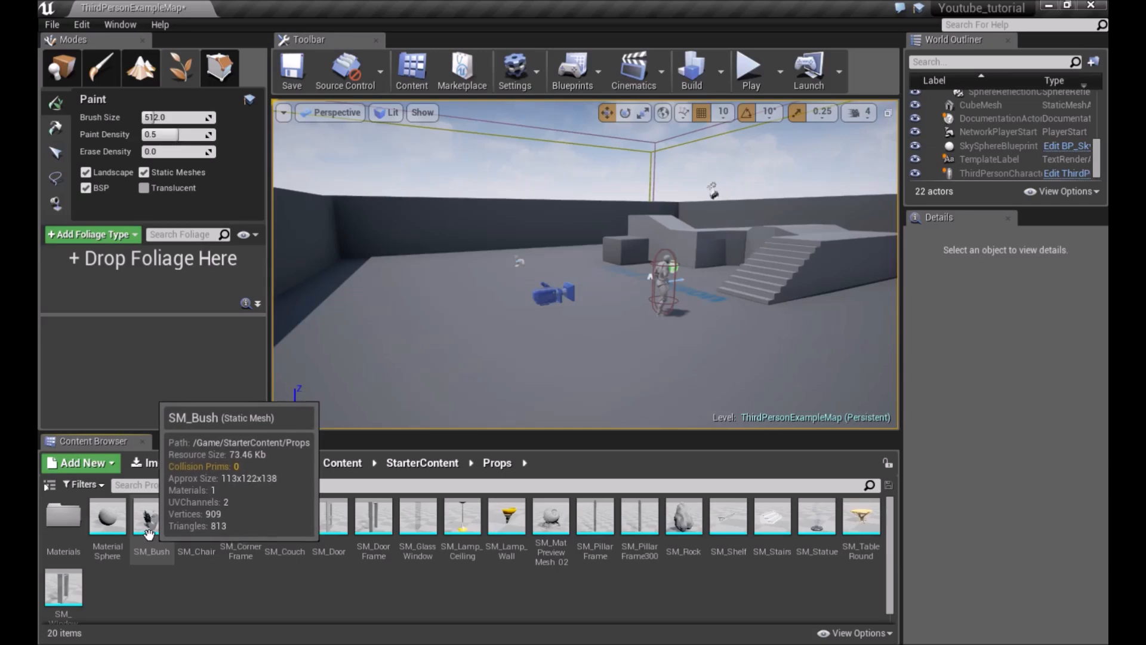
pyautogui.moveTo(157, 537); pyautogui.dragTo(99, 271)
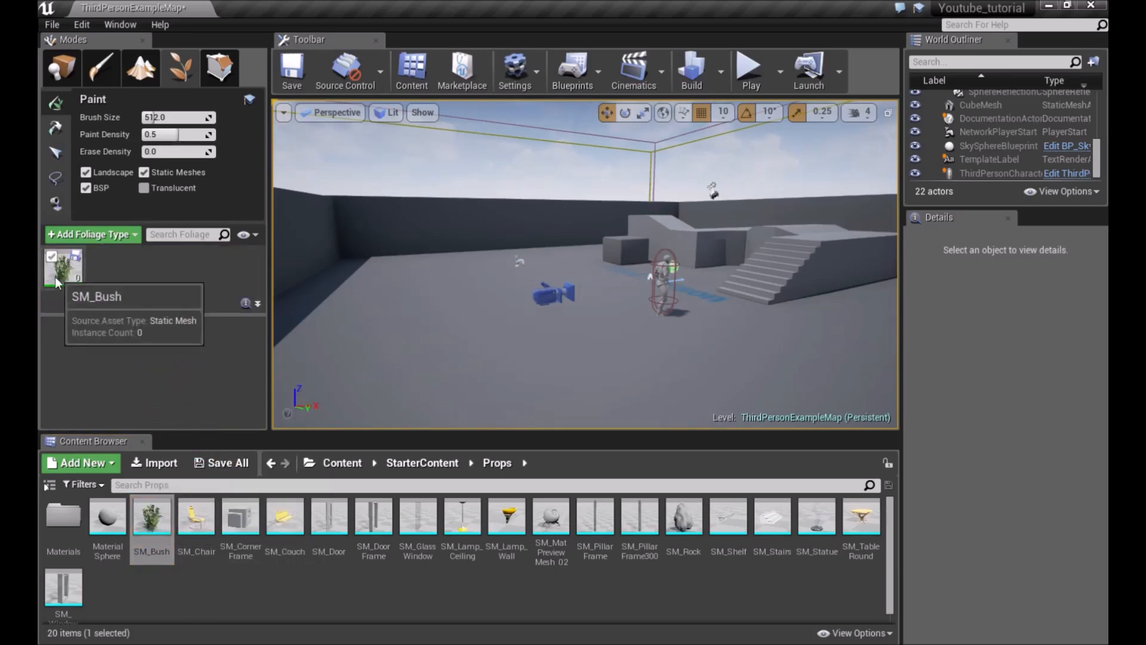
# Paint SM_Bush foliage across the level floor with the Paint tool
pyautogui.moveTo(517, 320)
pyautogui.mouseDown(button='right')
pyautogui.moveTo(517, 382)
pyautogui.moveTo(508, 322)
pyautogui.moveTo(476, 304)
pyautogui.moveTo(494, 327)
pyautogui.mouseUp(button='right')
pyautogui.press('s')
pyautogui.click(184, 62)
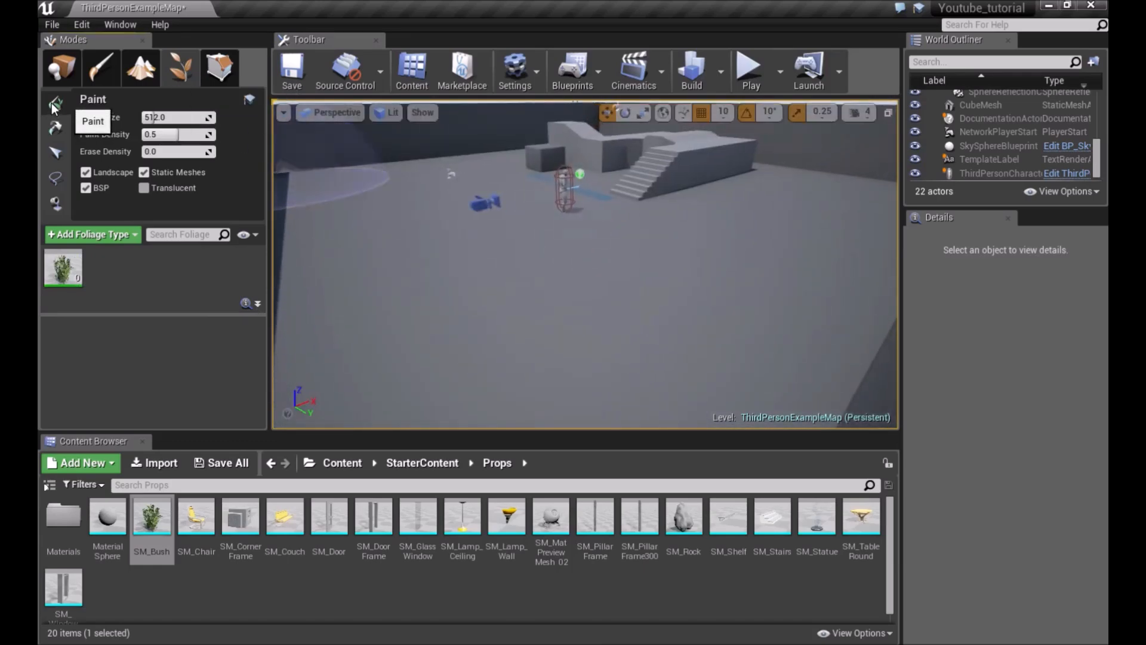
pyautogui.moveTo(493, 217)
pyautogui.mouseDown(button='right')
pyautogui.moveTo(477, 235)
pyautogui.moveTo(493, 218)
pyautogui.moveTo(549, 200)
pyautogui.mouseUp(button='right')
pyautogui.moveTo(635, 192)
pyautogui.mouseDown(button='right')
pyautogui.moveTo(635, 251)
pyautogui.moveTo(621, 179)
pyautogui.moveTo(621, 204)
pyautogui.mouseUp(button='right')
pyautogui.moveTo(588, 260)
pyautogui.mouseDown(button='right')
pyautogui.moveTo(629, 287)
pyautogui.moveTo(554, 296)
pyautogui.mouseUp(button='right')
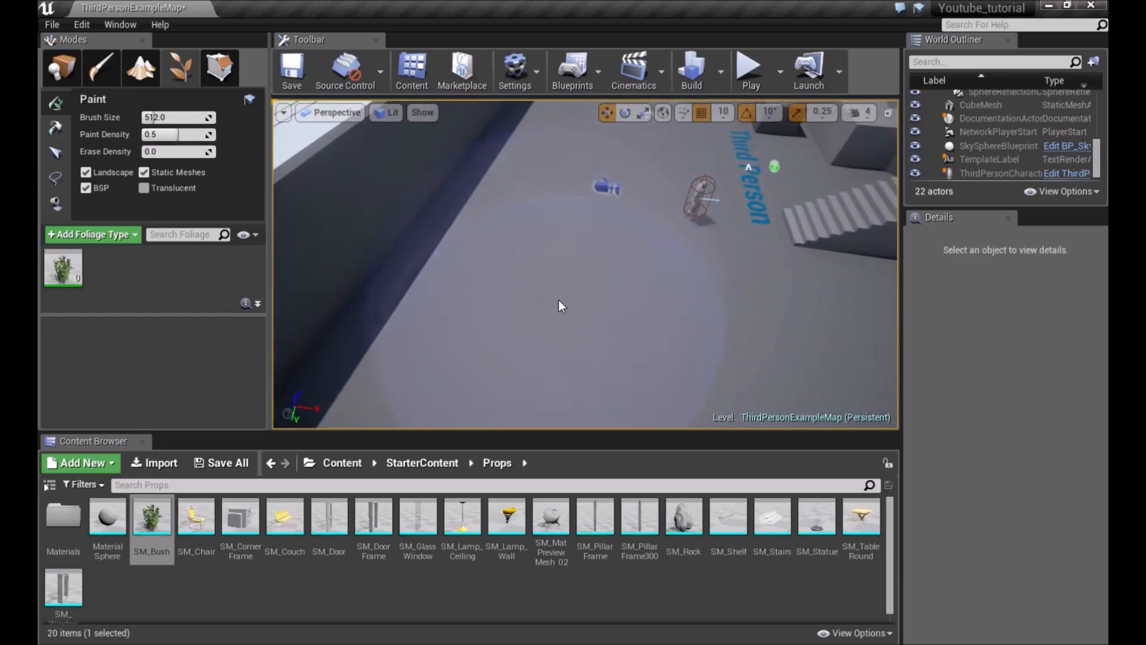
pyautogui.click(559, 300)
pyautogui.moveTo(560, 296)
pyautogui.mouseDown(button='right')
pyautogui.moveTo(597, 292)
pyautogui.moveTo(477, 298)
pyautogui.moveTo(412, 253)
pyautogui.moveTo(526, 301)
pyautogui.moveTo(478, 311)
pyautogui.moveTo(448, 269)
pyautogui.moveTo(424, 262)
pyautogui.moveTo(454, 311)
pyautogui.moveTo(566, 290)
pyautogui.mouseUp(button='right')
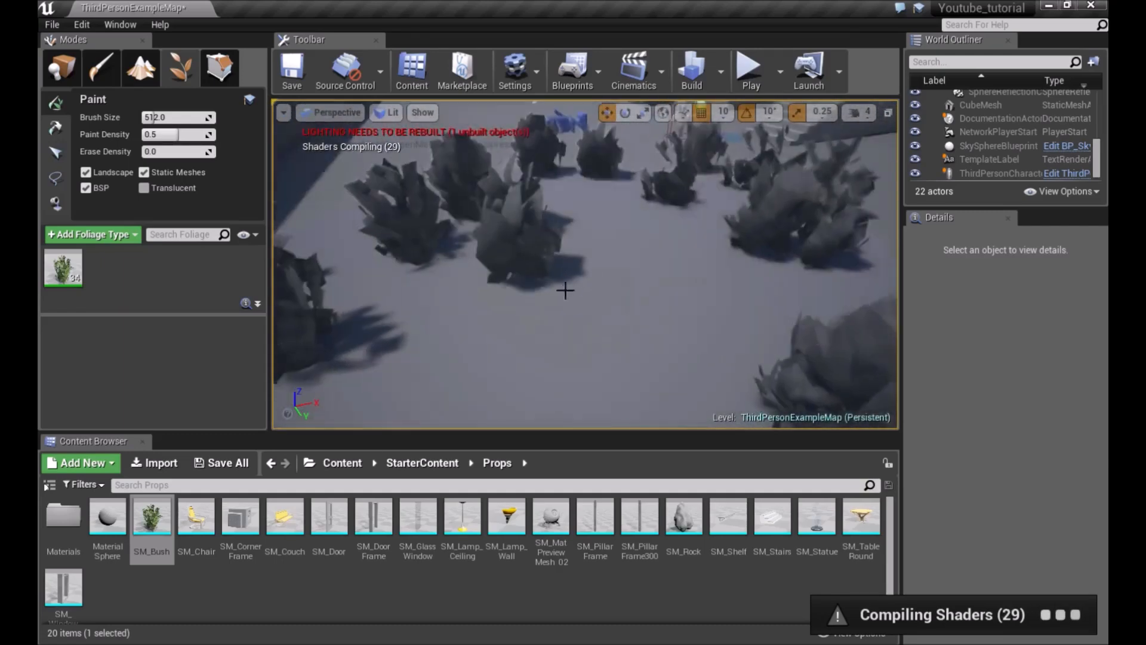
pyautogui.moveTo(722, 244); pyautogui.dragTo(895, 254, button='right')
pyautogui.moveTo(412, 170)
pyautogui.mouseDown(button='right')
pyautogui.moveTo(393, 179)
pyautogui.moveTo(385, 164)
pyautogui.mouseUp(button='right')
pyautogui.moveTo(579, 176); pyautogui.dragTo(573, 179, button='right')
# Select the SM_Bush foliage type and examine its mesh and painting settings
pyautogui.click(60, 269)
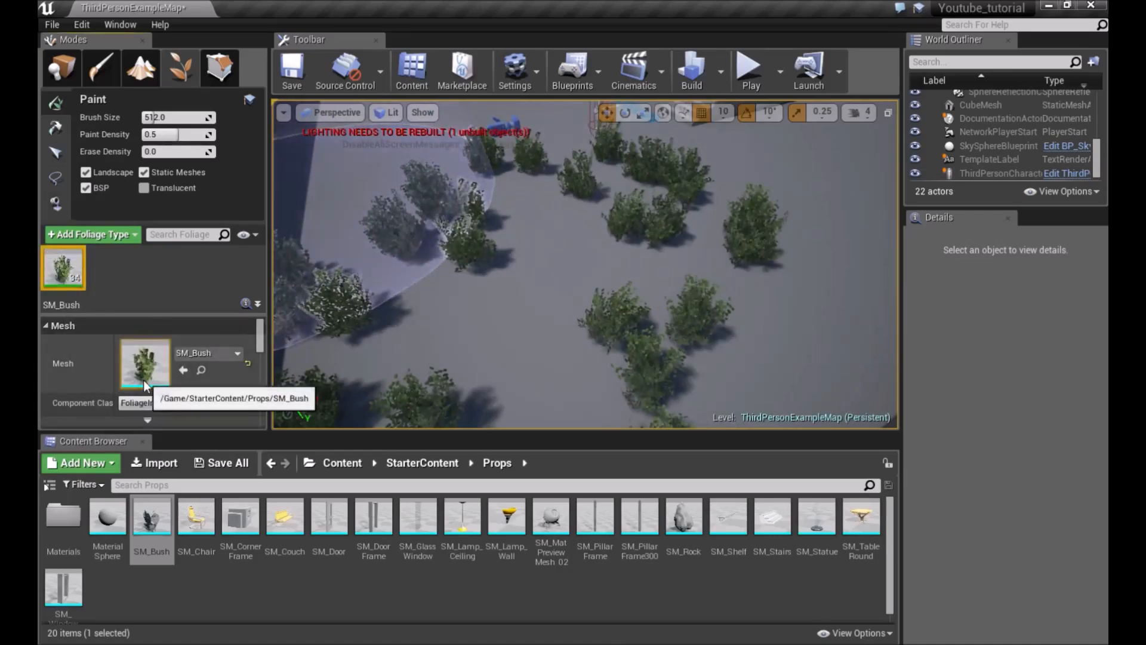
pyautogui.scroll(-4, 146, 382)
pyautogui.moveTo(418, 262)
pyautogui.mouseDown(button='right')
pyautogui.moveTo(418, 203)
pyautogui.moveTo(421, 275)
pyautogui.moveTo(427, 203)
pyautogui.mouseUp(button='right')
pyautogui.moveTo(531, 263)
pyautogui.mouseDown(button='right')
pyautogui.moveTo(537, 316)
pyautogui.moveTo(534, 266)
pyautogui.mouseUp(button='right')
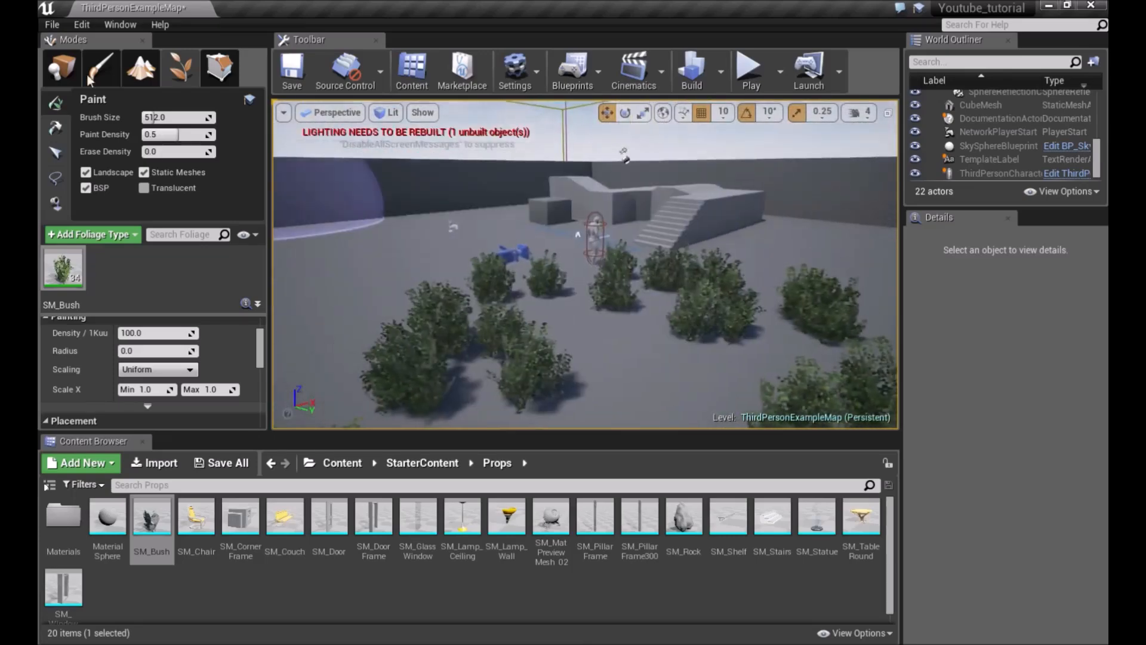
# Look through Geometry Editing mode and the Place mode's Volumes, Lights, Cinematic and Visual Effects categories
pyautogui.click(219, 67)
pyautogui.press('w')
pyautogui.moveTo(364, 177); pyautogui.dragTo(364, 140, button='right')
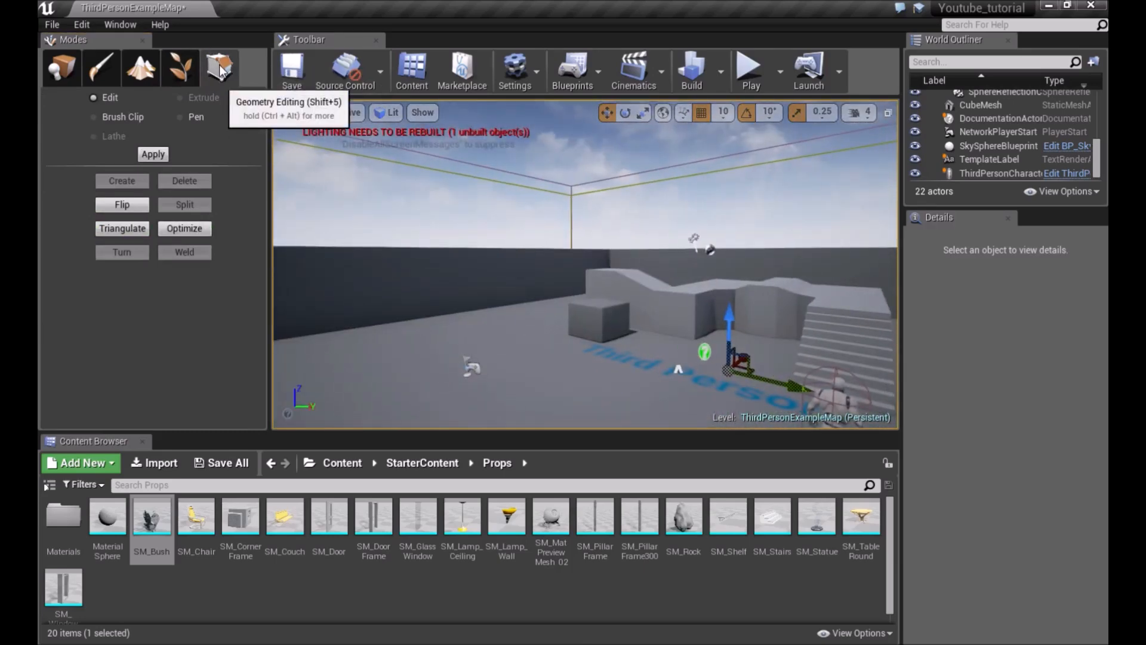
pyautogui.moveTo(378, 179); pyautogui.dragTo(378, 181, button='right')
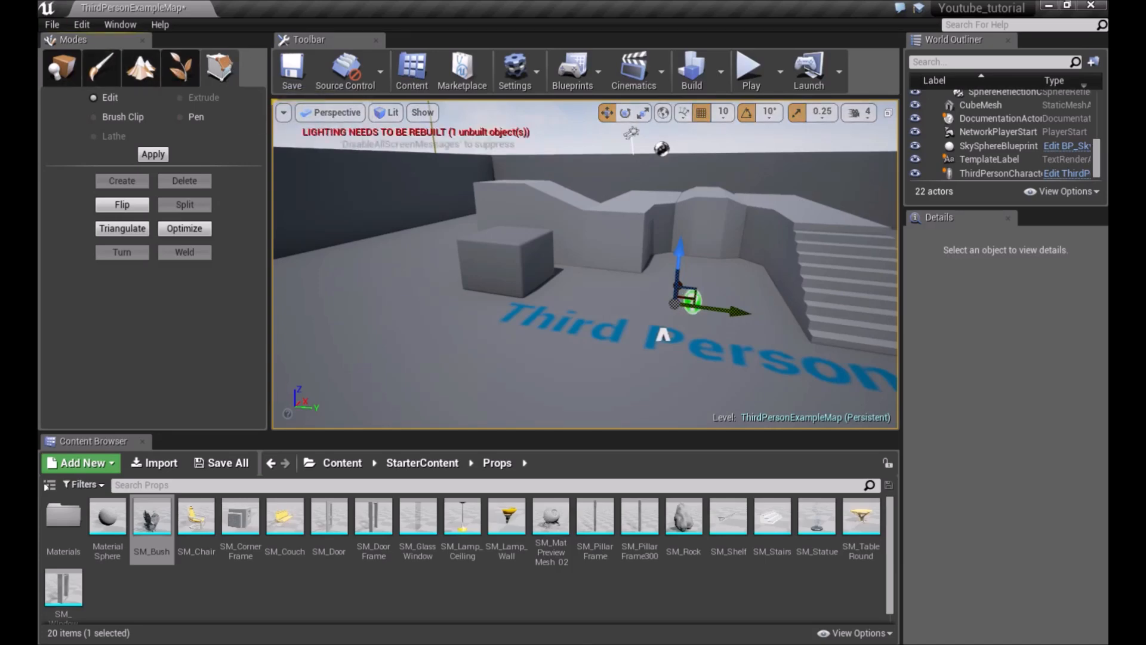
pyautogui.click(62, 68)
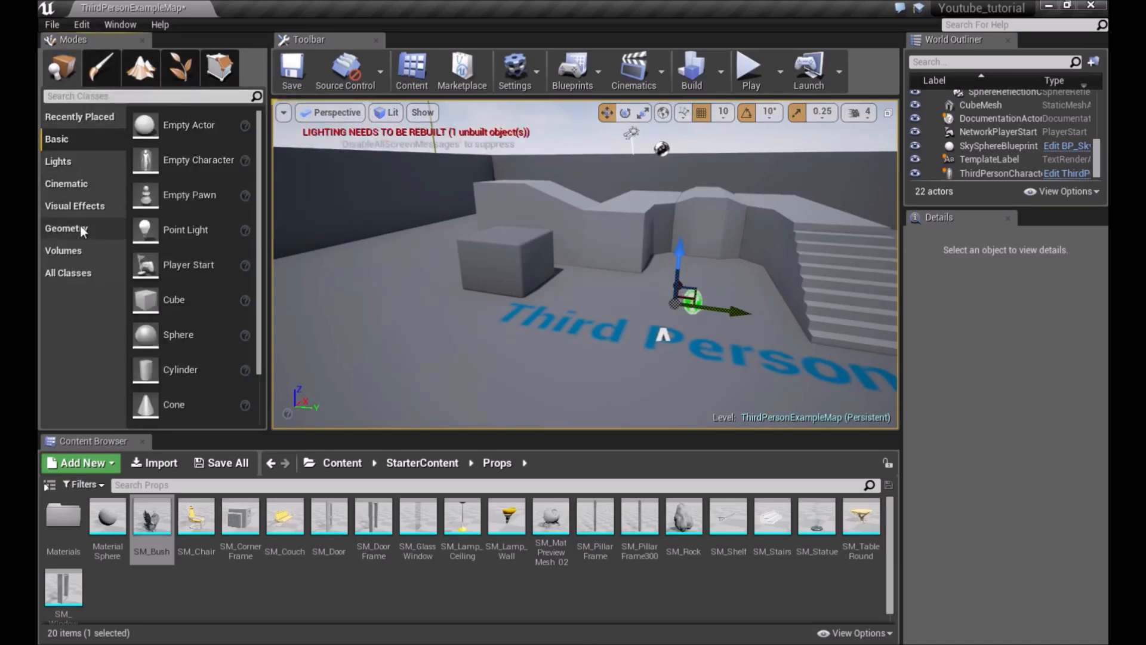
pyautogui.click(66, 250)
pyautogui.click(69, 160)
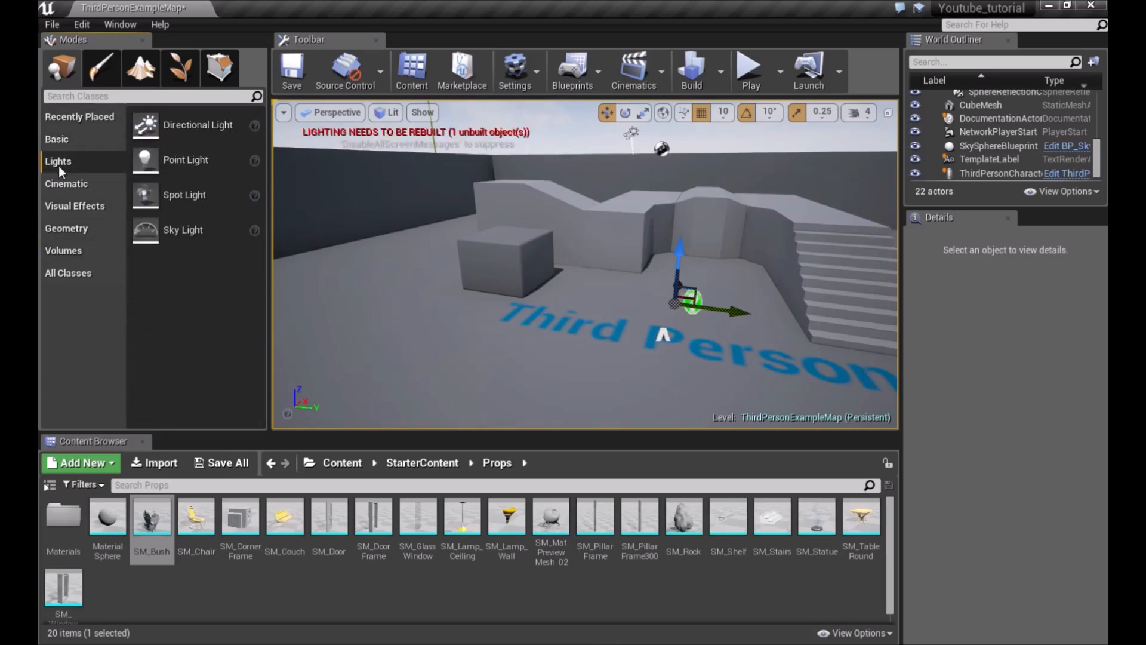
pyautogui.click(59, 183)
pyautogui.click(65, 205)
# Place a Box brush from the Geometry category into the level and switch to Geometry Editing mode
pyautogui.click(67, 227)
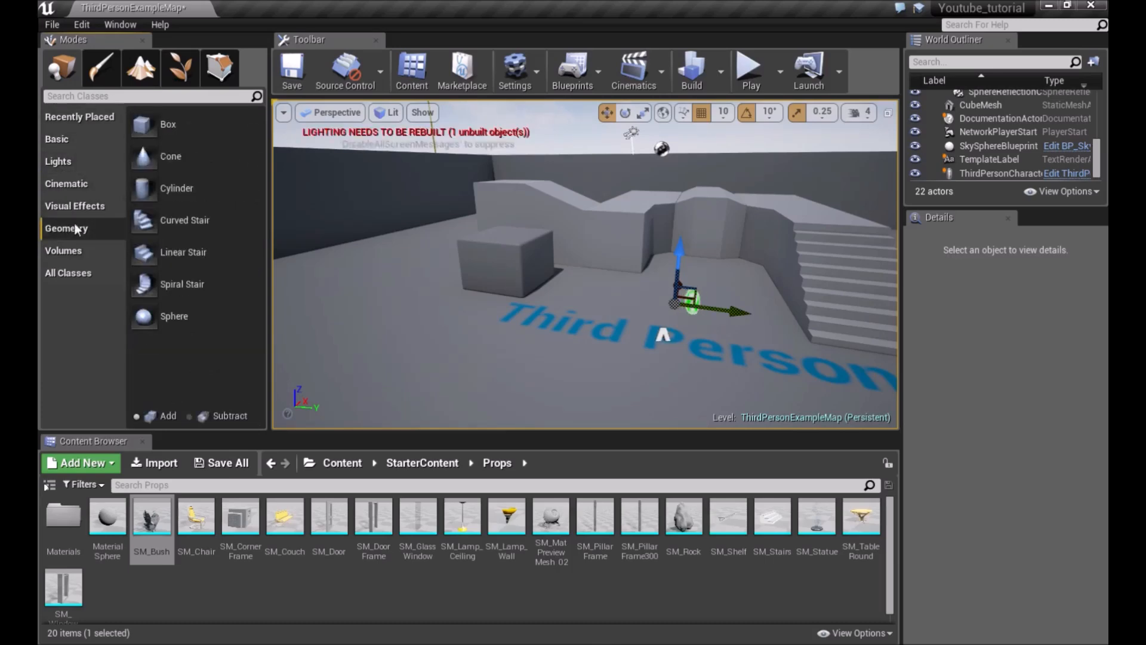
pyautogui.moveTo(161, 128); pyautogui.dragTo(338, 270)
pyautogui.moveTo(395, 390); pyautogui.dragTo(394, 391)
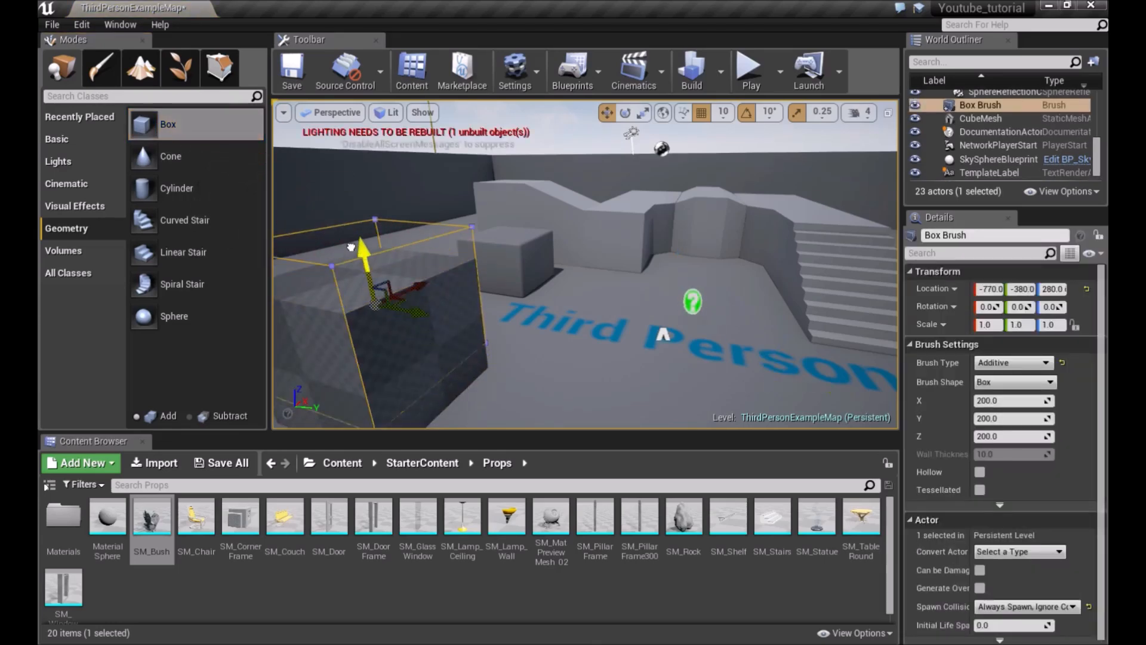
pyautogui.press('f')
pyautogui.hotkey('shift', '5')
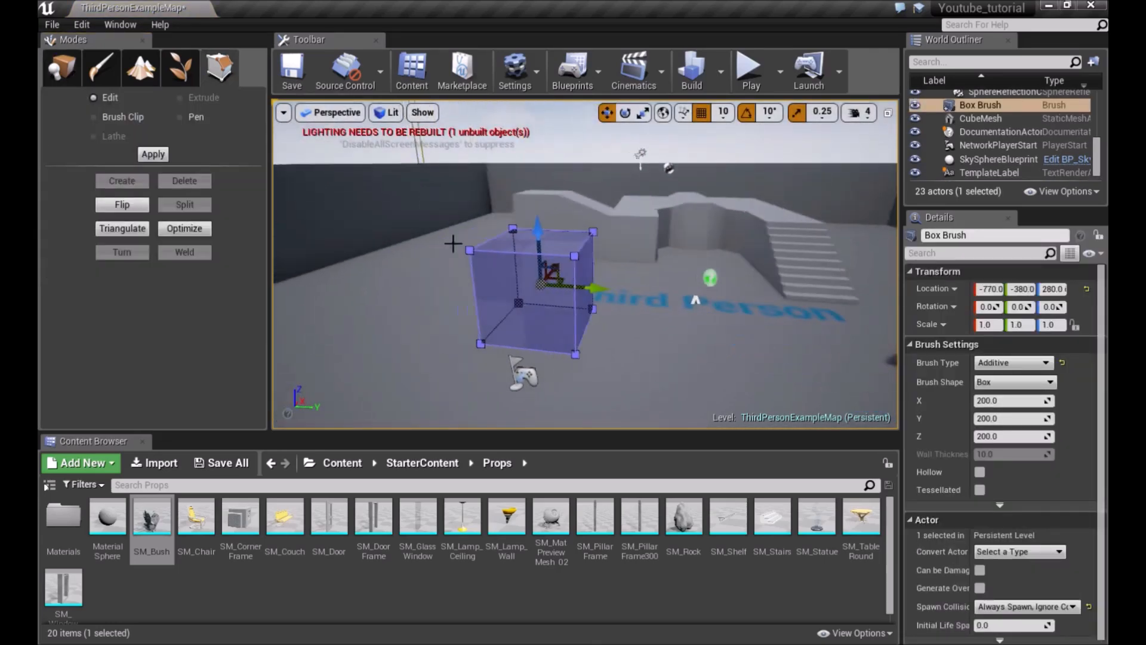
# Reshape the Box brush by moving its faces and top edge into a slanted shape
pyautogui.click(543, 303)
pyautogui.keyDown('alt'); pyautogui.moveTo(660, 287); pyautogui.dragTo(621, 282); pyautogui.keyUp('alt')
pyautogui.moveTo(539, 268); pyautogui.dragTo(582, 268)
pyautogui.moveTo(568, 185); pyautogui.dragTo(537, 200, button='right')
pyautogui.press('w')
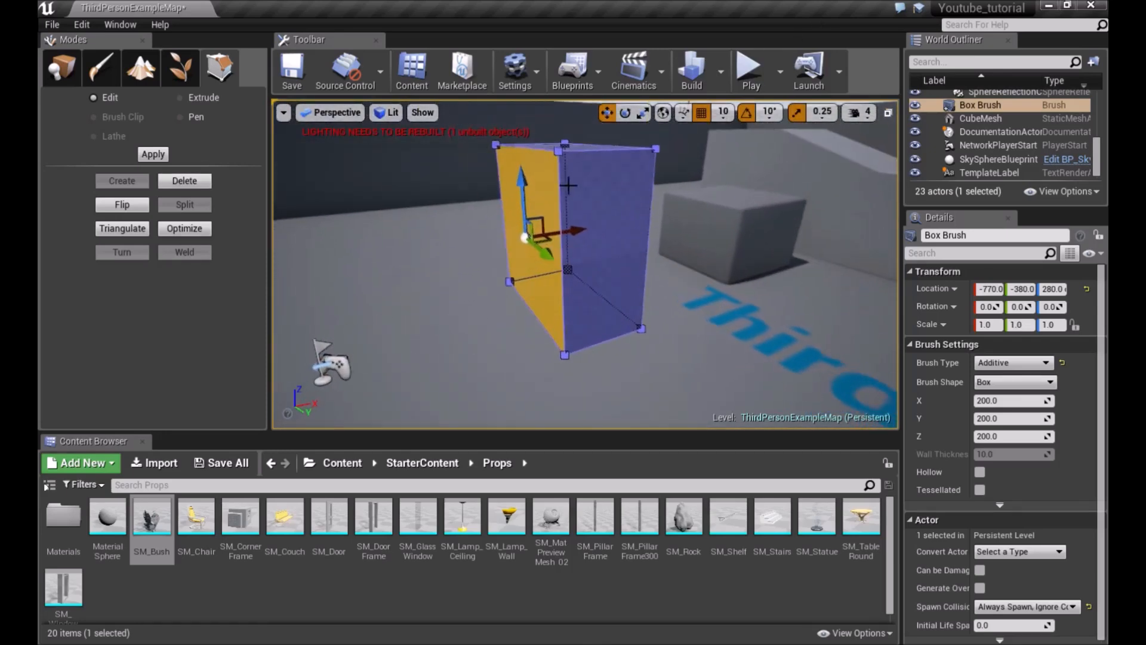
pyautogui.click(531, 144)
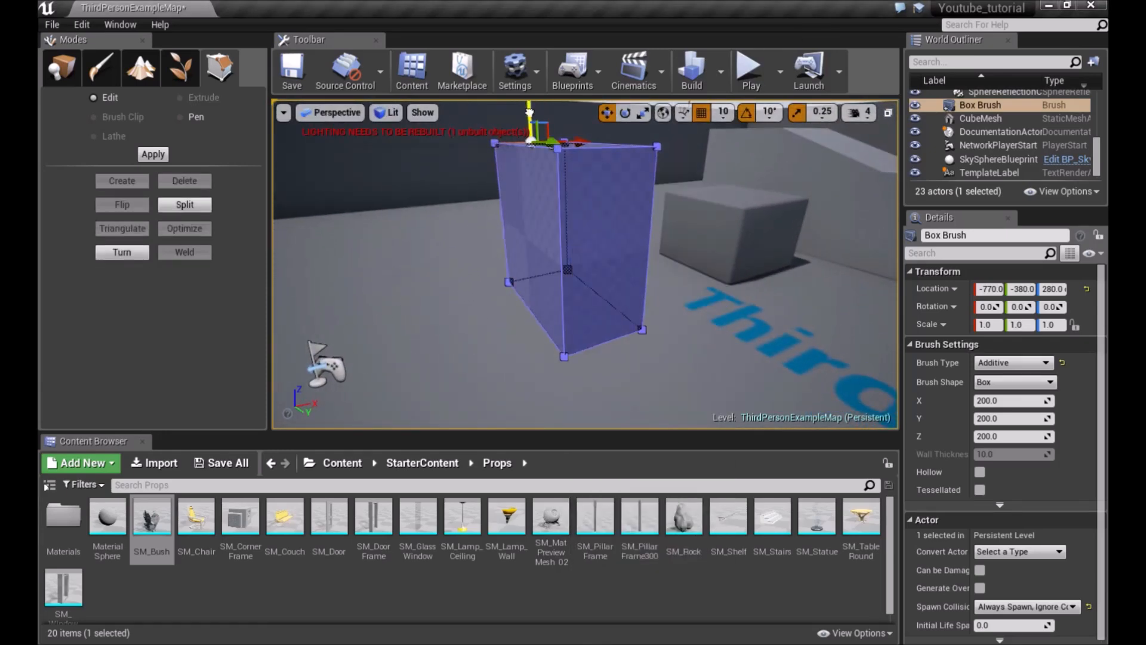
pyautogui.moveTo(510, 204); pyautogui.dragTo(513, 219, button='right')
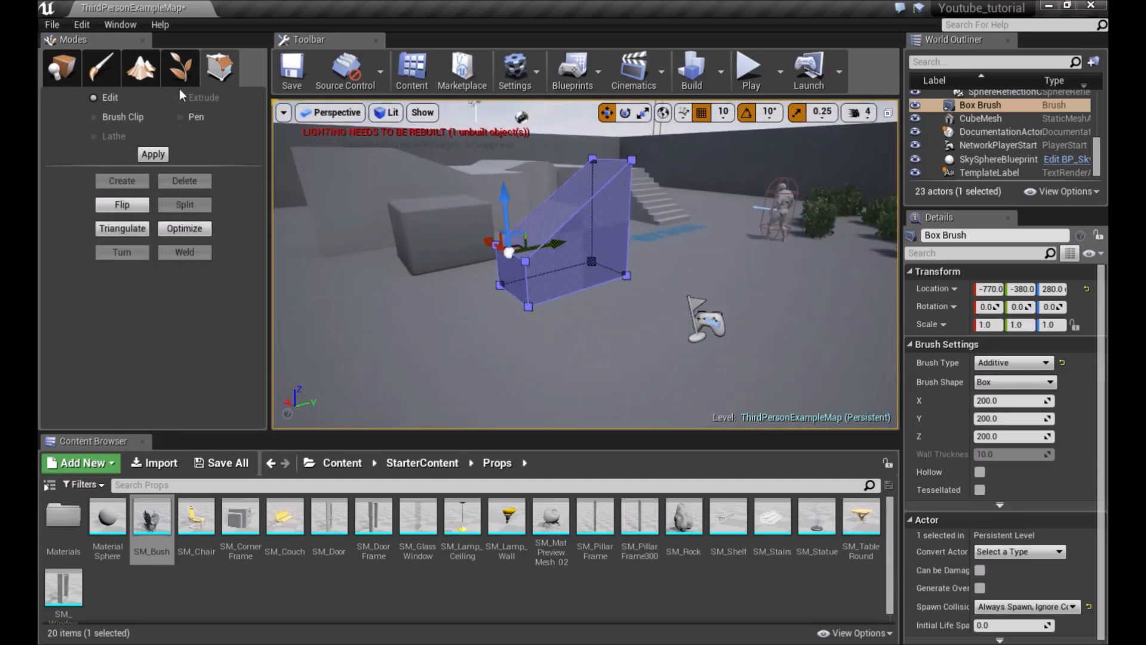
# Return to Place mode and delete the reshaped Box brush
pyautogui.click(180, 67)
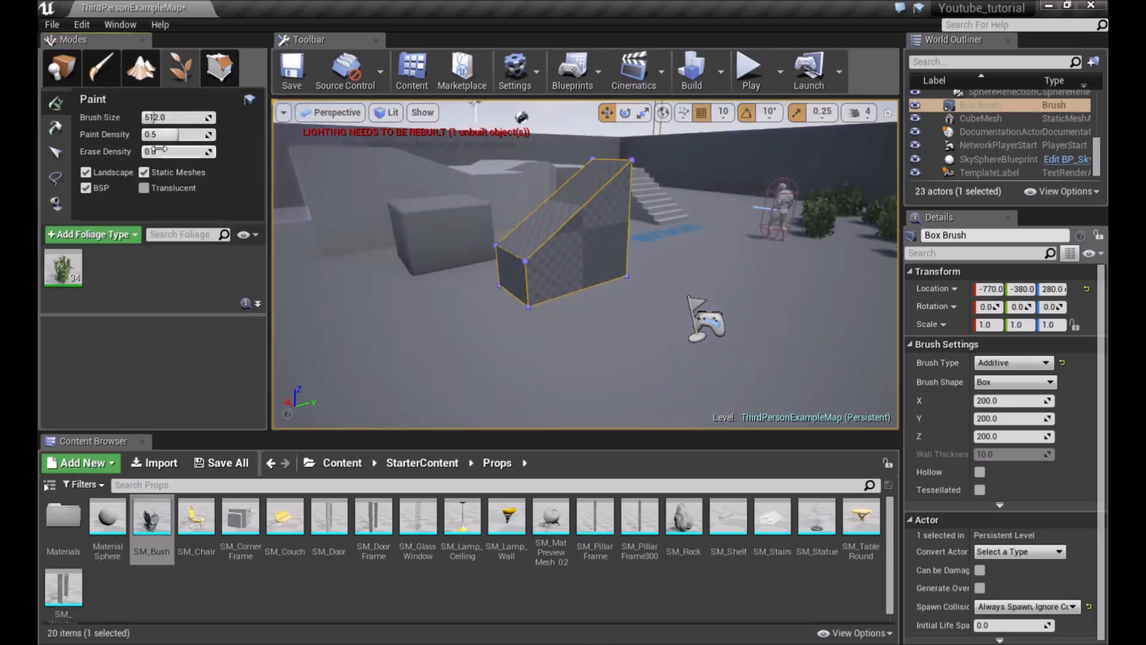
pyautogui.click(61, 68)
pyautogui.click(550, 248)
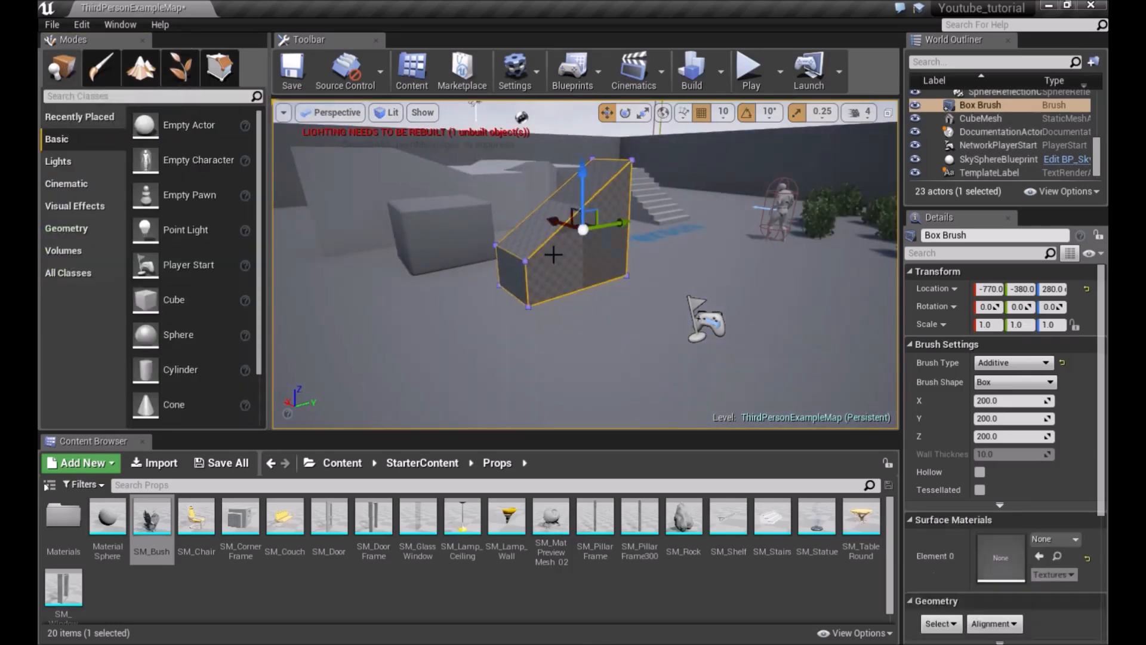
pyautogui.press('Delete')
# Dock the Modes panel underneath the Toolbar above the viewport
pyautogui.moveTo(476, 259); pyautogui.dragTo(384, 184, button='right')
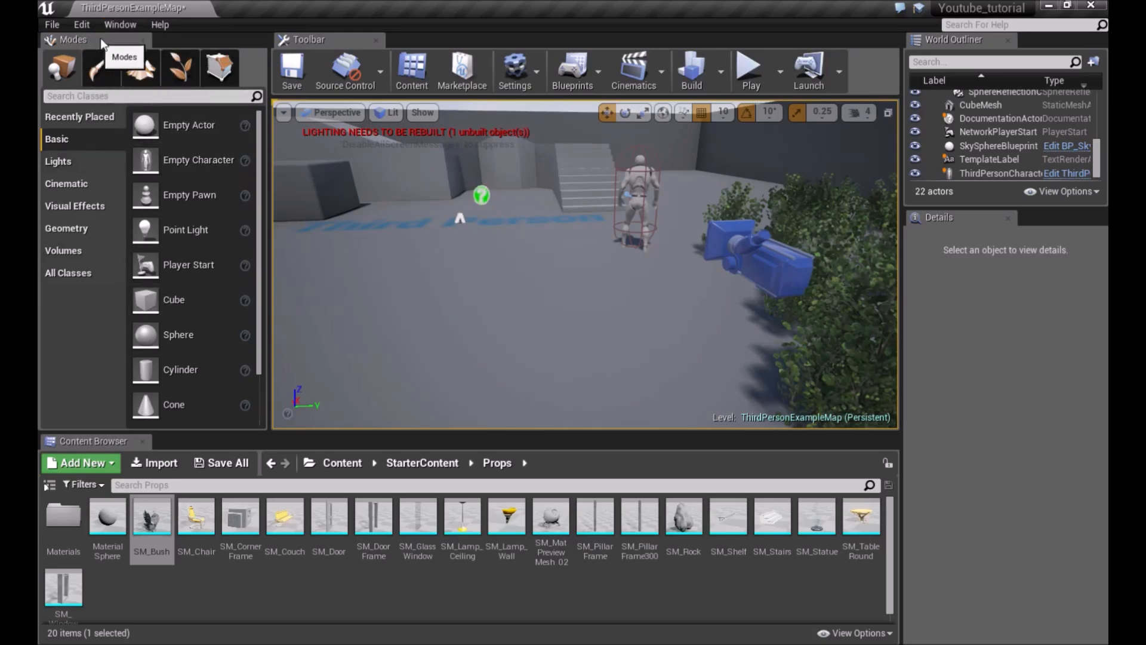
pyautogui.click(119, 24)
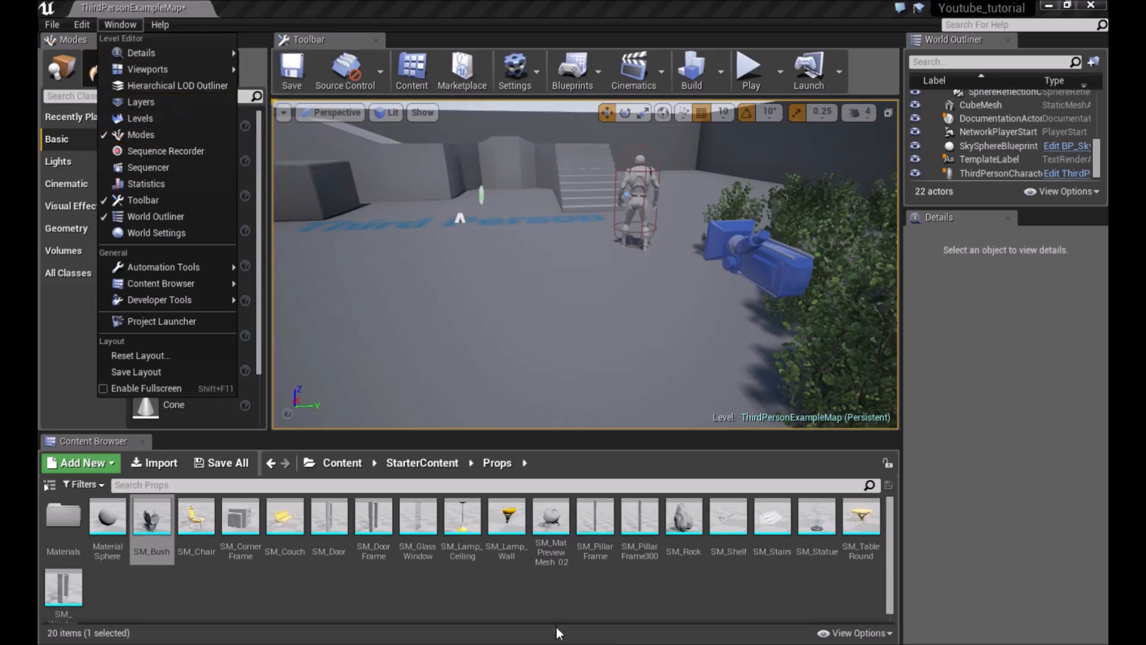
pyautogui.click(576, 603)
pyautogui.moveTo(78, 49); pyautogui.dragTo(516, 152)
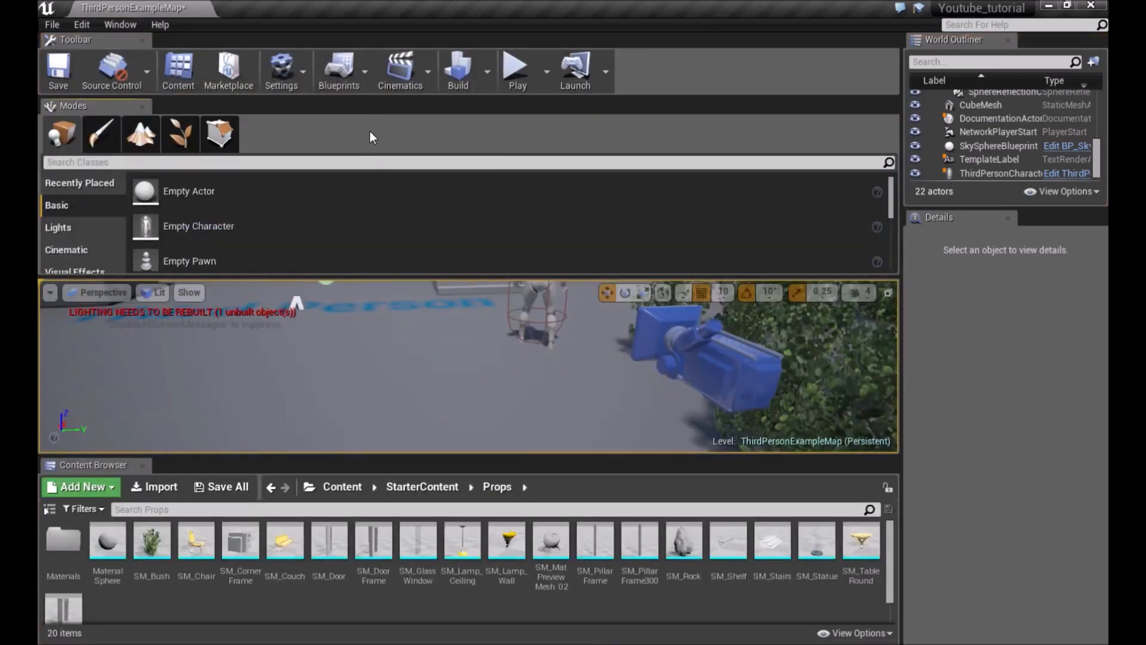
# Try to reset the editor layout, cancelling at the save prompt
pyautogui.click(127, 24)
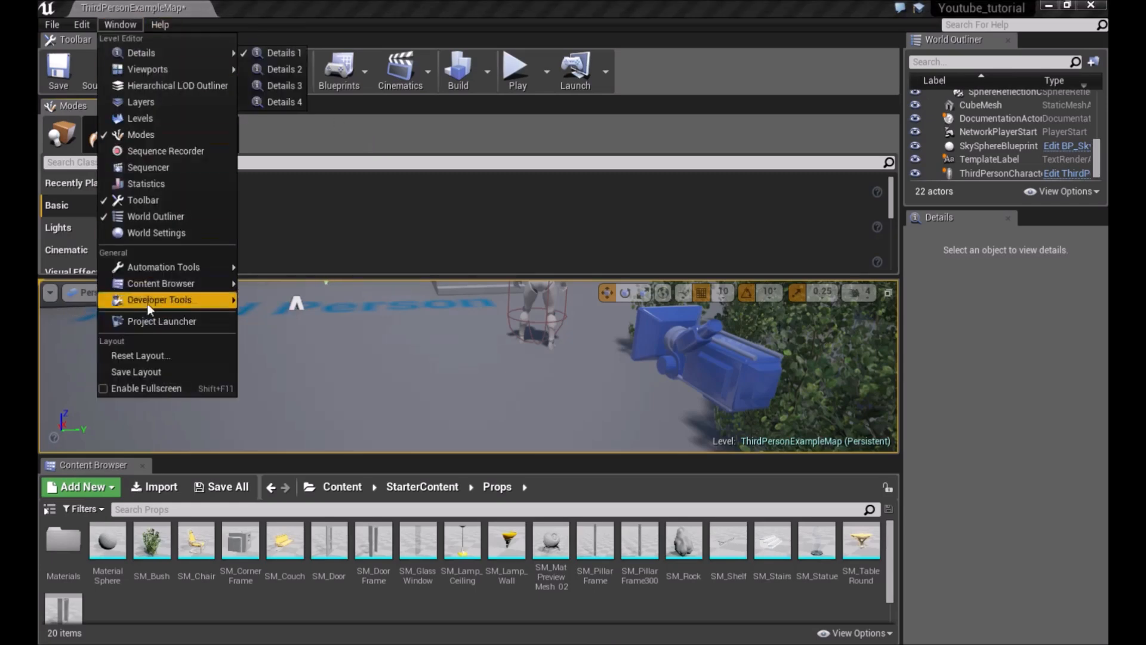
pyautogui.click(141, 359)
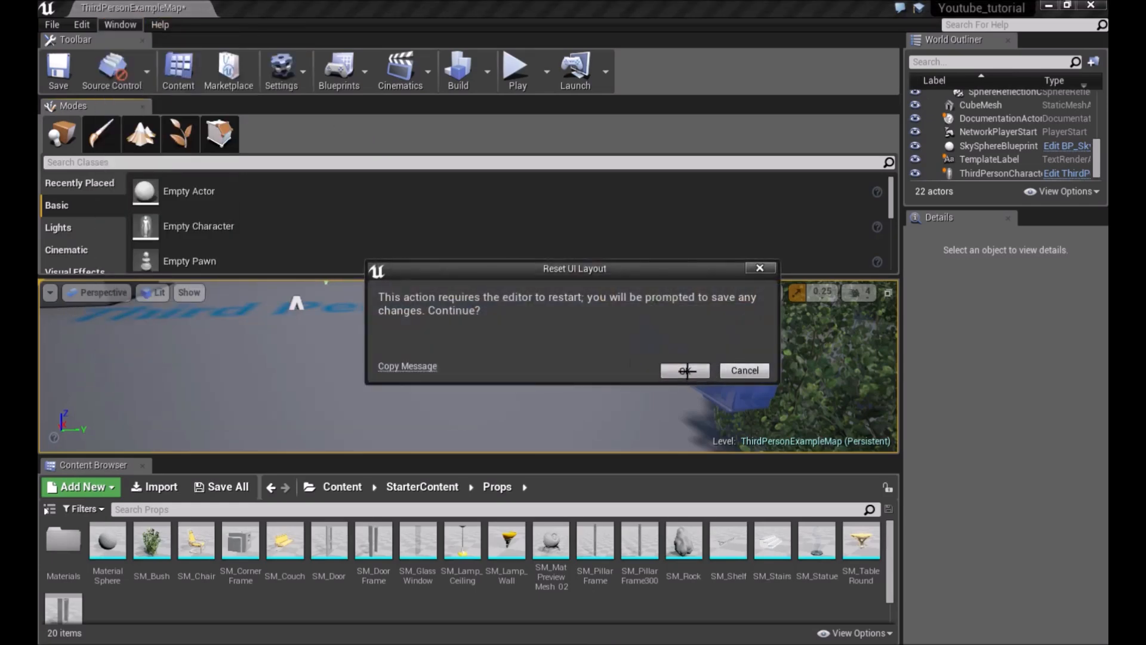
pyautogui.click(685, 371)
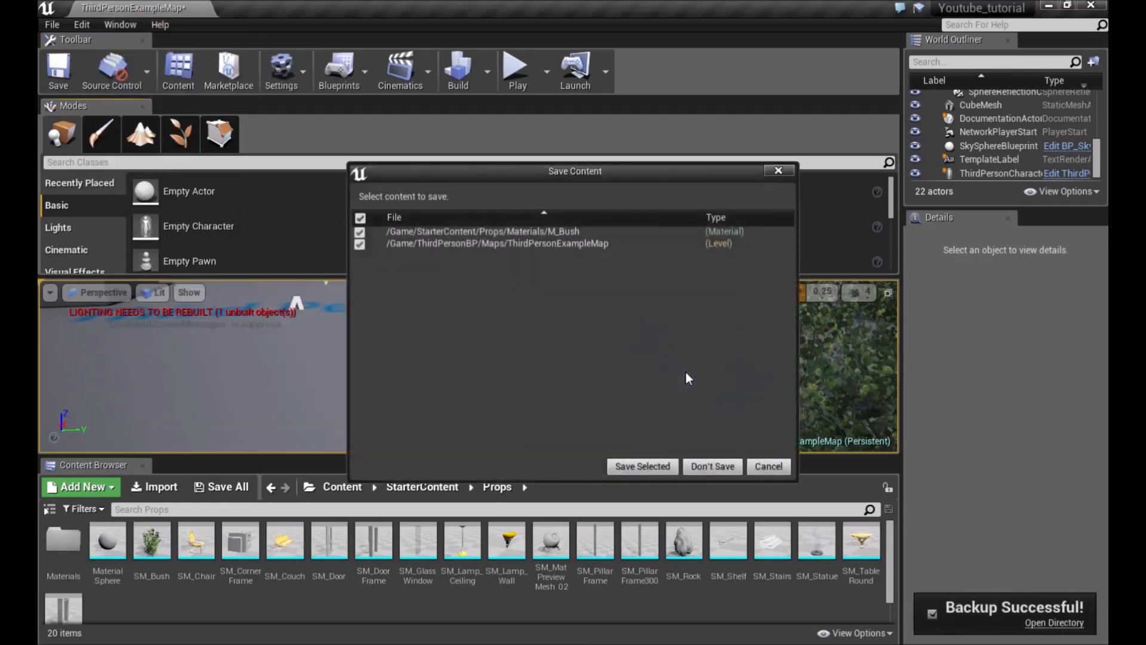
pyautogui.click(770, 468)
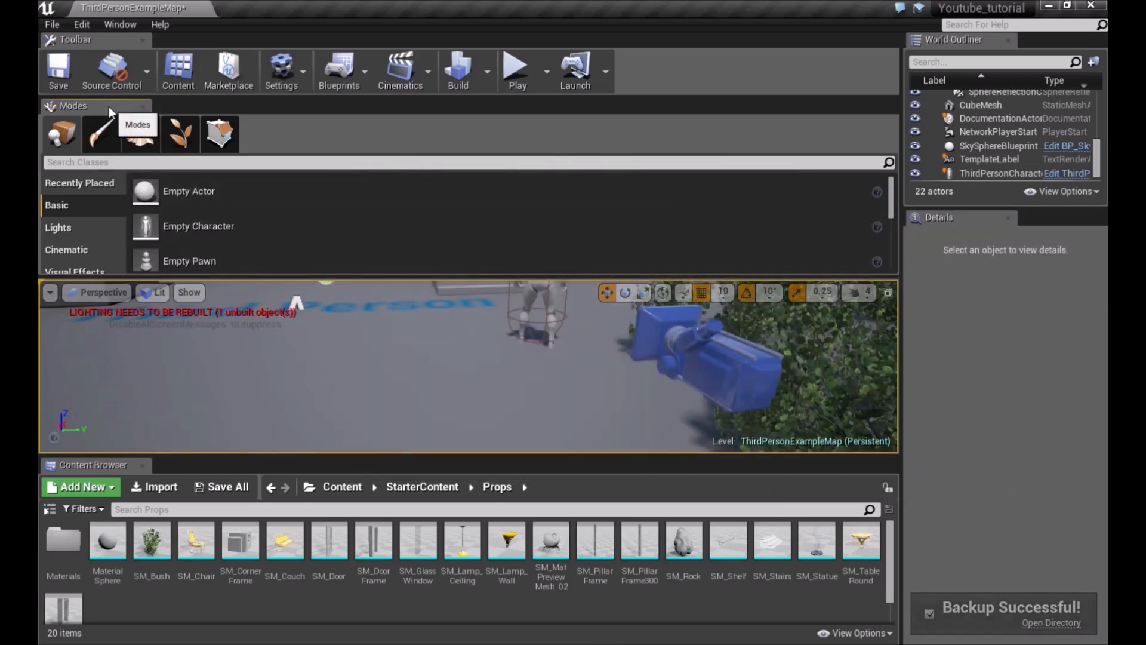
# Redock the Modes panel beside the viewport and resize the panel and viewport
pyautogui.moveTo(109, 106); pyautogui.dragTo(98, 129)
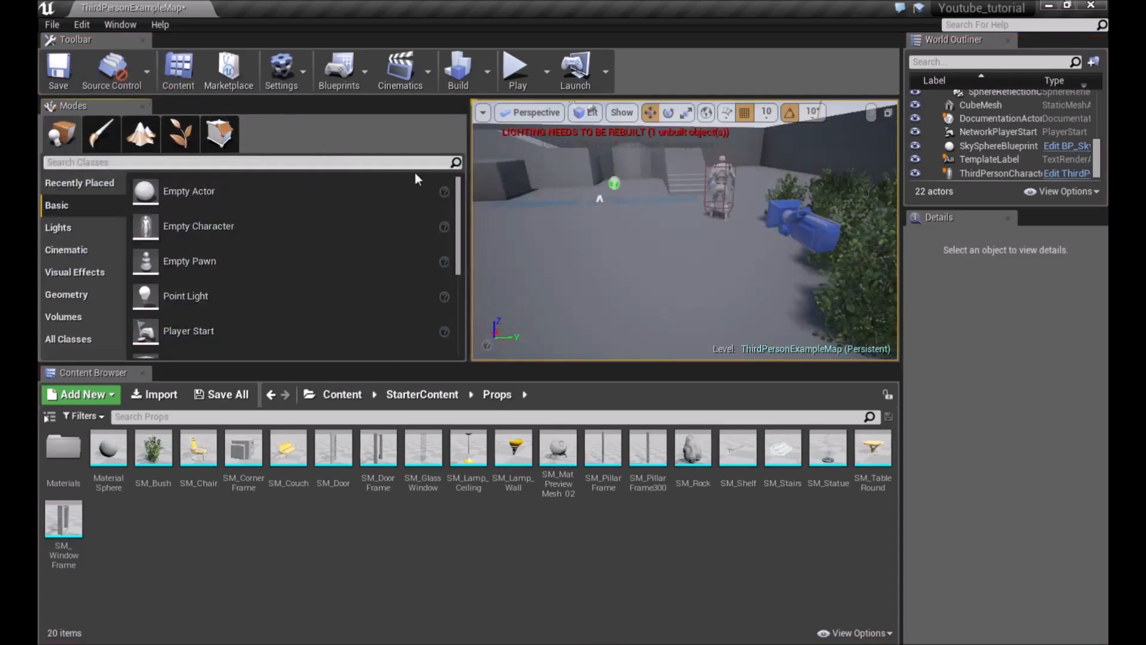
pyautogui.moveTo(412, 217); pyautogui.dragTo(226, 216)
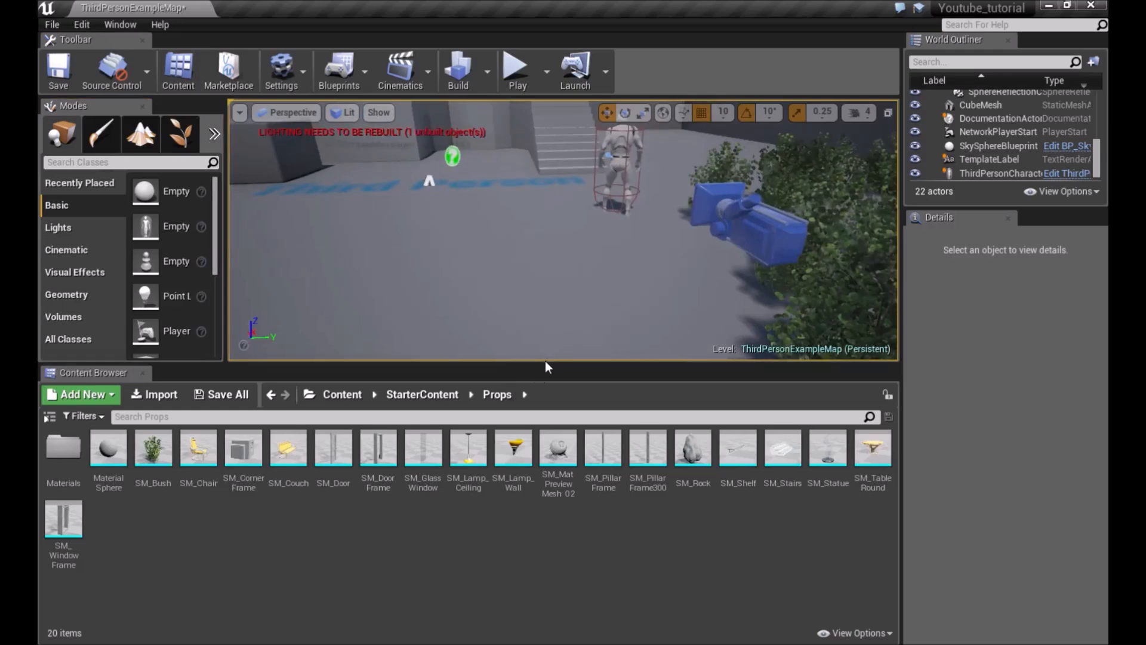
pyautogui.moveTo(546, 364); pyautogui.dragTo(546, 450)
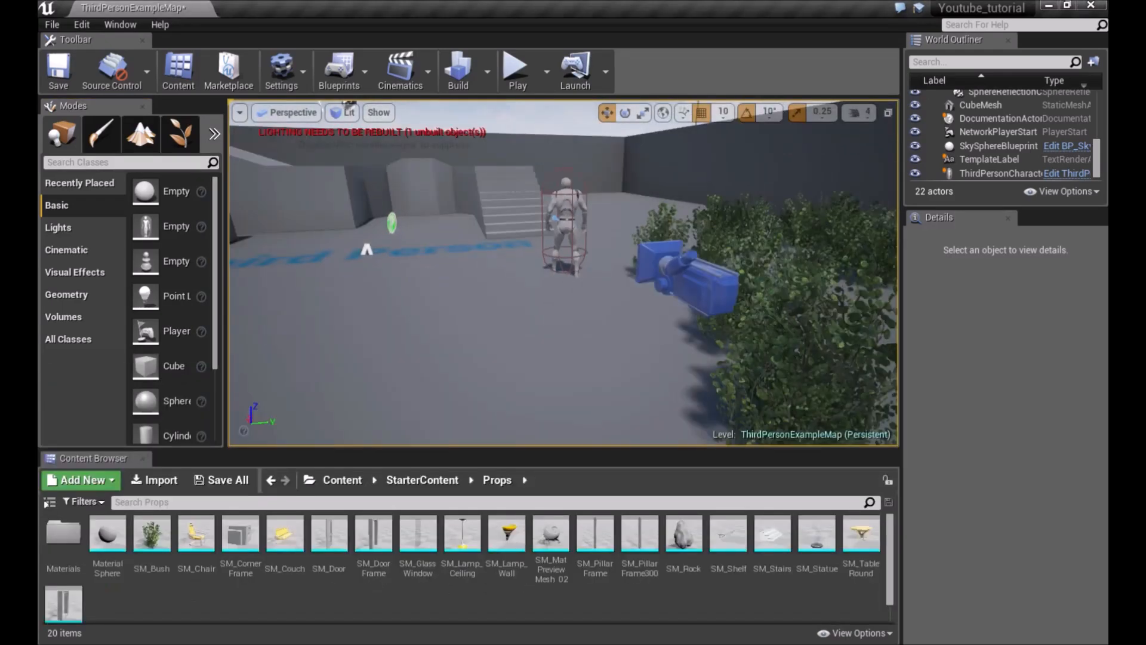
pyautogui.moveTo(530, 227); pyautogui.dragTo(407, 238, button='right')
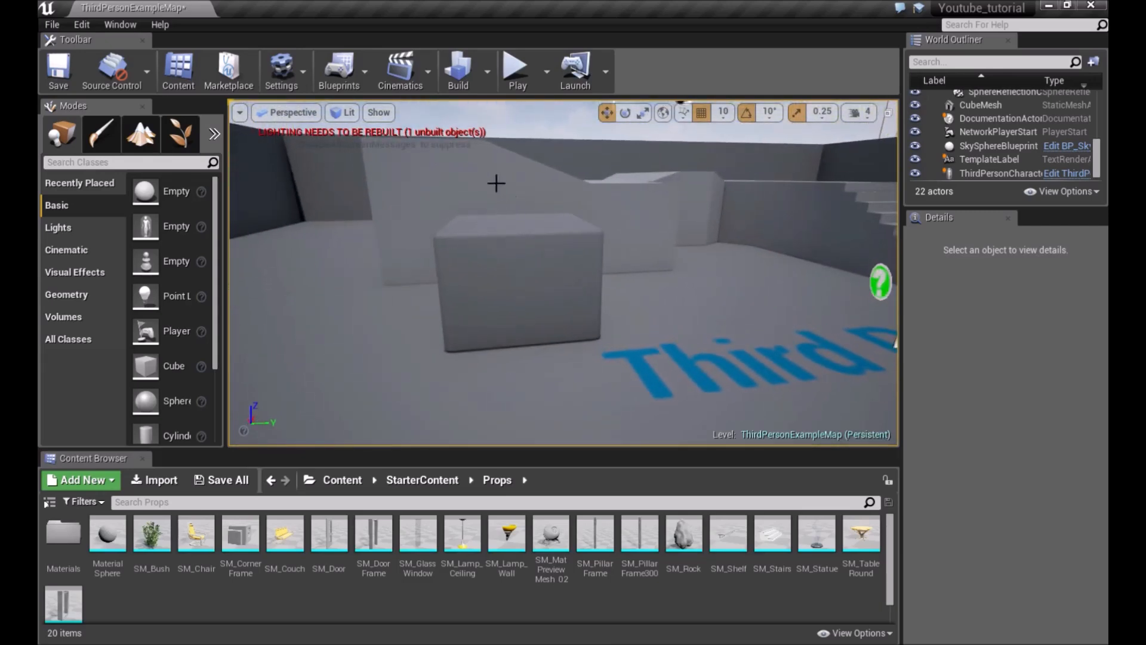
pyautogui.click(479, 281)
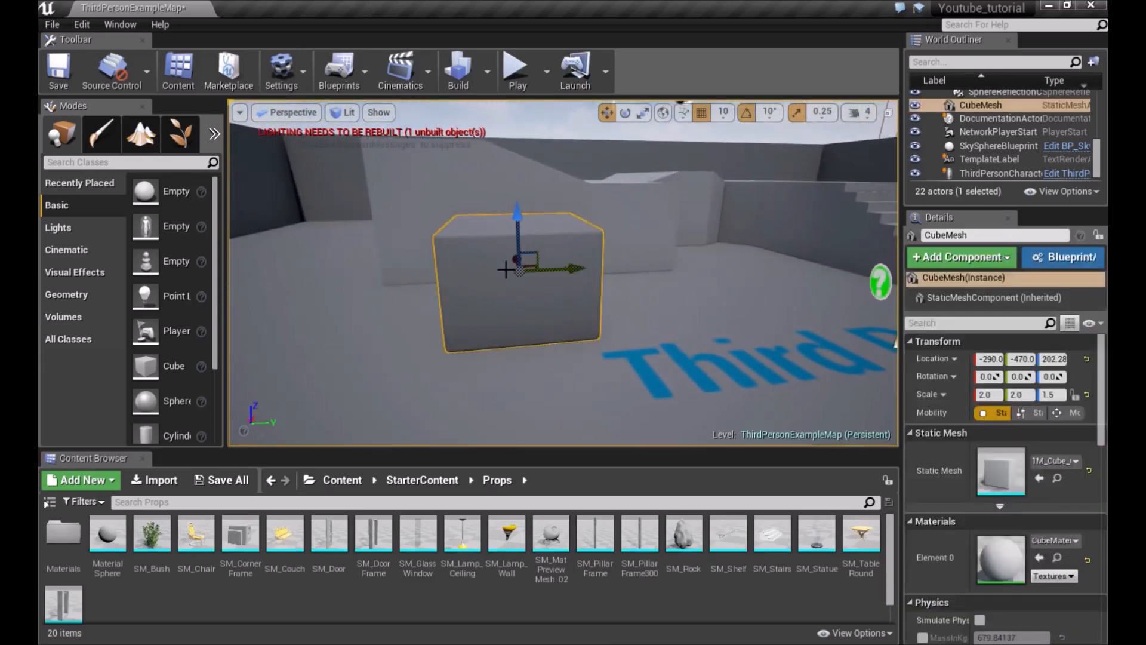
pyautogui.moveTo(555, 250); pyautogui.dragTo(561, 249, button='right')
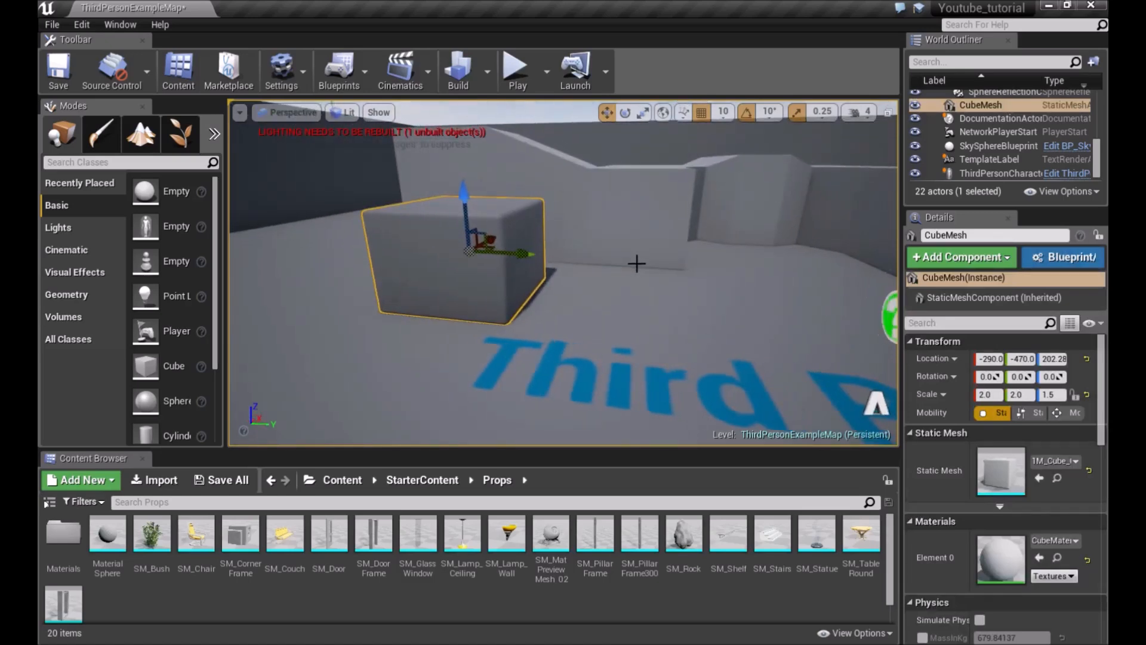
pyautogui.press('Escape')
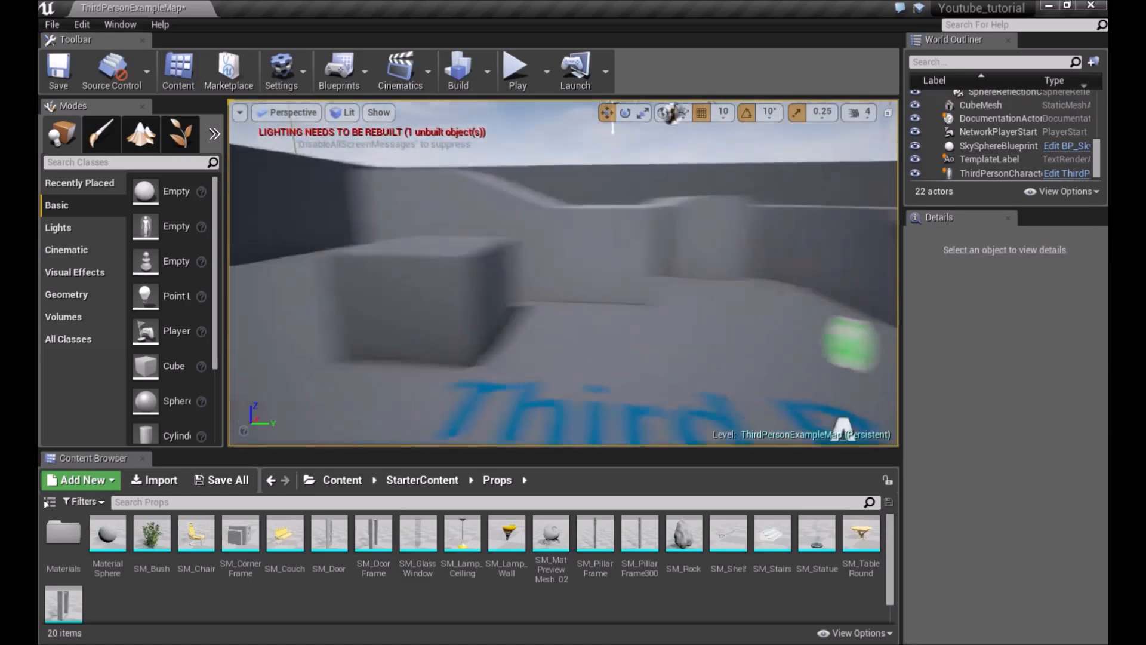
# Select the cube and frame it in the viewport to inspect its transform gizmo
pyautogui.click(453, 310)
pyautogui.press('f')
pyautogui.keyDown('alt'); pyautogui.moveTo(565, 273); pyautogui.dragTo(469, 273); pyautogui.keyUp('alt')
pyautogui.moveTo(565, 273); pyautogui.dragTo(675, 358, button='right')
pyautogui.press('f')
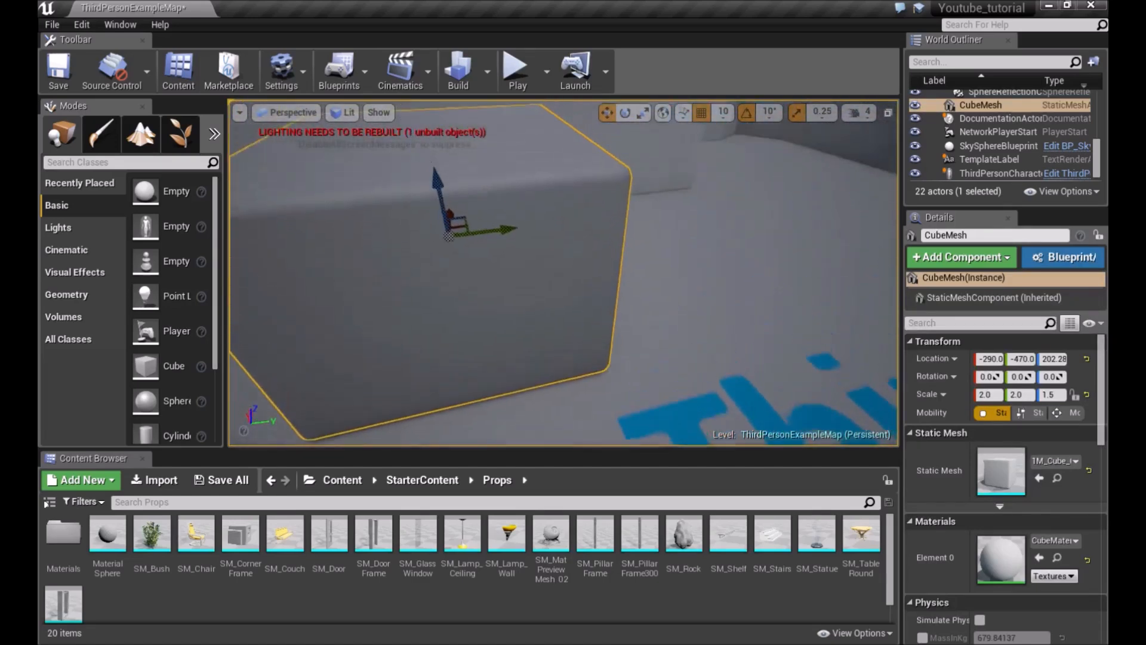
pyautogui.moveTo(537, 251); pyautogui.dragTo(510, 250, button='right')
pyautogui.moveTo(587, 234); pyautogui.dragTo(540, 209, button='right')
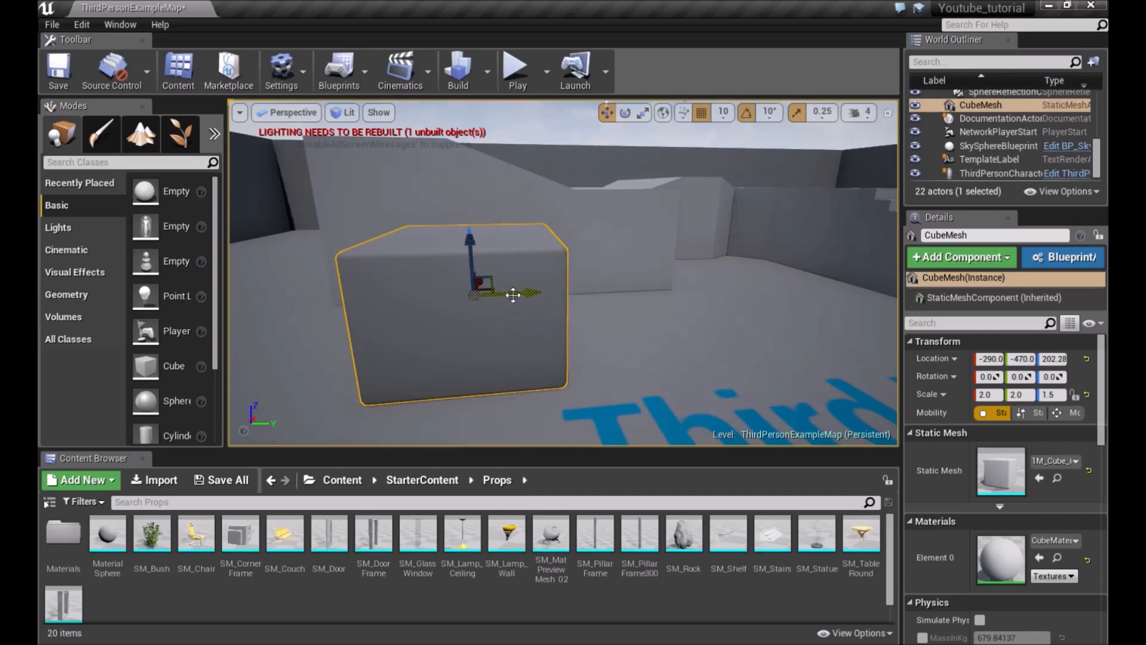
pyautogui.moveTo(482, 279); pyautogui.dragTo(617, 301, button='right')
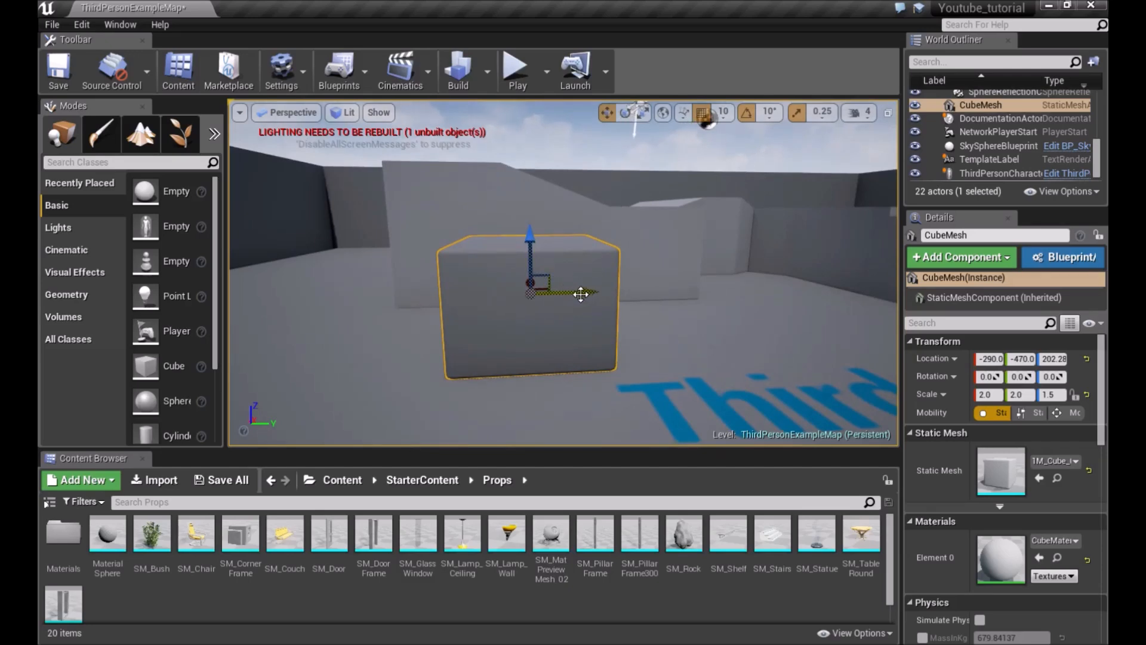
# Drag the cube along its X axis to location -500
pyautogui.moveTo(585, 294); pyautogui.dragTo(580, 342)
pyautogui.moveTo(530, 237)
pyautogui.mouseDown()
pyautogui.moveTo(530, 151)
pyautogui.moveTo(529, 236)
pyautogui.mouseUp()
pyautogui.moveTo(578, 280); pyautogui.dragTo(424, 280, button='right')
pyautogui.press('d')
pyautogui.moveTo(553, 280); pyautogui.dragTo(335, 293)
pyautogui.moveTo(335, 294); pyautogui.dragTo(466, 317, button='right')
pyautogui.press('a')
pyautogui.press('s')
pyautogui.press('w')
pyautogui.moveTo(465, 224); pyautogui.dragTo(438, 193, button='right')
pyautogui.press('s')
pyautogui.press('w')
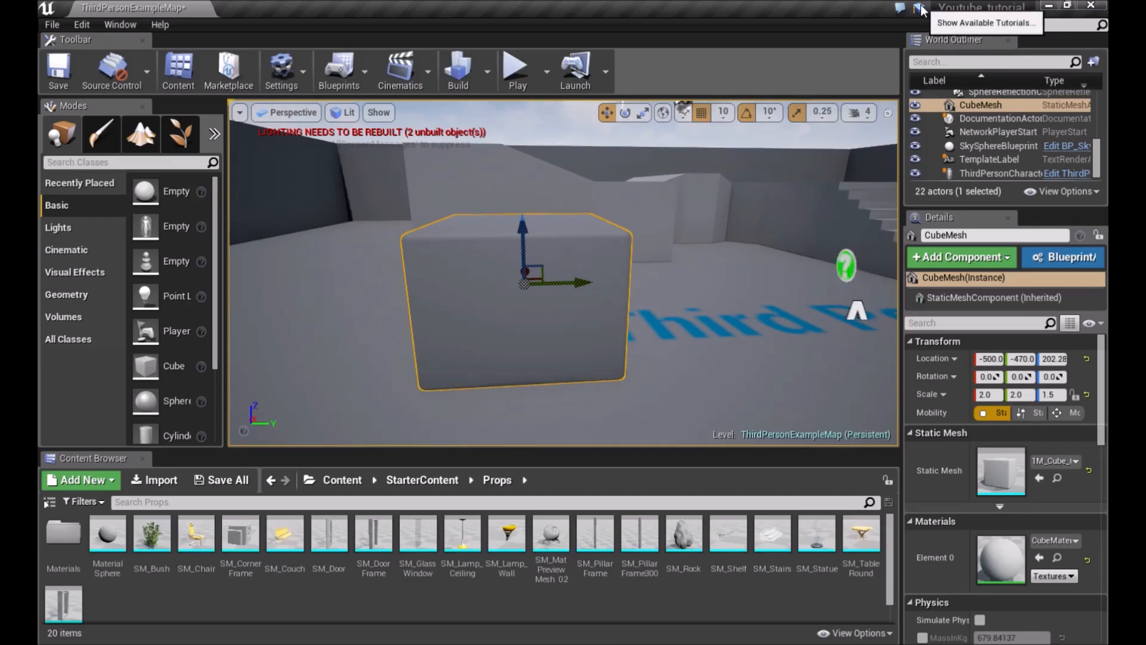
pyautogui.click(160, 25)
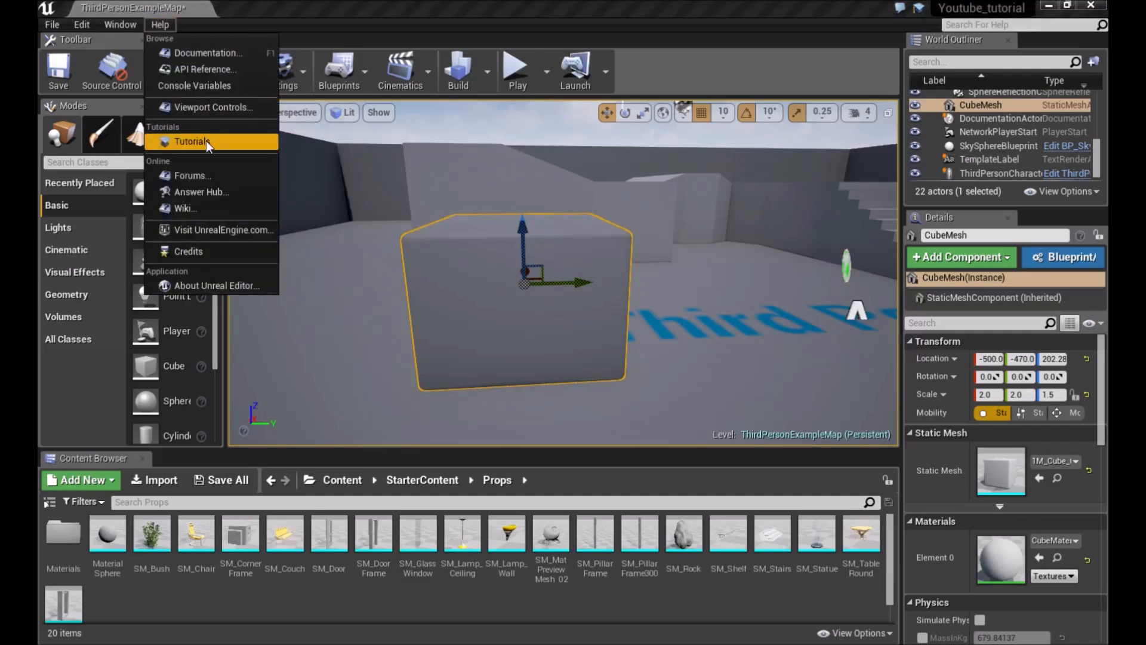
pyautogui.click(167, 23)
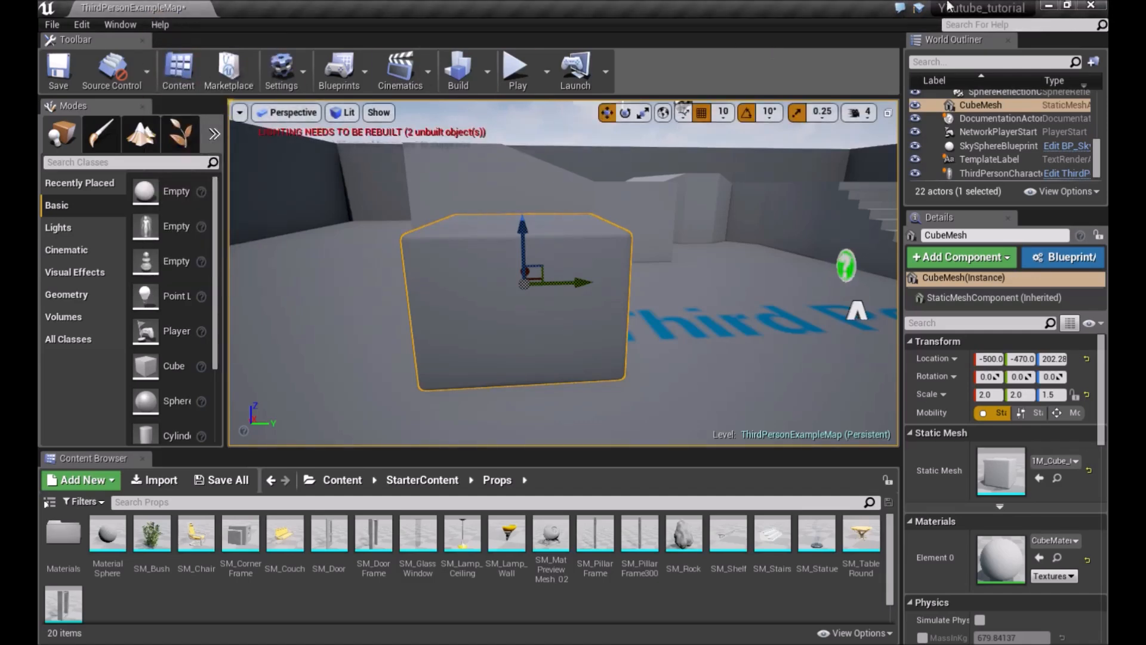
pyautogui.moveTo(669, 200); pyautogui.dragTo(655, 230, button='right')
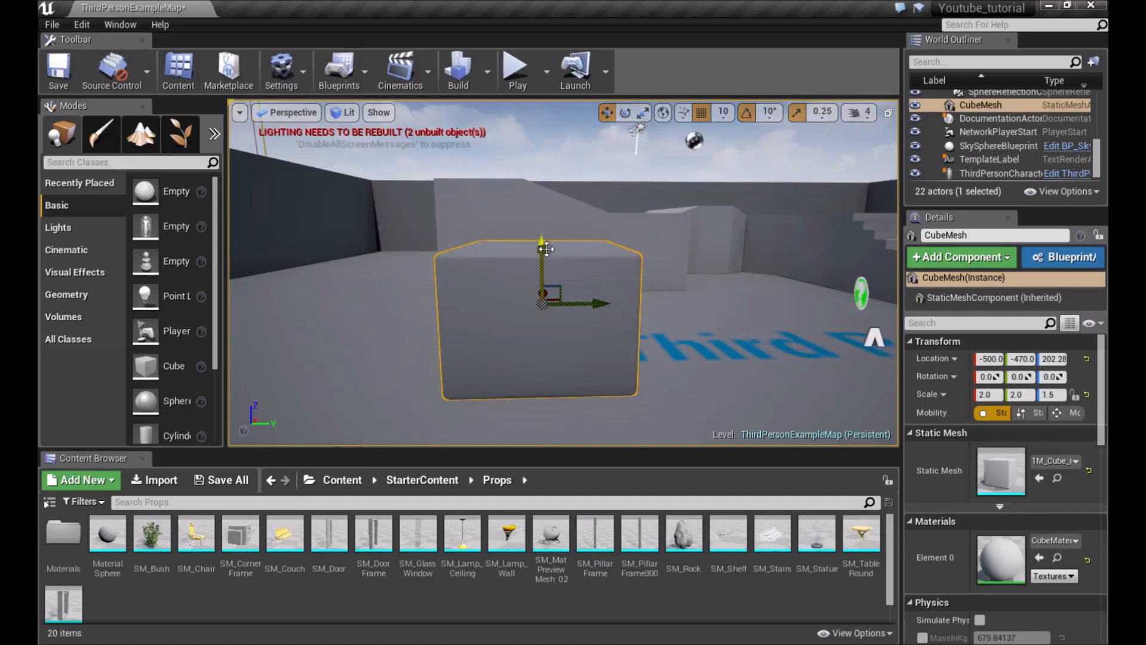
# Switch to the scale tool and scale the cube's X and Y axes down to 1.5
pyautogui.press('e')
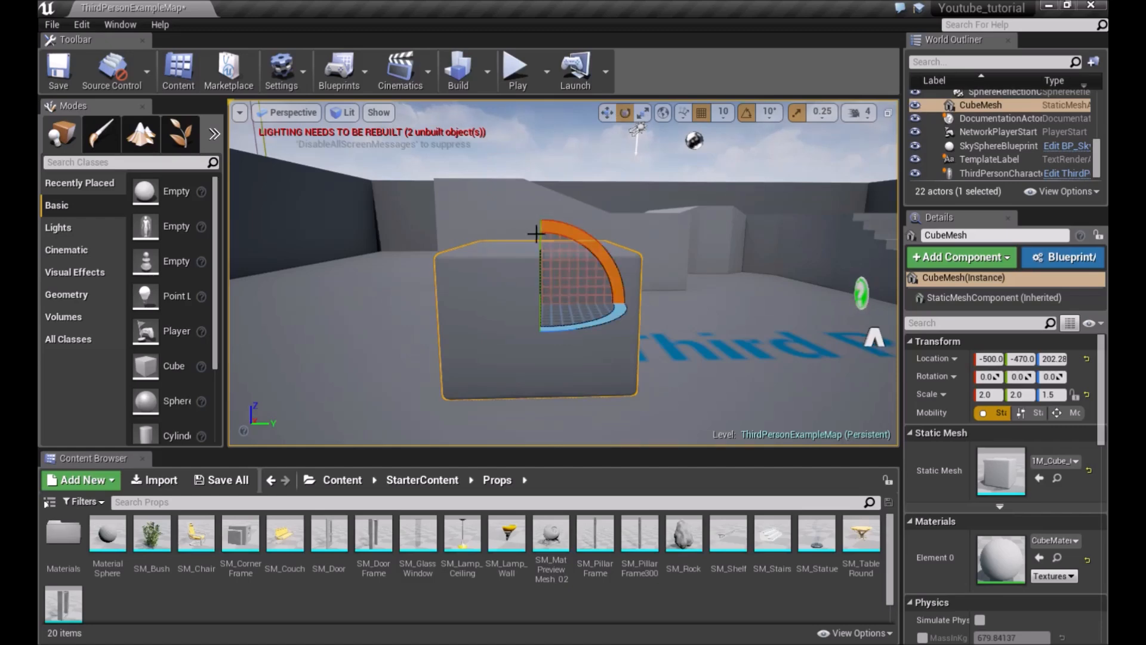
pyautogui.moveTo(606, 258)
pyautogui.mouseDown()
pyautogui.moveTo(582, 232)
pyautogui.moveTo(519, 212)
pyautogui.moveTo(603, 242)
pyautogui.mouseUp()
pyautogui.click(642, 112)
pyautogui.press('f')
pyautogui.moveTo(556, 286); pyautogui.dragTo(508, 248, button='right')
pyautogui.press('w')
pyautogui.press('d')
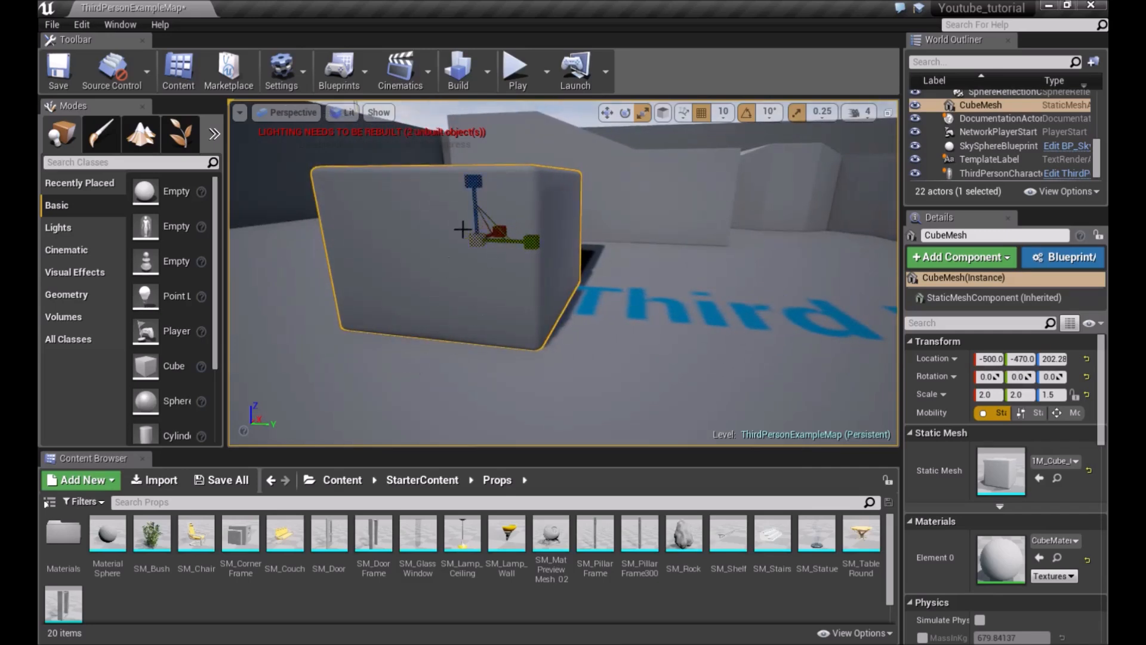
pyautogui.moveTo(472, 242)
pyautogui.mouseDown()
pyautogui.moveTo(454, 269)
pyautogui.moveTo(475, 241)
pyautogui.mouseUp()
pyautogui.moveTo(575, 259); pyautogui.dragTo(518, 262, button='right')
pyautogui.moveTo(572, 200); pyautogui.dragTo(545, 195, button='right')
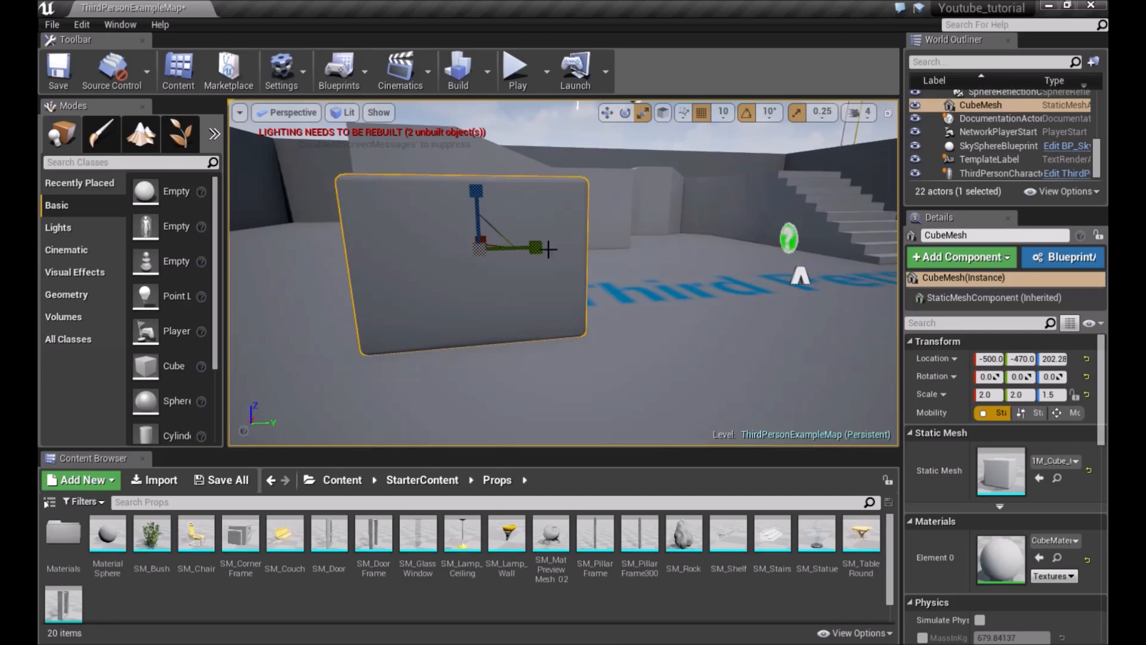
pyautogui.moveTo(536, 250)
pyautogui.mouseDown()
pyautogui.moveTo(621, 250)
pyautogui.moveTo(545, 249)
pyautogui.mouseUp()
pyautogui.moveTo(603, 223); pyautogui.dragTo(561, 222, button='right')
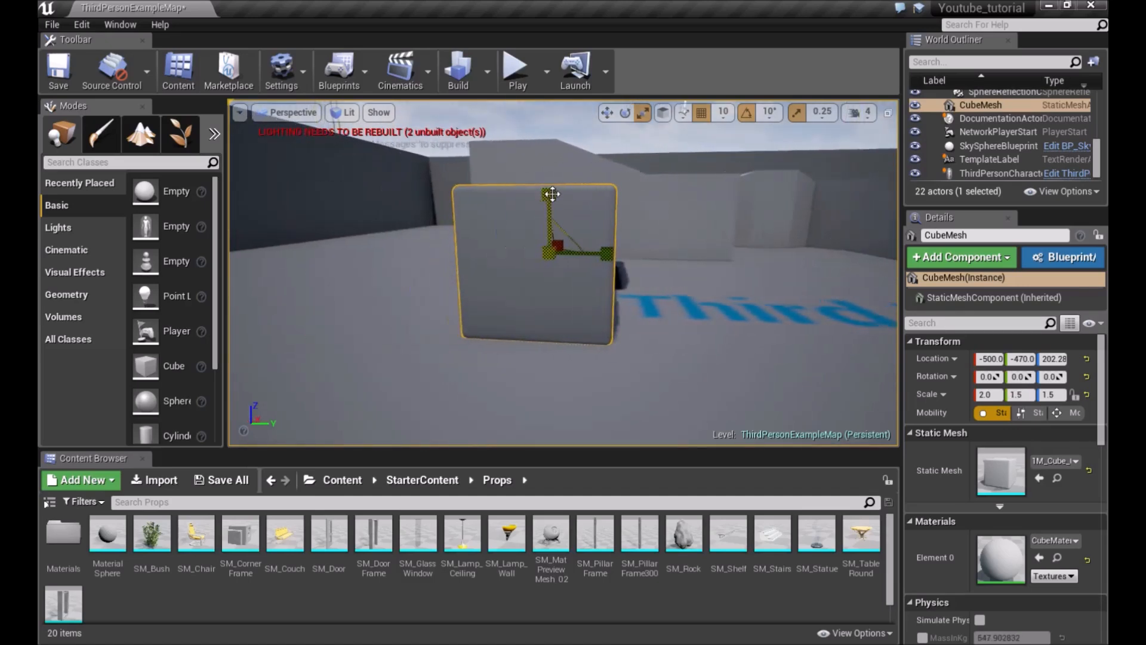
pyautogui.moveTo(552, 197)
pyautogui.mouseDown()
pyautogui.moveTo(552, 149)
pyautogui.moveTo(552, 195)
pyautogui.mouseUp()
pyautogui.moveTo(539, 146); pyautogui.dragTo(382, 149, button='right')
pyautogui.moveTo(550, 249)
pyautogui.mouseDown()
pyautogui.moveTo(591, 249)
pyautogui.moveTo(540, 248)
pyautogui.mouseUp()
pyautogui.moveTo(578, 249)
pyautogui.mouseDown(button='right')
pyautogui.moveTo(698, 248)
pyautogui.moveTo(597, 250)
pyautogui.mouseUp(button='right')
pyautogui.press('Escape')
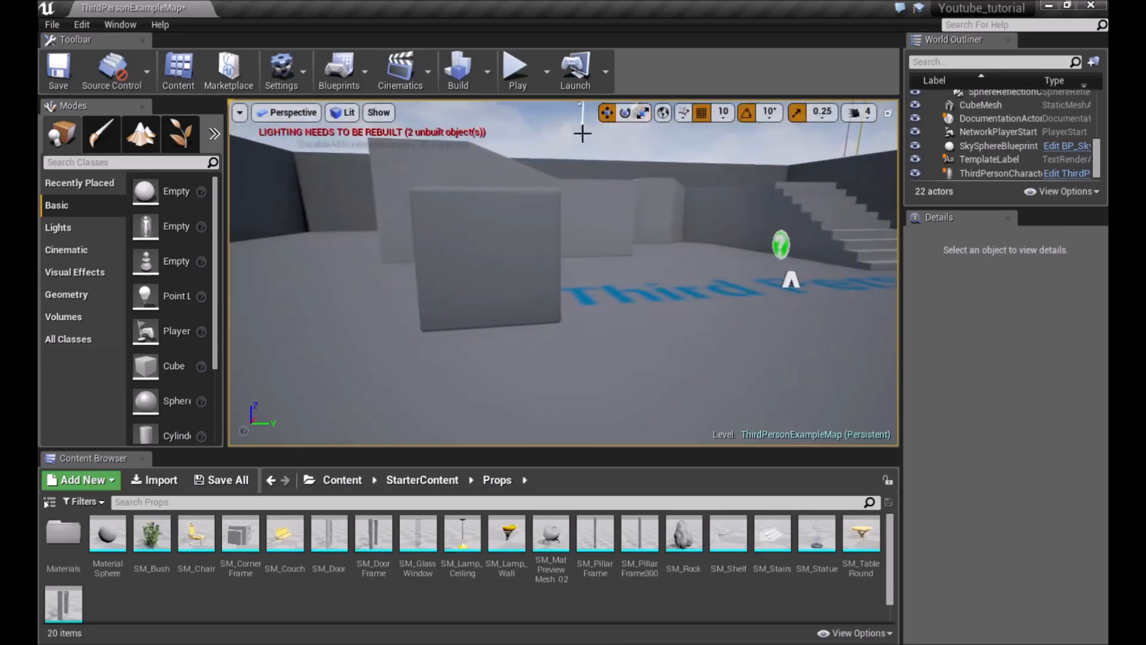
# Select the cube and drag it along its Y axis and back to where it was
pyautogui.click(510, 267)
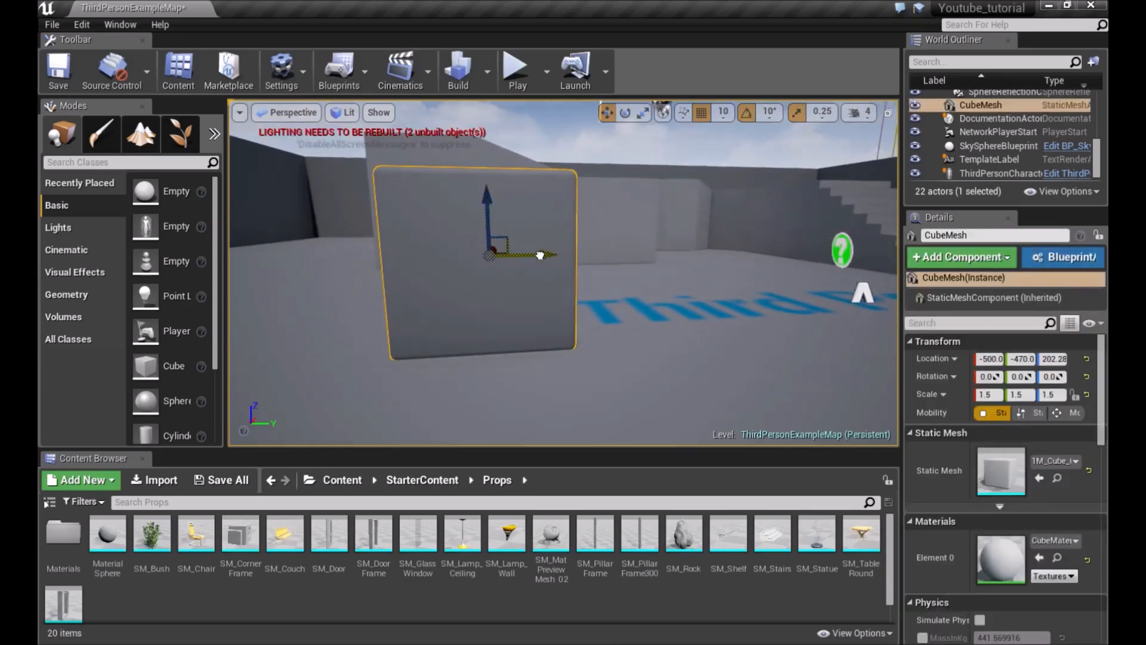
pyautogui.moveTo(543, 254); pyautogui.dragTo(548, 254)
pyautogui.moveTo(545, 254); pyautogui.dragTo(523, 255, button='right')
pyautogui.moveTo(602, 247); pyautogui.dragTo(625, 251)
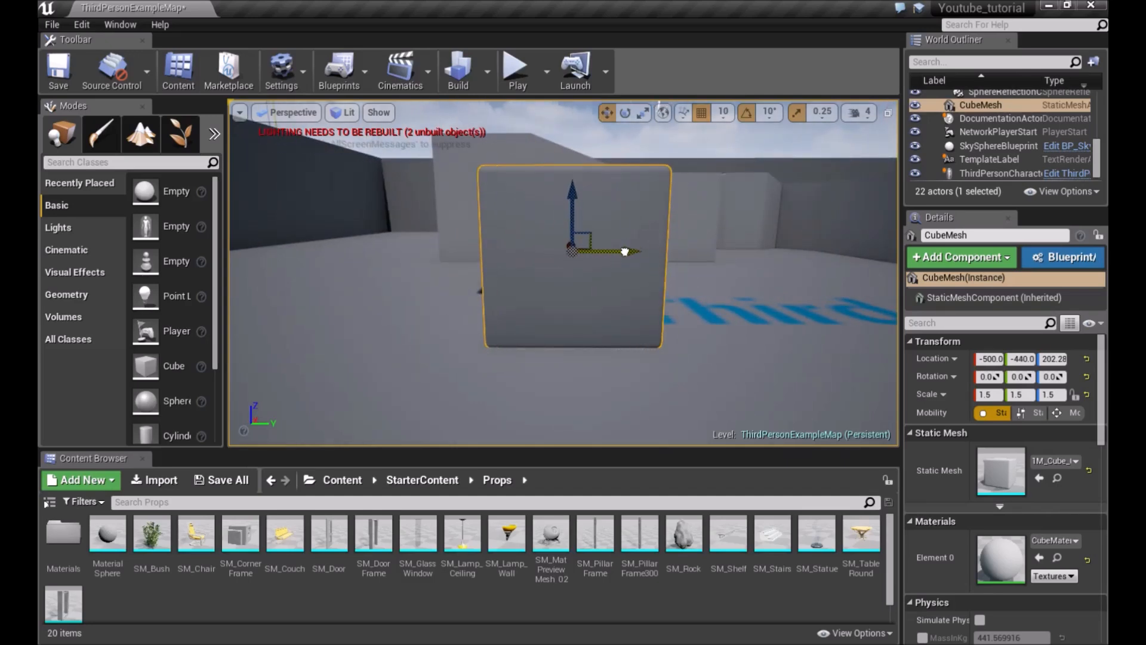
pyautogui.moveTo(621, 254); pyautogui.dragTo(591, 254)
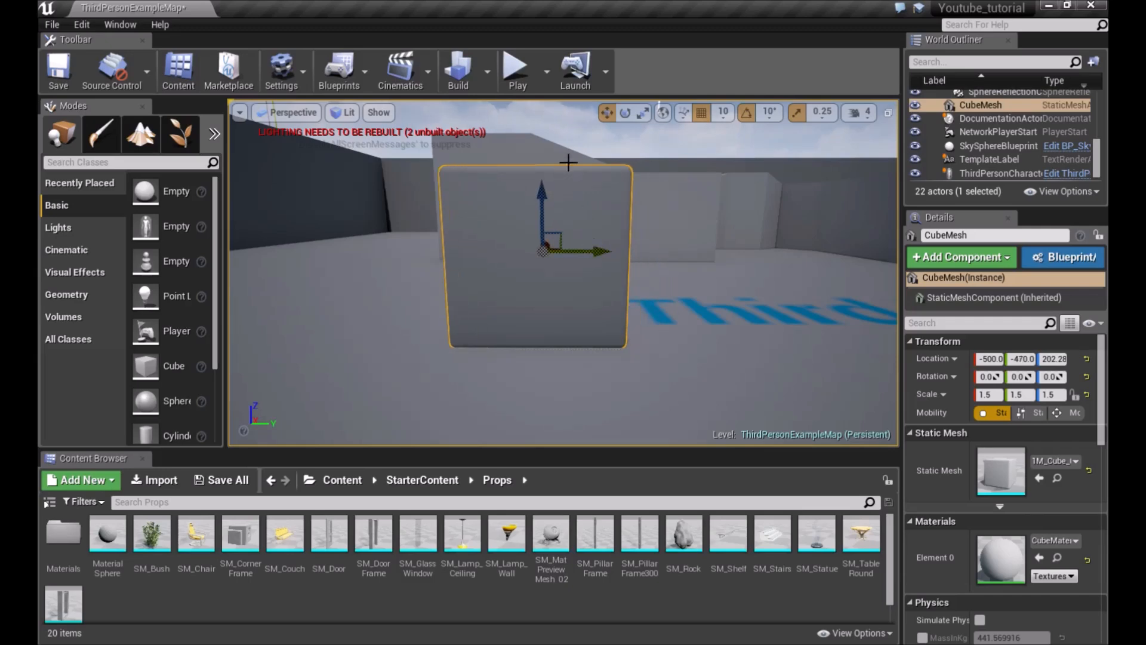
# Set the location grid snap size to 50 and drag the cube along Y
pyautogui.click(724, 114)
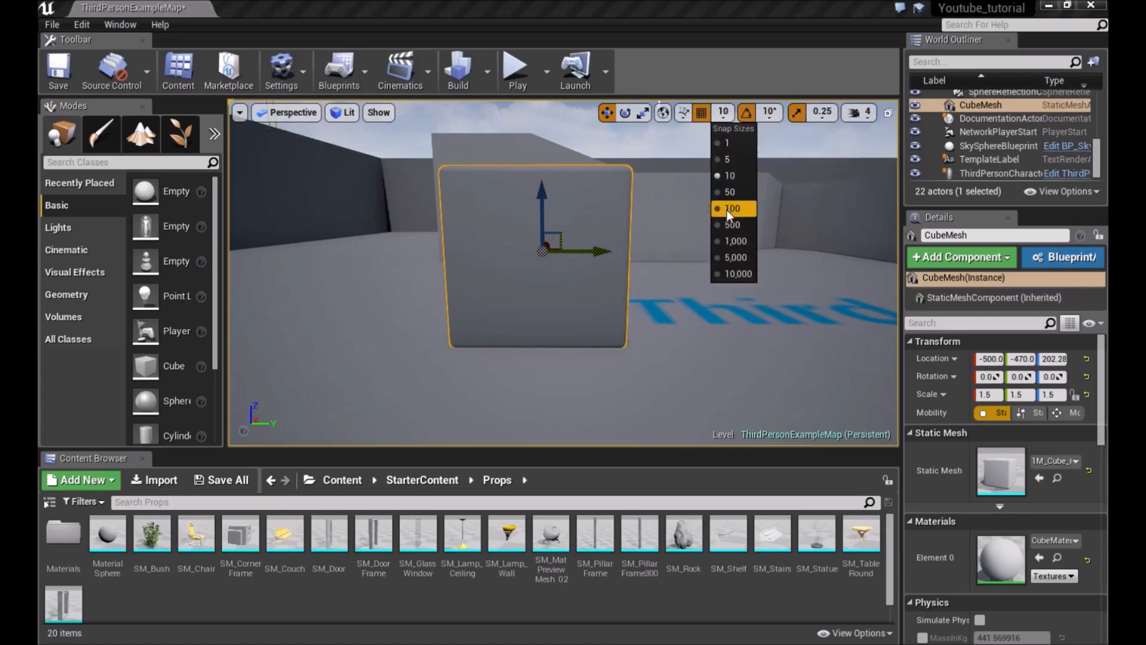
pyautogui.click(729, 192)
pyautogui.moveTo(599, 249)
pyautogui.mouseDown()
pyautogui.moveTo(749, 247)
pyautogui.moveTo(610, 259)
pyautogui.mouseUp()
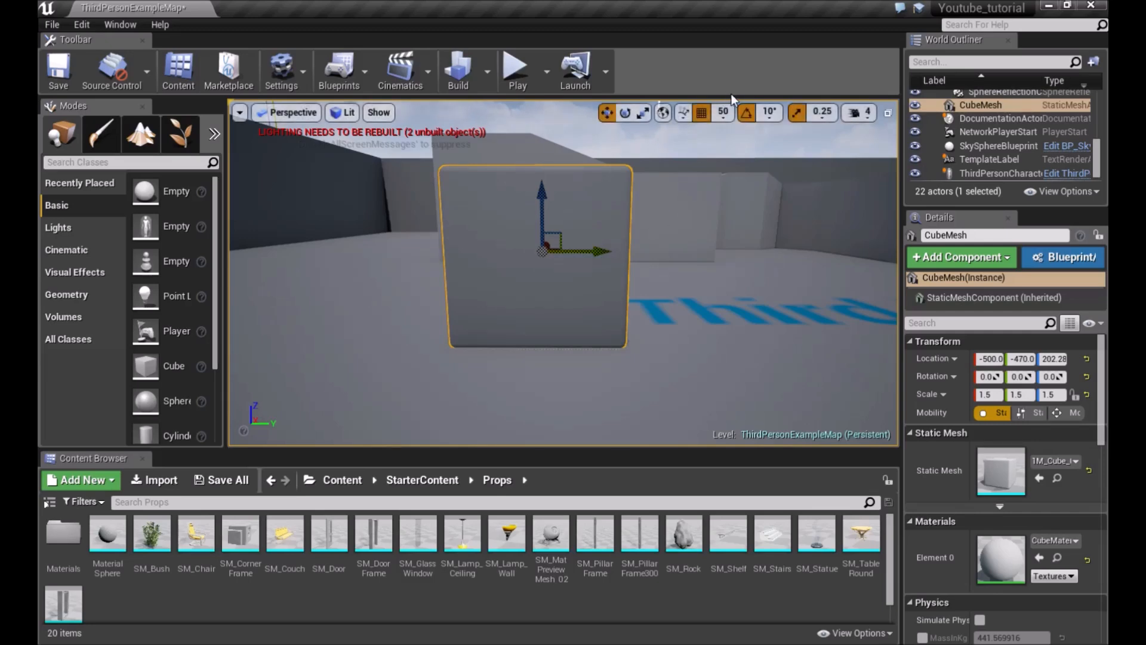
# Pick a different grid snap size and drag the cube along Y to -480
pyautogui.click(723, 112)
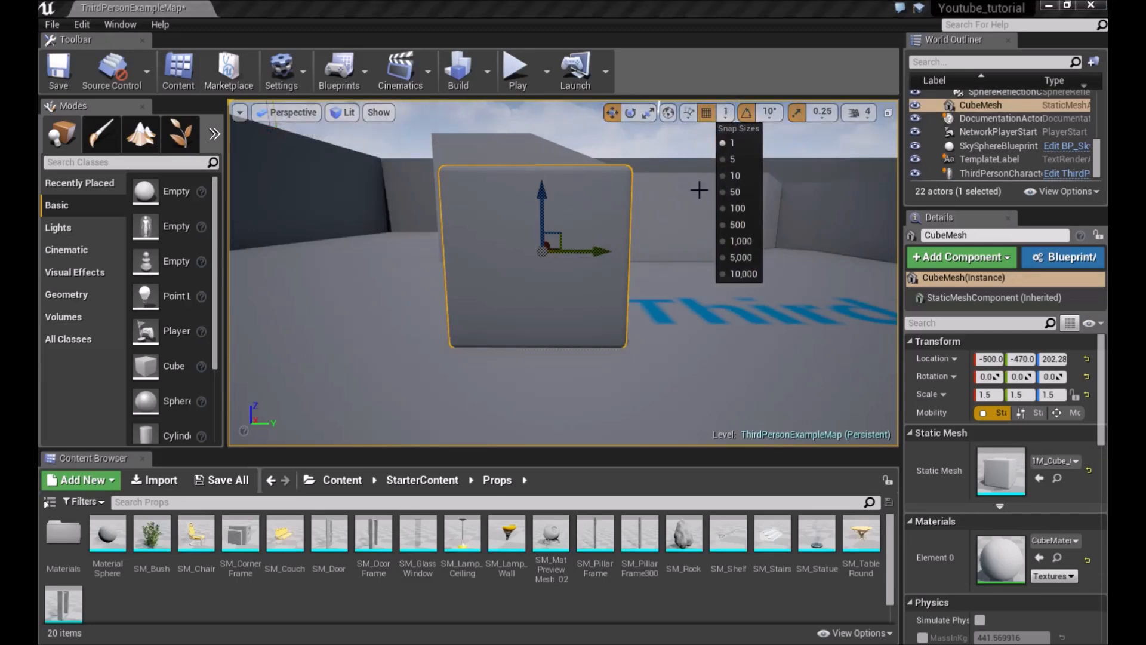
pyautogui.moveTo(592, 253)
pyautogui.mouseDown()
pyautogui.moveTo(635, 249)
pyautogui.moveTo(584, 265)
pyautogui.mouseUp()
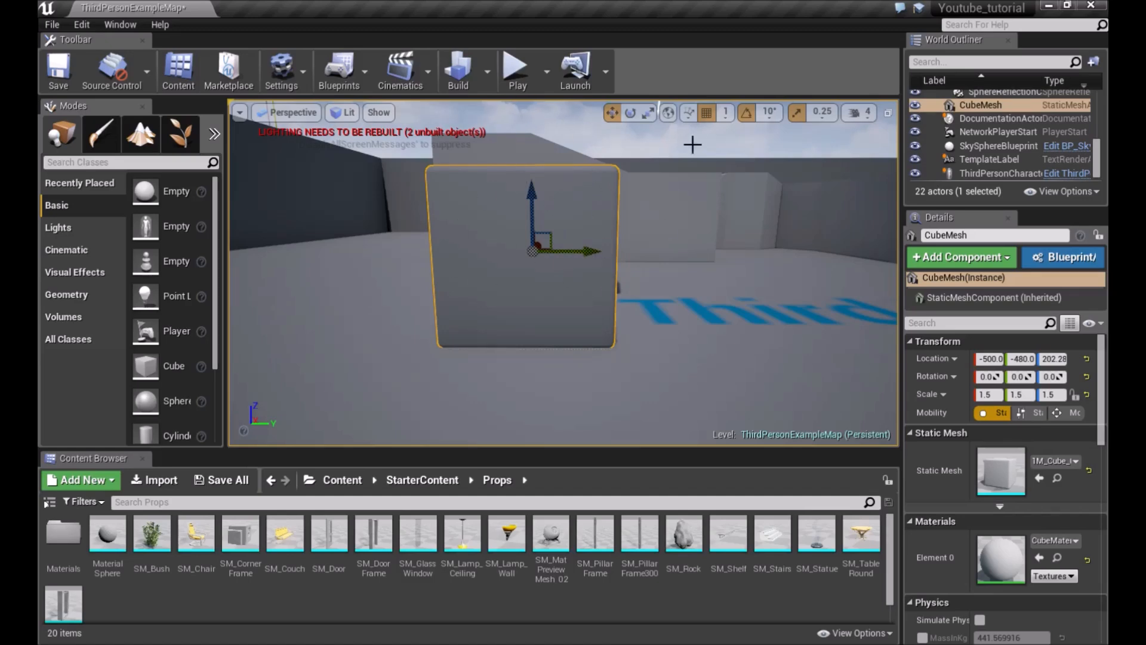
# Toggle grid snapping off, drag the cube freely along Y, and toggle snapping back on
pyautogui.click(708, 113)
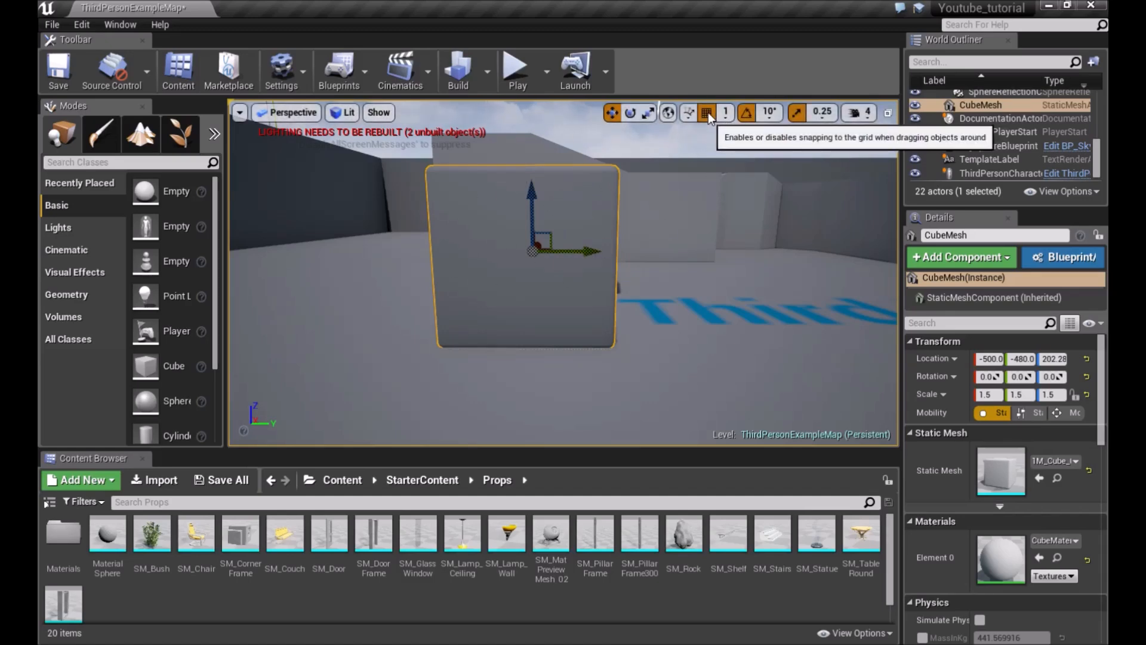
pyautogui.moveTo(581, 248); pyautogui.dragTo(585, 309)
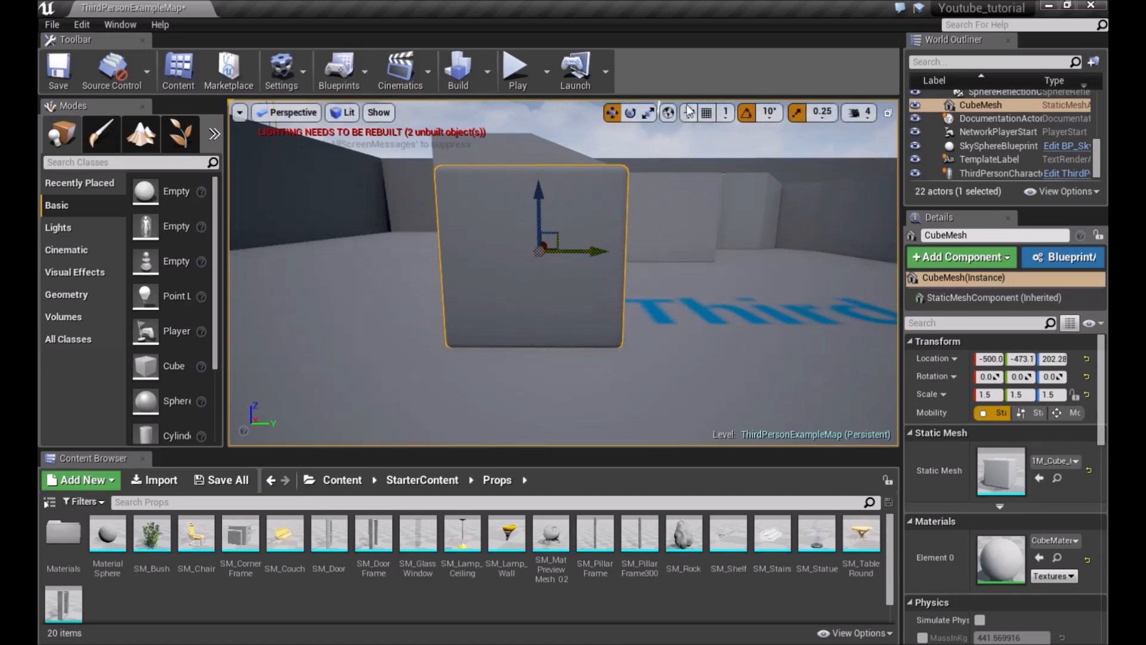
pyautogui.click(707, 113)
pyautogui.moveTo(656, 226)
pyautogui.mouseDown(button='right')
pyautogui.moveTo(667, 215)
pyautogui.moveTo(660, 221)
pyautogui.mouseUp(button='right')
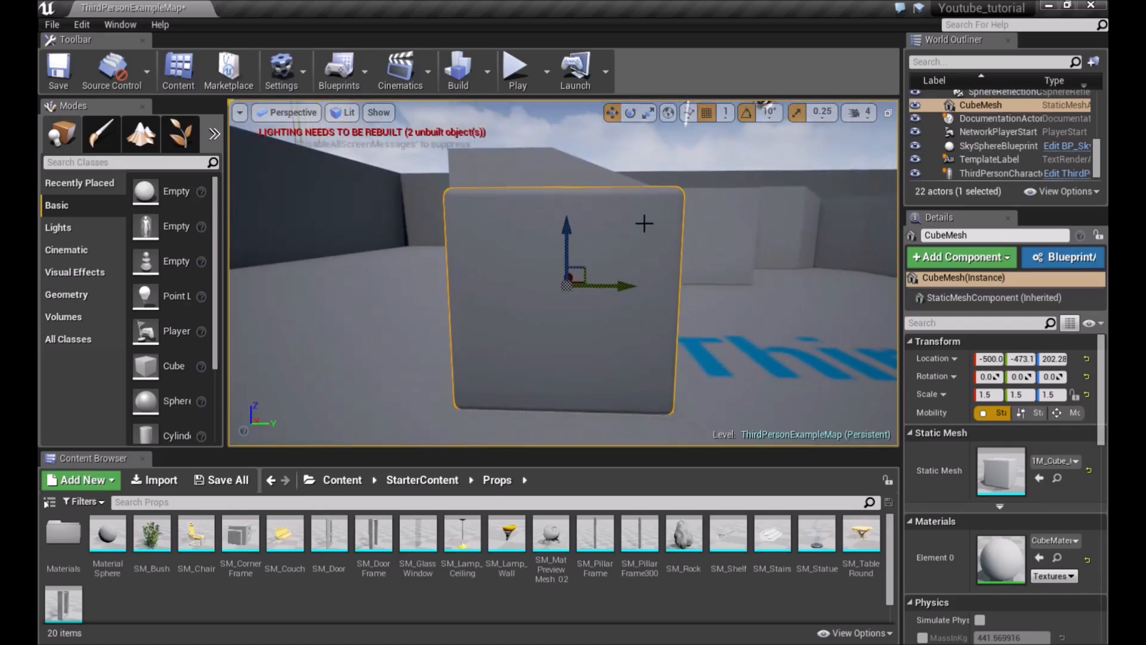
# Switch to the rotate tool, disable rotation snapping, and rotate the cube slightly
pyautogui.press('e')
pyautogui.scroll(-3, 644, 223)
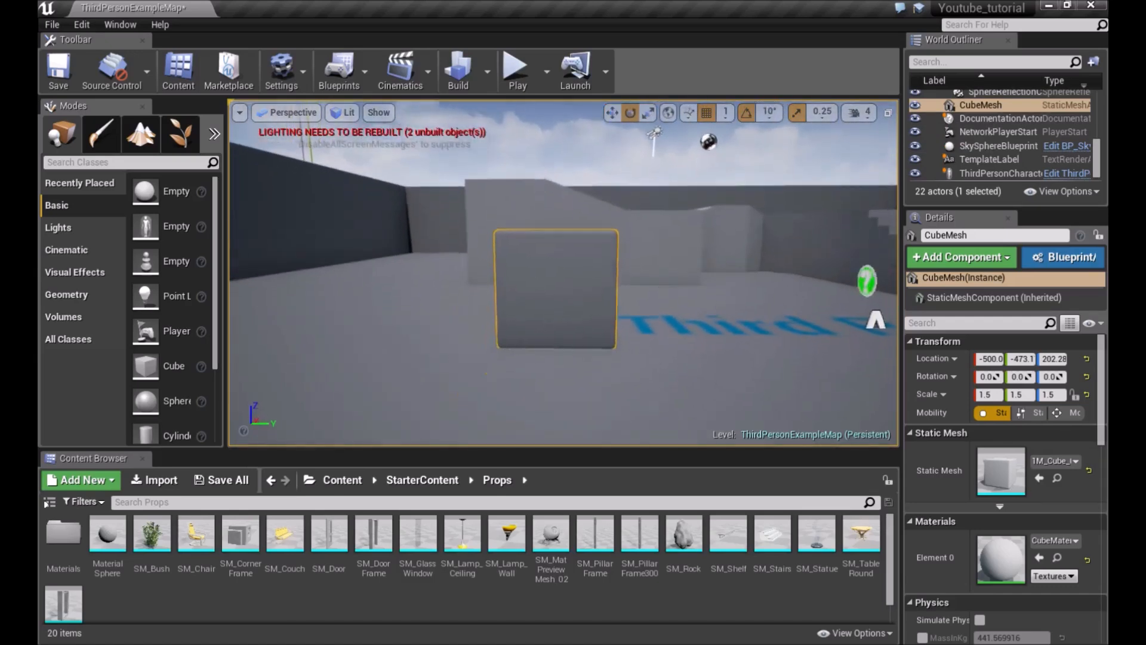
pyautogui.scroll(5, 632, 233)
pyautogui.moveTo(632, 233)
pyautogui.mouseDown()
pyautogui.moveTo(594, 251)
pyautogui.moveTo(634, 235)
pyautogui.mouseUp()
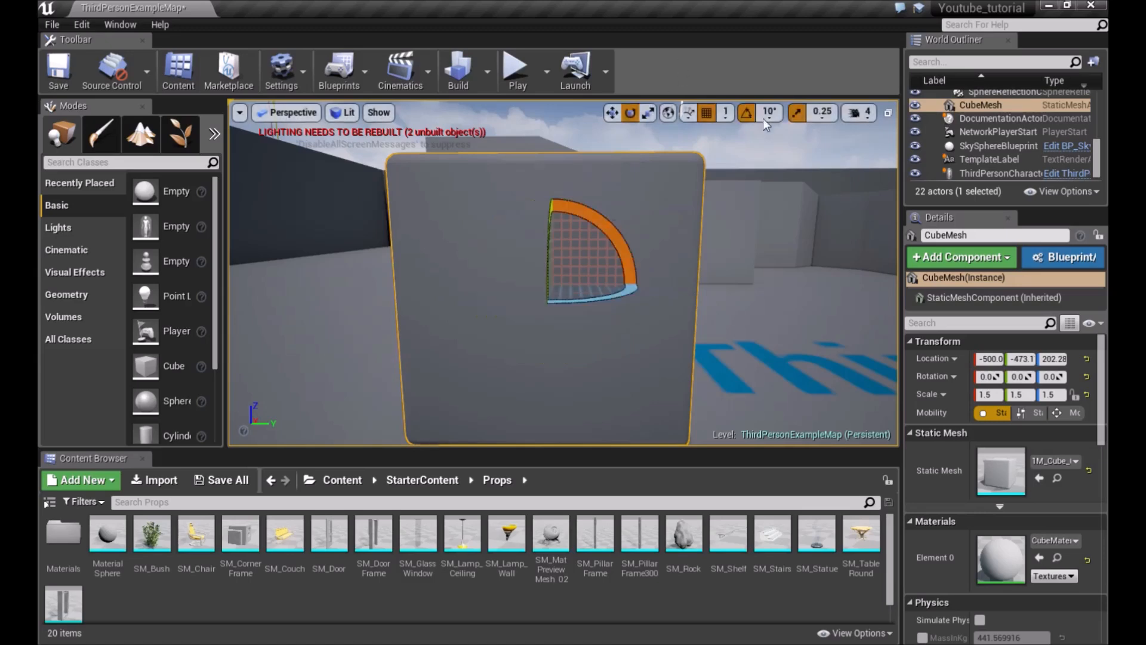
pyautogui.click(779, 113)
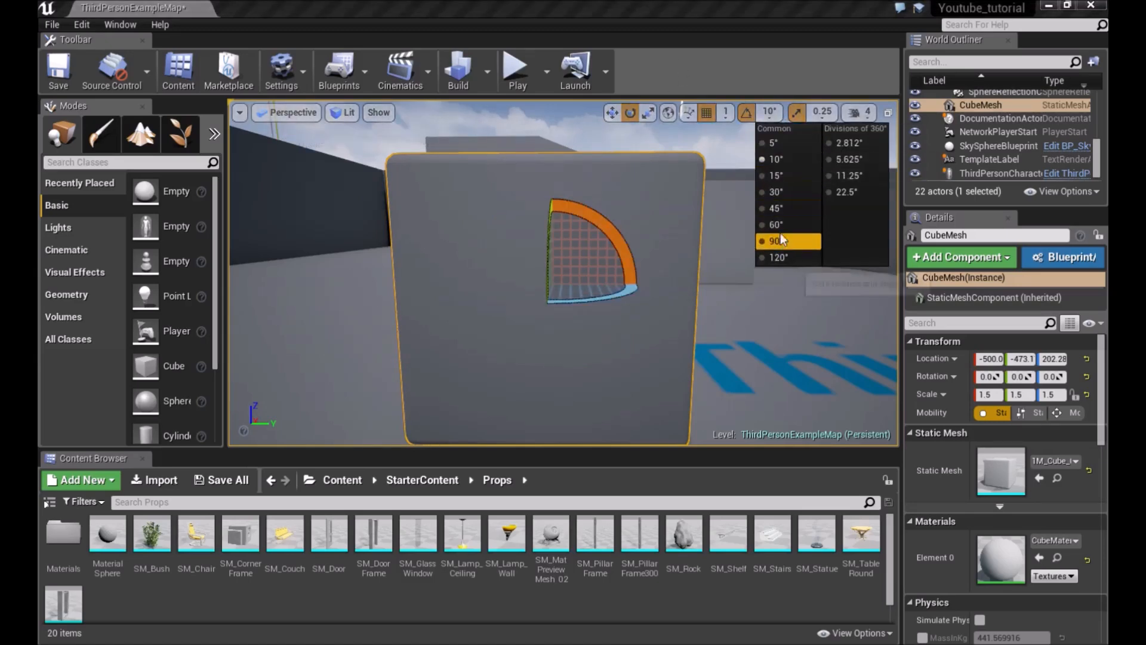
pyautogui.click(769, 112)
pyautogui.click(769, 113)
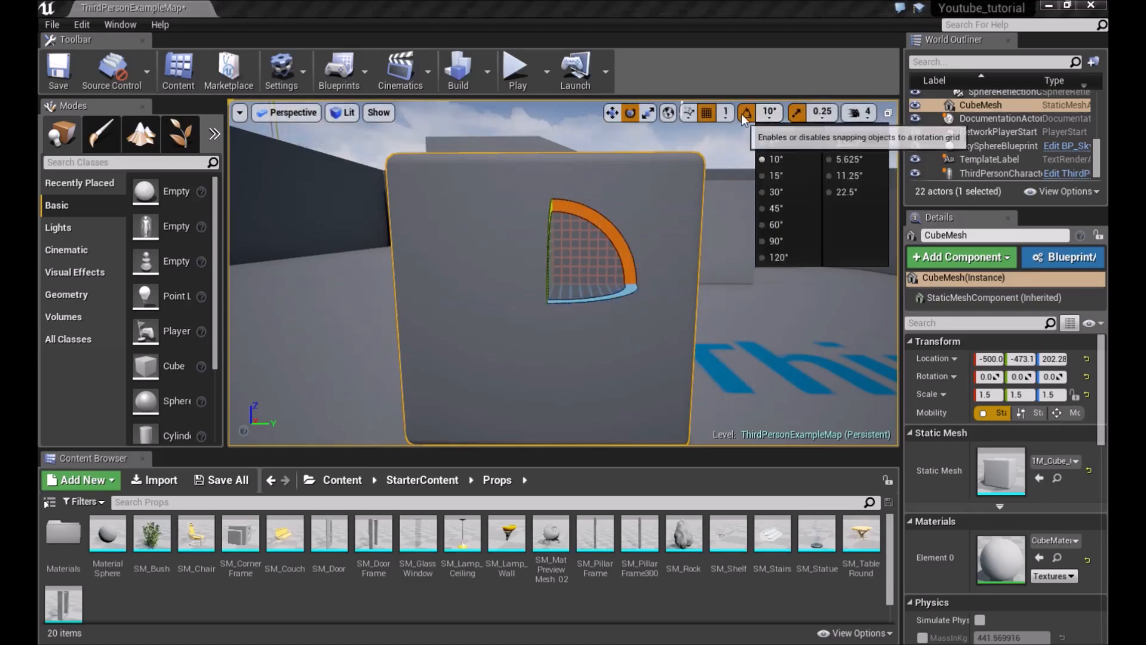
pyautogui.click(746, 114)
pyautogui.moveTo(617, 210)
pyautogui.mouseDown()
pyautogui.moveTo(513, 319)
pyautogui.moveTo(616, 211)
pyautogui.mouseUp()
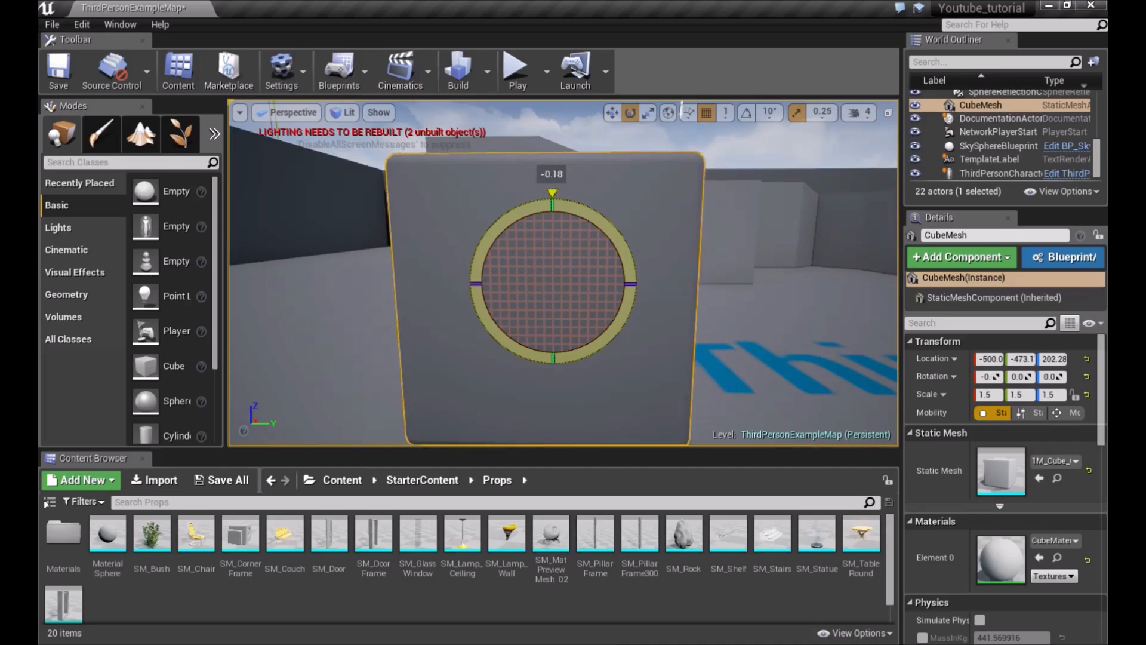
pyautogui.moveTo(616, 211); pyautogui.dragTo(615, 212)
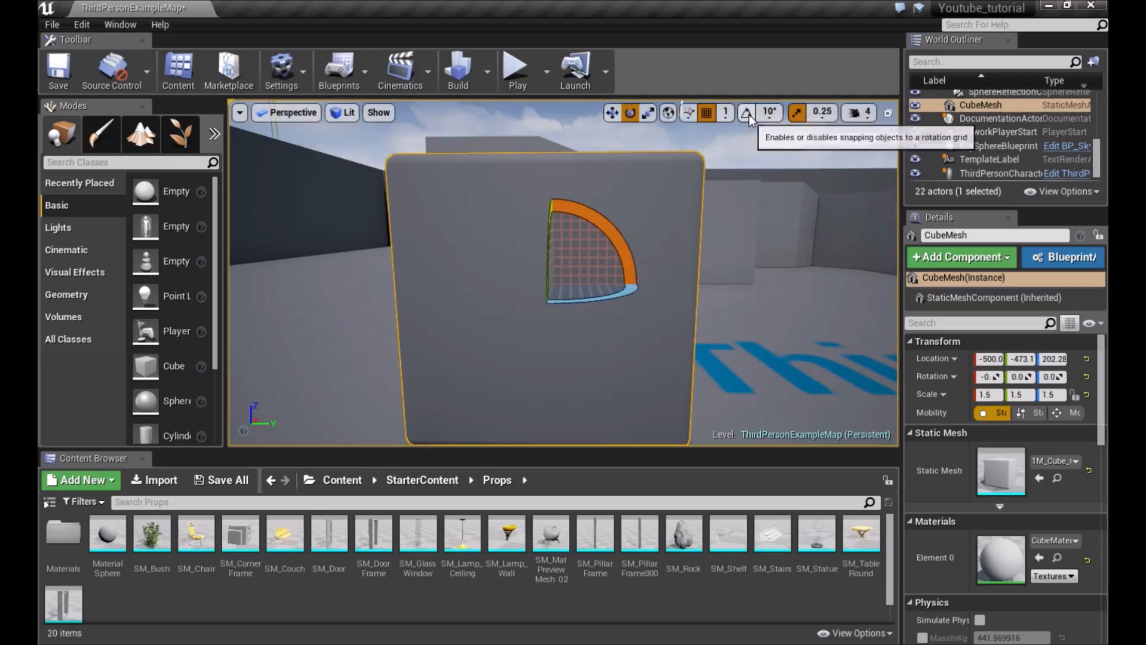
# Set the rotation snap angle to 5° and rotate the cube
pyautogui.click(770, 112)
pyautogui.click(772, 144)
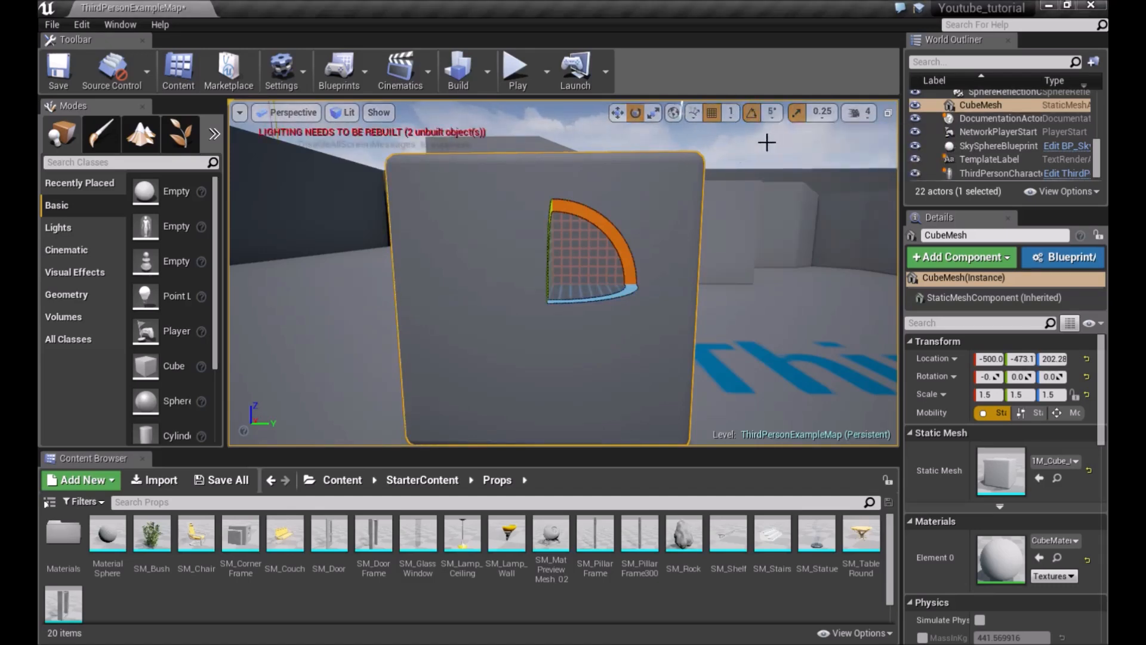
pyautogui.moveTo(624, 239); pyautogui.dragTo(559, 185)
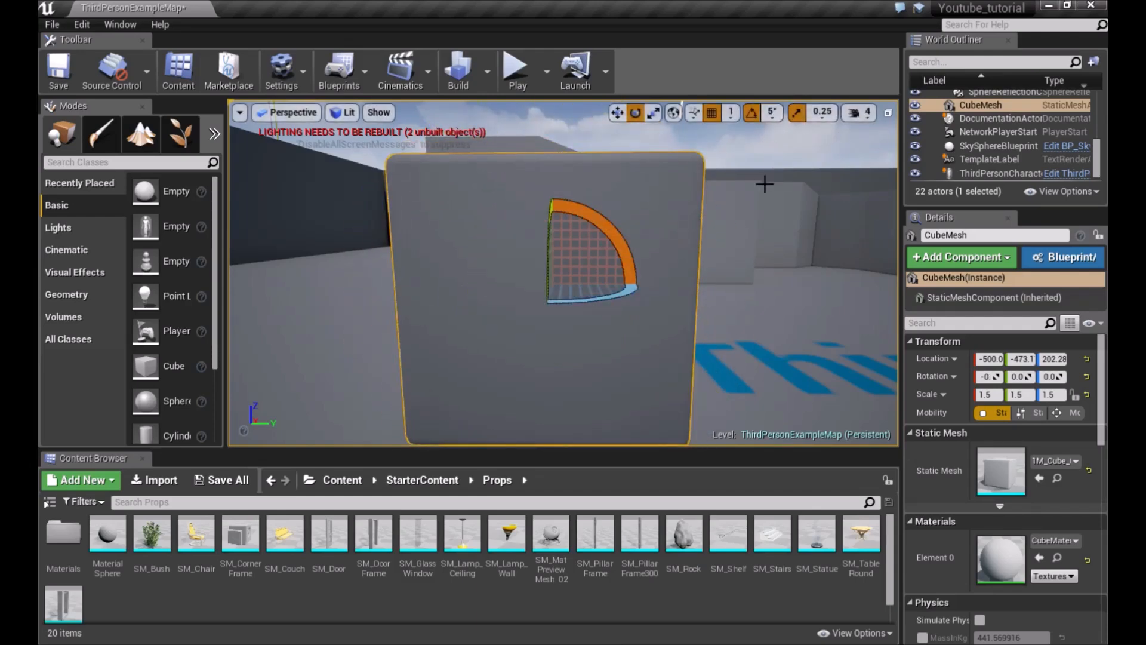
pyautogui.scroll(-5, 765, 183)
pyautogui.scroll(4, 736, 128)
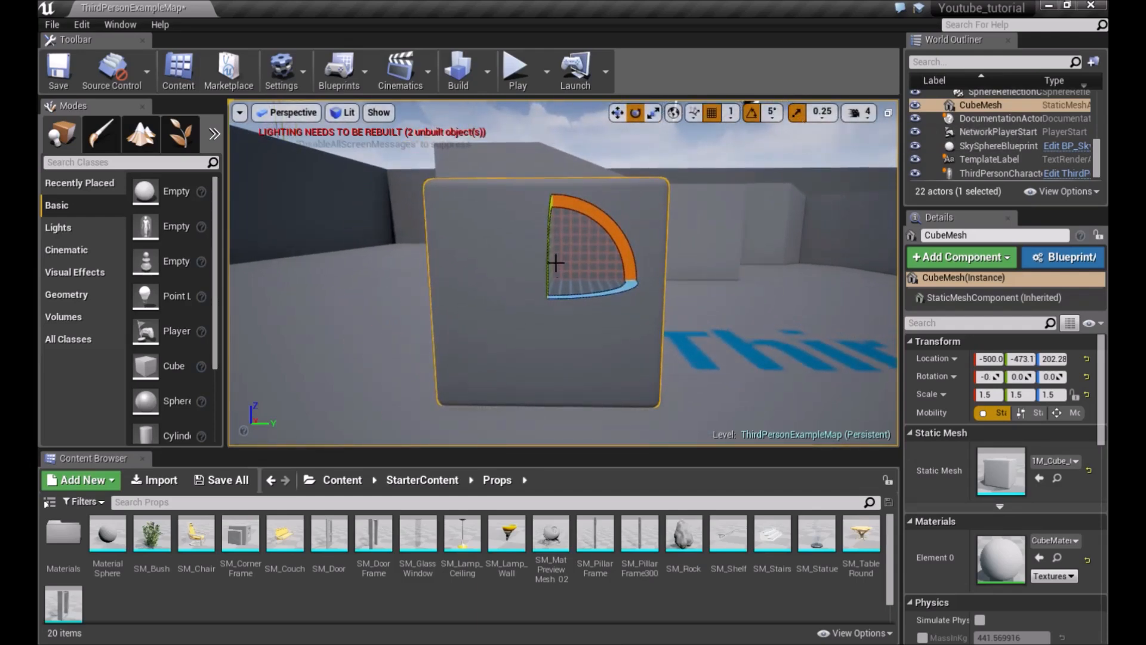
# Switch to the scale tool and scale the cube uniformly to 1.75
pyautogui.press('r')
pyautogui.moveTo(559, 286)
pyautogui.mouseDown()
pyautogui.moveTo(615, 239)
pyautogui.moveTo(540, 299)
pyautogui.moveTo(570, 275)
pyautogui.mouseUp()
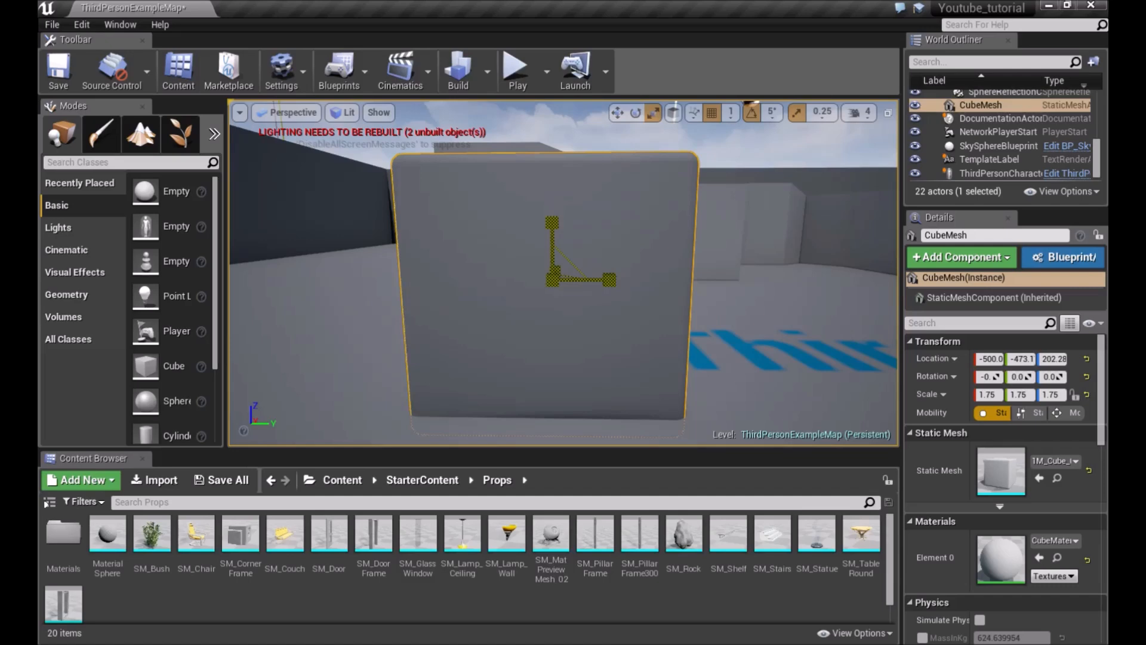
# Turn off scale snapping, scale the cube down freely, and deselect it
pyautogui.click(822, 112)
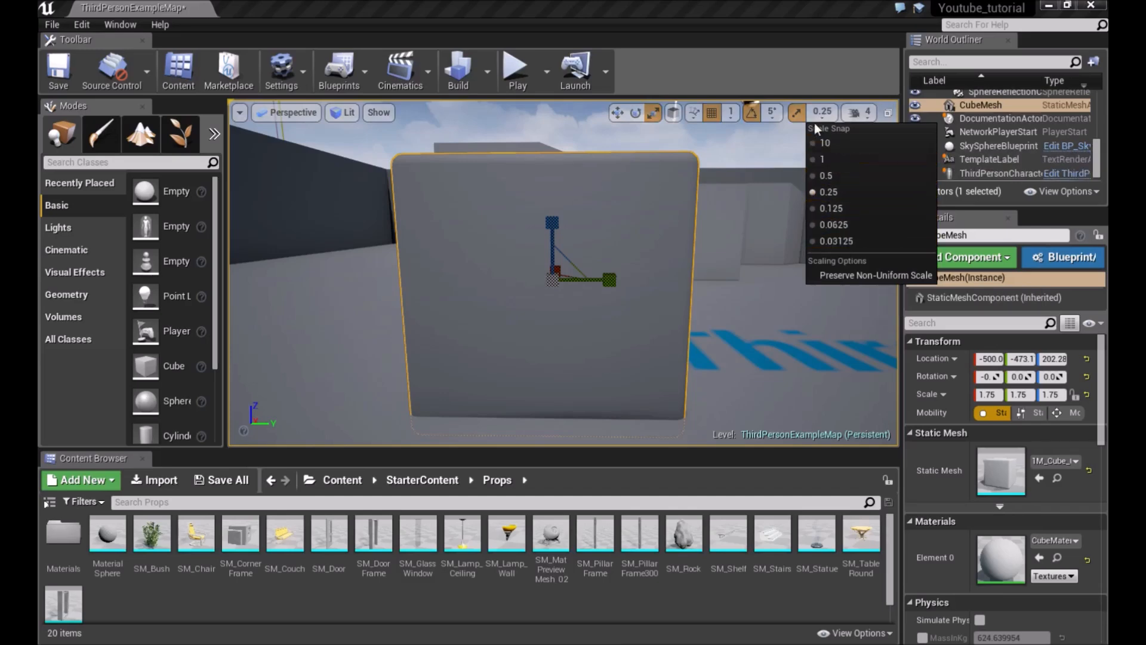
pyautogui.click(797, 114)
pyautogui.moveTo(557, 275); pyautogui.dragTo(540, 292)
pyautogui.moveTo(659, 241); pyautogui.dragTo(723, 207, button='right')
pyautogui.press('Escape')
# Select the cube, frame it in the viewport to inspect it, and deselect it
pyautogui.moveTo(662, 231); pyautogui.dragTo(606, 242, button='right')
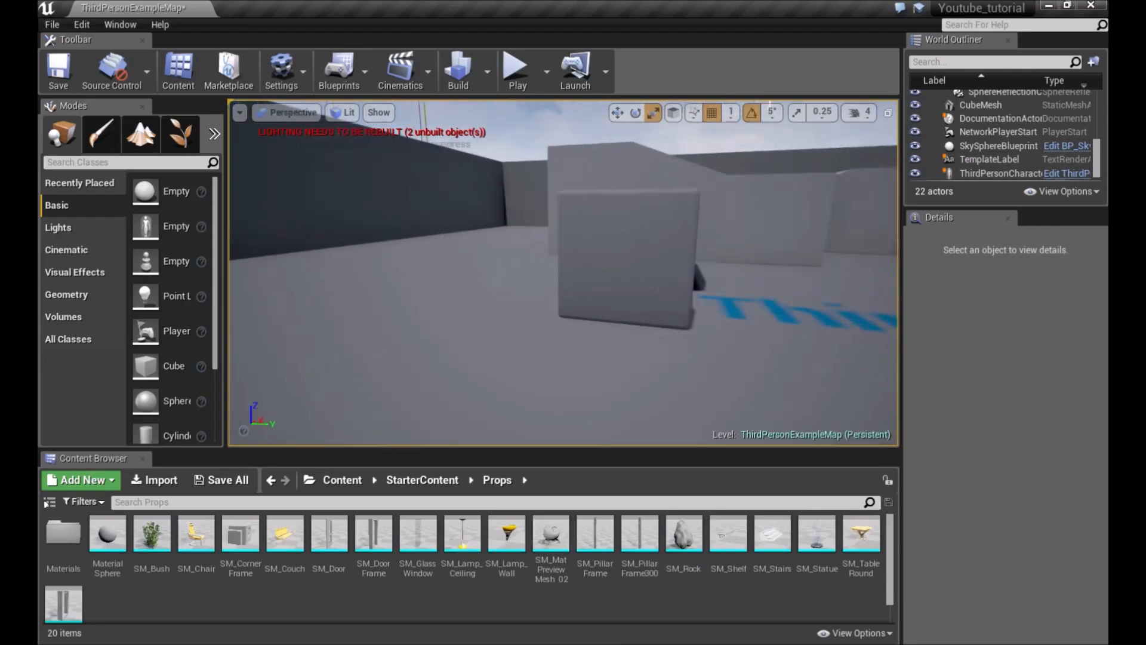
pyautogui.click(605, 242)
pyautogui.press('f')
pyautogui.moveTo(689, 226)
pyautogui.mouseDown(button='right')
pyautogui.moveTo(579, 232)
pyautogui.moveTo(722, 225)
pyautogui.moveTo(689, 220)
pyautogui.moveTo(701, 220)
pyautogui.mouseUp(button='right')
pyautogui.press('Escape')
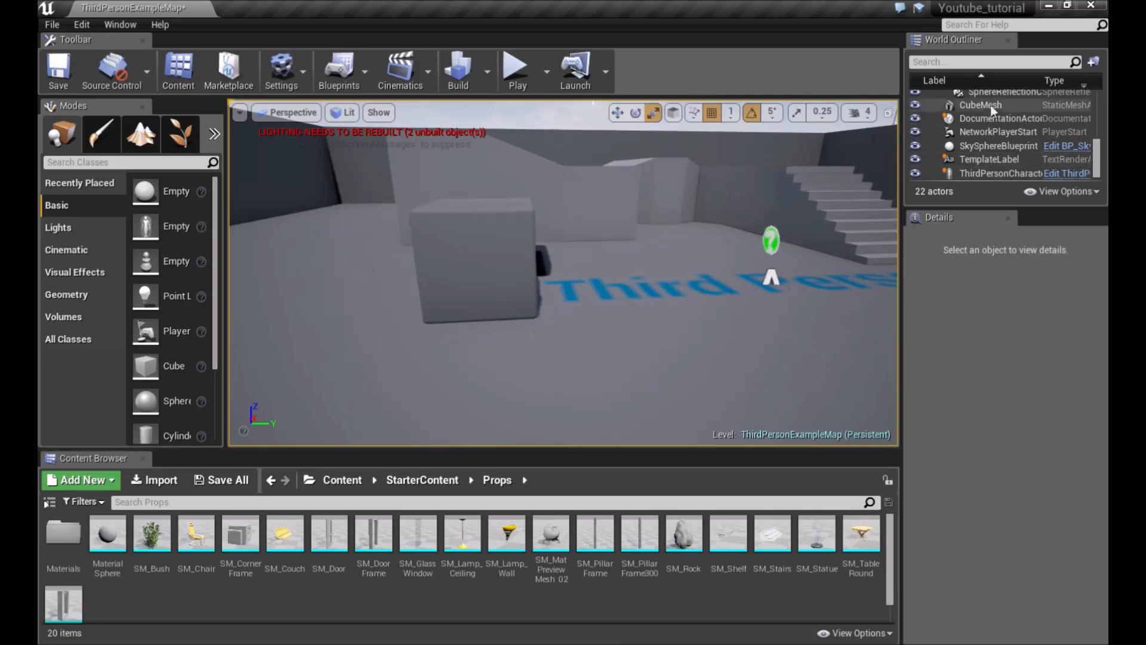
# Enlarge the World Outliner panel and select the linear staircase in the level
pyautogui.moveTo(1025, 207); pyautogui.dragTo(1025, 402)
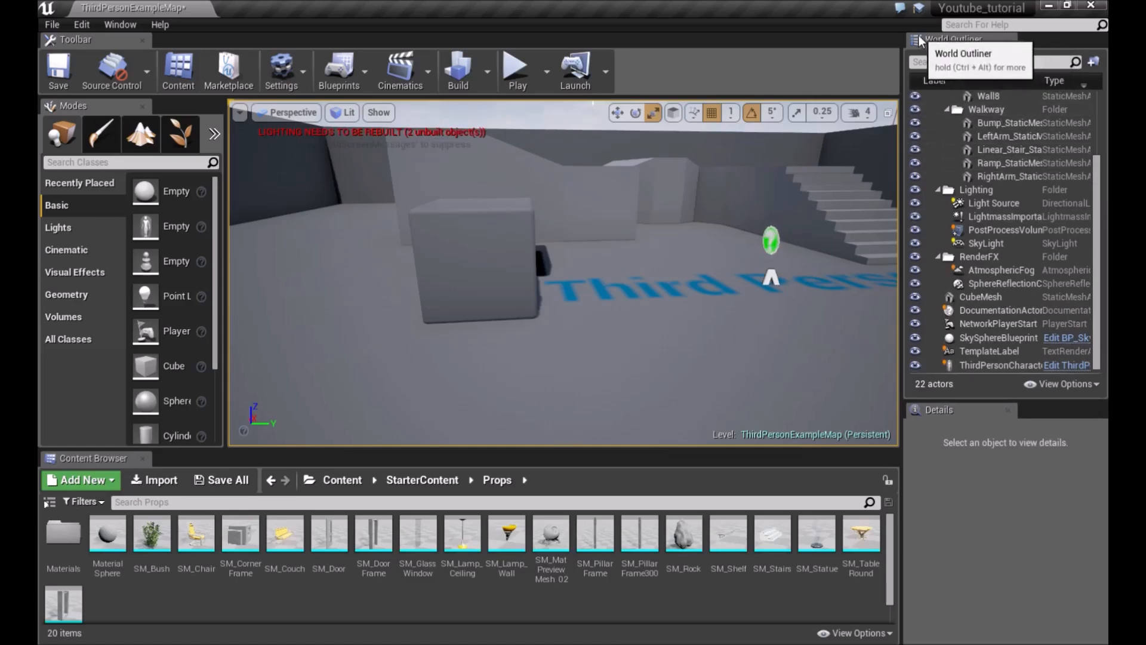
pyautogui.press('s')
pyautogui.moveTo(653, 184); pyautogui.dragTo(481, 207, button='right')
pyautogui.press('w')
pyautogui.press('w')
pyautogui.press('s')
pyautogui.moveTo(633, 239); pyautogui.dragTo(653, 190, button='right')
pyautogui.press('w')
pyautogui.moveTo(1101, 189); pyautogui.dragTo(1104, 239)
pyautogui.press('d')
pyautogui.moveTo(729, 294); pyautogui.dragTo(705, 305, button='right')
pyautogui.click(588, 257)
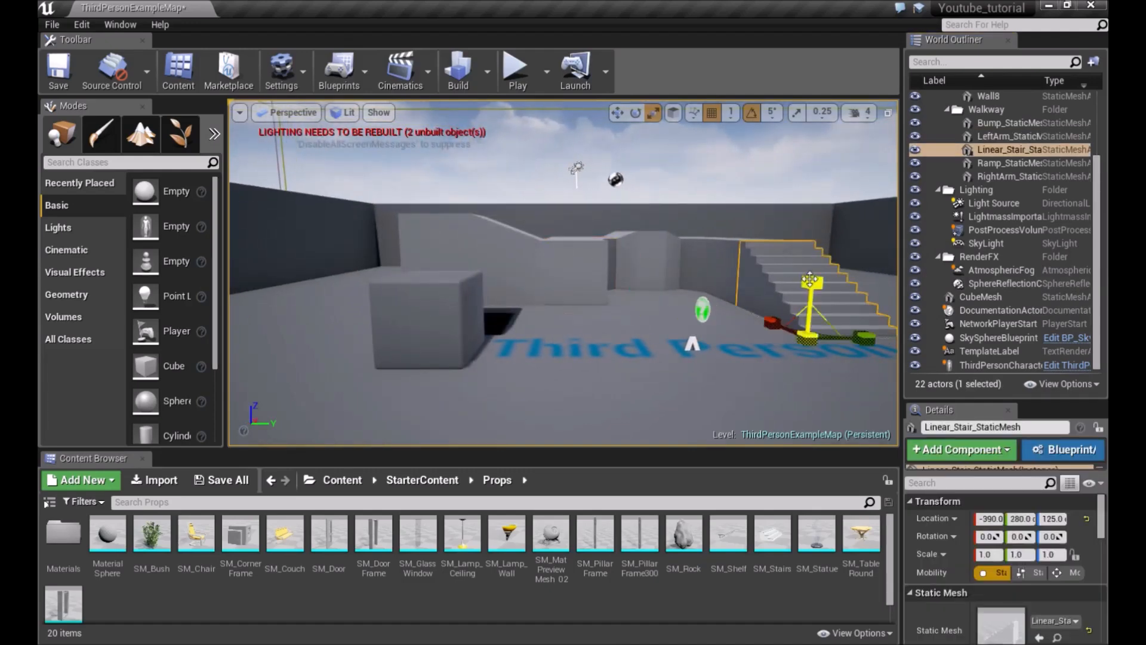
# Frame the linear staircase in the viewport from its World Outliner entry
pyautogui.click(814, 300)
pyautogui.moveTo(814, 302); pyautogui.dragTo(782, 304, button='right')
pyautogui.press('d')
pyautogui.doubleClick(995, 149)
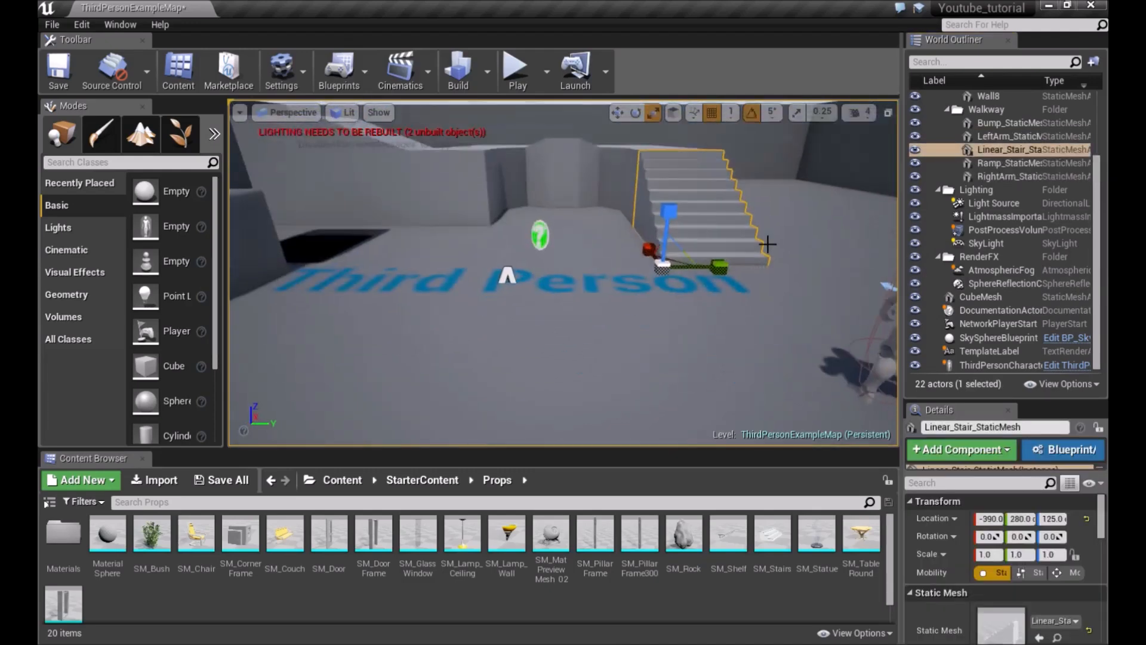
# Select the documentation actor, frame it from the World Outliner, and deselect it
pyautogui.click(536, 237)
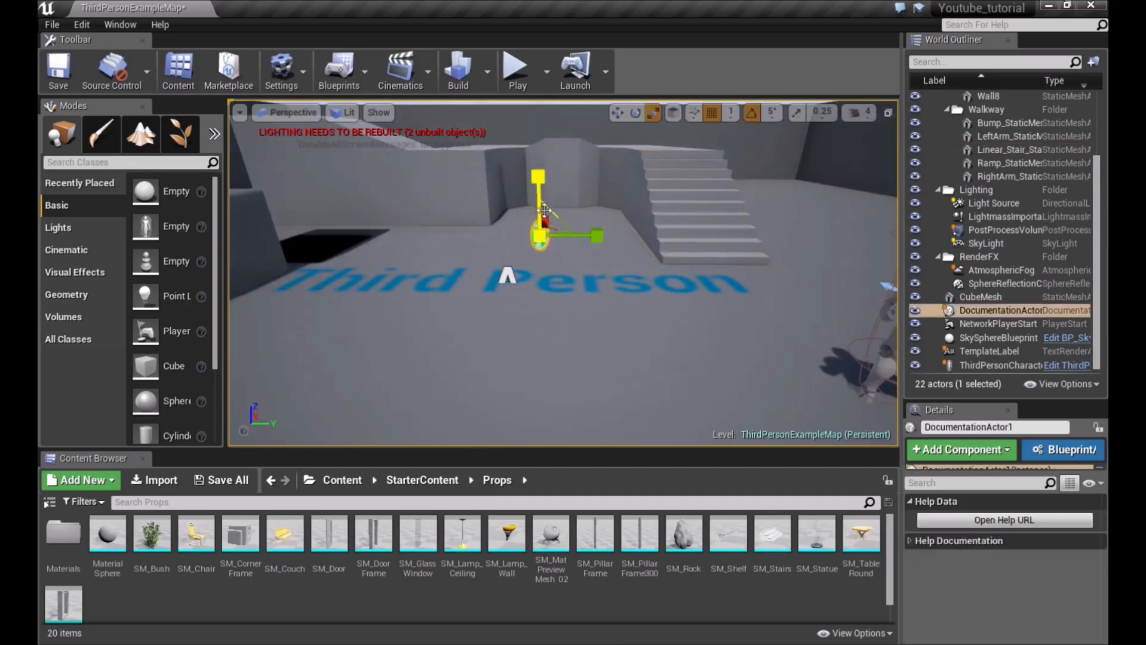
pyautogui.doubleClick(1002, 308)
pyautogui.moveTo(564, 202); pyautogui.dragTo(580, 202, button='right')
pyautogui.press('Escape')
pyautogui.moveTo(657, 203); pyautogui.dragTo(606, 197, button='right')
pyautogui.press('s')
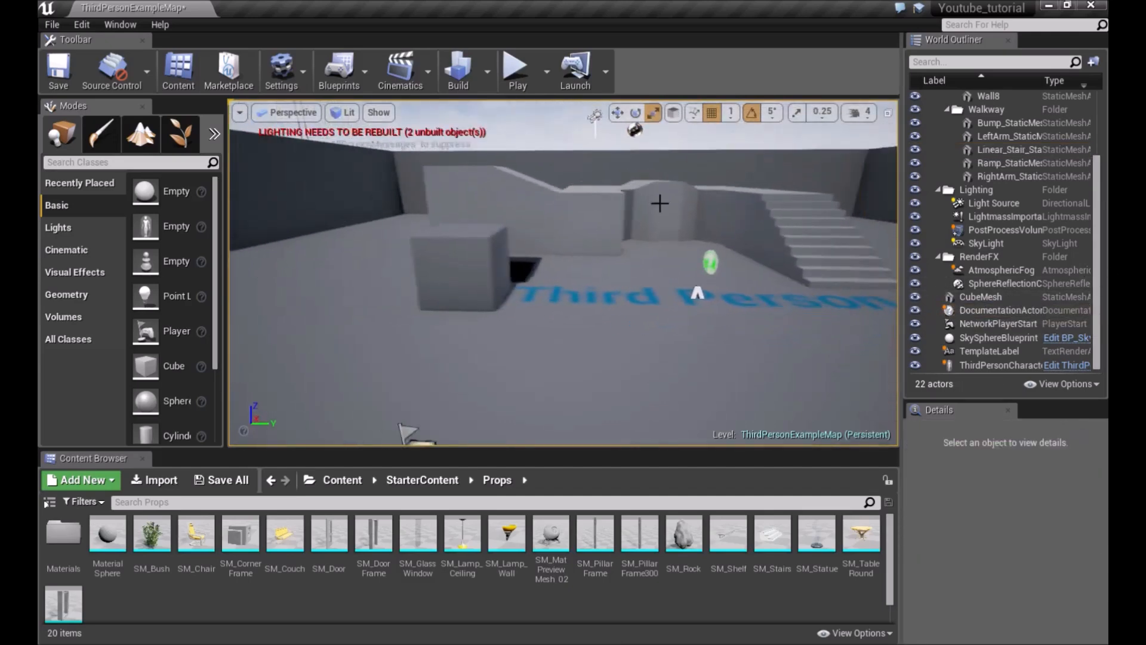
# Hide the cube mesh with its World Outliner visibility toggle and show it again
pyautogui.moveTo(575, 319)
pyautogui.mouseDown(button='right')
pyautogui.moveTo(598, 304)
pyautogui.moveTo(575, 306)
pyautogui.mouseUp(button='right')
pyautogui.press('w')
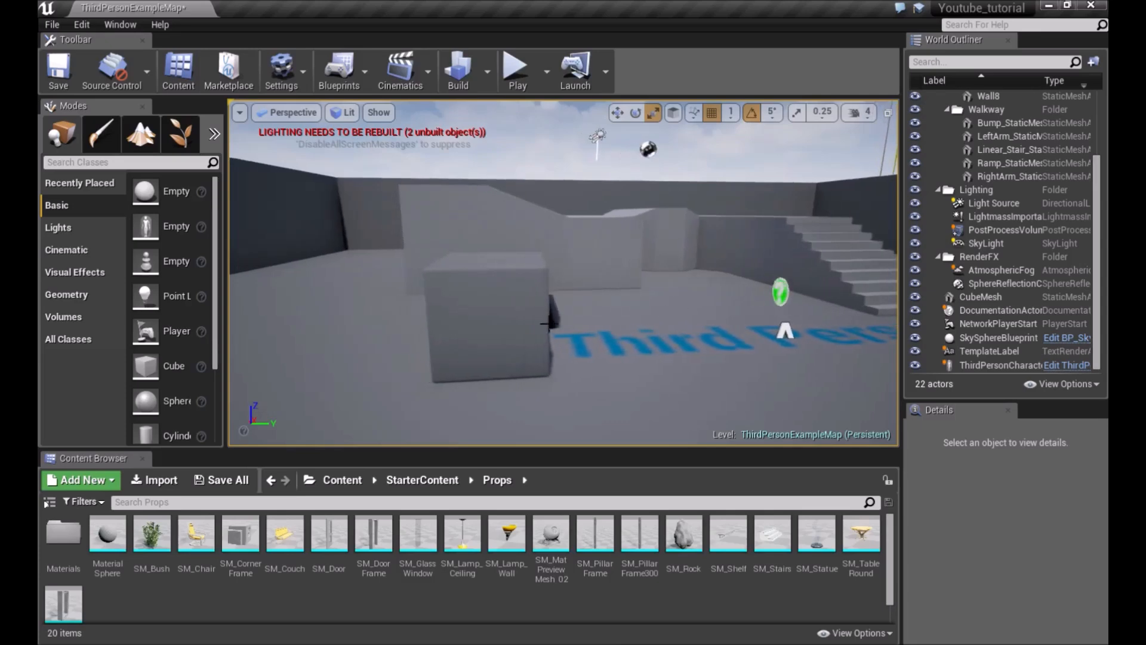
pyautogui.moveTo(445, 323); pyautogui.dragTo(572, 279, button='right')
pyautogui.press('s')
pyautogui.click(568, 299)
pyautogui.press('w')
pyautogui.press('s')
pyautogui.press('w')
pyautogui.press('s')
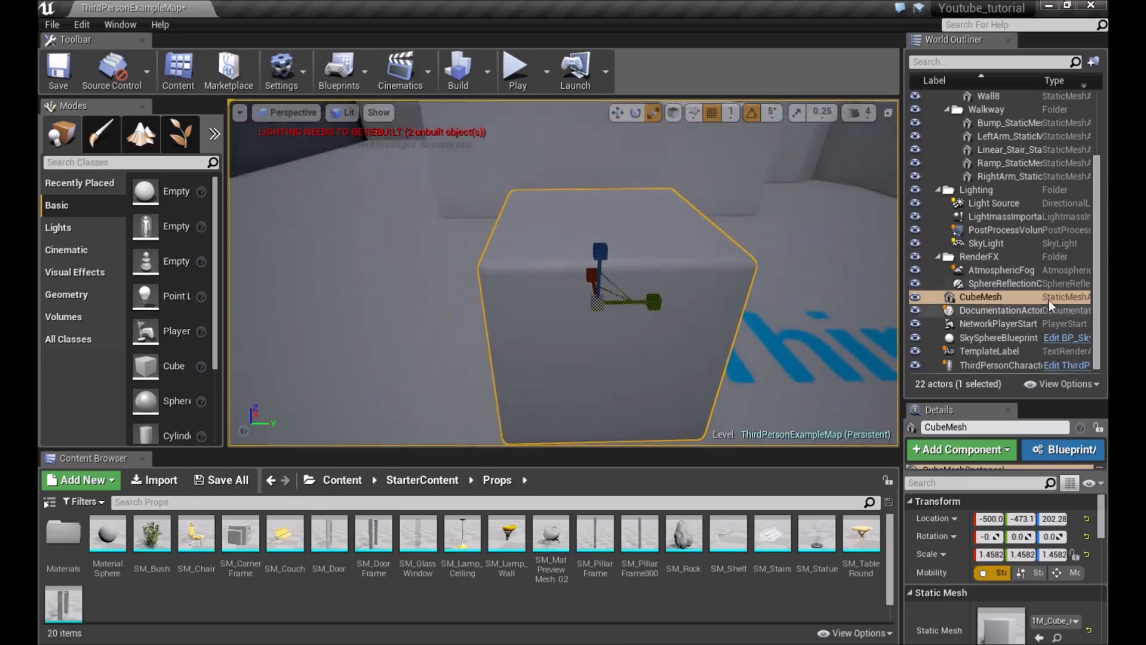
pyautogui.click(916, 297)
pyautogui.moveTo(761, 302); pyautogui.dragTo(761, 302, button='right')
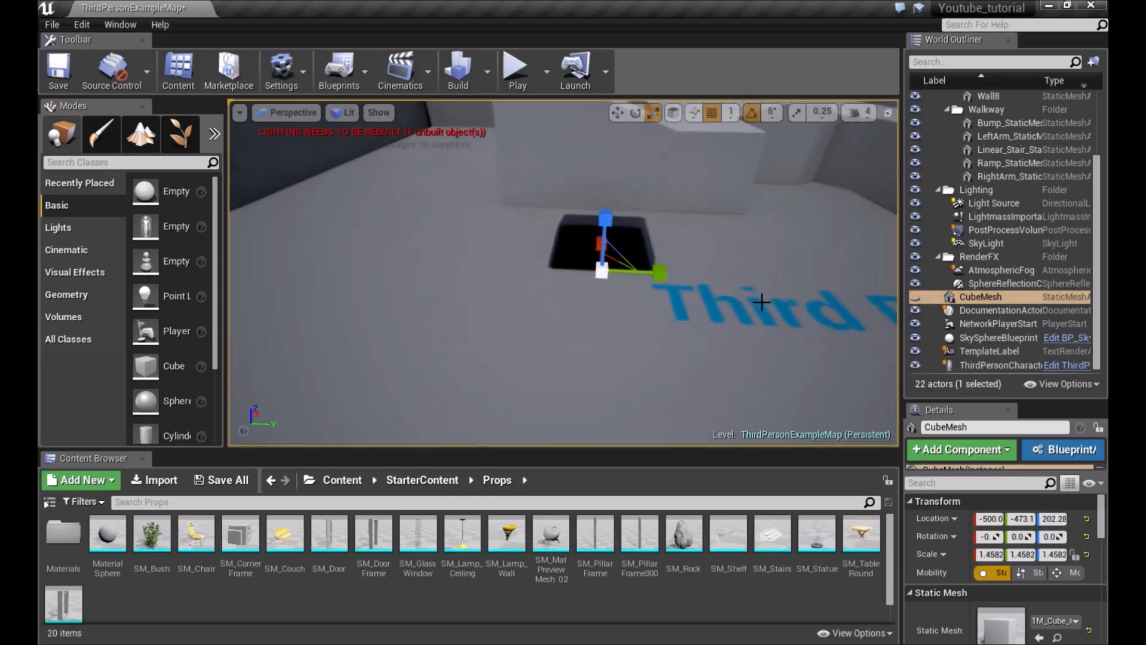
pyautogui.click(916, 297)
# Select the cube mesh in the World Outliner and frame it in the viewport
pyautogui.moveTo(889, 295); pyautogui.dragTo(912, 293, button='right')
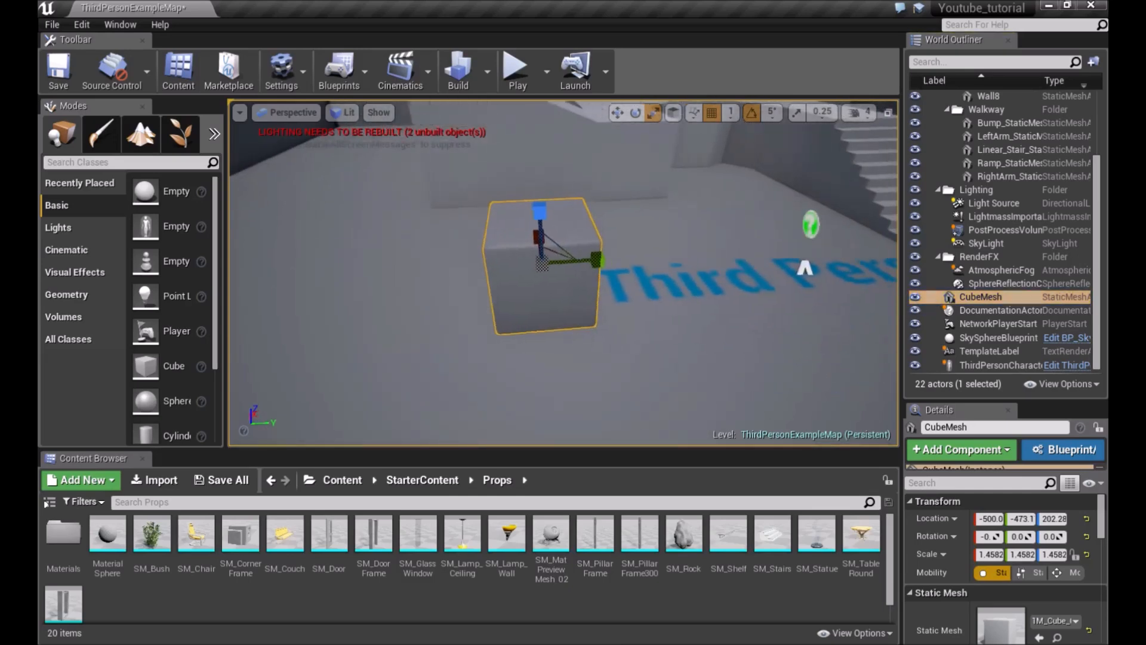
pyautogui.press('Escape')
pyautogui.click(925, 298)
pyautogui.press('f')
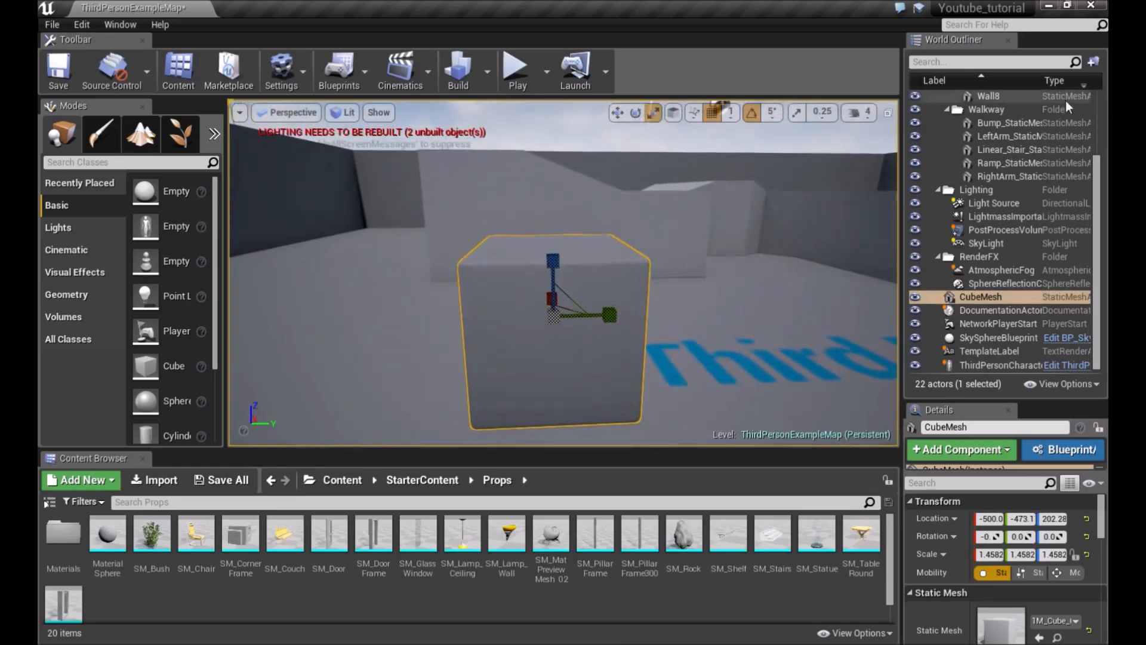
# Frame the floor mesh from its World Outliner entry and deselect it
pyautogui.scroll(3, 1047, 209)
pyautogui.doubleClick(997, 137)
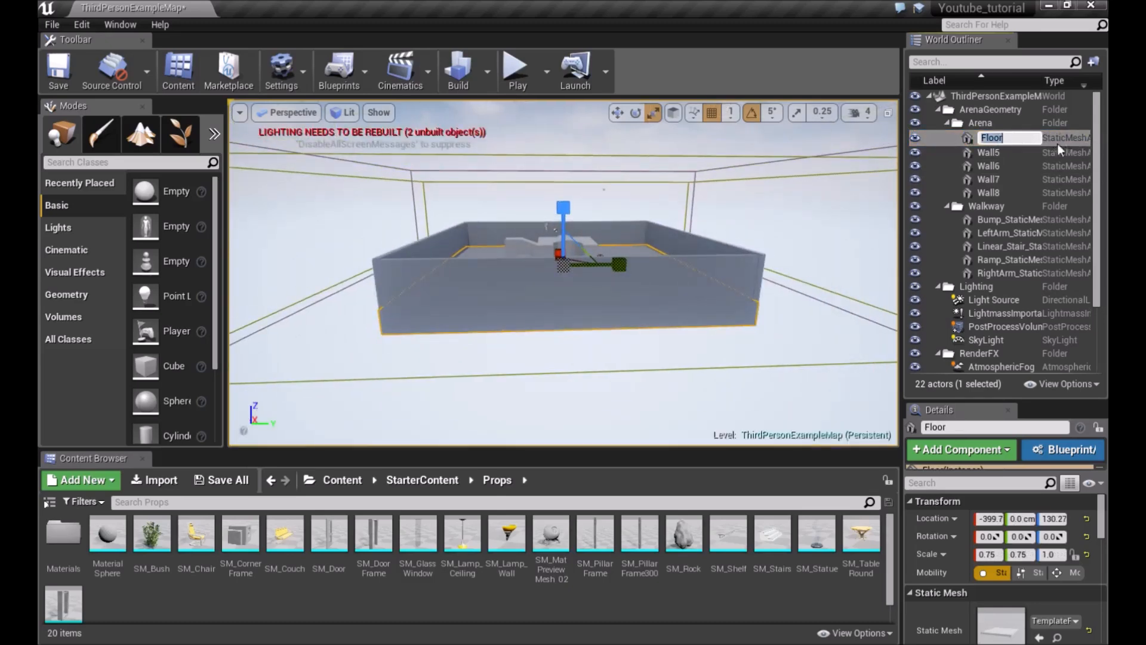
pyautogui.press('Return')
pyautogui.press('w')
pyautogui.moveTo(640, 216); pyautogui.dragTo(565, 227, button='right')
pyautogui.press('Escape')
pyautogui.press('s')
pyautogui.press('w')
pyautogui.press('s')
pyautogui.press('d')
pyautogui.press('a')
# Select the Wall8 mesh in the World Outliner
pyautogui.click(931, 62)
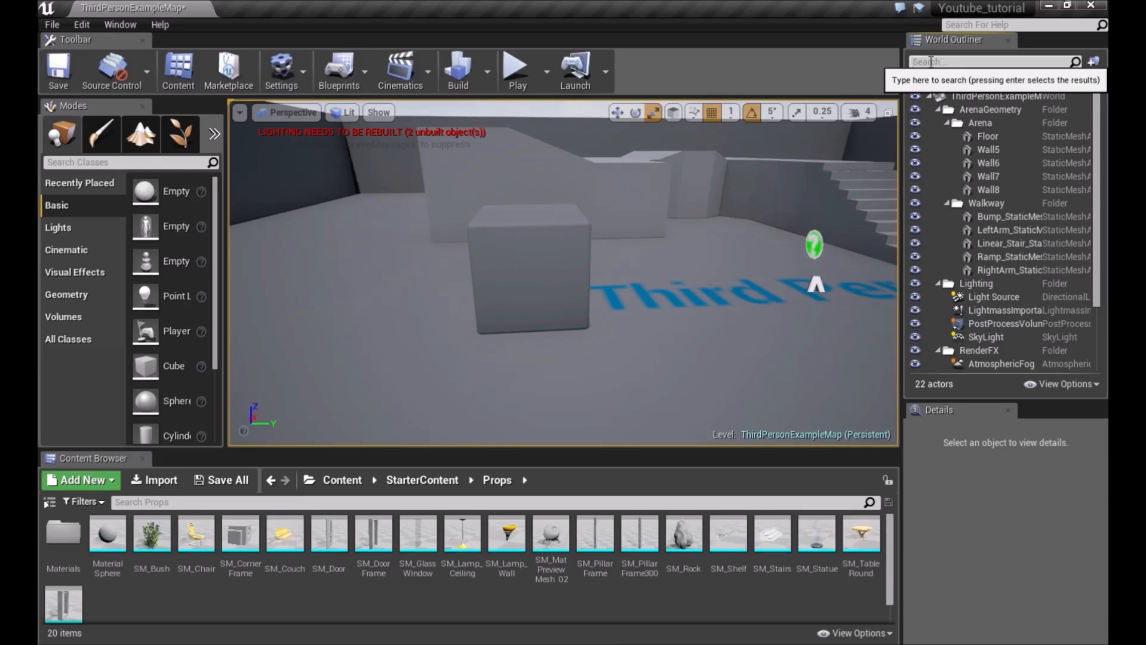
pyautogui.click(931, 61)
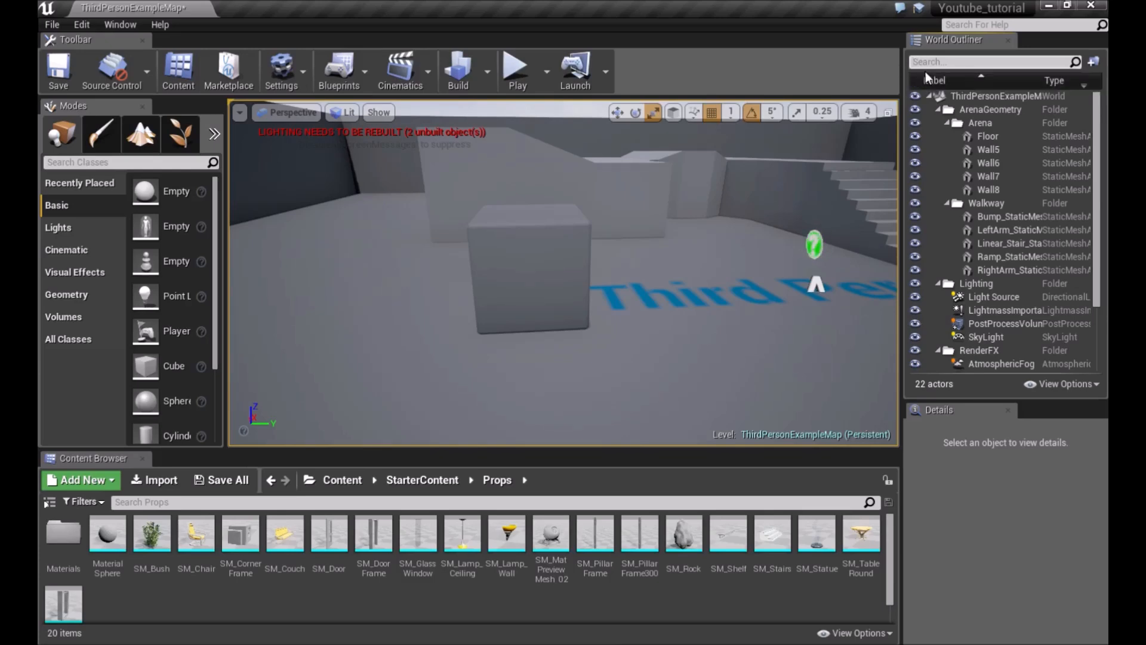
pyautogui.moveTo(489, 240); pyautogui.dragTo(472, 196, button='right')
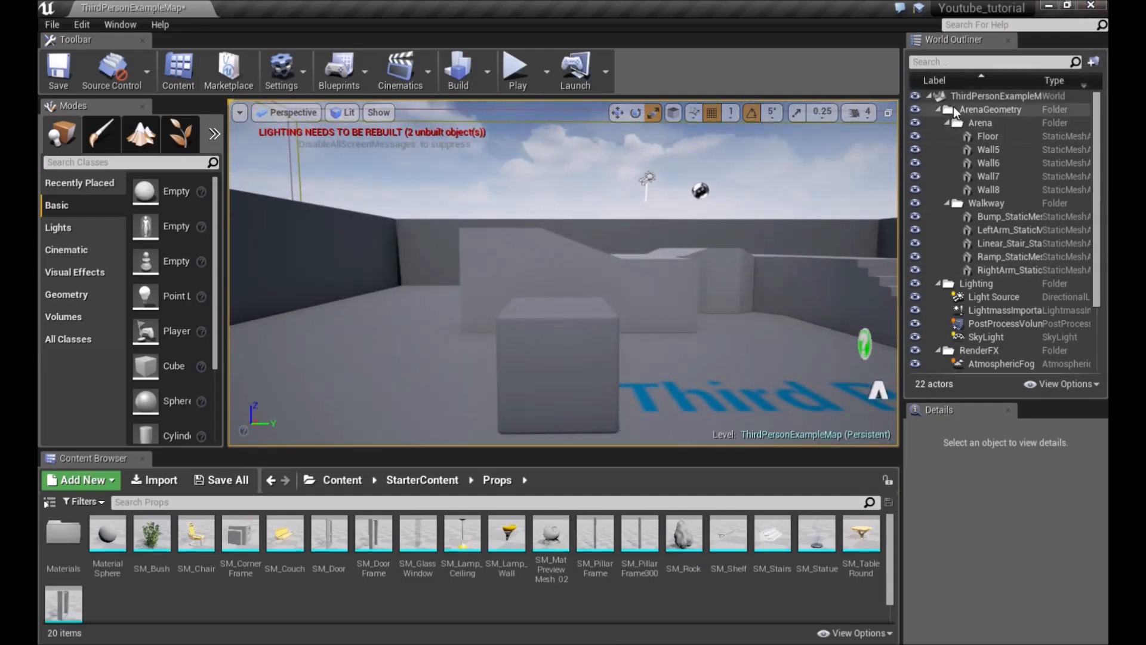
pyautogui.moveTo(432, 240); pyautogui.dragTo(466, 245, button='right')
pyautogui.moveTo(479, 190); pyautogui.dragTo(602, 226, button='right')
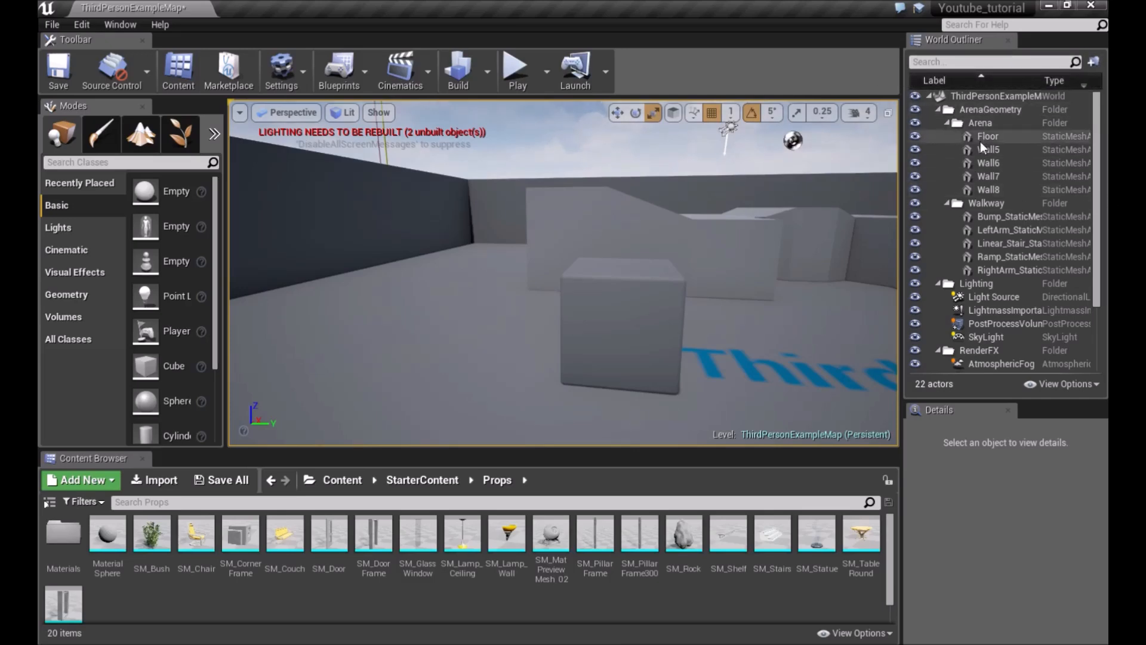
pyautogui.moveTo(987, 137)
pyautogui.mouseDown()
pyautogui.moveTo(979, 123)
pyautogui.moveTo(986, 138)
pyautogui.mouseUp()
pyautogui.moveTo(983, 191)
pyautogui.mouseDown()
pyautogui.moveTo(987, 203)
pyautogui.moveTo(988, 187)
pyautogui.mouseUp()
pyautogui.moveTo(740, 250); pyautogui.dragTo(802, 239, button='right')
pyautogui.press('s')
# Select the cube and try the outliner's Only Selected and Hide Temporary Actors view options
pyautogui.click(1092, 387)
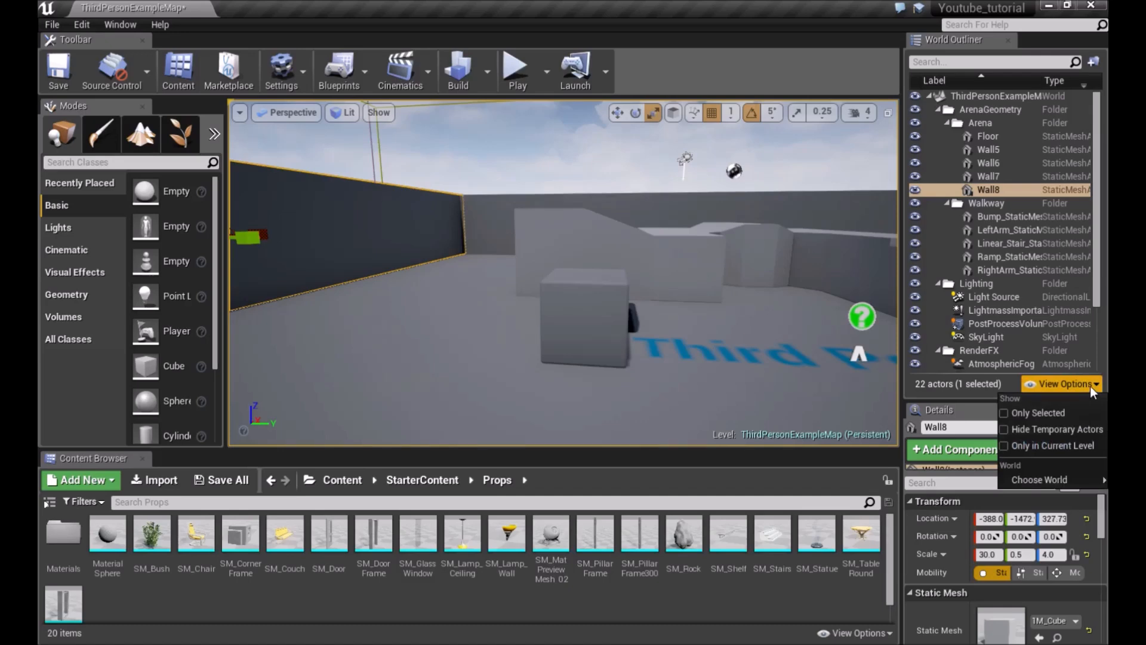
pyautogui.click(588, 296)
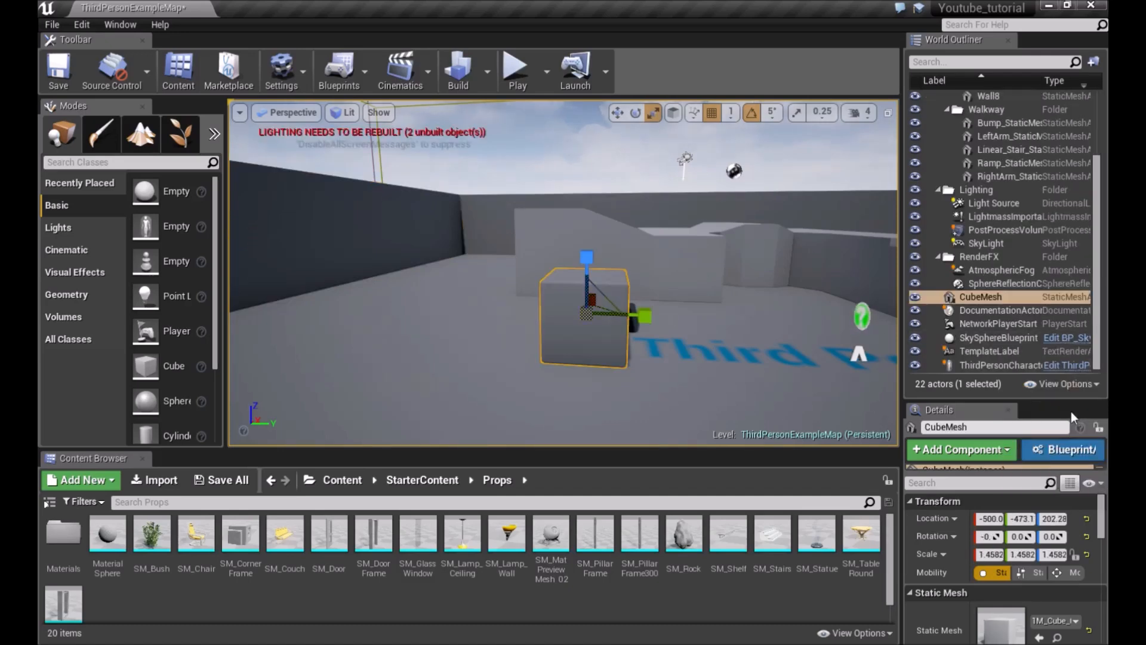
pyautogui.click(1096, 387)
pyautogui.click(1038, 409)
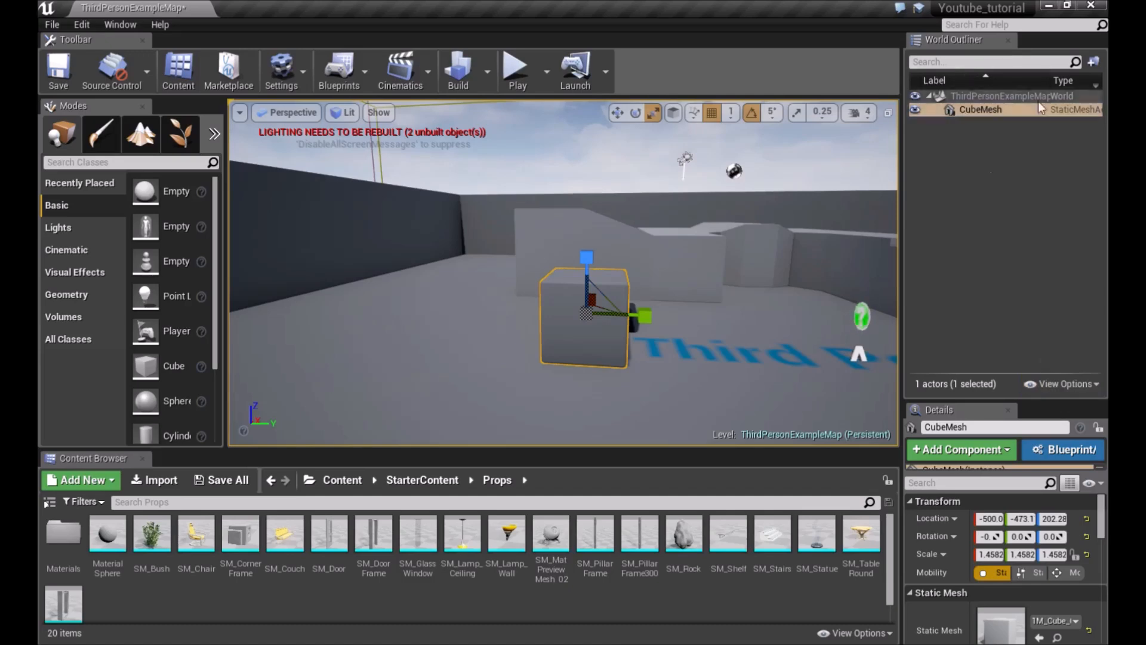
pyautogui.click(1069, 384)
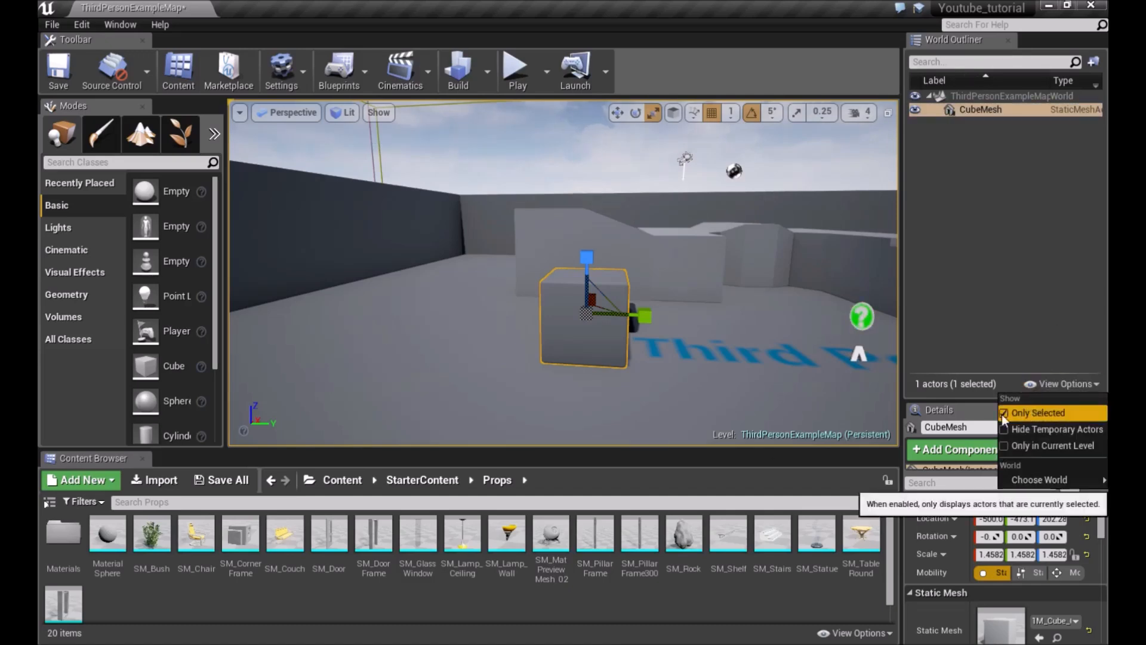
pyautogui.click(1042, 411)
pyautogui.click(1008, 430)
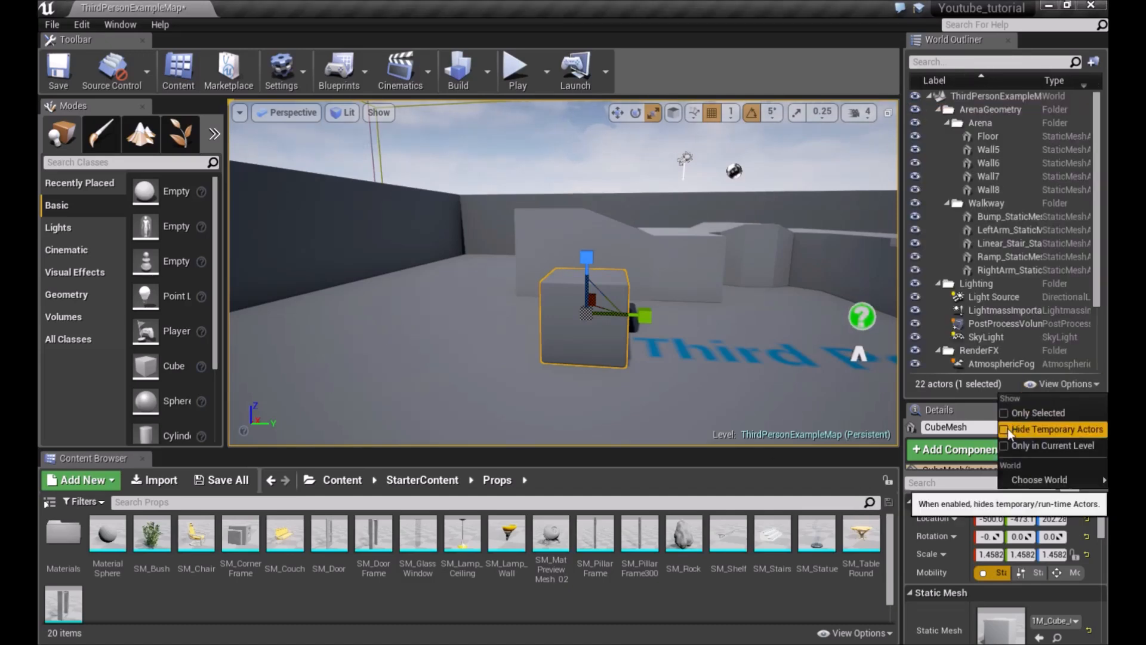
pyautogui.click(1005, 431)
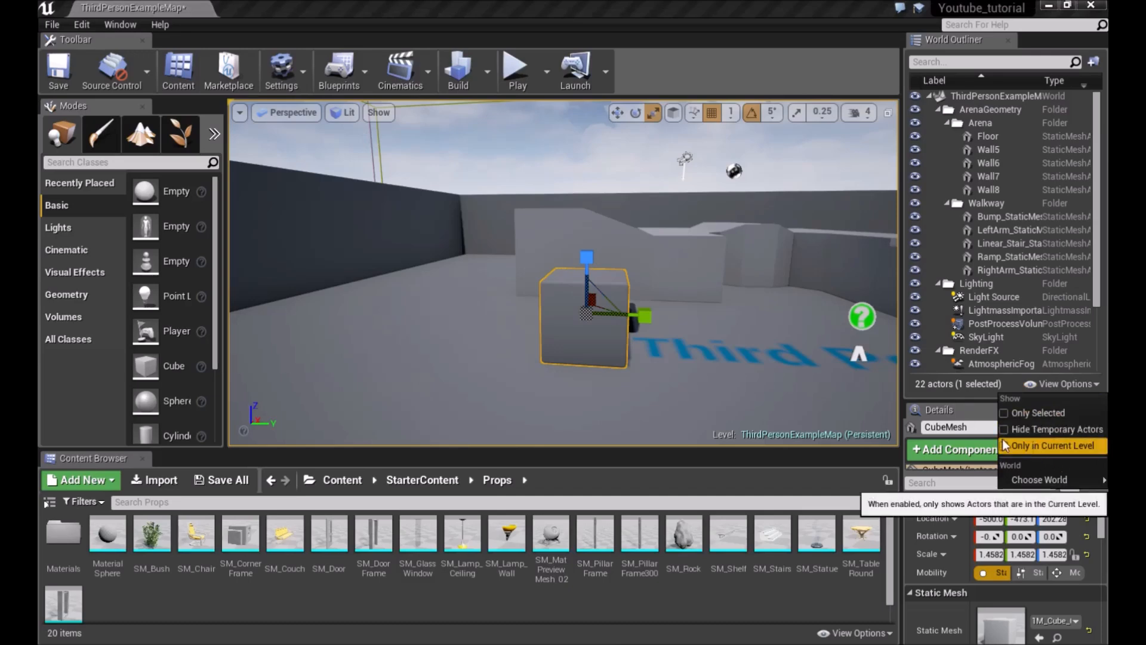
pyautogui.click(1072, 385)
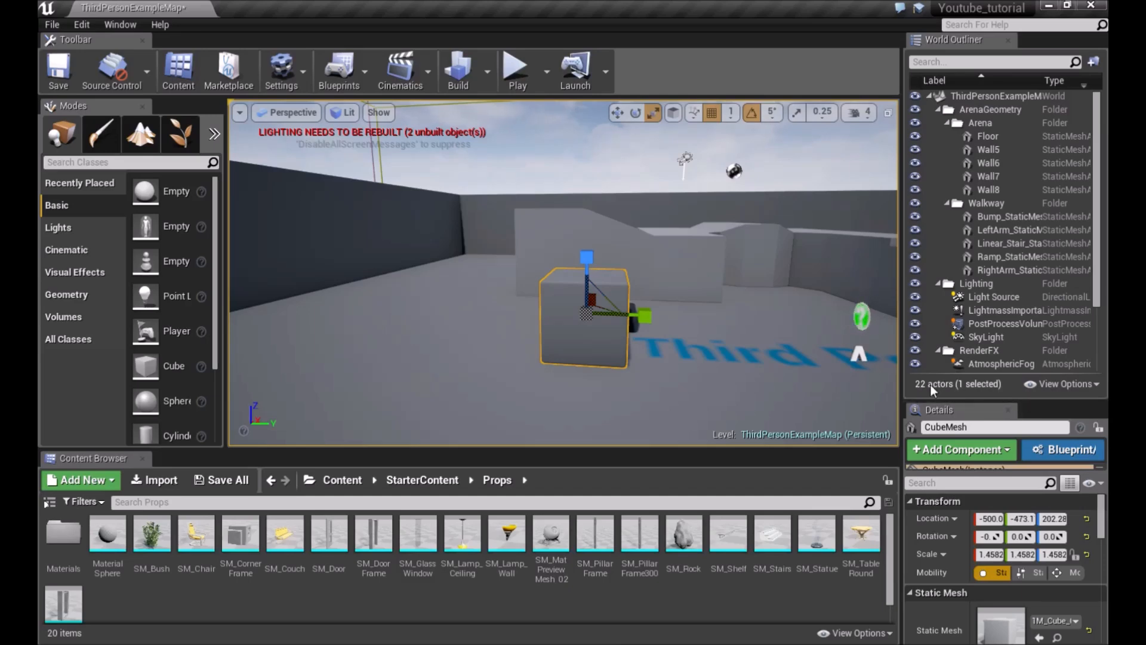
# Deselect the cube and shrink the World Outliner back to its original height
pyautogui.moveTo(579, 235); pyautogui.dragTo(552, 237, button='right')
pyautogui.press('Escape')
pyautogui.moveTo(368, 171)
pyautogui.mouseDown(button='right')
pyautogui.moveTo(316, 177)
pyautogui.moveTo(382, 180)
pyautogui.mouseUp(button='right')
pyautogui.press('s')
pyautogui.moveTo(417, 196); pyautogui.dragTo(453, 197, button='right')
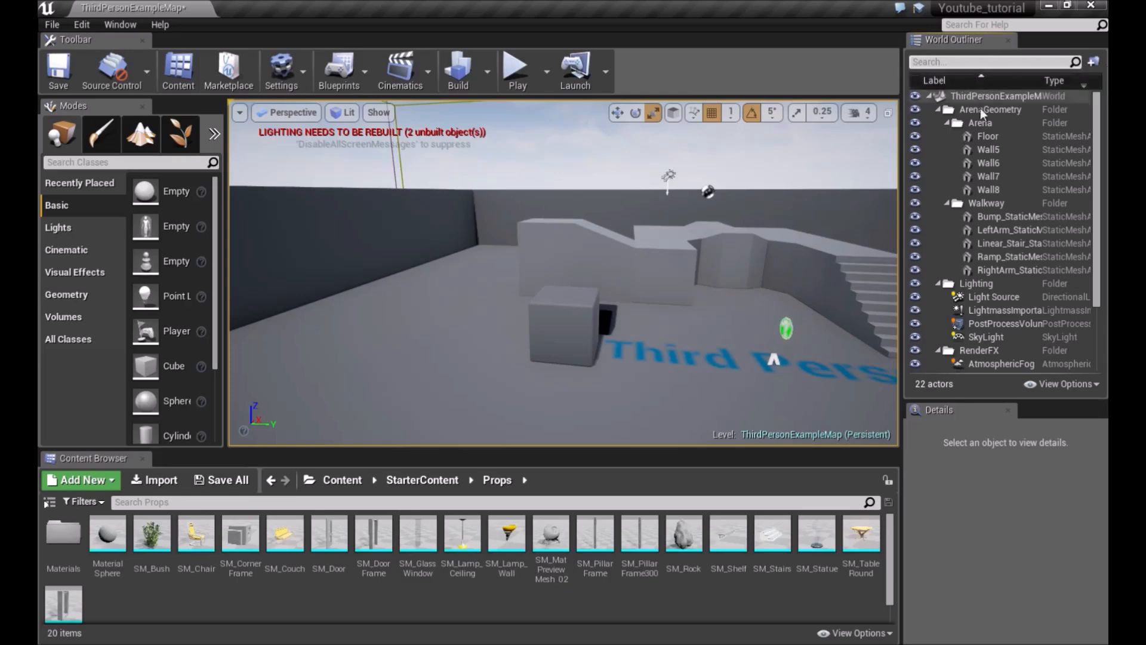
pyautogui.moveTo(1038, 401); pyautogui.dragTo(1030, 219)
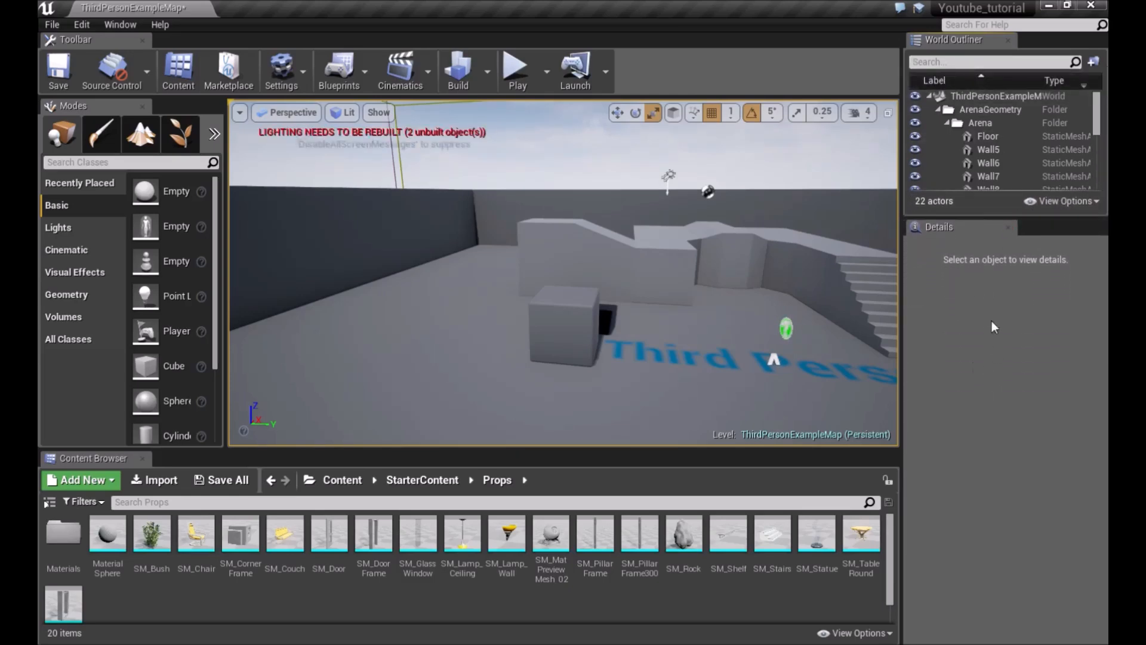
# Select the cube and scroll through its properties in the Details panel
pyautogui.moveTo(704, 263); pyautogui.dragTo(538, 293, button='right')
pyautogui.click(521, 274)
pyautogui.scroll(-3, 538, 293)
pyautogui.scroll(-10, 979, 367)
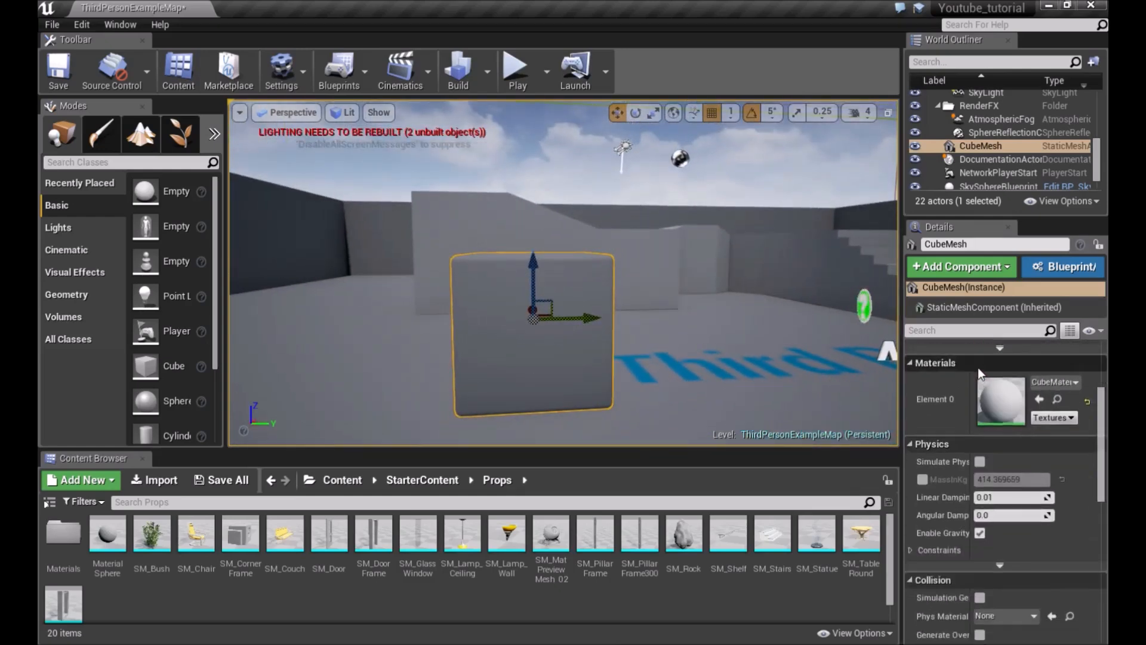
pyautogui.scroll(-3, 977, 370)
pyautogui.scroll(13, 974, 370)
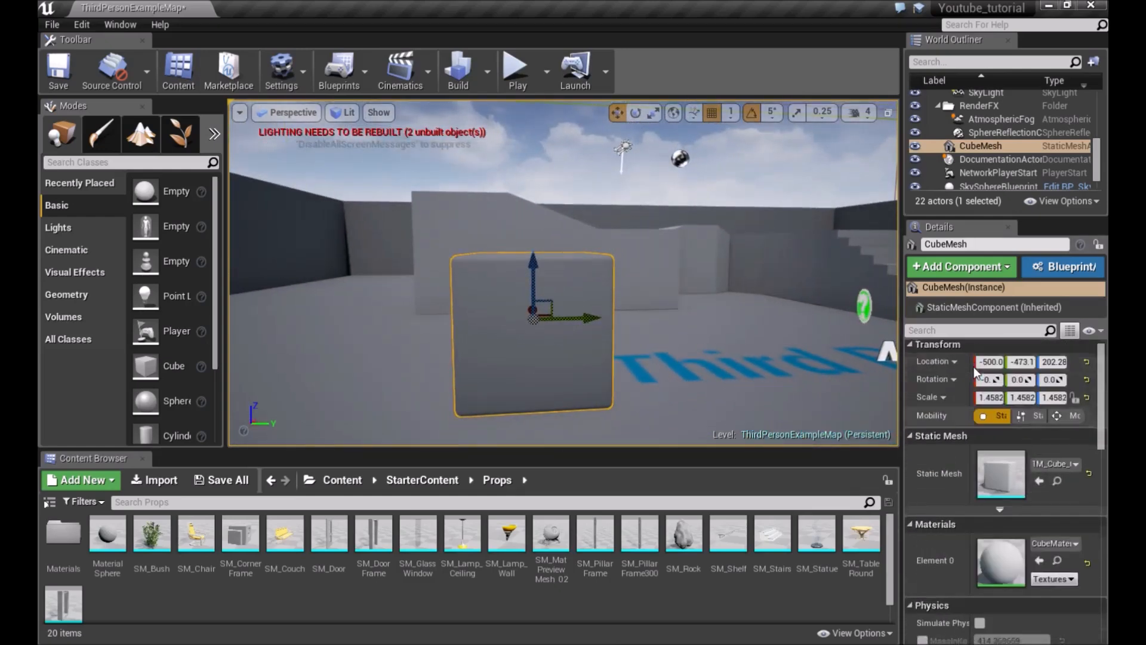
# Move the cube slightly along its Y axis with the move gizmo
pyautogui.moveTo(533, 291); pyautogui.dragTo(532, 291, button='right')
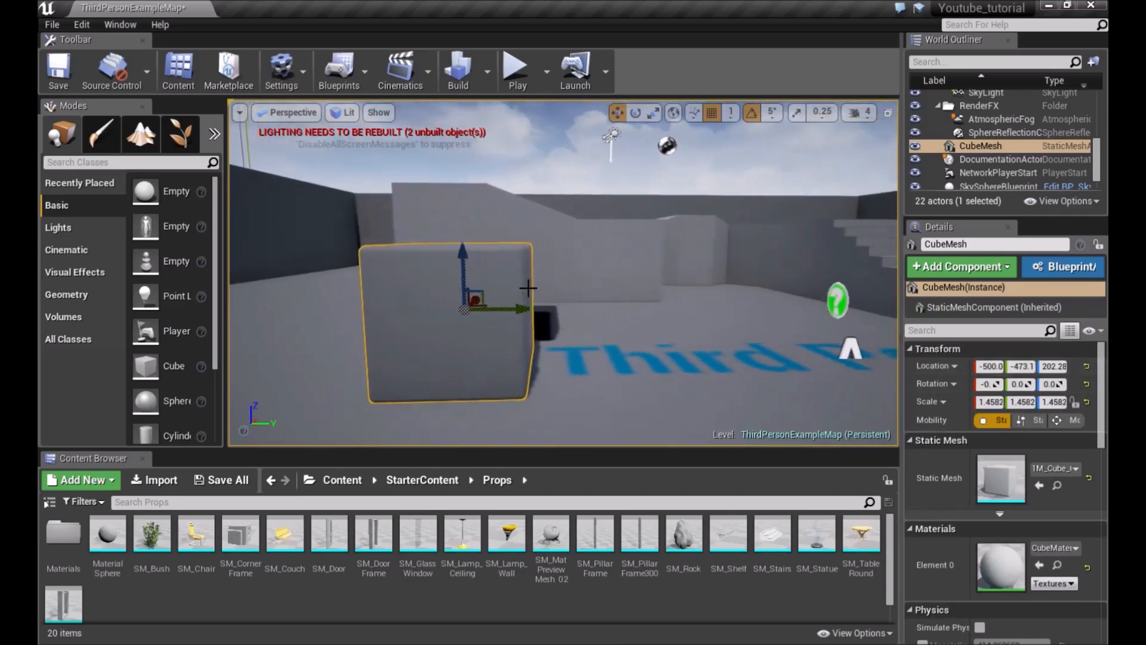
pyautogui.moveTo(521, 298); pyautogui.dragTo(580, 319)
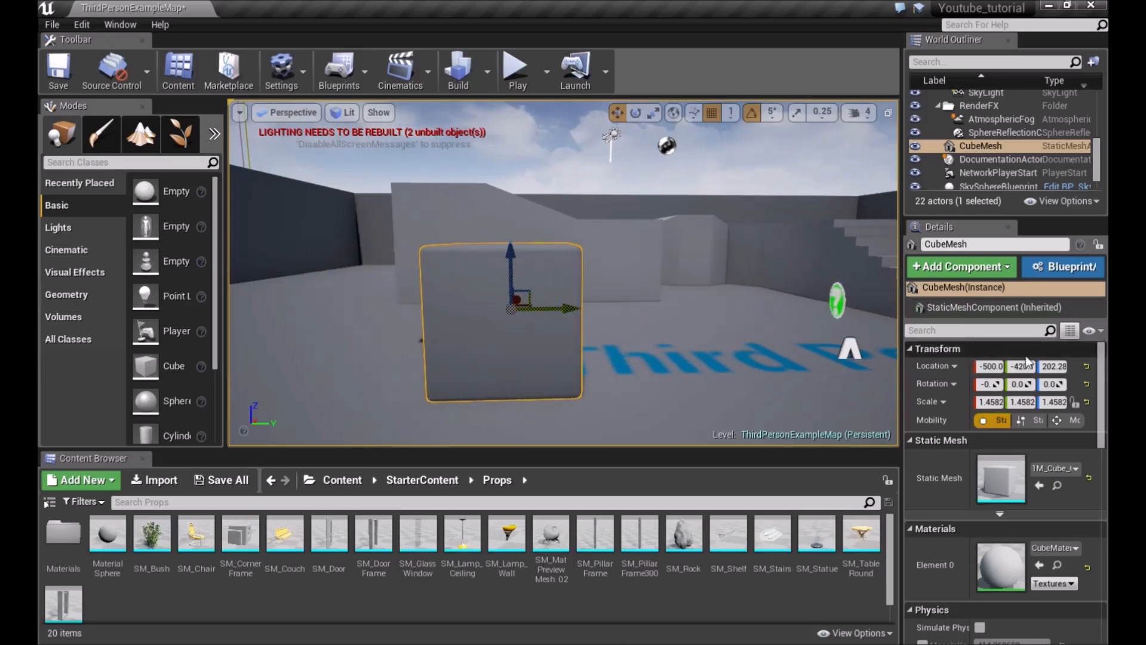
pyautogui.moveTo(580, 311)
pyautogui.mouseDown()
pyautogui.moveTo(588, 317)
pyautogui.moveTo(560, 317)
pyautogui.mouseUp()
pyautogui.moveTo(725, 338)
pyautogui.mouseDown(button='right')
pyautogui.moveTo(700, 366)
pyautogui.moveTo(722, 322)
pyautogui.mouseUp(button='right')
pyautogui.press('s')
pyautogui.press('w')
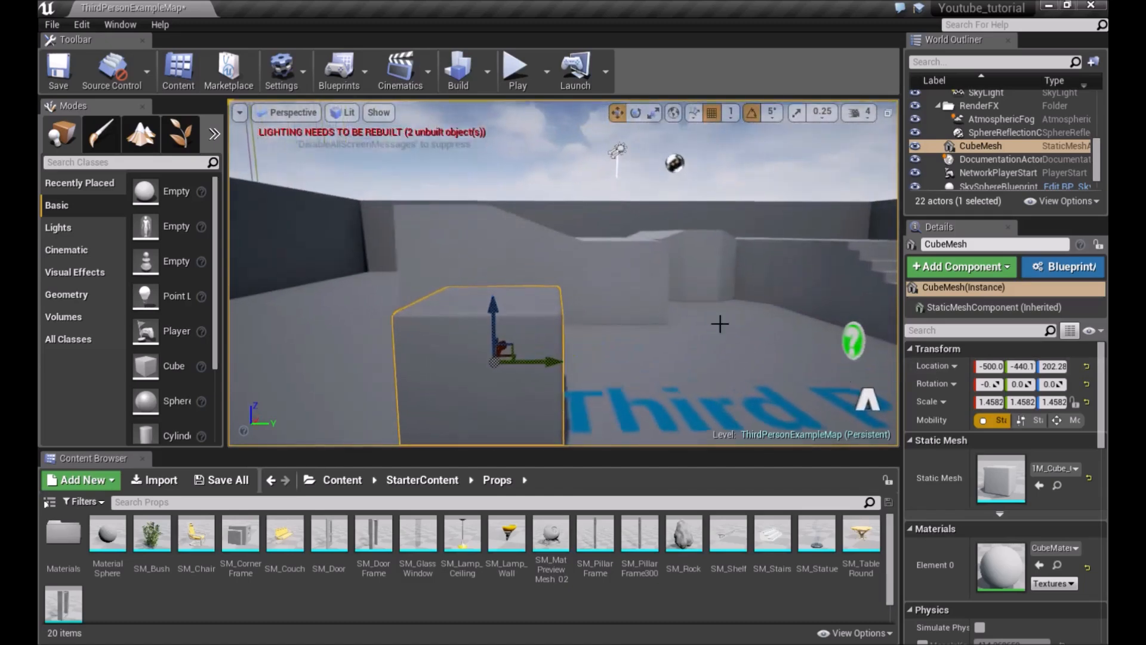
pyautogui.moveTo(555, 365)
pyautogui.mouseDown()
pyautogui.moveTo(667, 373)
pyautogui.moveTo(556, 365)
pyautogui.mouseUp()
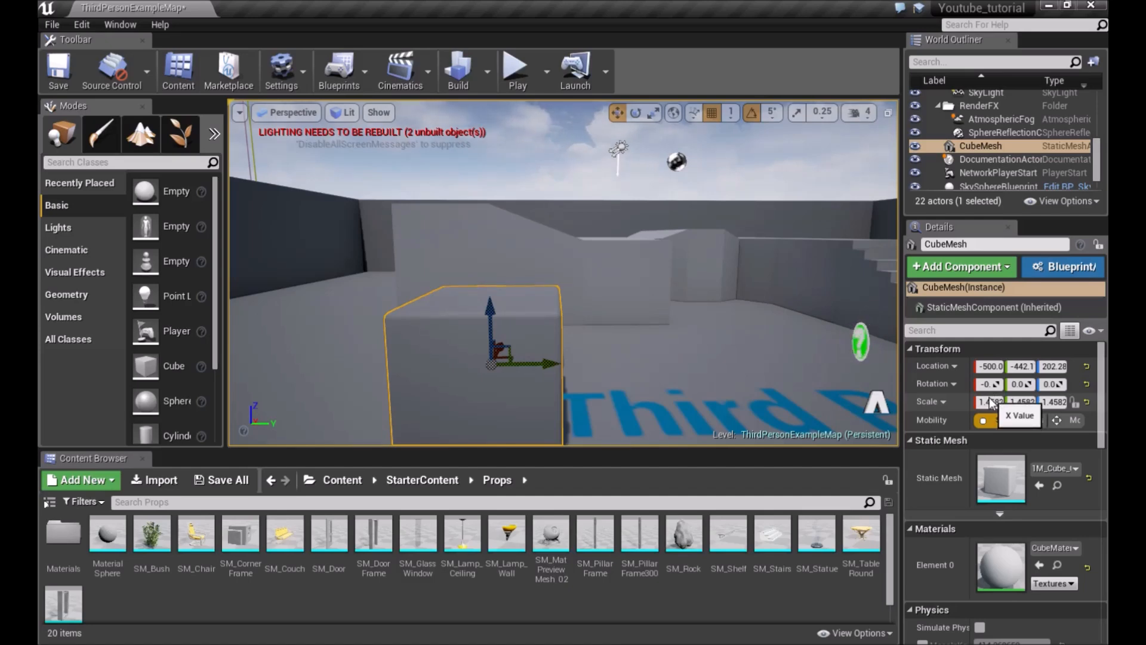
# Switch to the scale tool and set the cube's scale to 1.5 on all three axes
pyautogui.click(651, 113)
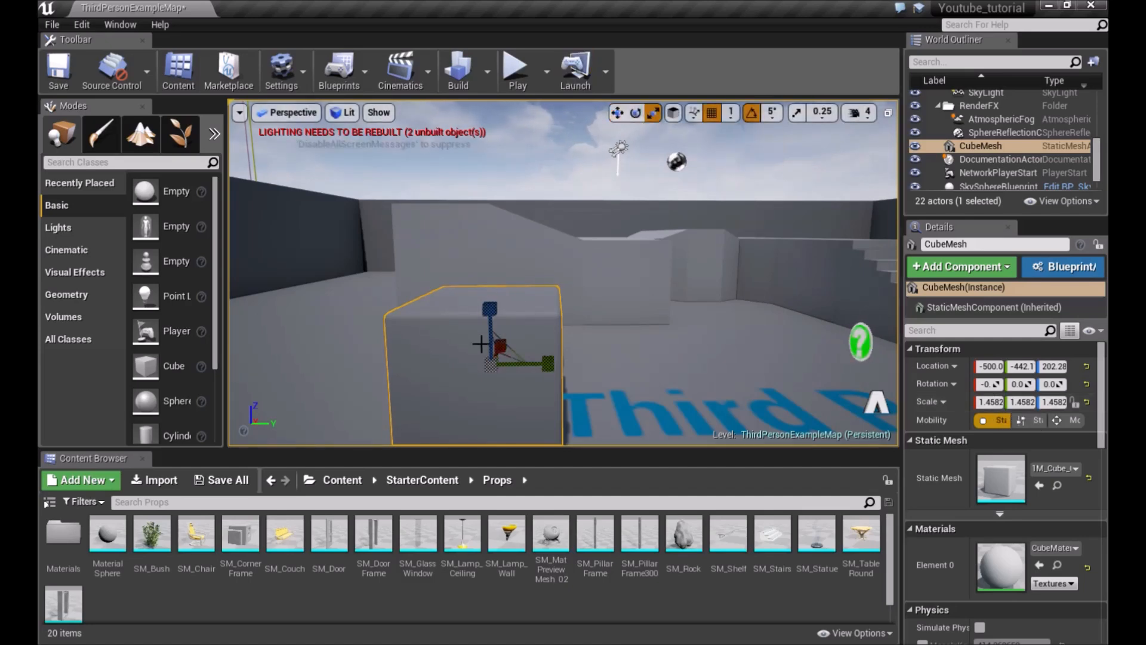
pyautogui.moveTo(486, 322)
pyautogui.mouseDown()
pyautogui.moveTo(485, 302)
pyautogui.moveTo(486, 335)
pyautogui.mouseUp()
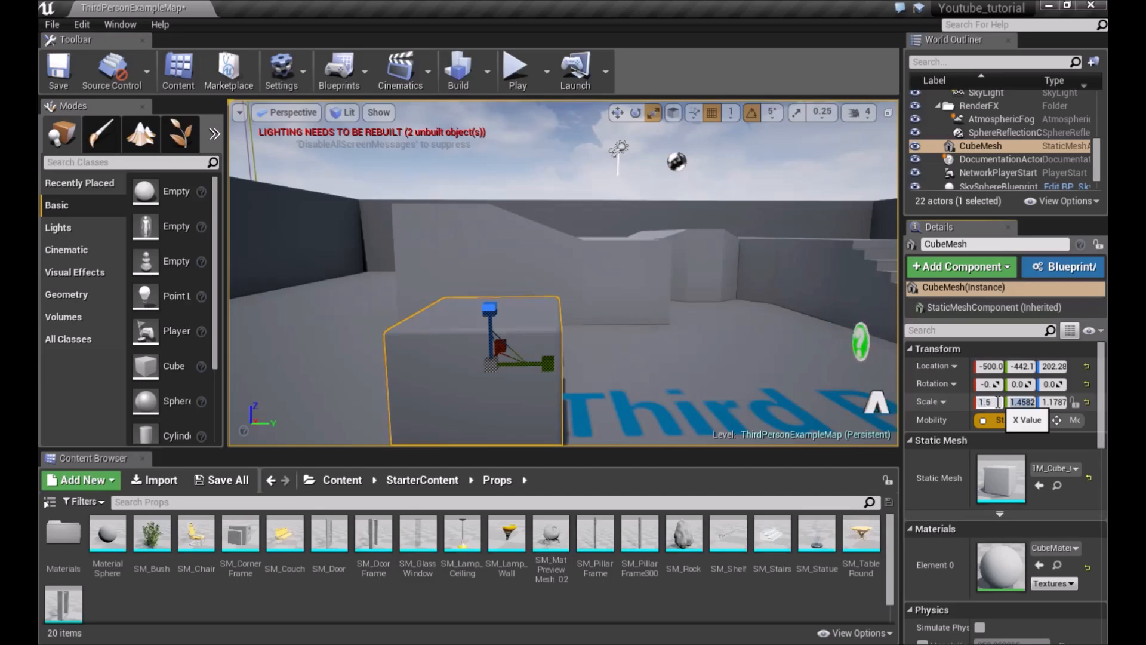
pyautogui.press('Tab')
pyautogui.write('1.5')
pyautogui.press('Return')
# Lock uniform scaling and set the cube's scale to 2
pyautogui.moveTo(710, 352); pyautogui.dragTo(749, 316, button='right')
pyautogui.click(758, 305)
pyautogui.click(752, 315)
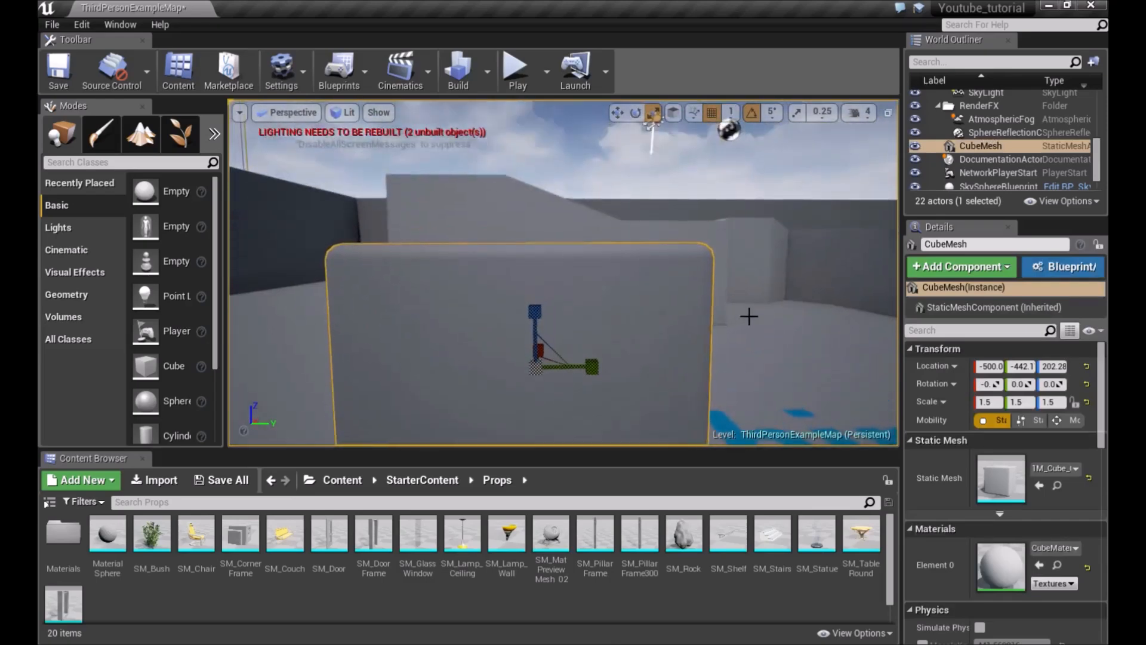
pyautogui.click(1074, 401)
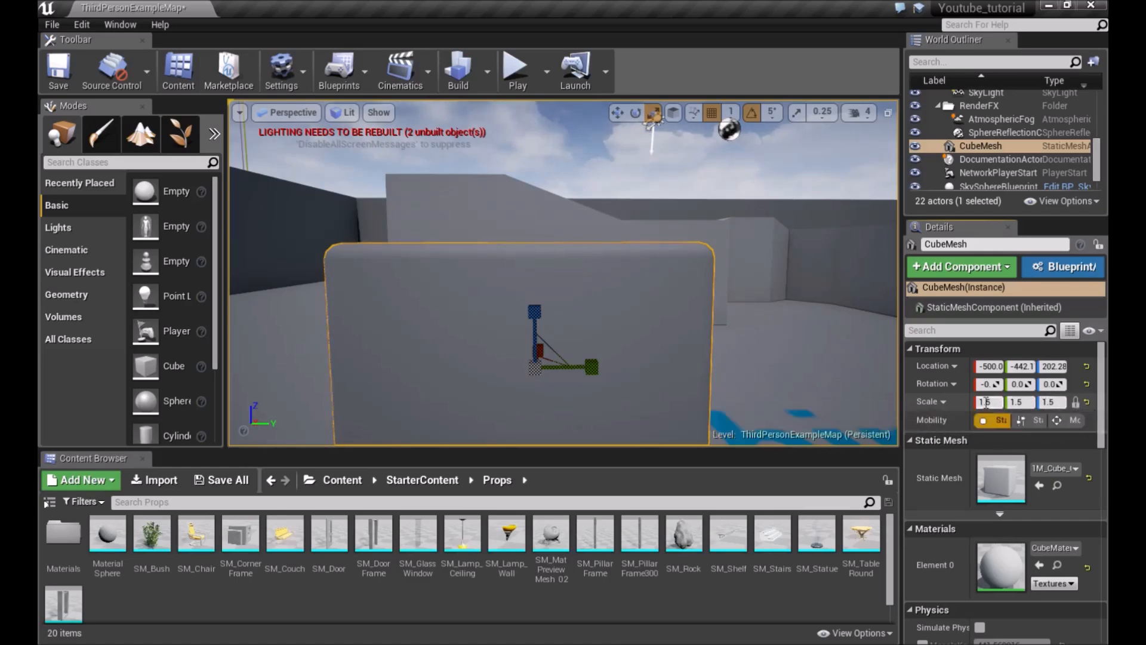
pyautogui.write('2')
pyautogui.press('Return')
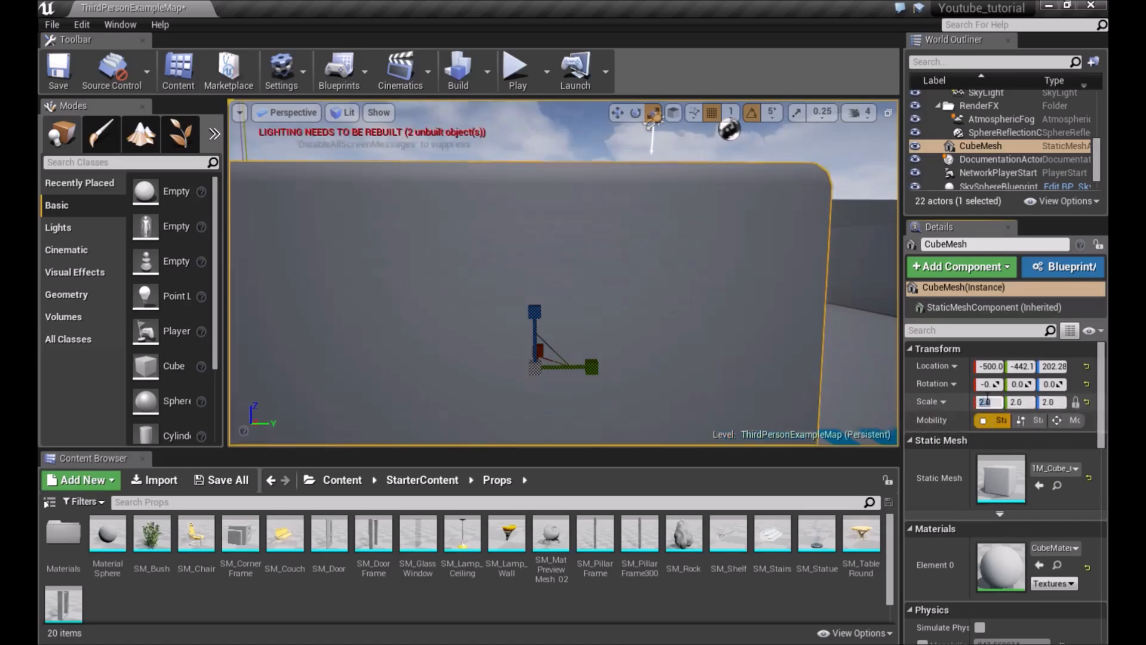
# Orbit around the cube and snap it down onto the floor
pyautogui.moveTo(622, 299); pyautogui.dragTo(486, 230, button='right')
pyautogui.moveTo(542, 198); pyautogui.dragTo(543, 156)
pyautogui.press('End')
pyautogui.moveTo(745, 250); pyautogui.dragTo(713, 262, button='right')
pyautogui.press('Escape')
pyautogui.moveTo(580, 263)
pyautogui.mouseDown(button='right')
pyautogui.moveTo(621, 246)
pyautogui.moveTo(597, 262)
pyautogui.moveTo(576, 258)
pyautogui.moveTo(588, 249)
pyautogui.moveTo(579, 271)
pyautogui.mouseUp(button='right')
pyautogui.click(588, 263)
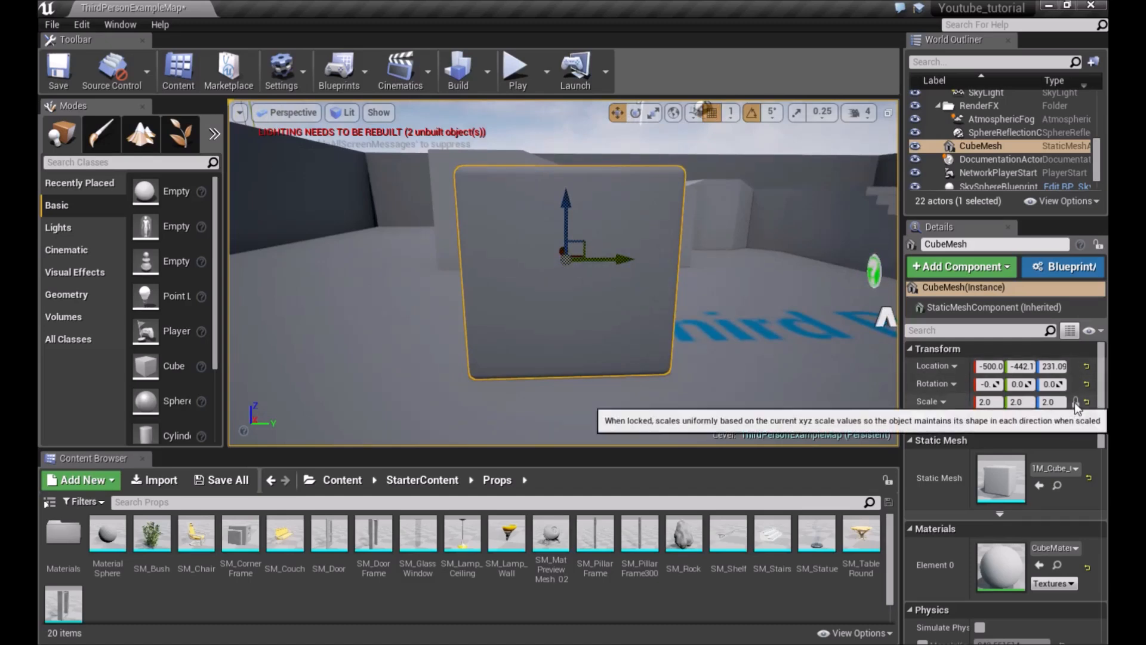
# Set the cube's Y scale to 2.5
pyautogui.click(1014, 403)
pyautogui.write('2.5')
pyautogui.press('Return')
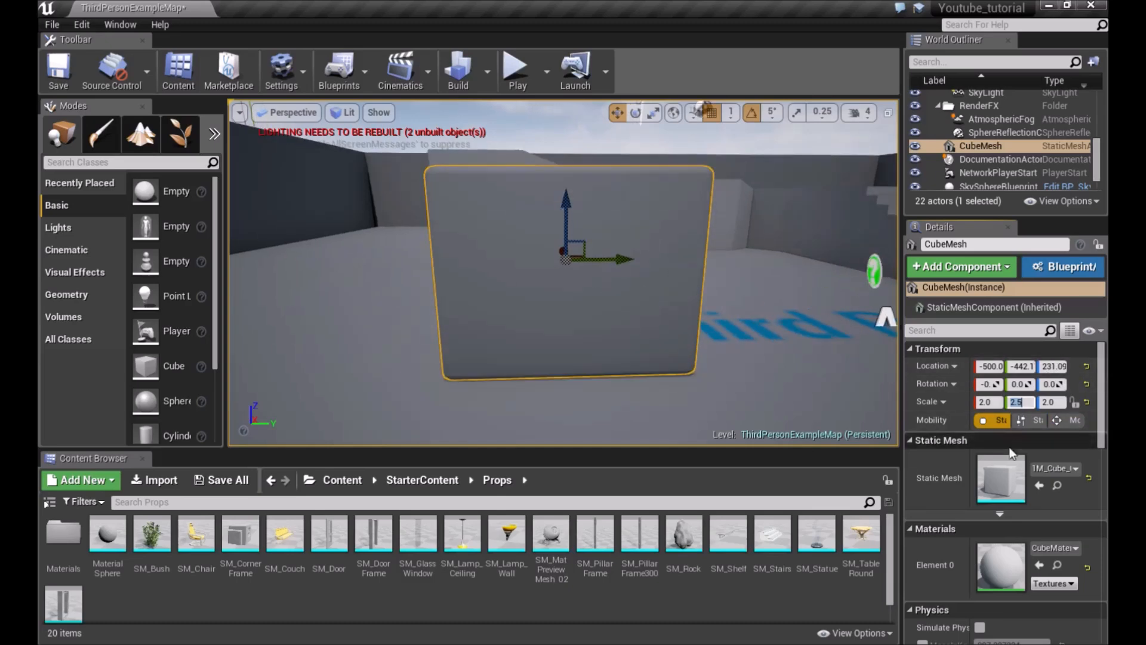
# Try Bump_StaticMesh as the cube's static mesh, then restore the original cube mesh and refocus on it
pyautogui.click(1053, 468)
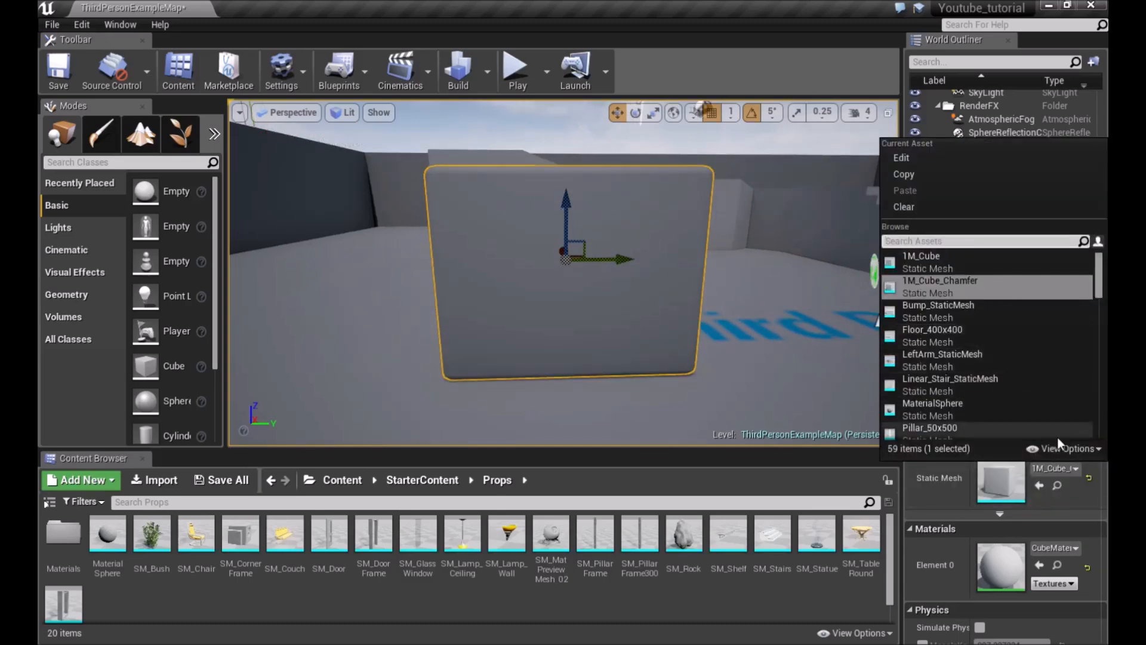
pyautogui.click(930, 312)
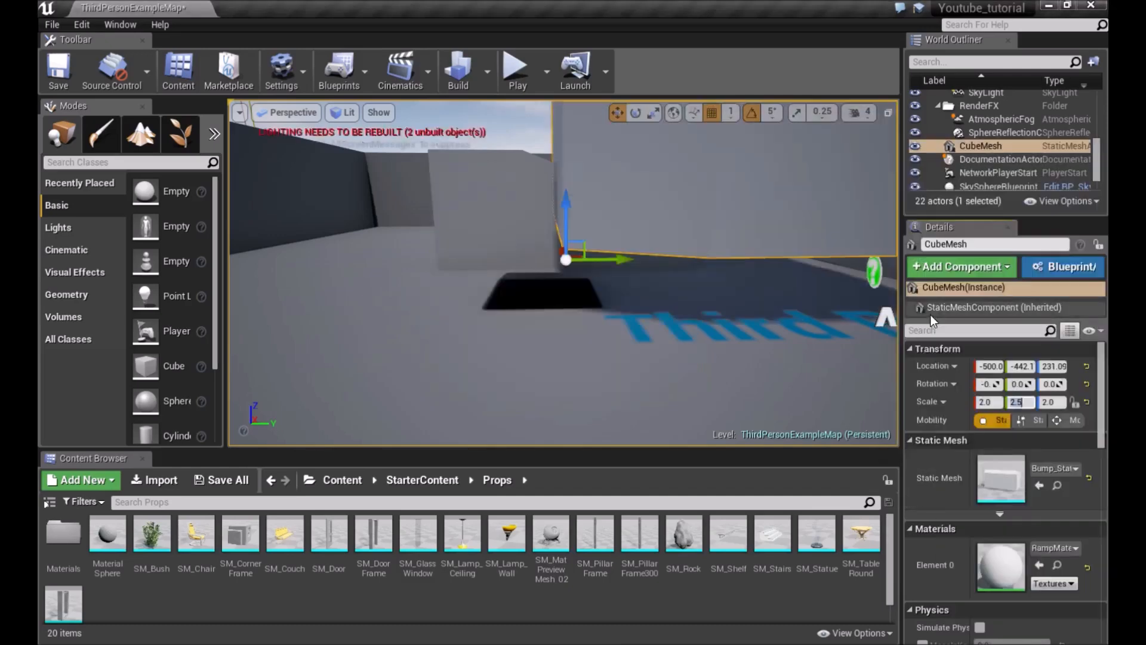
pyautogui.press('f')
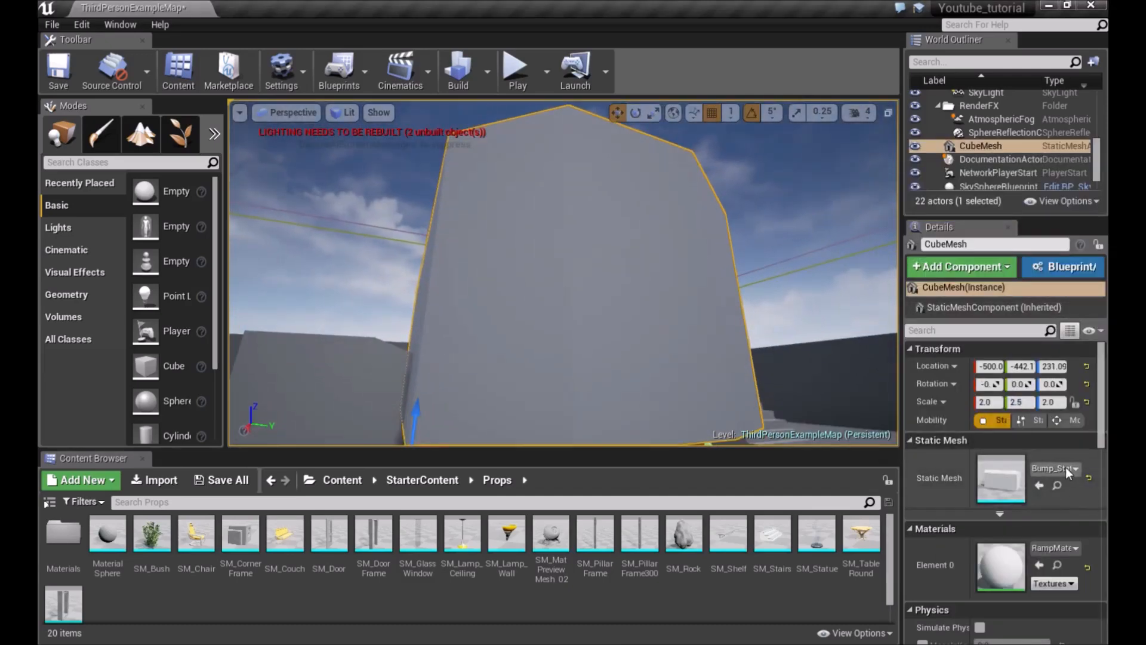
pyautogui.click(1066, 468)
pyautogui.click(958, 299)
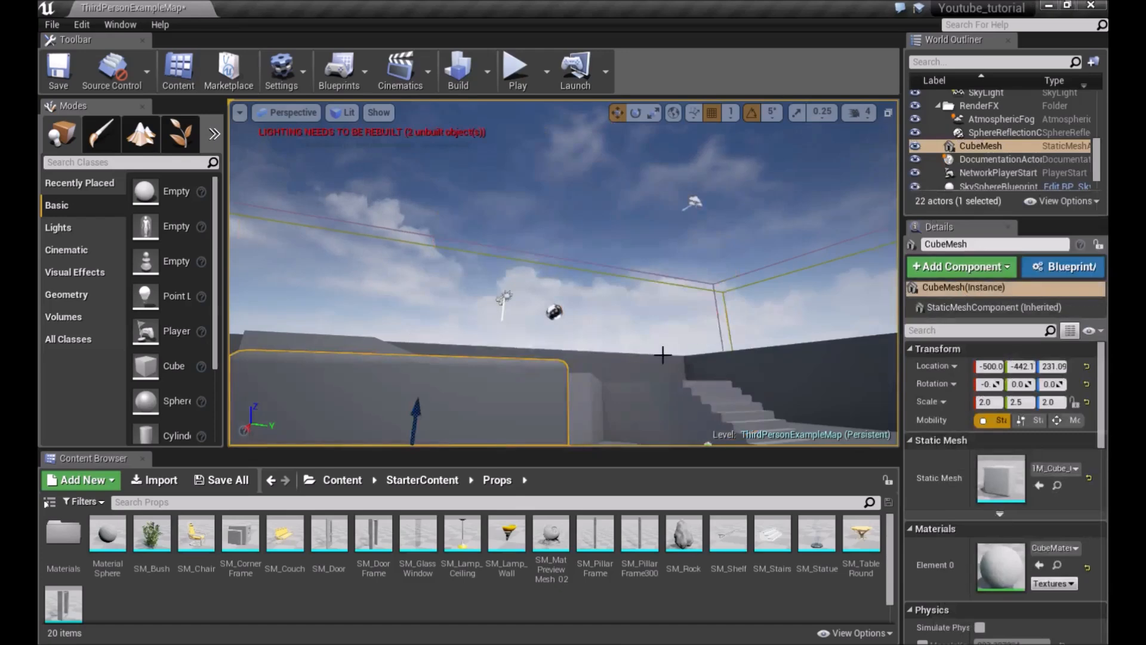
pyautogui.press('f')
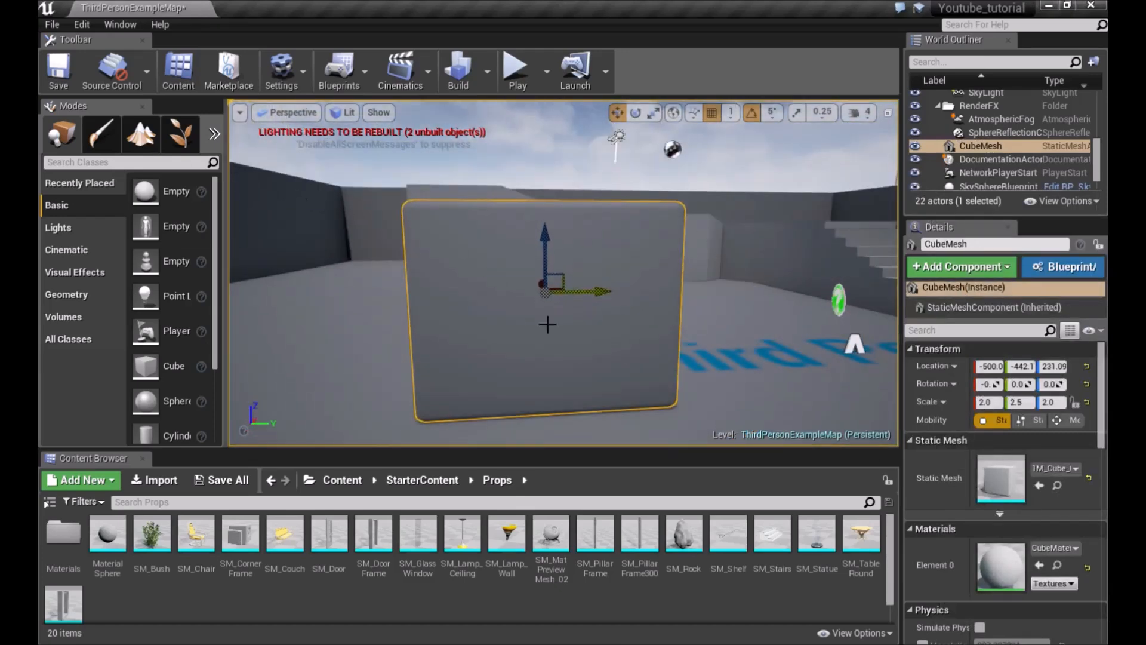
# Examine the cube's material slot options and look around the level in the viewport
pyautogui.scroll(-3, 1100, 558)
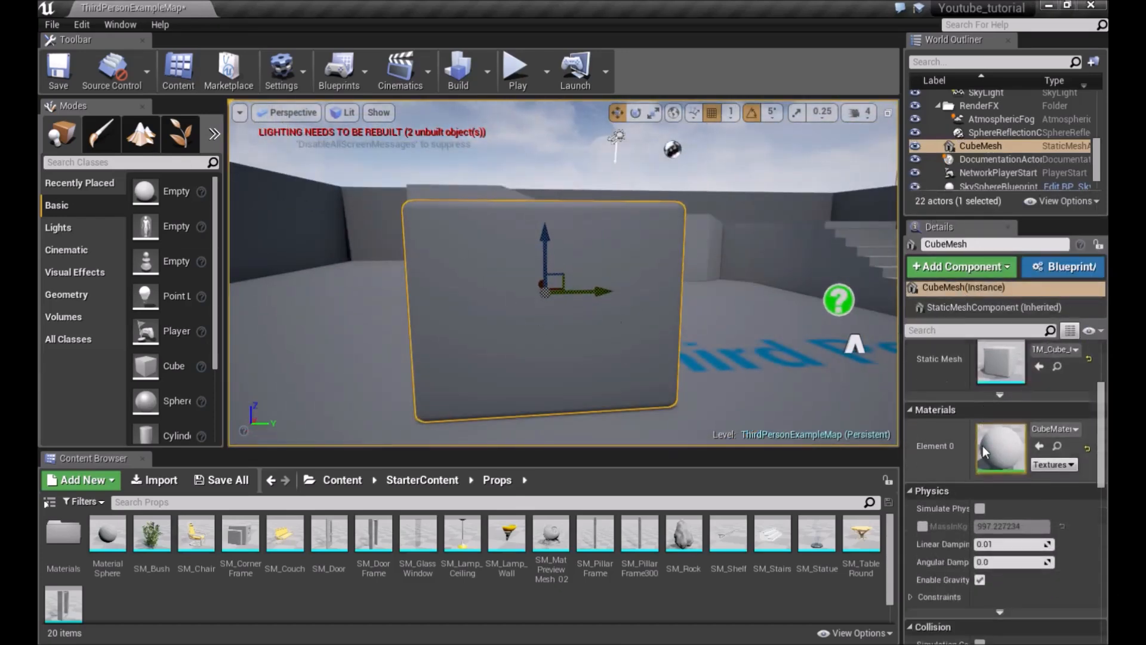
pyautogui.click(1076, 428)
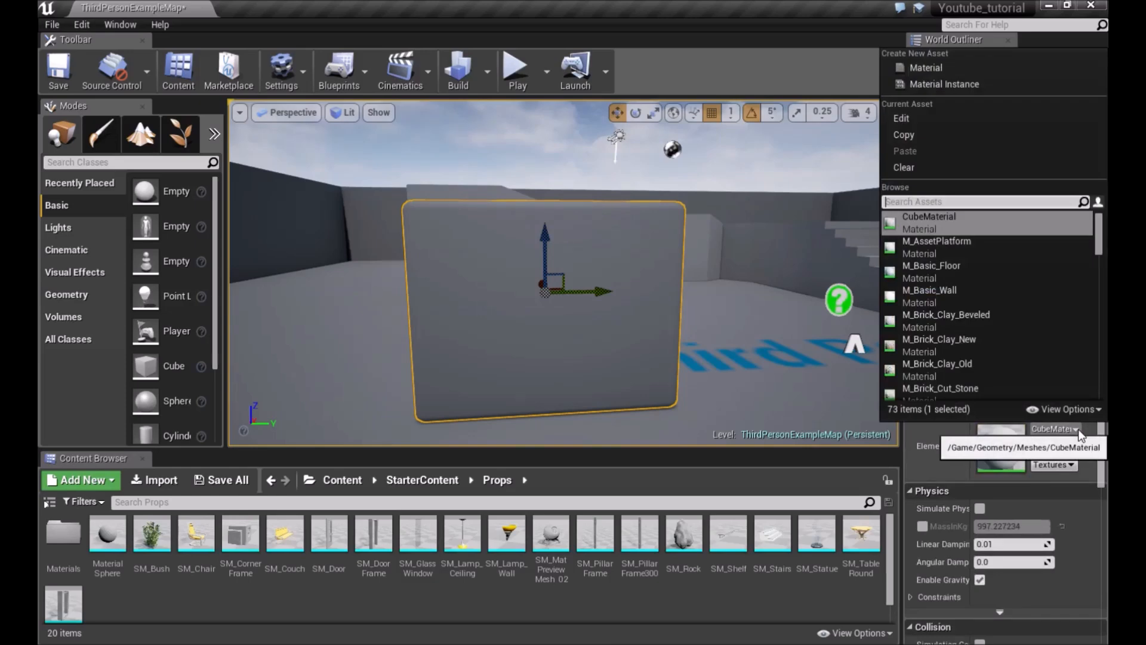
pyautogui.click(1078, 429)
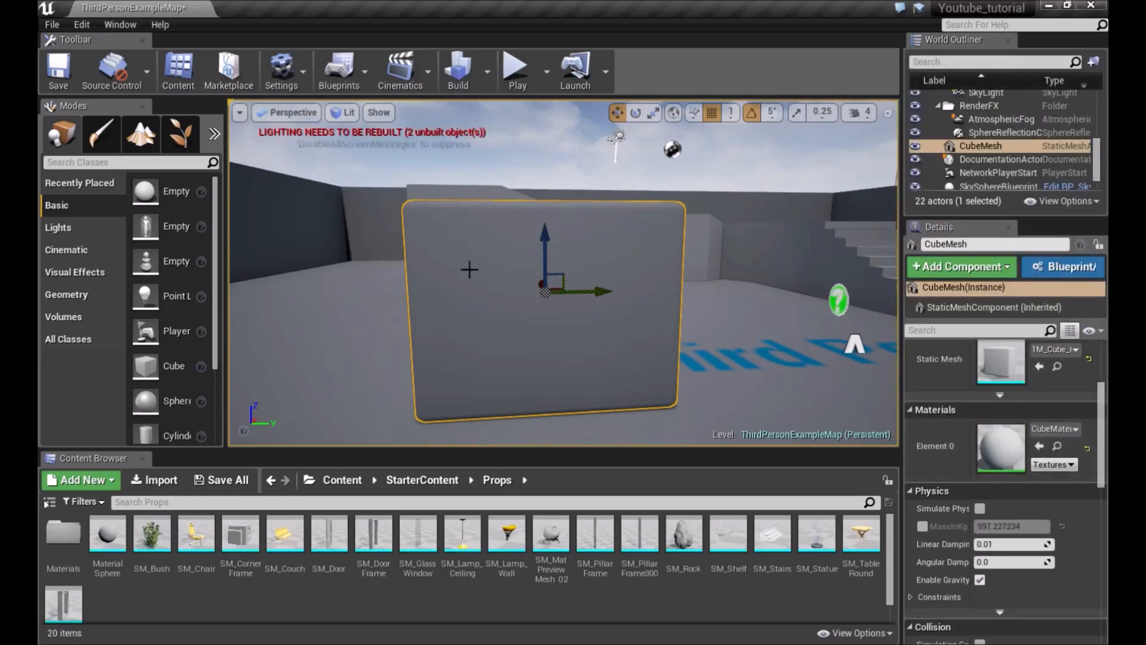
pyautogui.moveTo(616, 324); pyautogui.dragTo(616, 324, button='right')
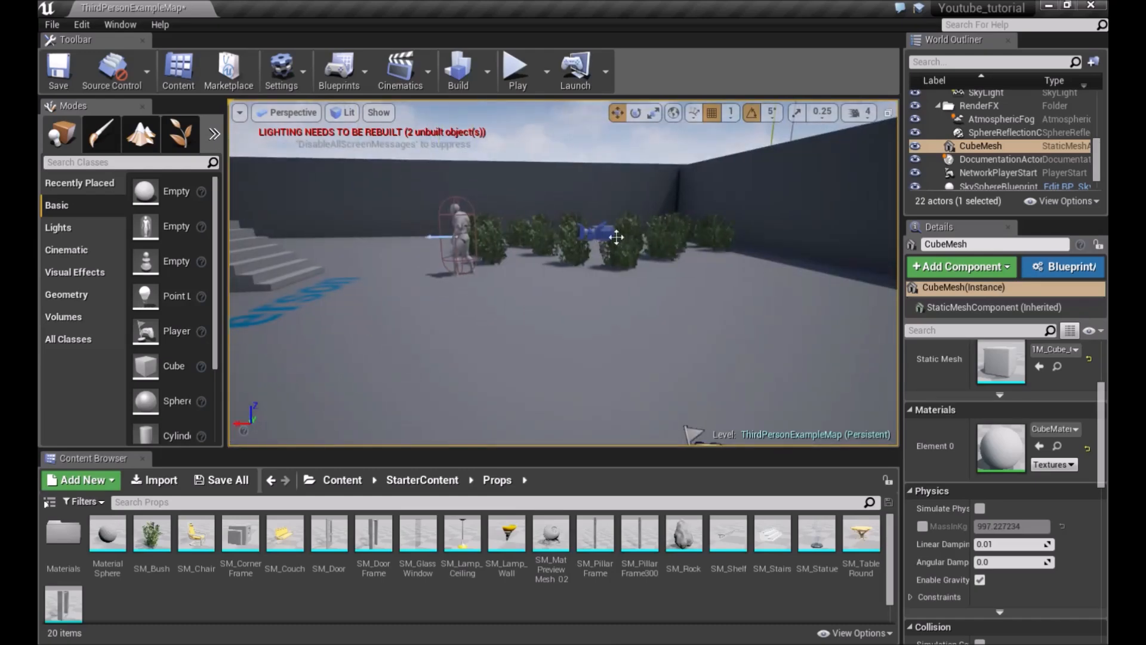
pyautogui.moveTo(673, 271); pyautogui.dragTo(673, 272, button='right')
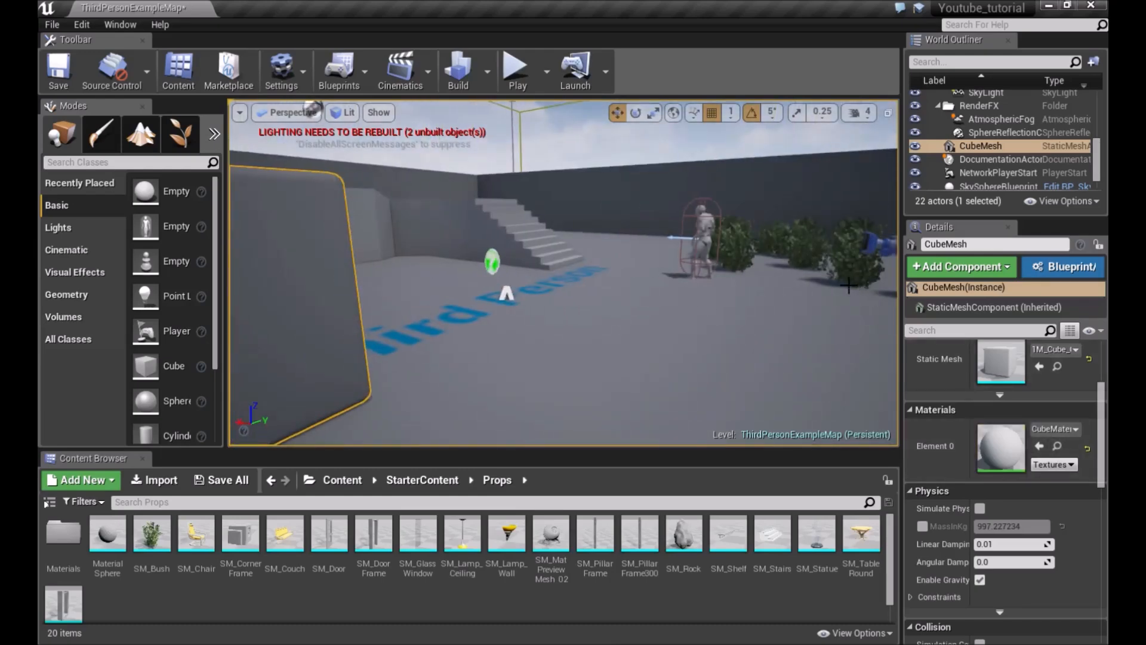
pyautogui.moveTo(848, 285); pyautogui.dragTo(849, 285, button='right')
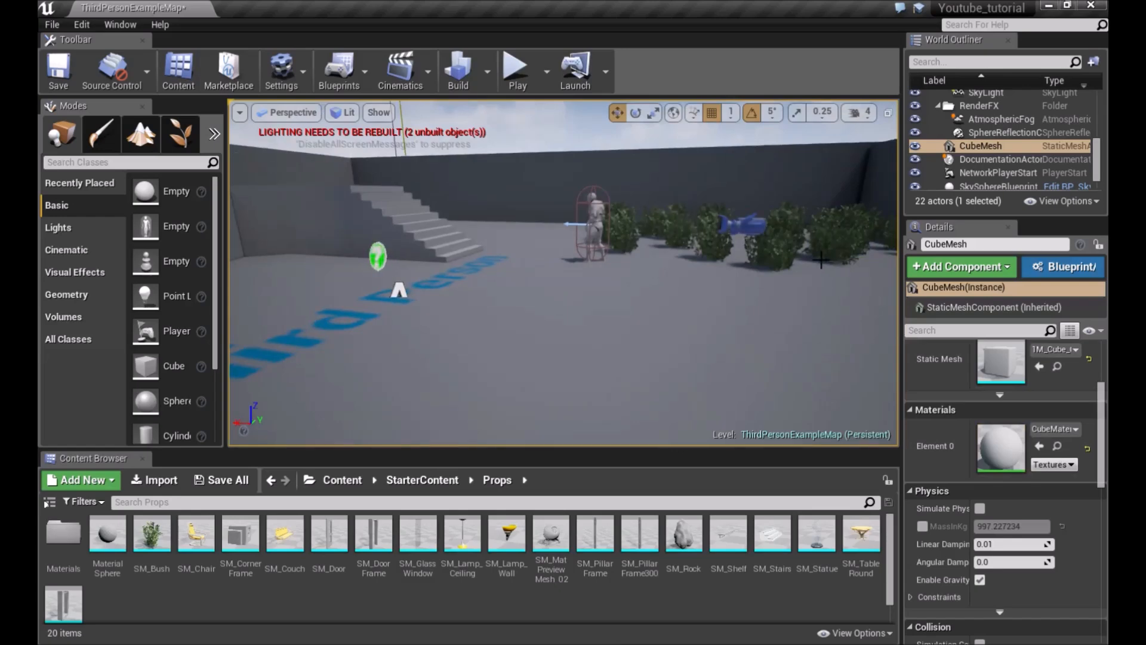
pyautogui.moveTo(768, 348); pyautogui.dragTo(769, 348, button='right')
pyautogui.moveTo(473, 276); pyautogui.dragTo(473, 276, button='right')
pyautogui.moveTo(604, 292); pyautogui.dragTo(603, 292, button='right')
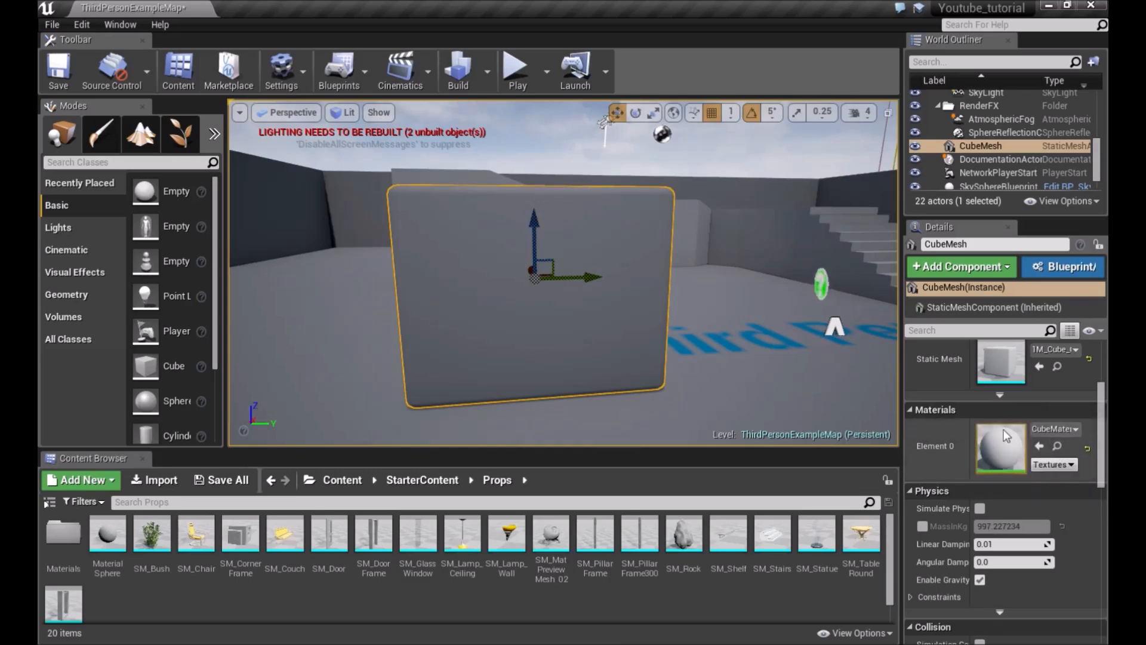
pyautogui.scroll(-4, 1005, 436)
pyautogui.scroll(-1, 1006, 435)
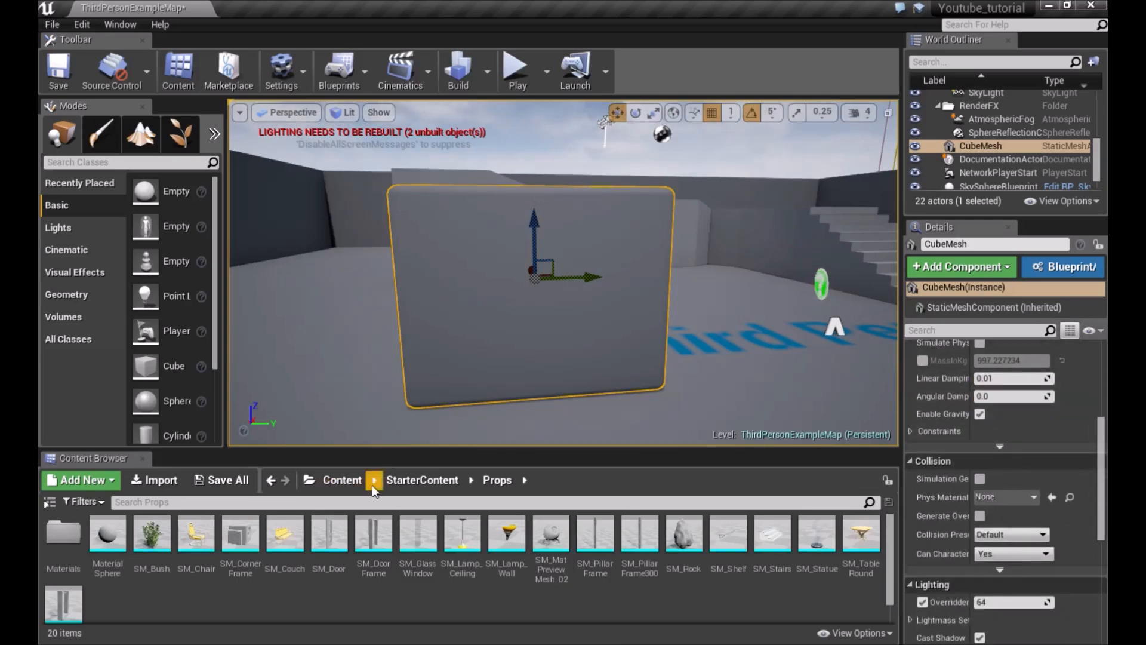
# Open StarterContent > Materials, select the floor and assign M_Brick_Clay_New to its material slot
pyautogui.click(421, 481)
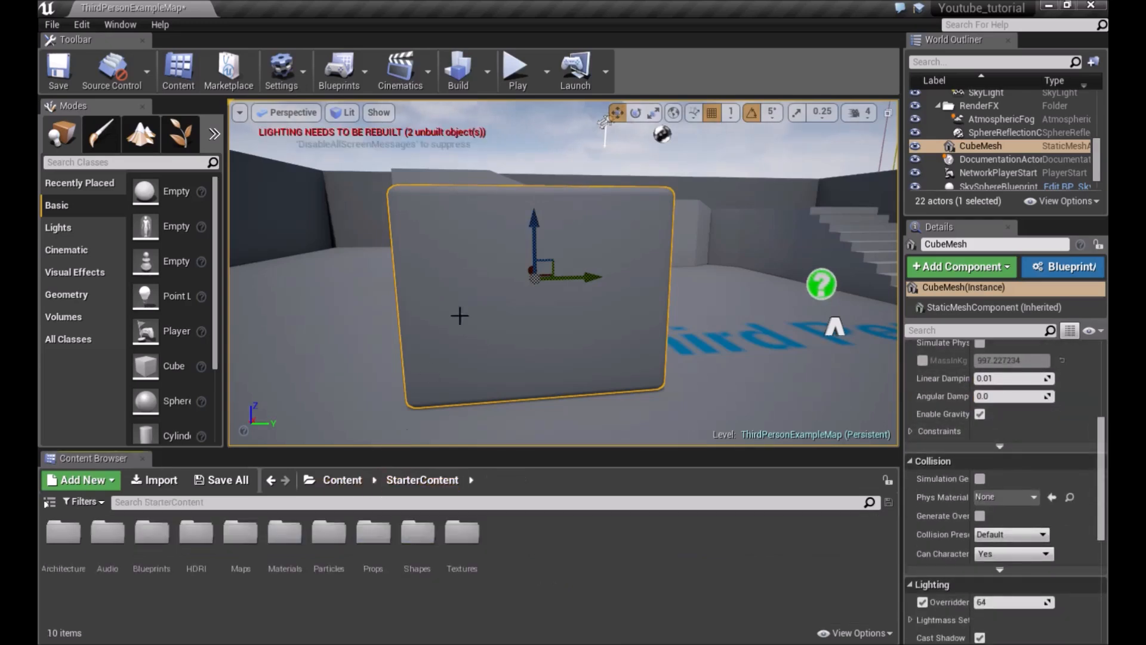
pyautogui.doubleClick(290, 554)
pyautogui.scroll(-3, 621, 564)
pyautogui.moveTo(752, 302); pyautogui.dragTo(728, 289, button='right')
pyautogui.press('s')
pyautogui.click(476, 339)
pyautogui.moveTo(476, 340); pyautogui.dragTo(417, 358, button='right')
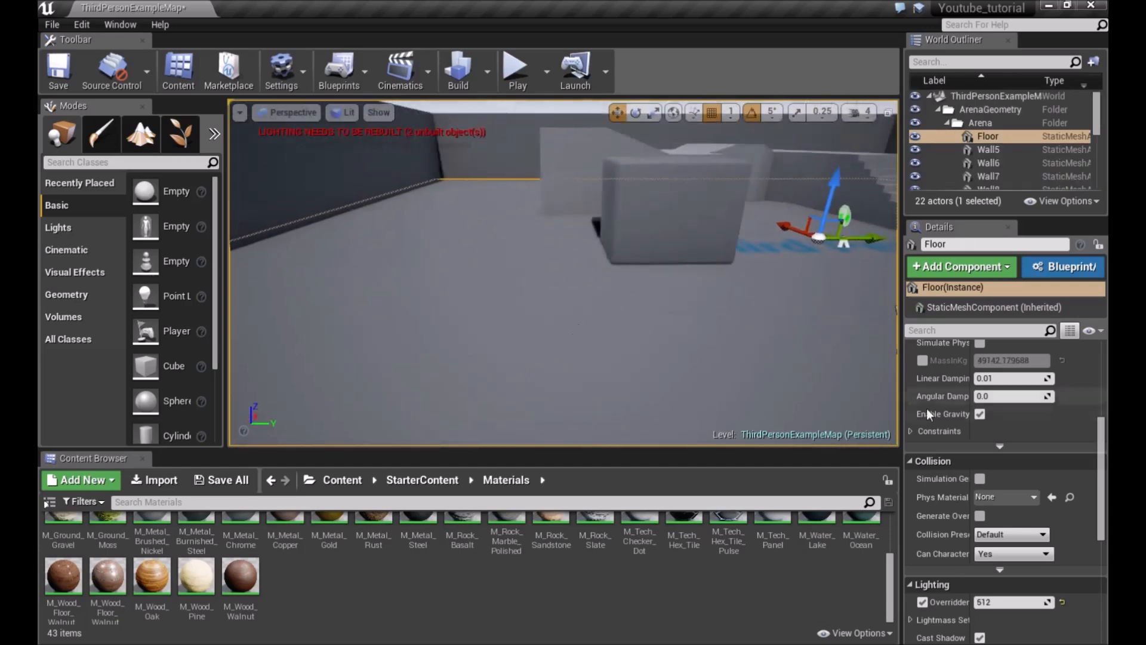
pyautogui.scroll(9, 1019, 474)
pyautogui.scroll(3, 289, 564)
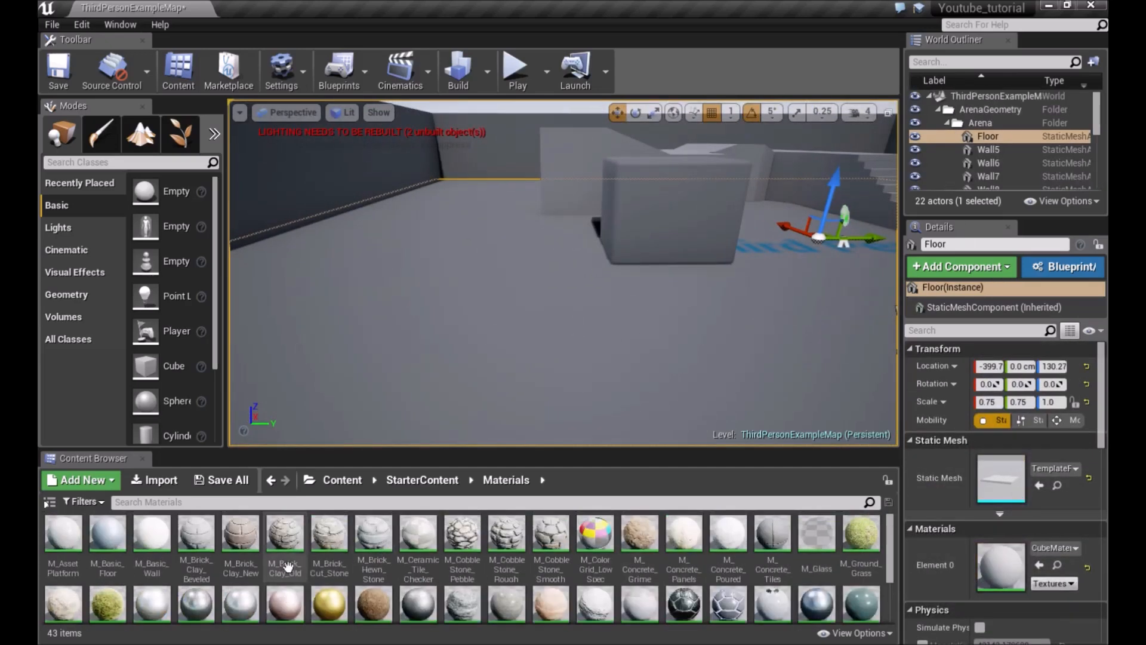
pyautogui.click(241, 541)
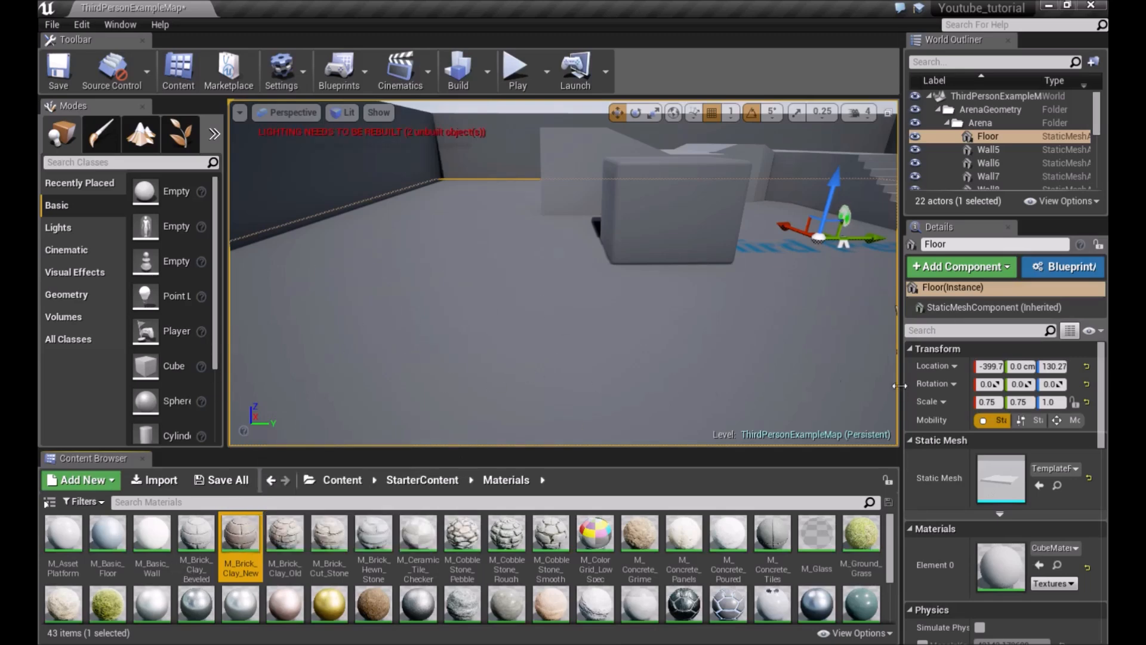
pyautogui.moveTo(239, 536); pyautogui.dragTo(1005, 558)
# Switch to the move tool and drop M_Brick_Clay_New onto the floor in the viewport
pyautogui.moveTo(563, 273); pyautogui.dragTo(484, 376, button='right')
pyautogui.press('w')
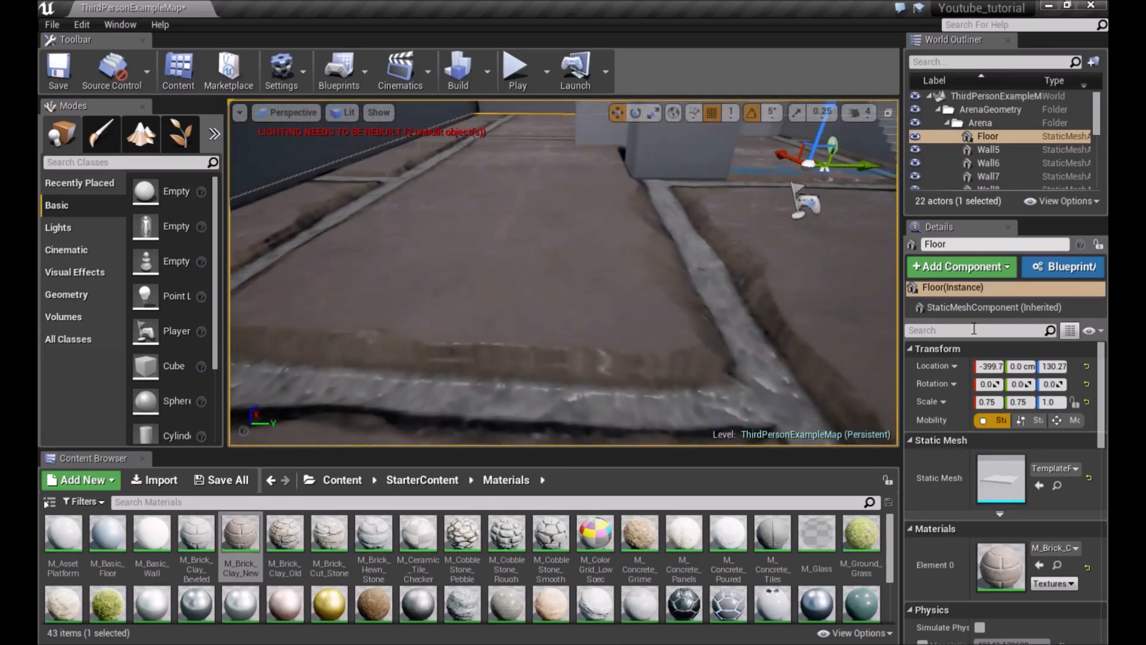
pyautogui.moveTo(511, 272); pyautogui.dragTo(495, 251, button='right')
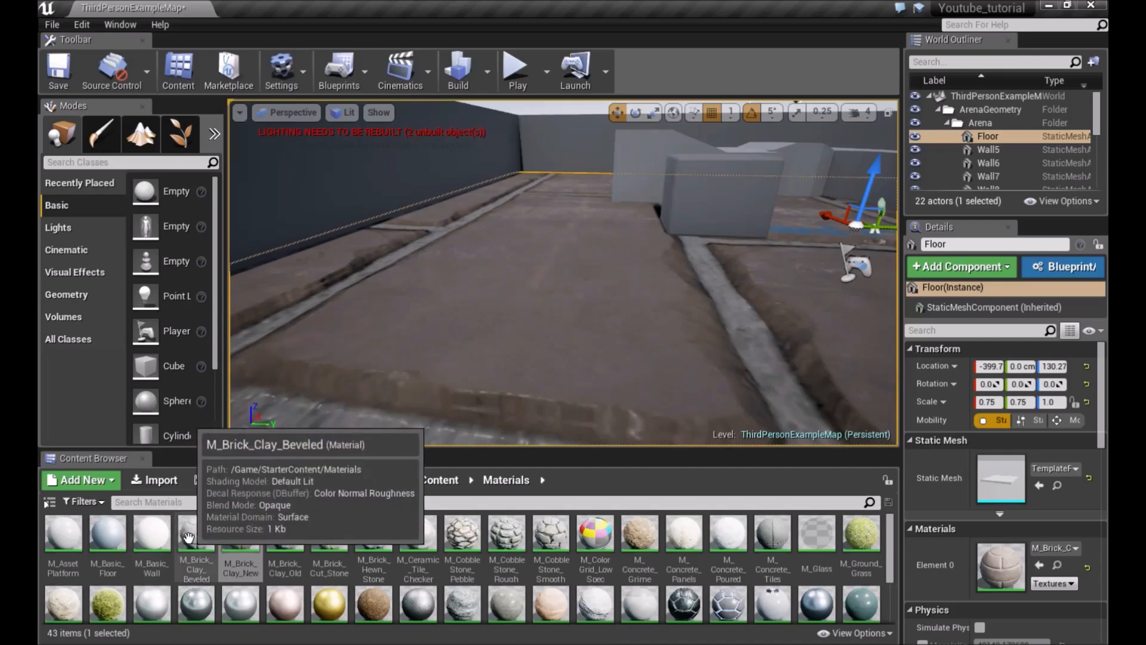
pyautogui.click(247, 545)
pyautogui.moveTo(247, 545); pyautogui.dragTo(478, 348)
# Apply M_CobbleStone_Smooth to the floor by dropping it in the viewport
pyautogui.moveTo(556, 547); pyautogui.dragTo(549, 454)
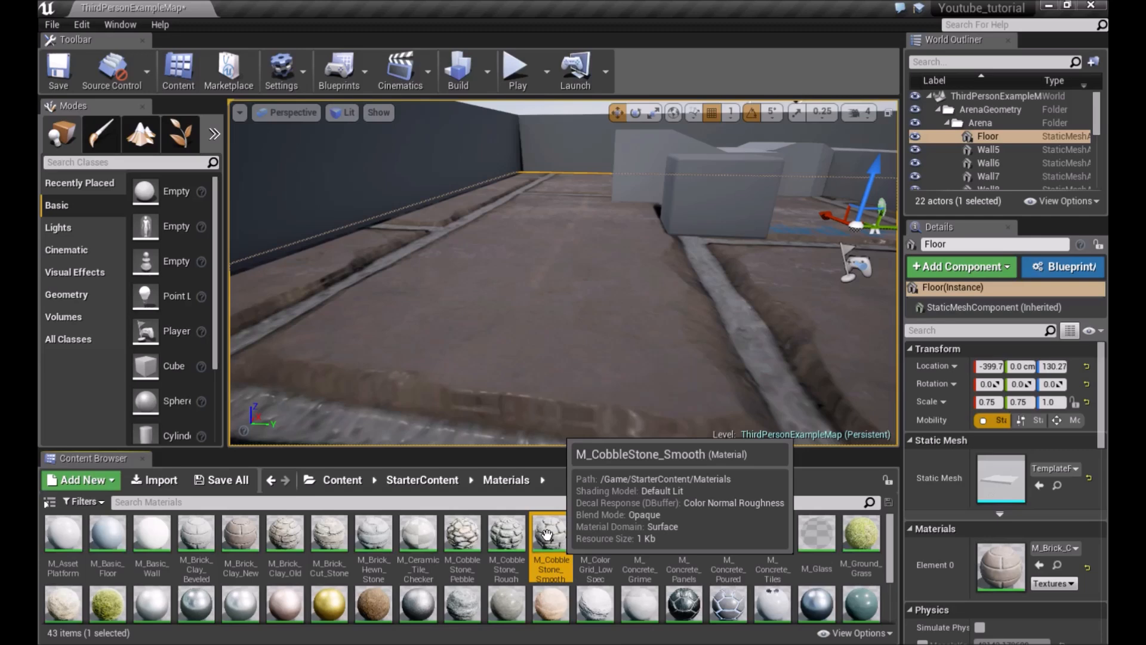
pyautogui.moveTo(551, 533); pyautogui.dragTo(583, 351)
pyautogui.moveTo(584, 351); pyautogui.dragTo(513, 382, button='right')
pyautogui.moveTo(576, 283); pyautogui.dragTo(651, 346, button='right')
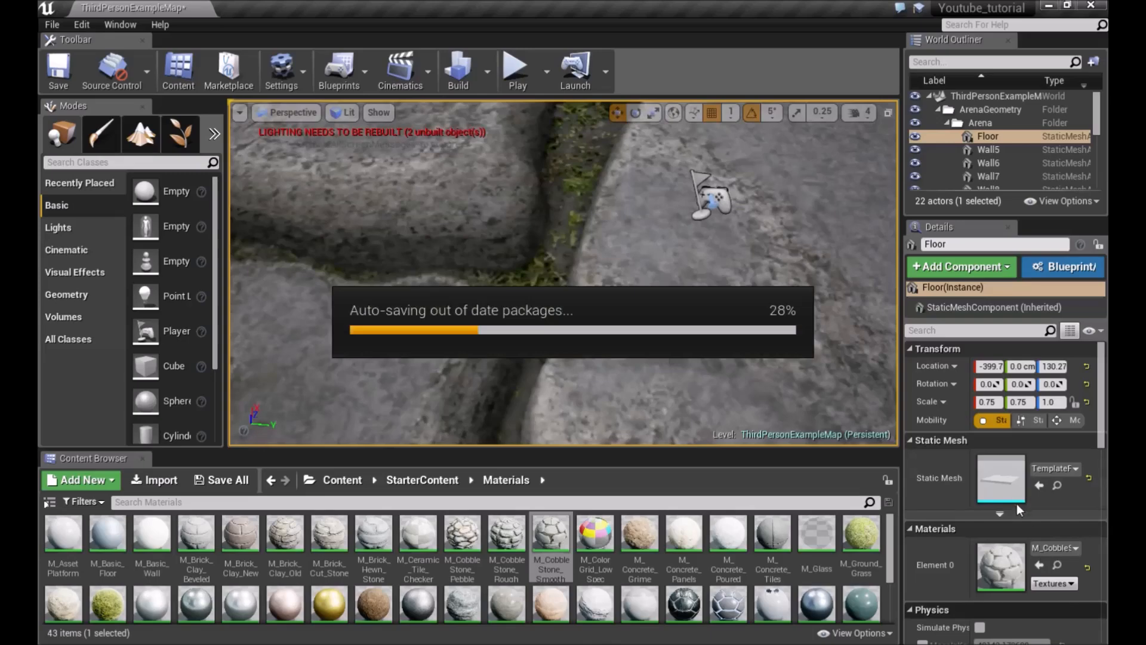
# Scroll through the floor's details and view the cobblestone surface
pyautogui.scroll(-10, 1016, 505)
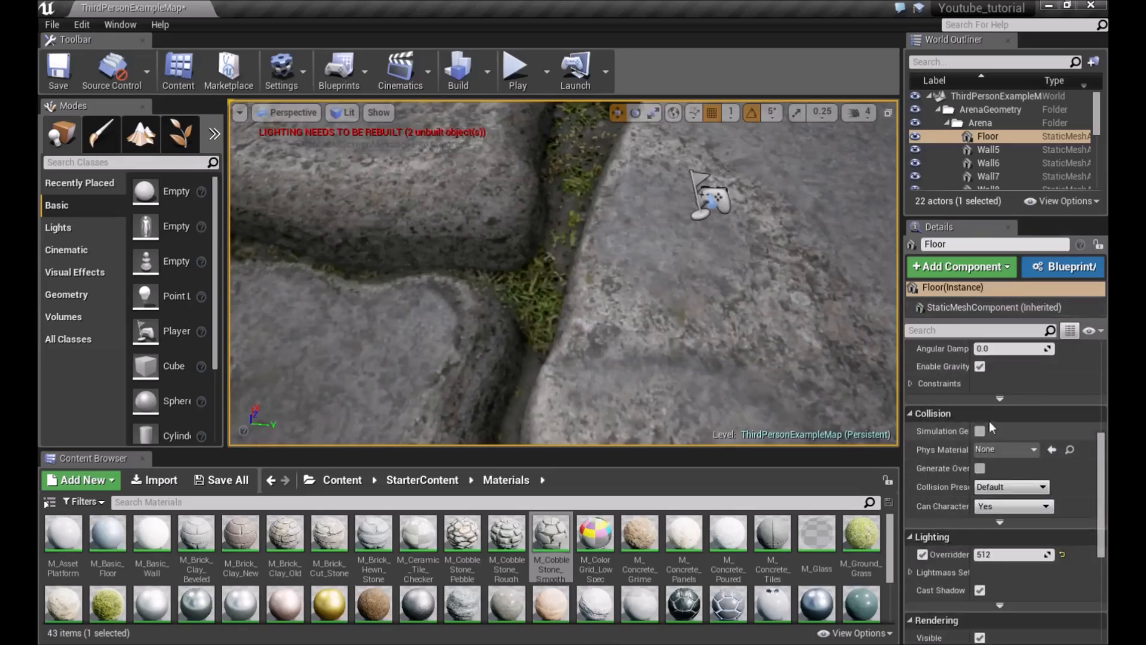
pyautogui.moveTo(449, 339); pyautogui.dragTo(457, 281, button='right')
pyautogui.scroll(-8, 1005, 524)
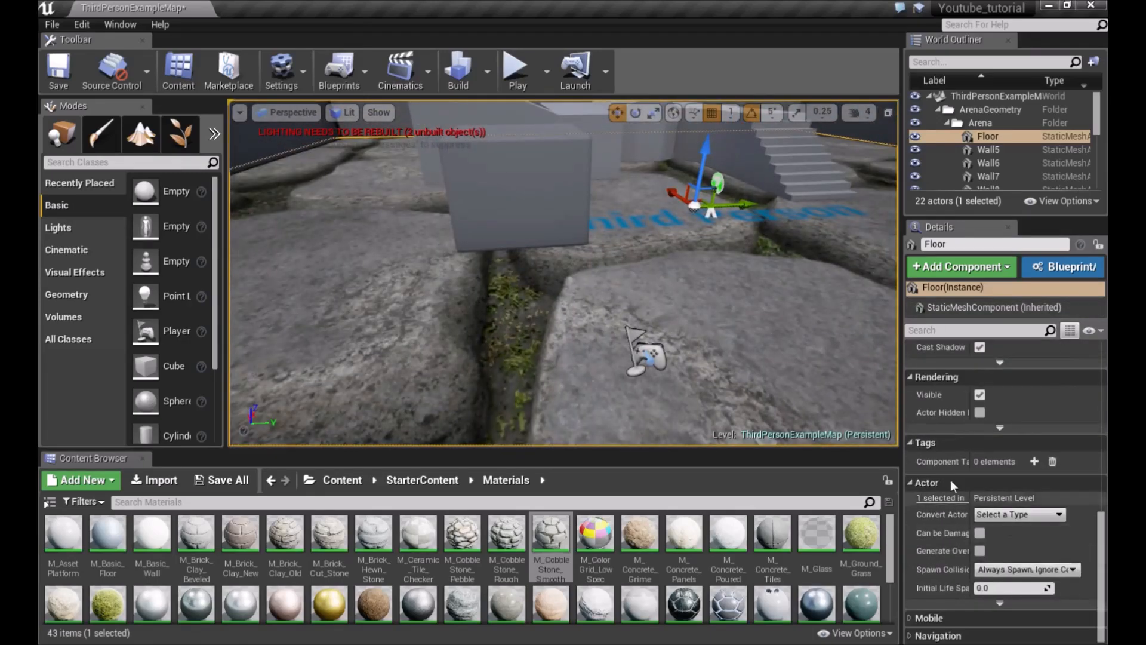
pyautogui.moveTo(564, 324); pyautogui.dragTo(614, 284, button='right')
# Select the cube, focus on it and open its Add Component list
pyautogui.press('Escape')
pyautogui.moveTo(392, 287); pyautogui.dragTo(371, 275, button='right')
pyautogui.click(367, 270)
pyautogui.scroll(10, 1008, 484)
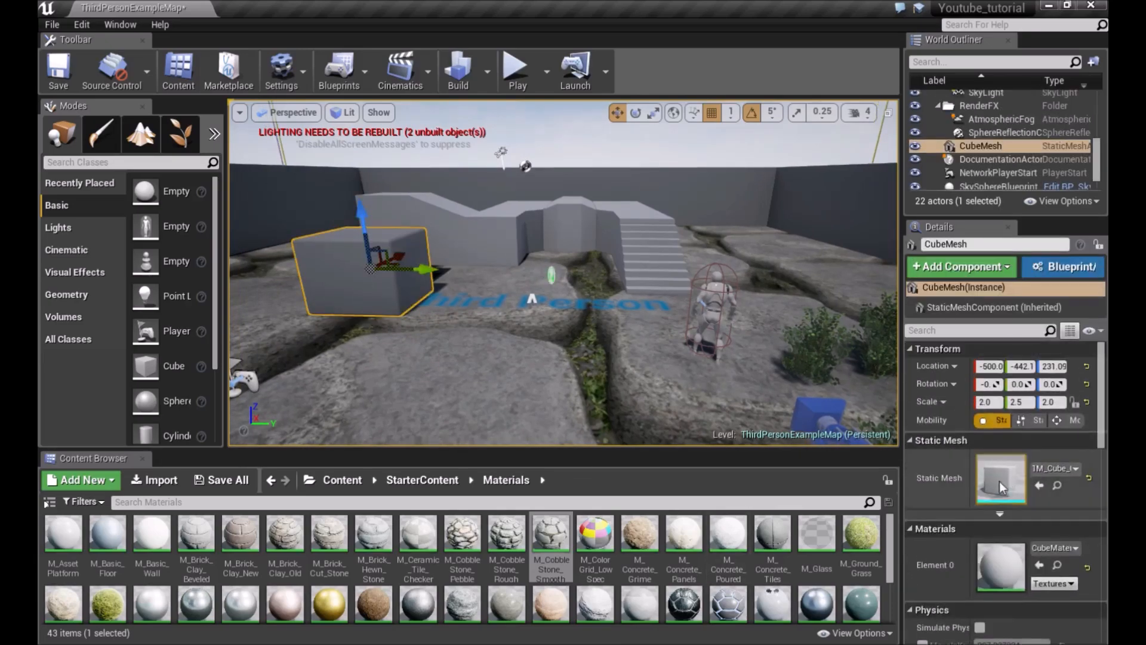
pyautogui.press('f')
pyautogui.scroll(-3, 1074, 442)
pyautogui.scroll(3, 1076, 445)
pyautogui.moveTo(801, 373); pyautogui.dragTo(860, 350, button='right')
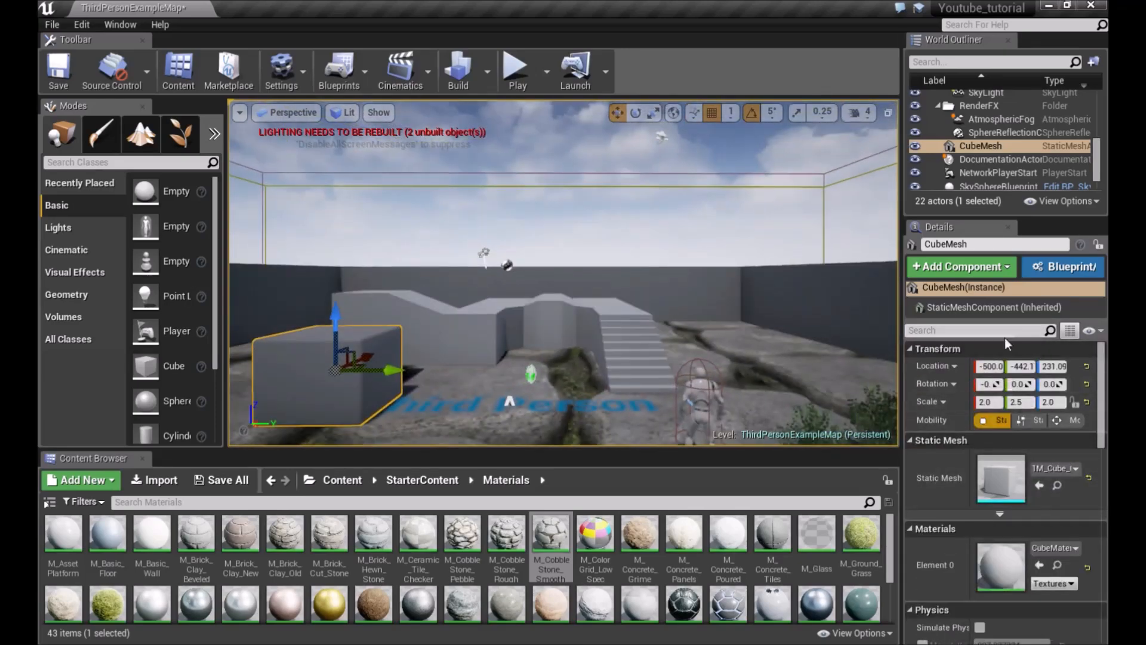
pyautogui.click(1005, 266)
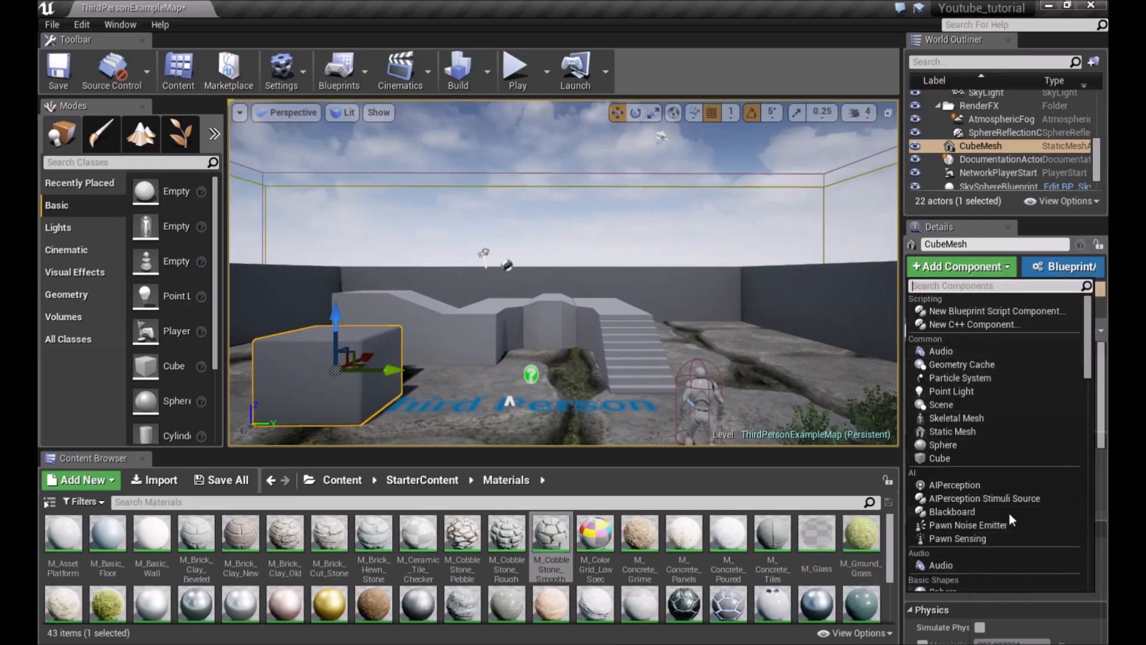
pyautogui.click(1009, 269)
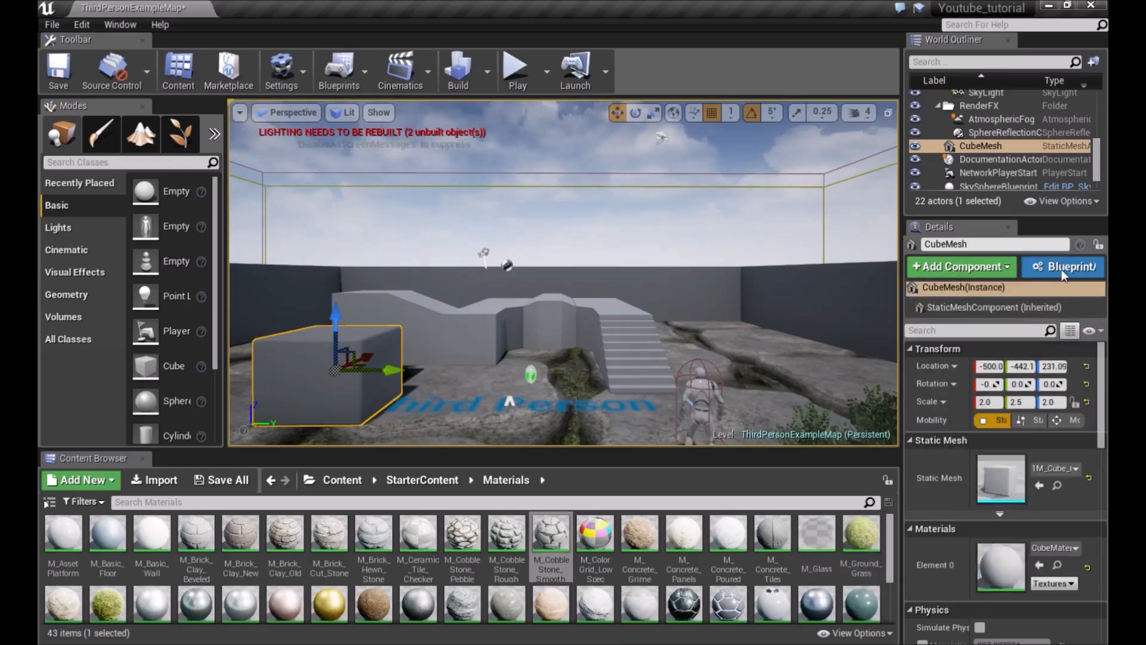
pyautogui.click(1031, 287)
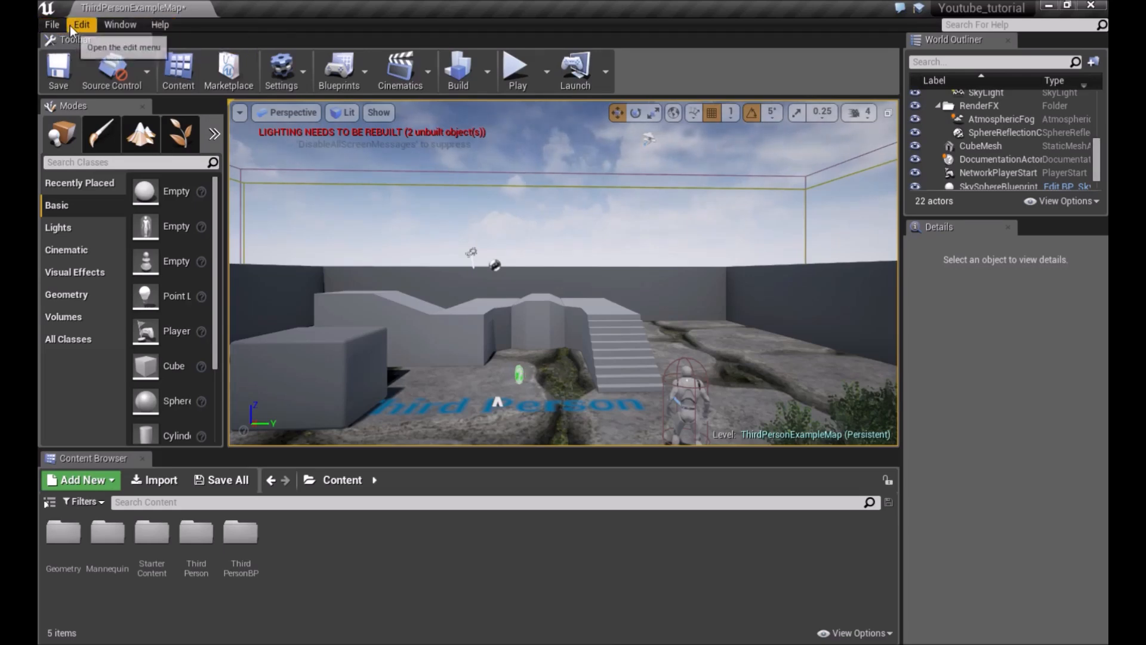
# Open the asset picker from the File menu and scroll through the project's assets
pyautogui.click(50, 27)
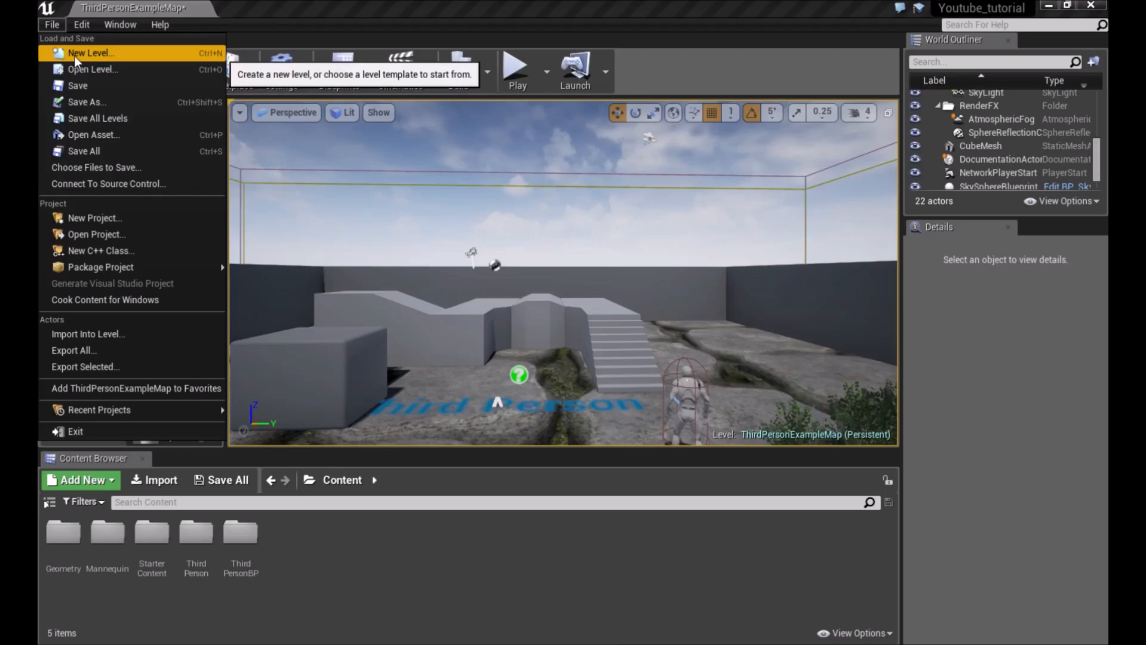
pyautogui.press('Escape')
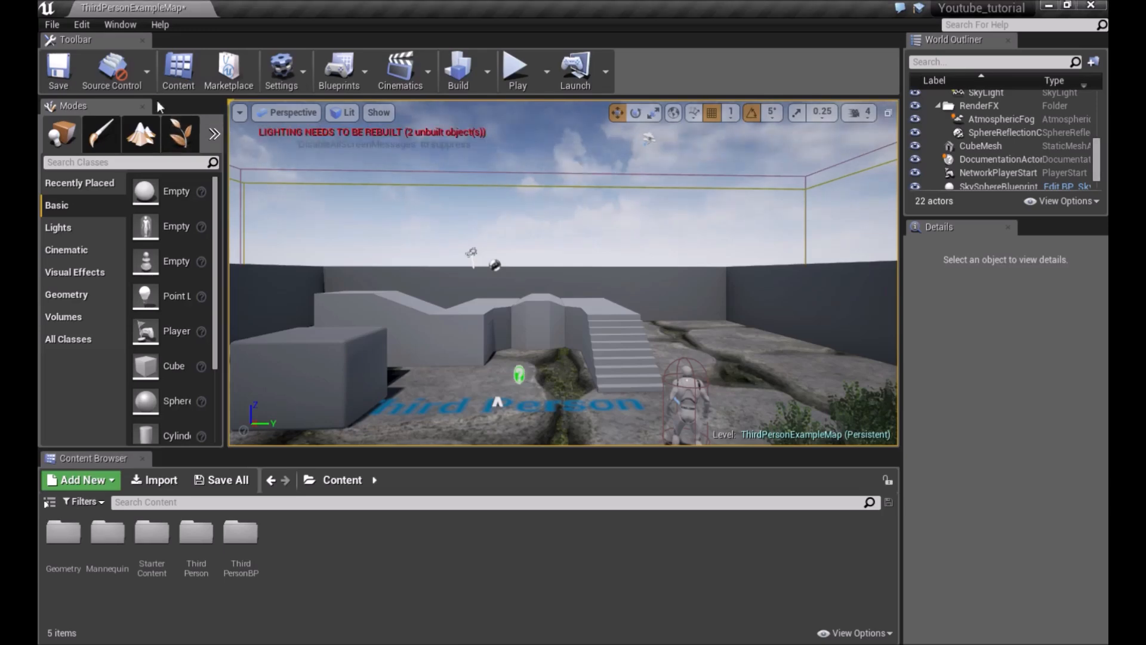
pyautogui.click(53, 24)
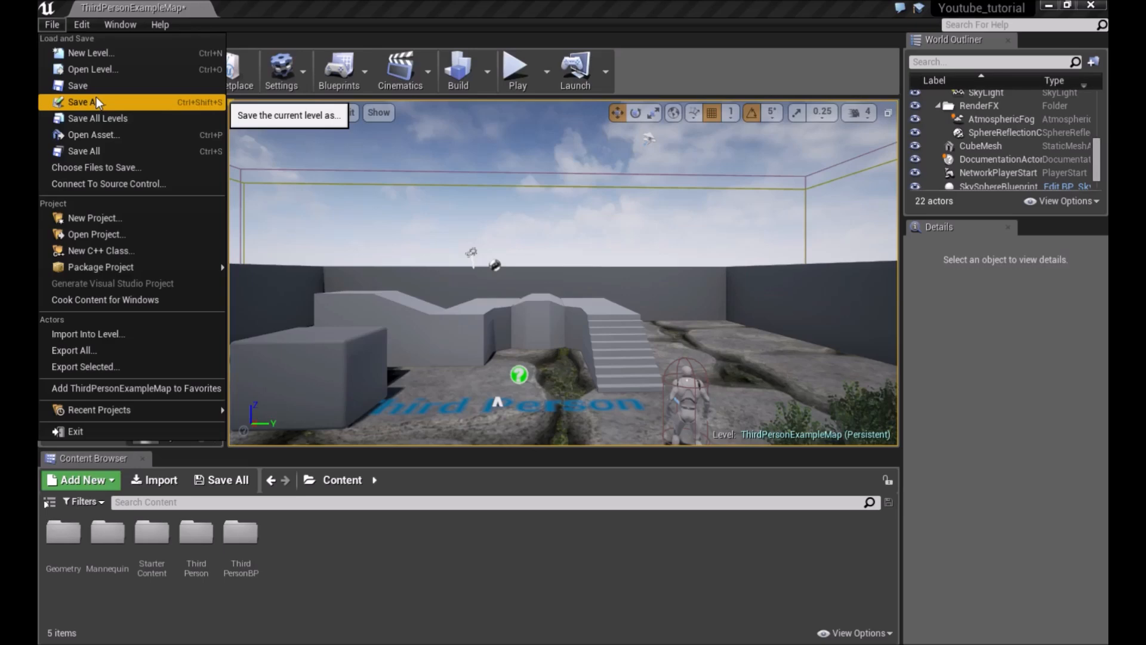
pyautogui.click(98, 132)
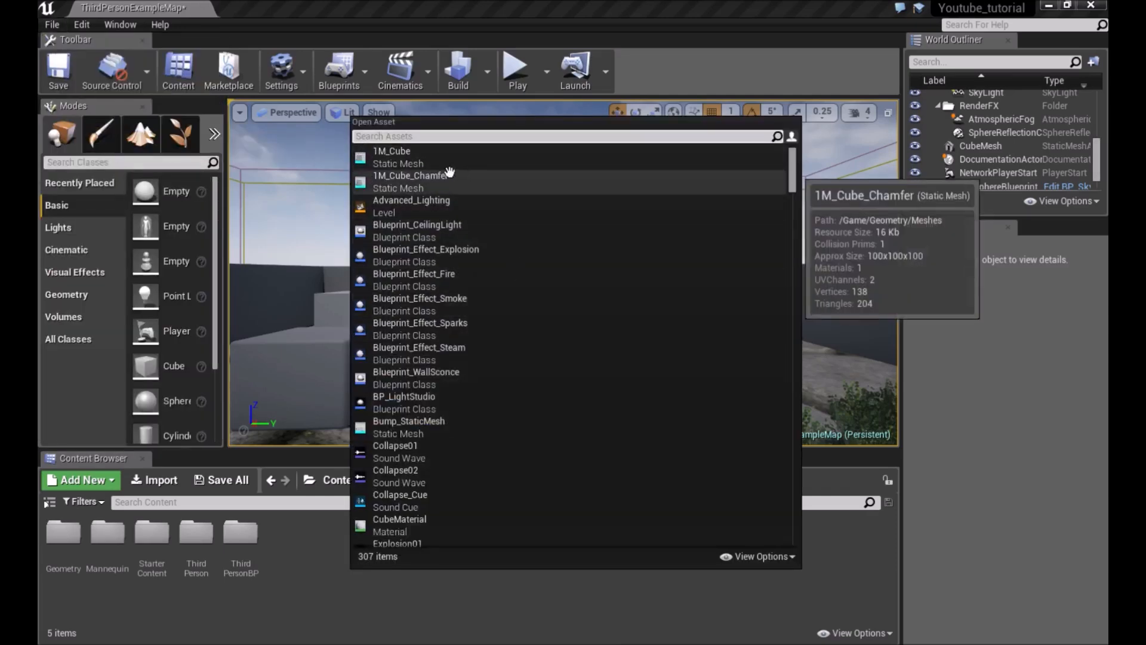
pyautogui.scroll(-3, 490, 321)
pyautogui.scroll(-2, 489, 322)
pyautogui.scroll(5, 487, 313)
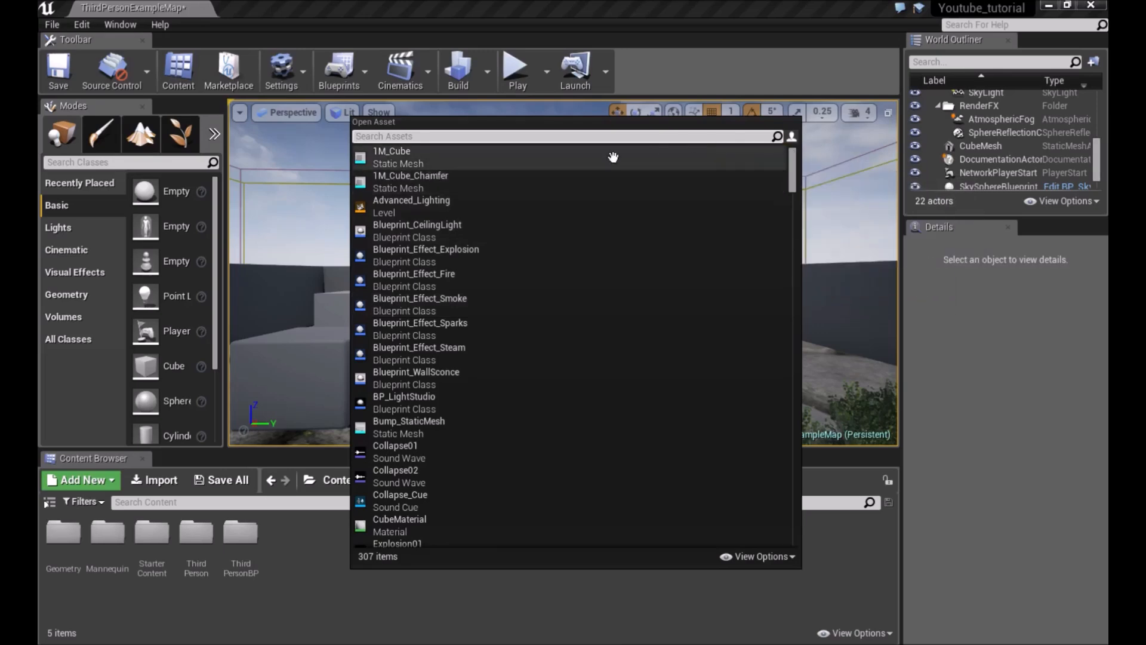
pyautogui.press('Escape')
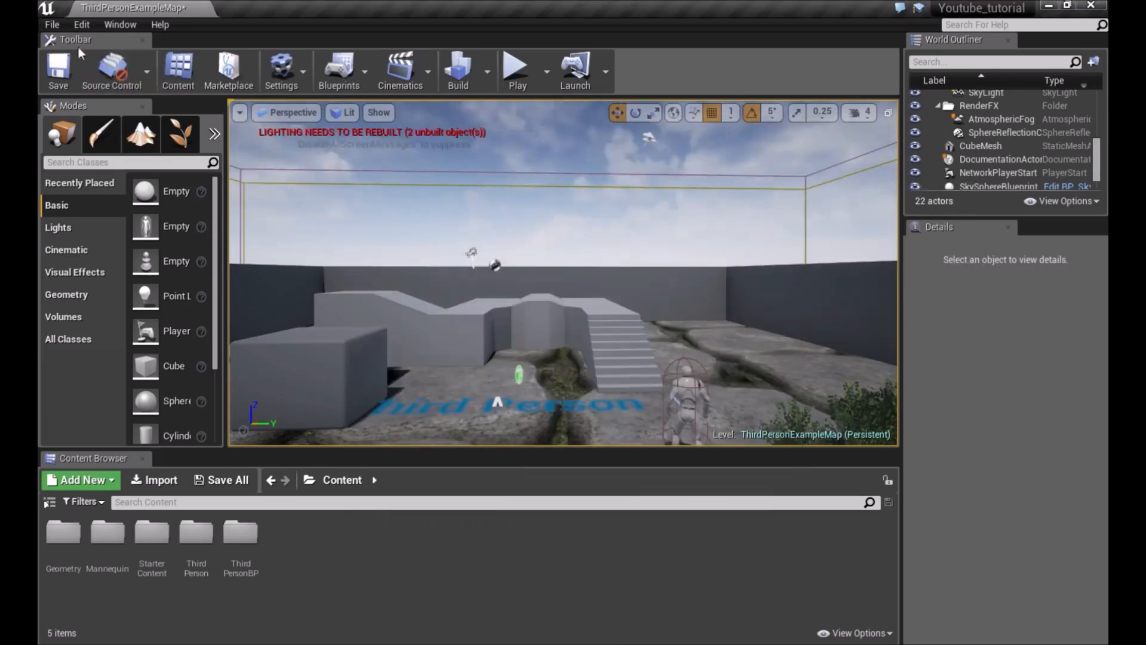
# Examine the options in the File, Edit and Window menus, including packaging and export
pyautogui.click(50, 25)
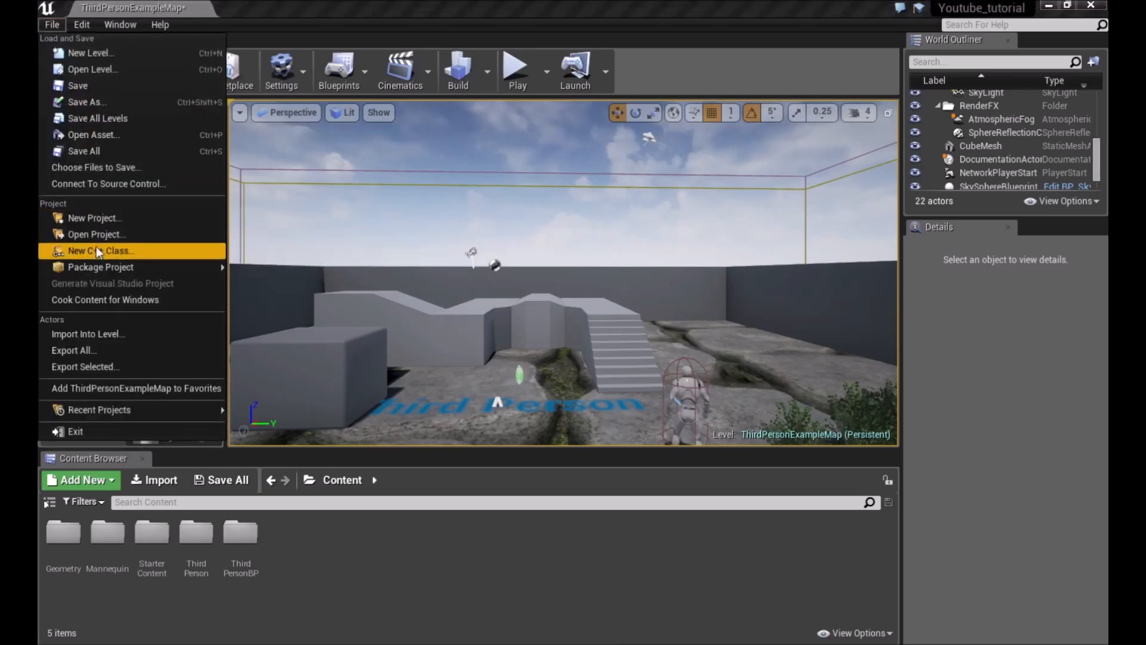
pyautogui.moveTo(115, 272)
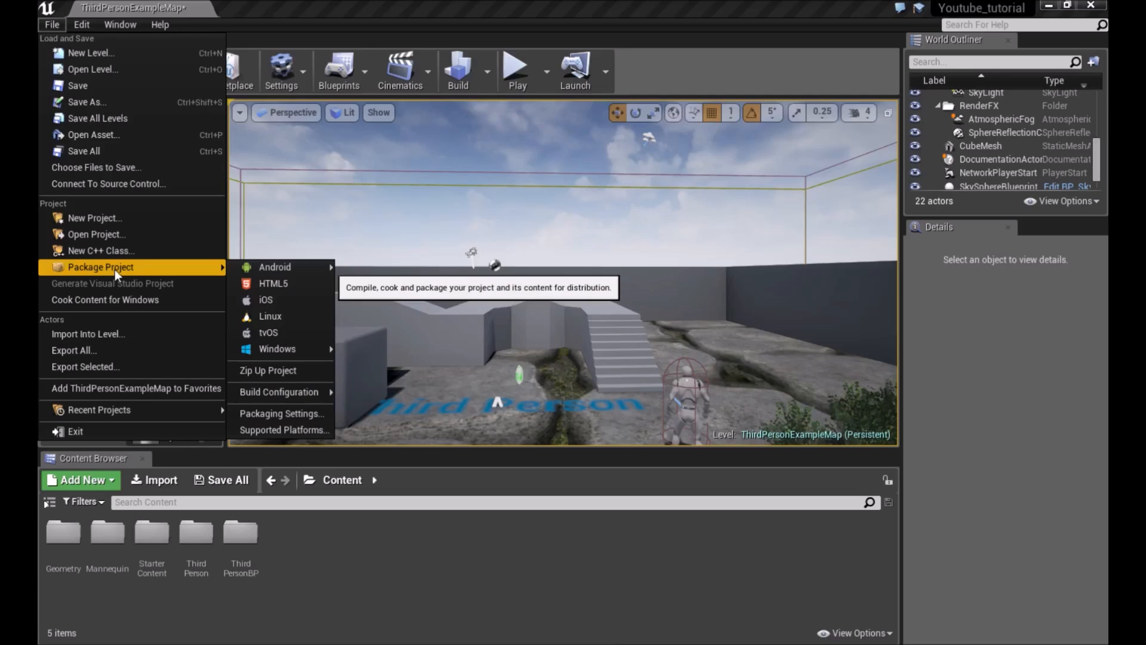
pyautogui.moveTo(299, 358)
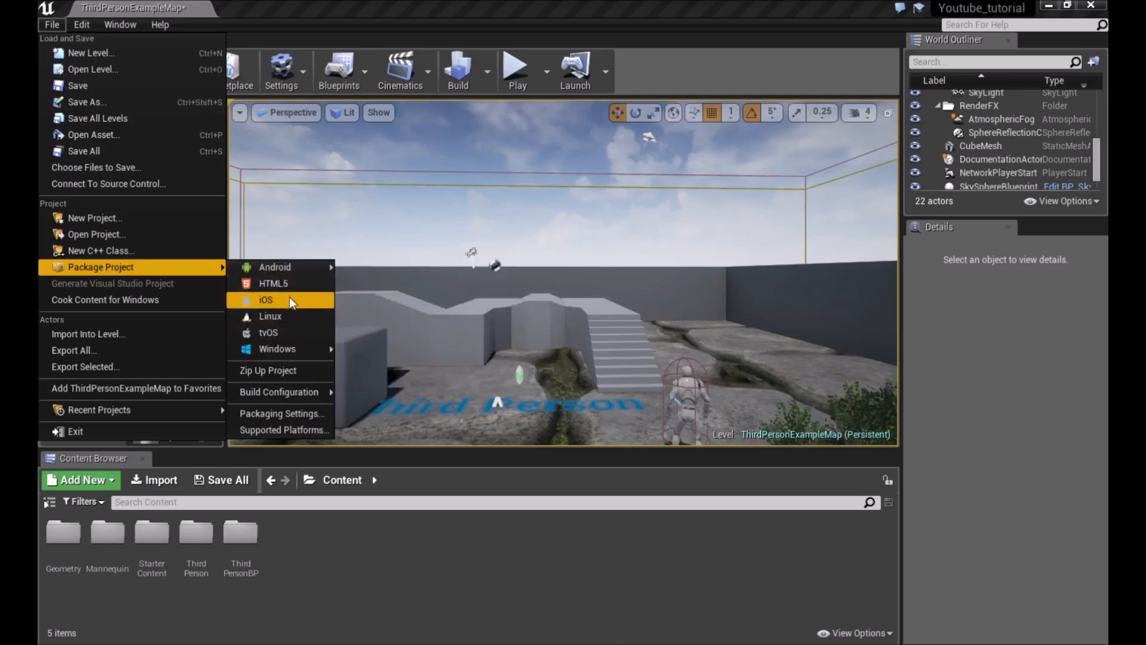
pyautogui.moveTo(294, 270)
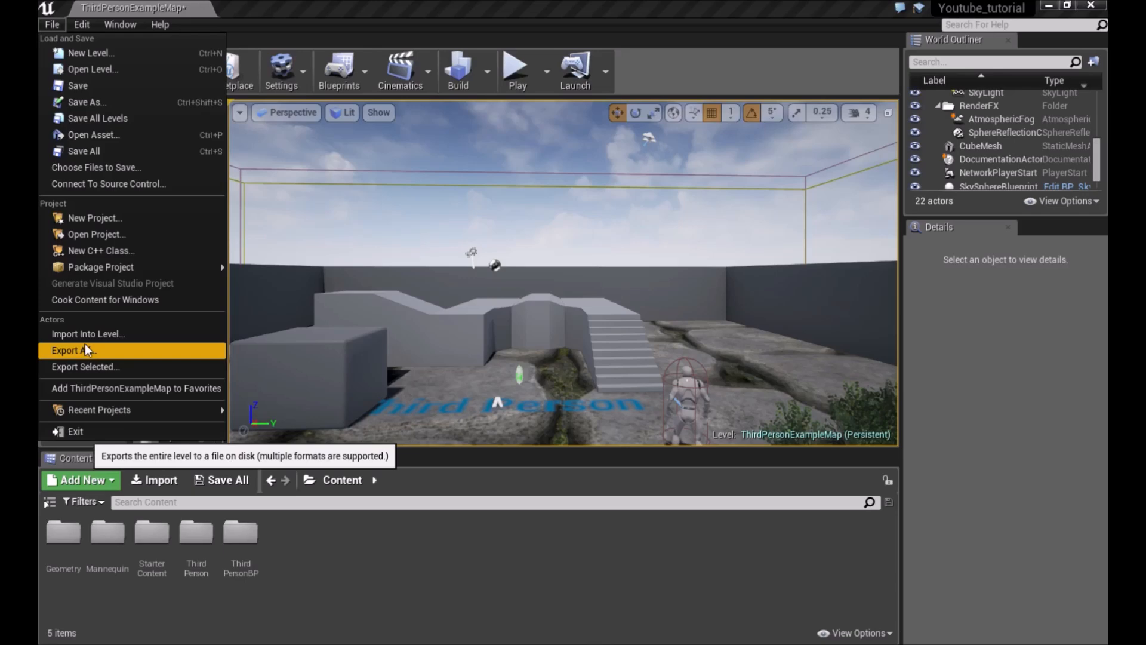
pyautogui.moveTo(80, 22)
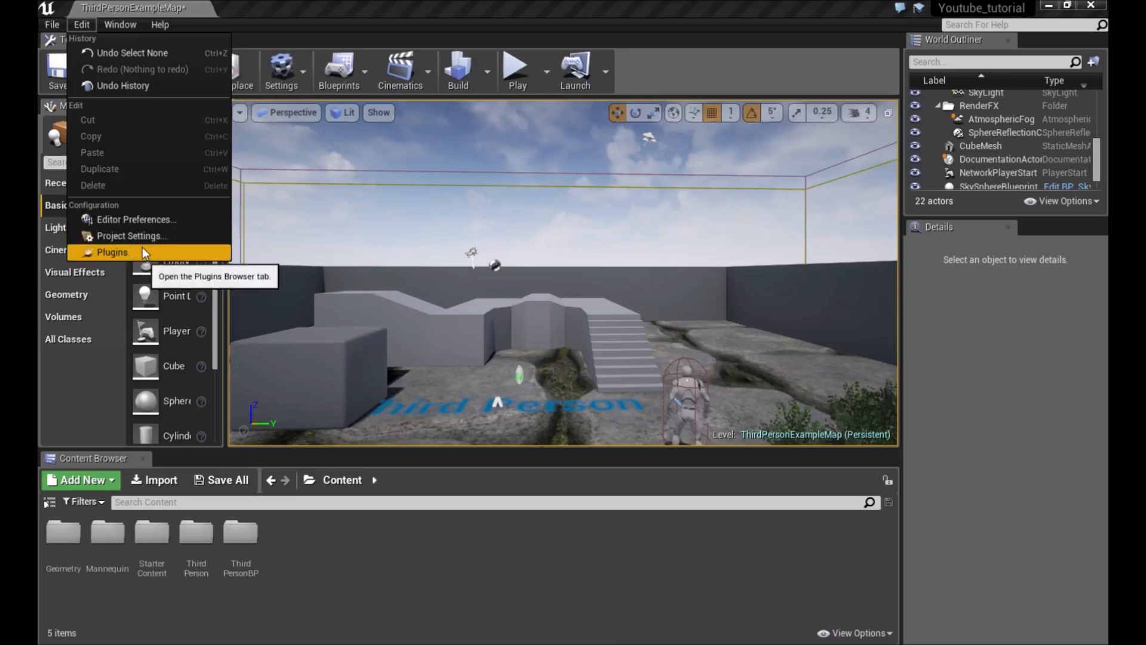
pyautogui.moveTo(124, 26)
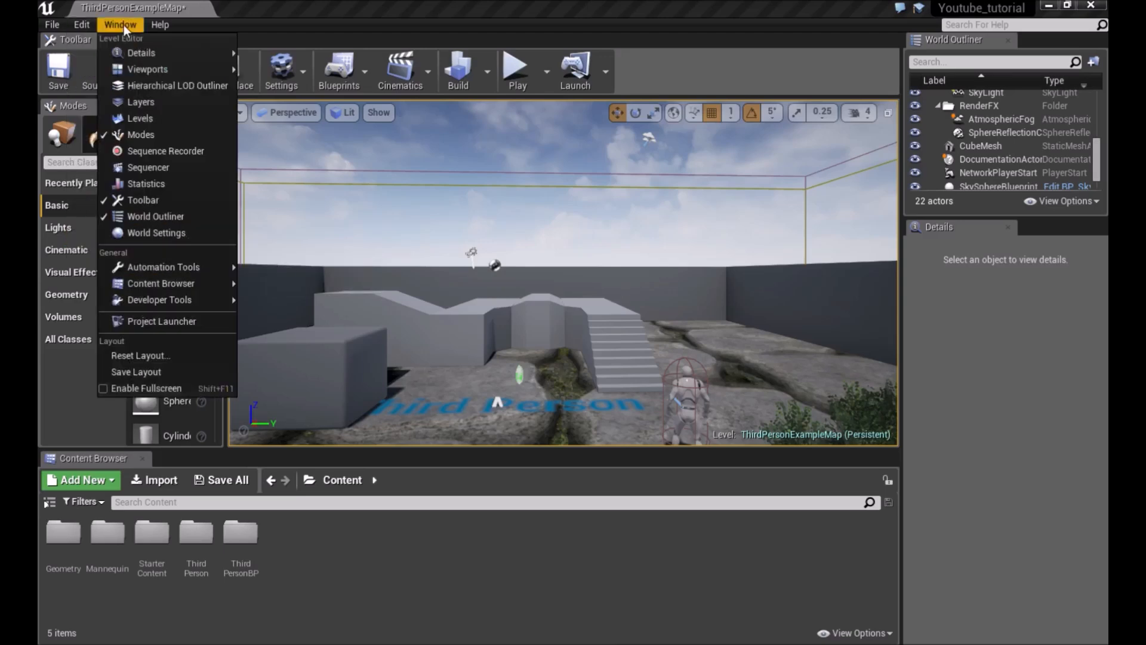
pyautogui.moveTo(113, 54)
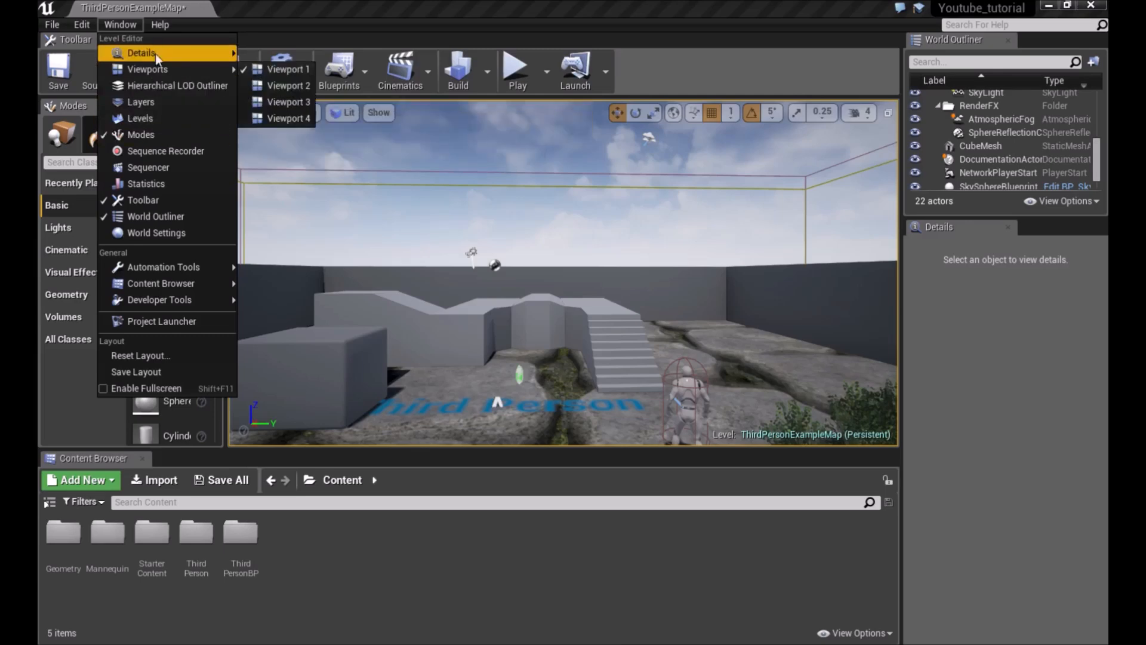
pyautogui.moveTo(176, 271)
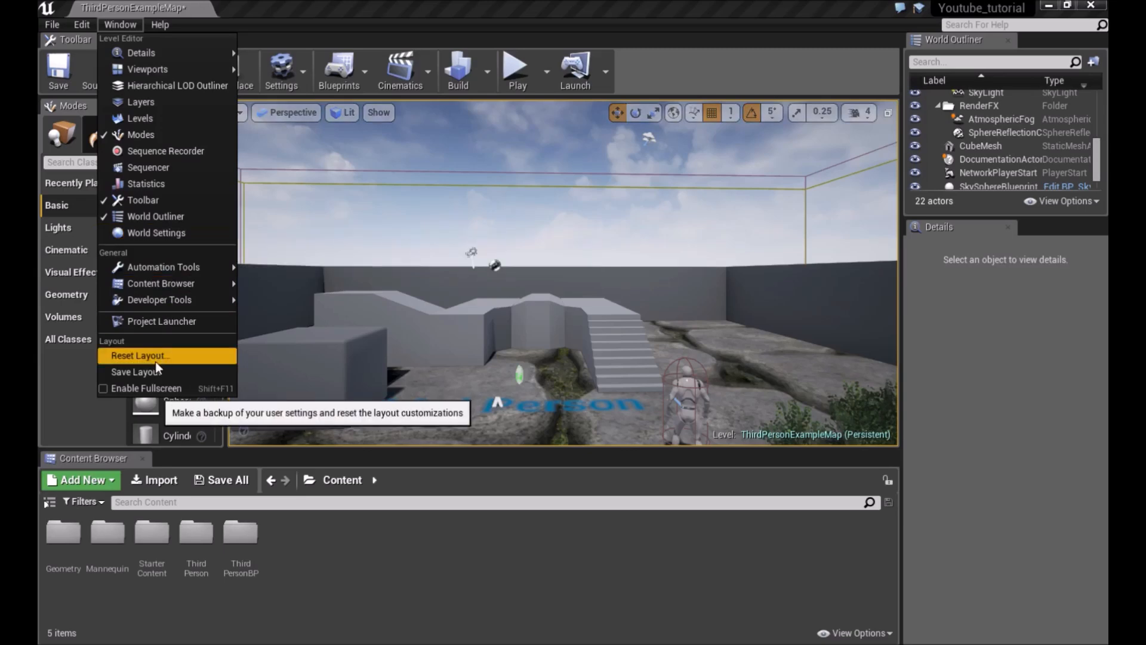
# Examine the Help menu and the Window menu's Content Browser, Viewports and layout options
pyautogui.click(160, 25)
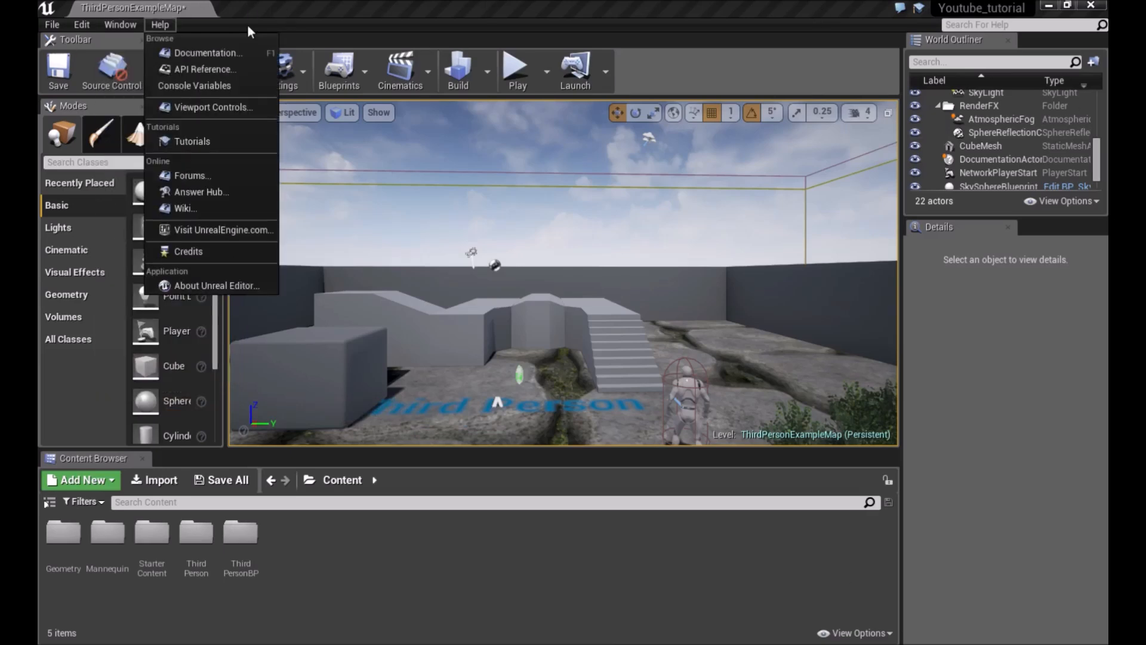
pyautogui.moveTo(126, 27)
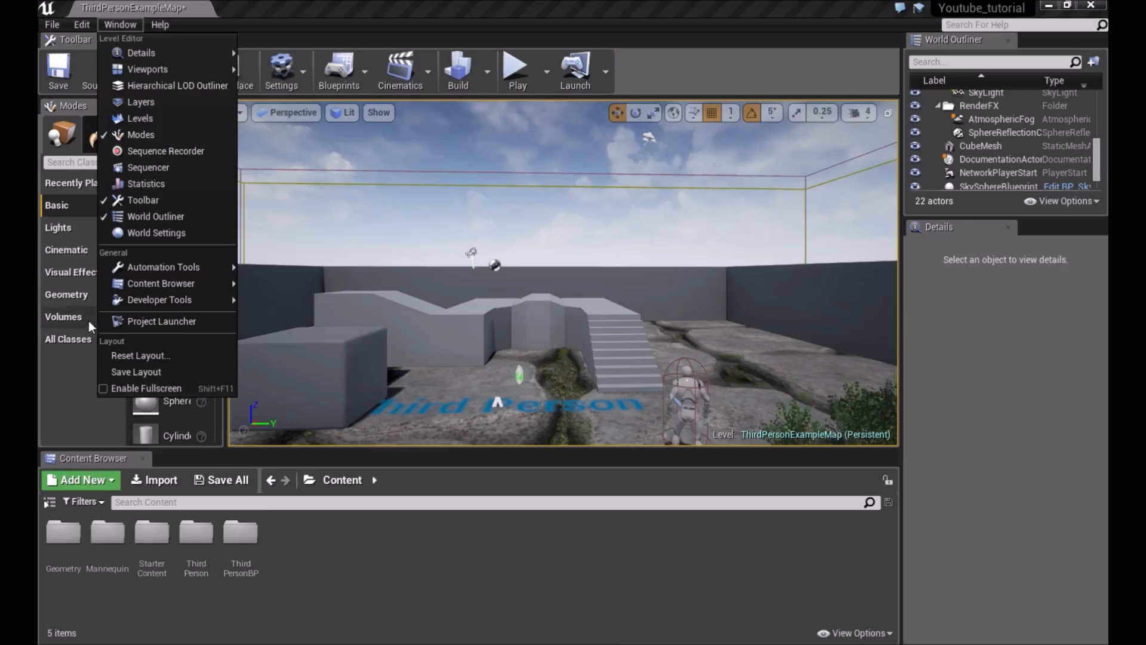
pyautogui.moveTo(142, 287)
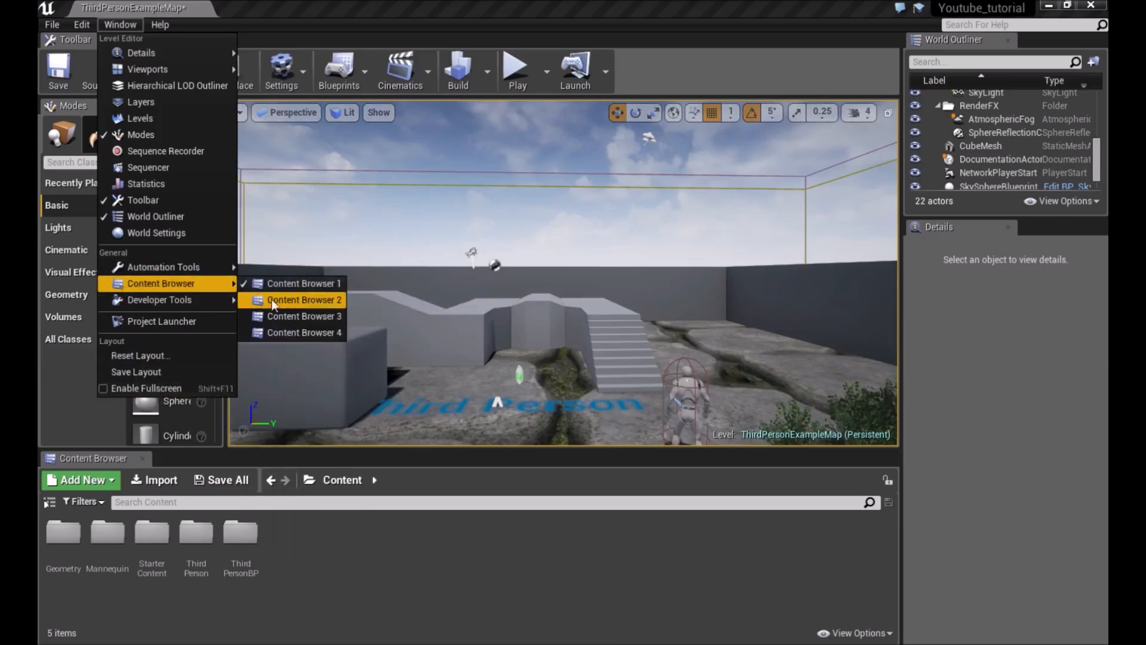
pyautogui.moveTo(213, 306)
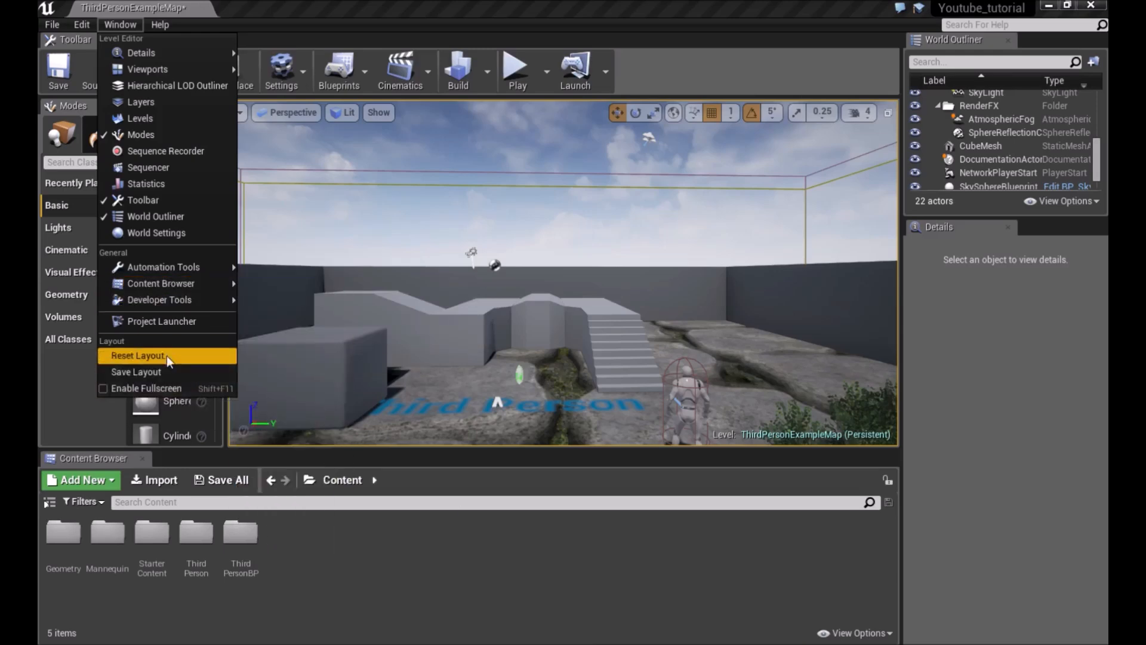
pyautogui.moveTo(176, 69)
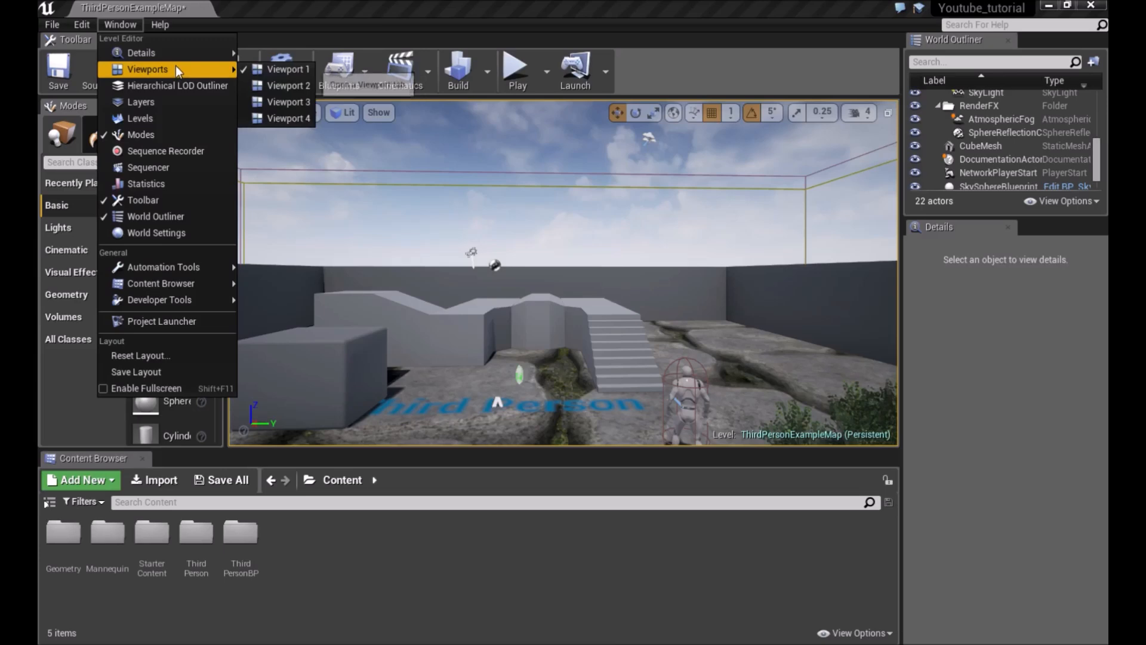
pyautogui.click(165, 28)
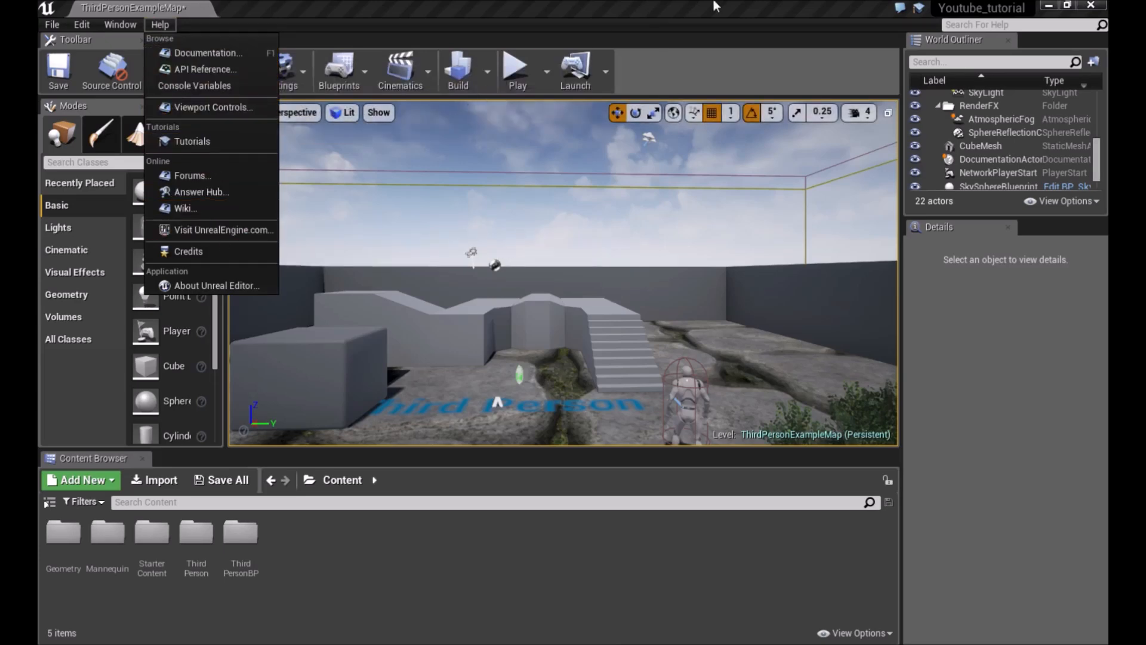
pyautogui.click(829, 6)
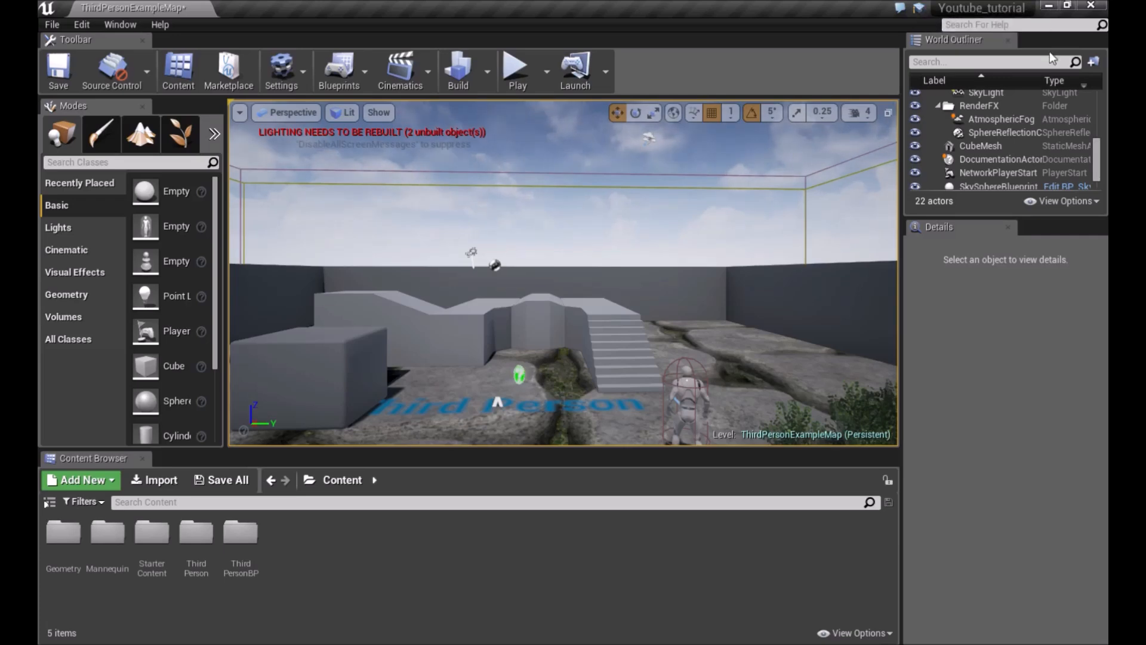
pyautogui.click(999, 25)
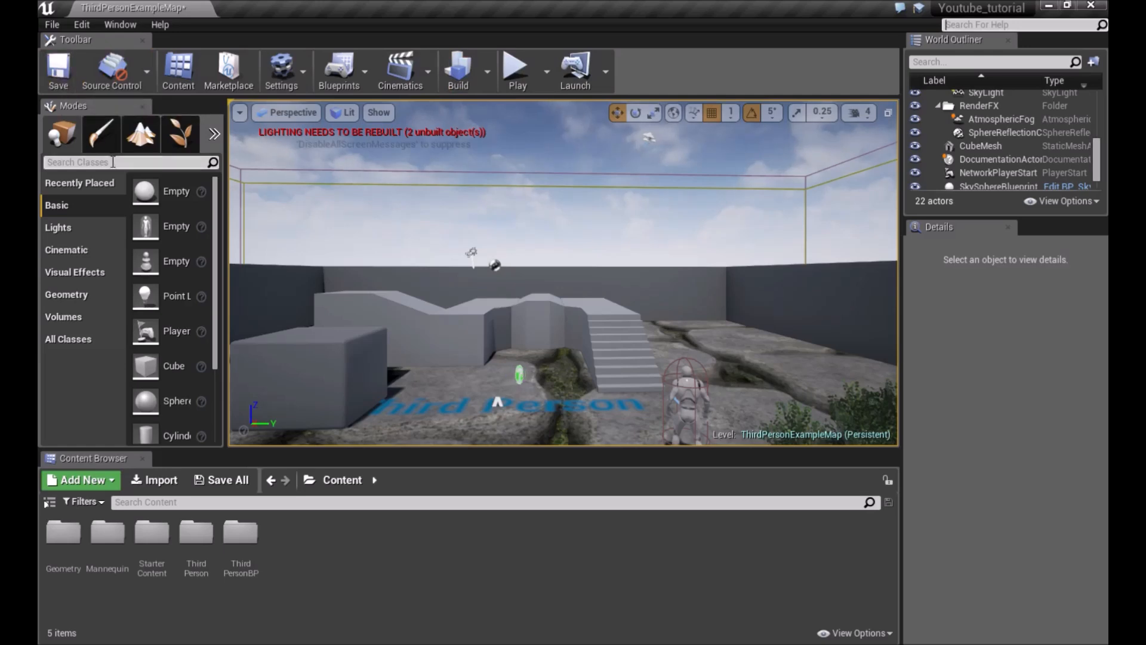
# Inspect the toolbar's Source Control, Content and Settings options, including the engine scalability settings
pyautogui.click(151, 76)
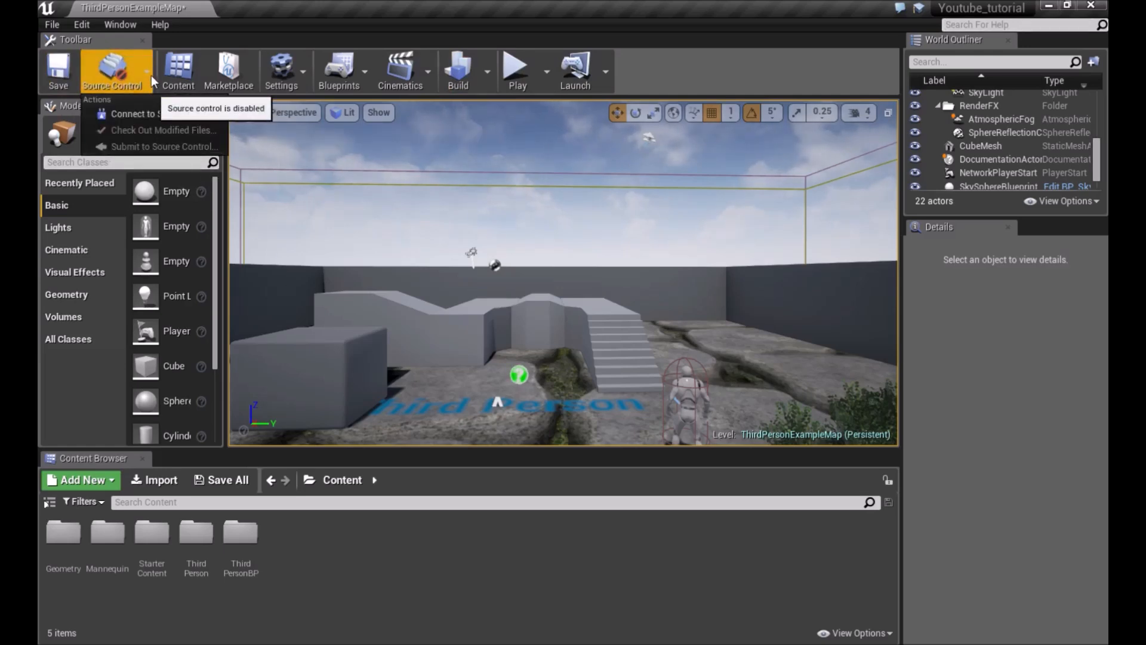
pyautogui.click(143, 74)
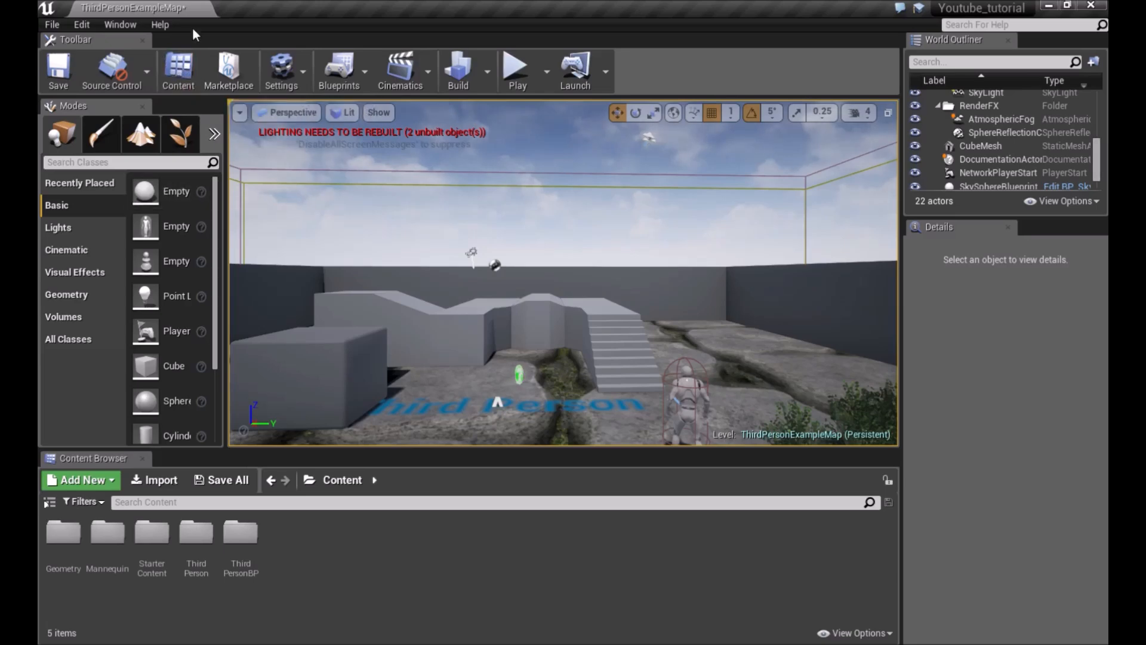
pyautogui.click(177, 65)
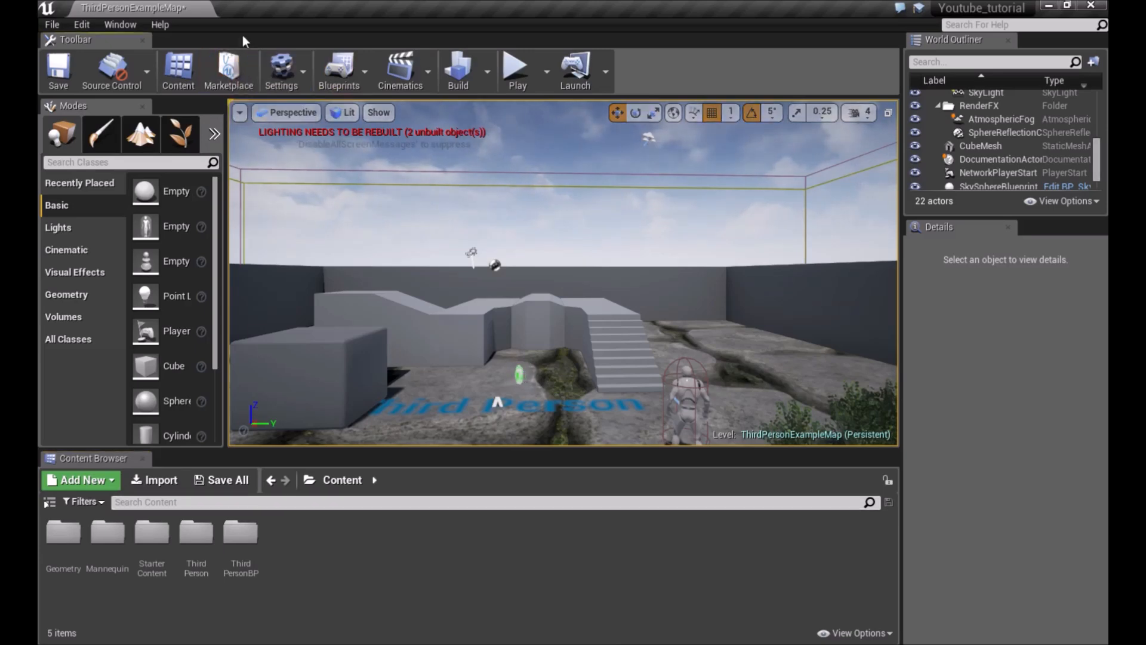
pyautogui.click(303, 69)
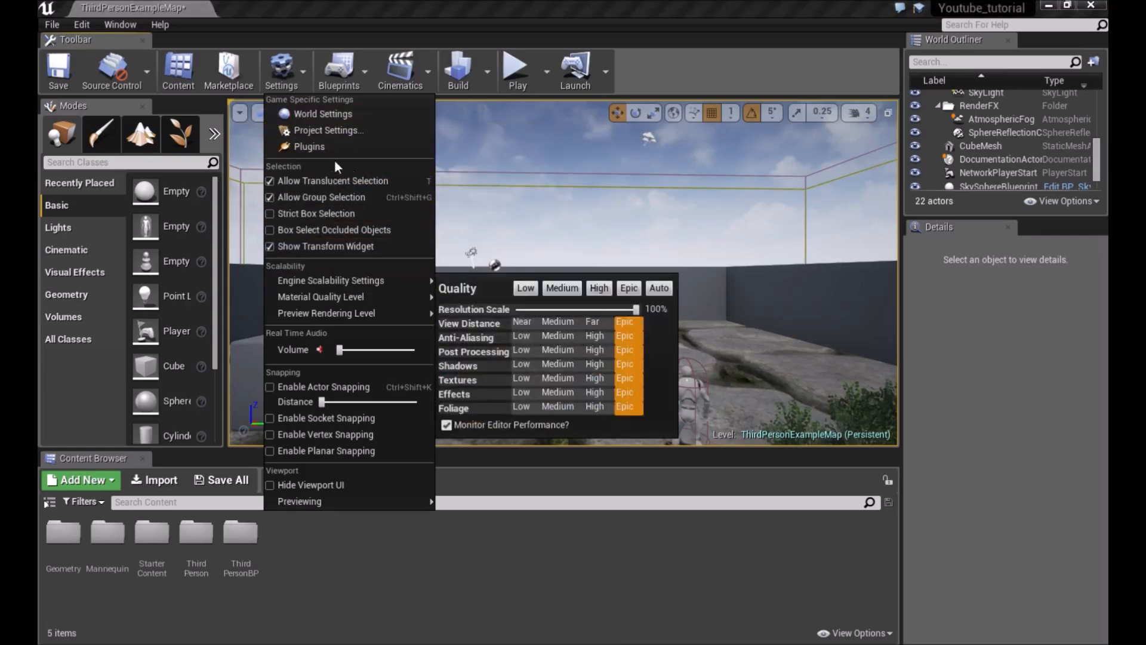
pyautogui.click(316, 181)
pyautogui.click(281, 70)
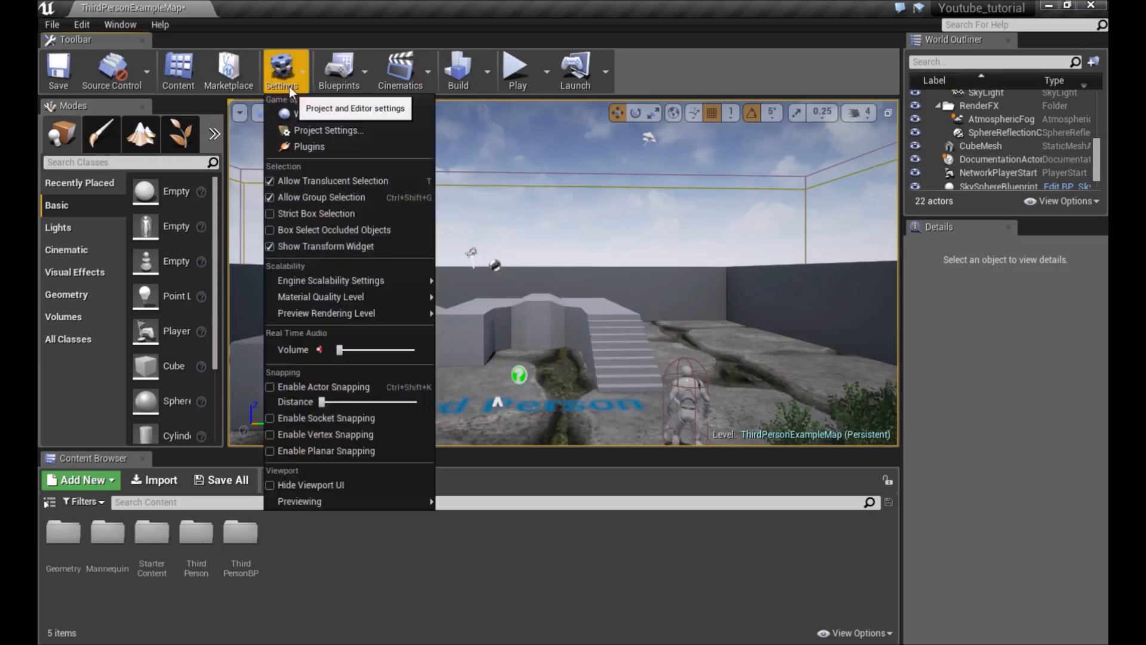
pyautogui.moveTo(352, 282)
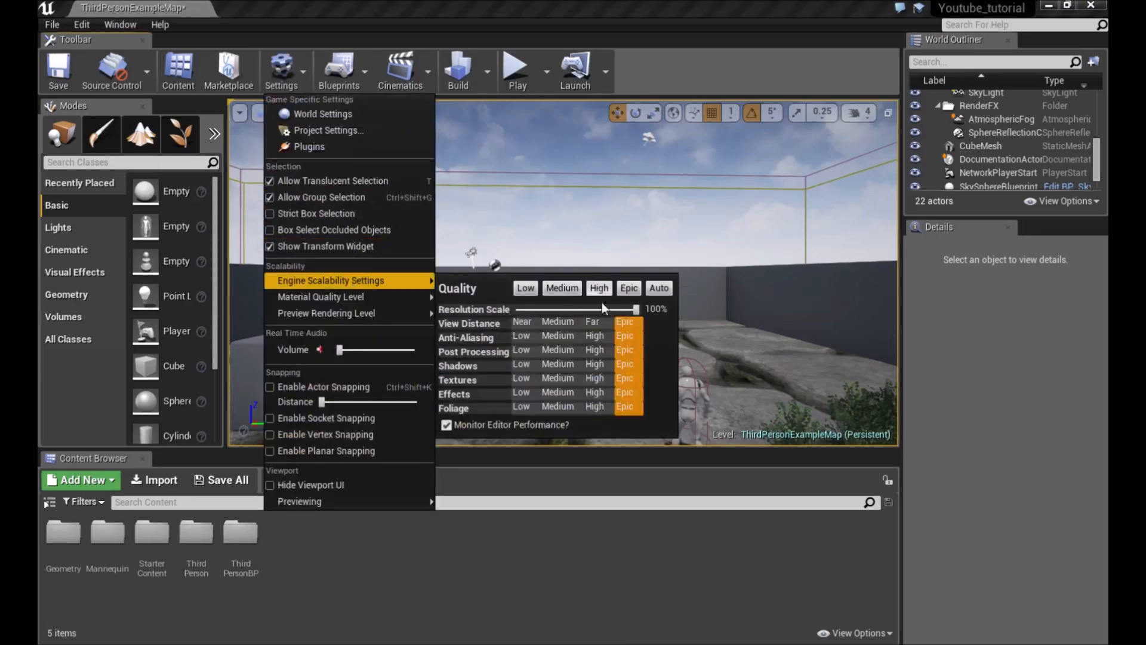
pyautogui.click(601, 325)
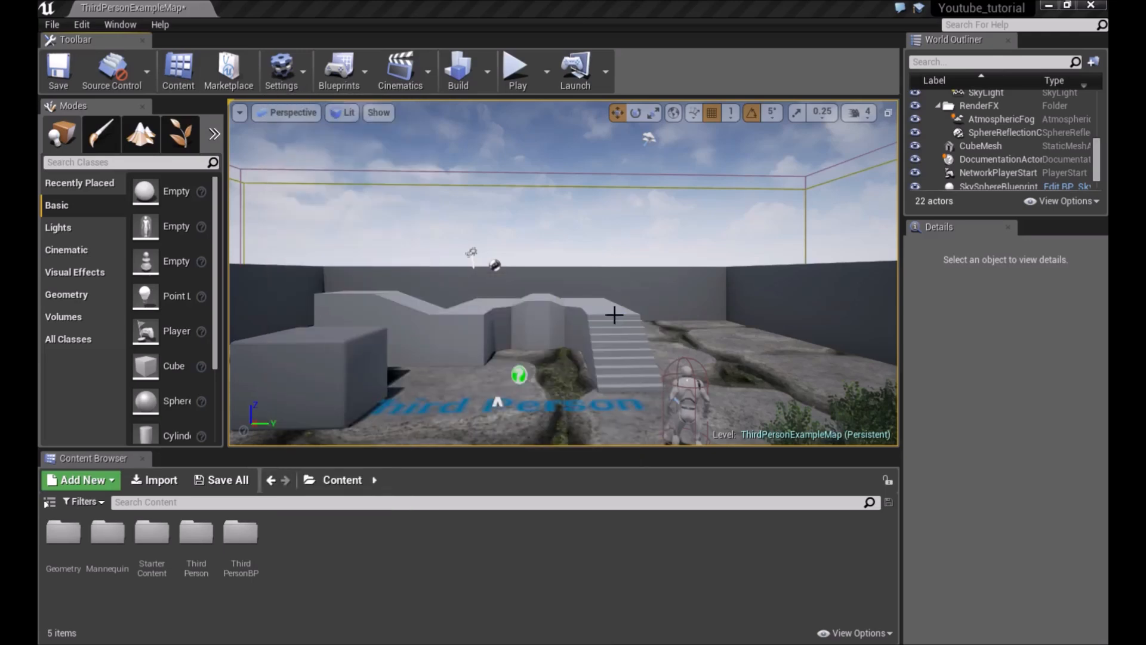
pyautogui.click(281, 70)
pyautogui.moveTo(380, 284)
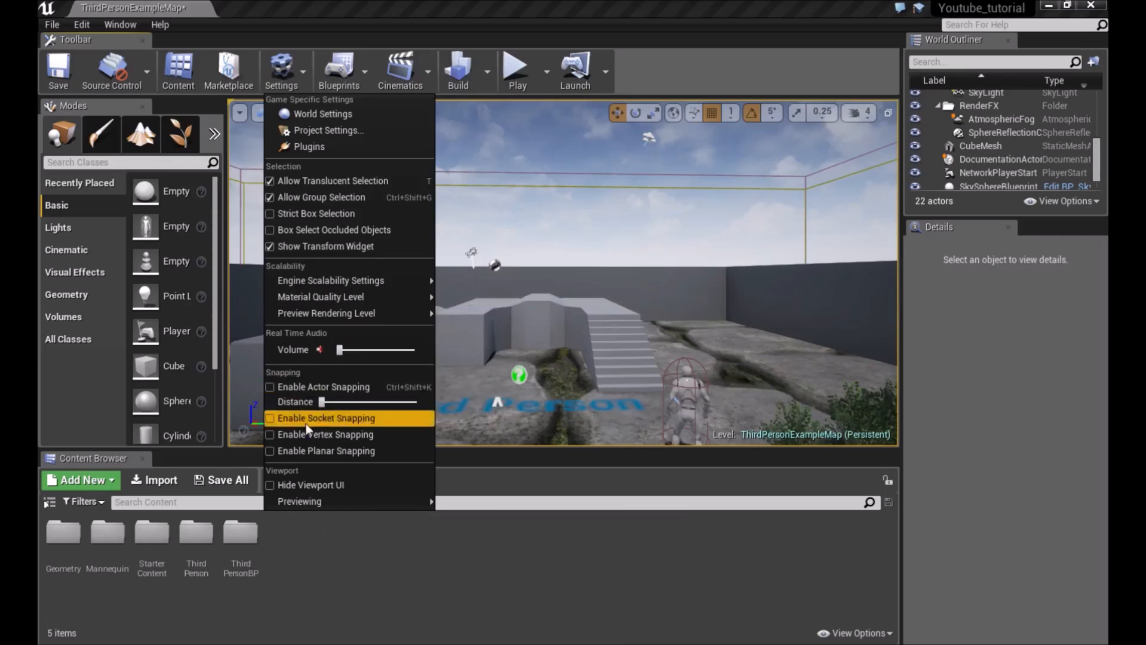
pyautogui.moveTo(312, 500)
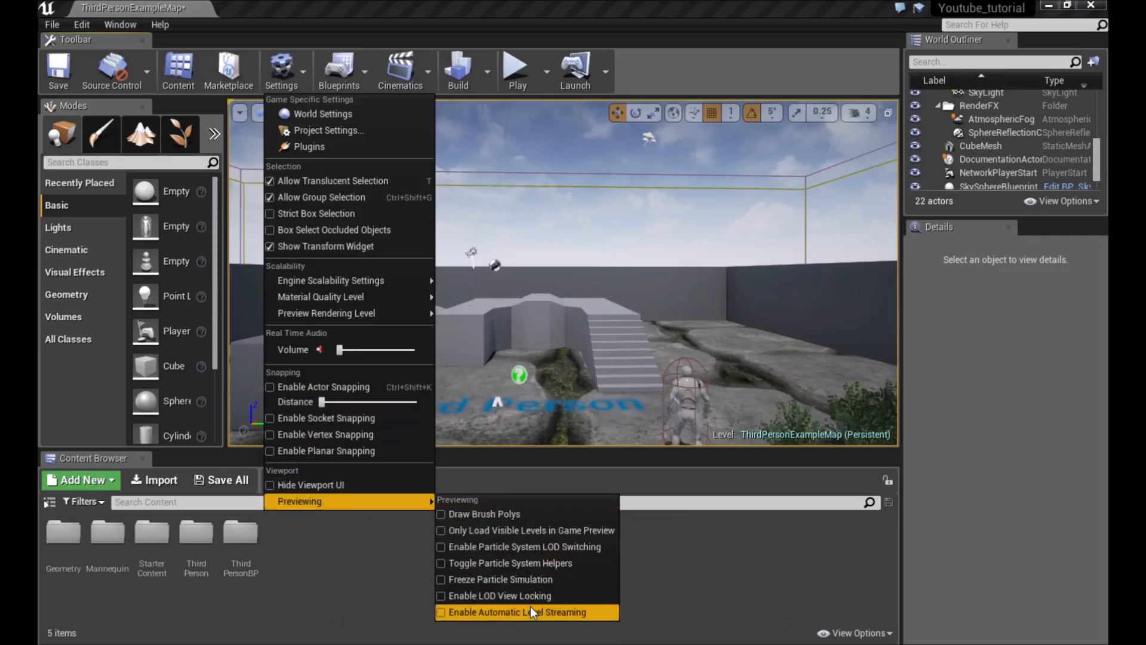
# Inspect the Blueprints, Cinematics and Build toolbar menus
pyautogui.click(363, 81)
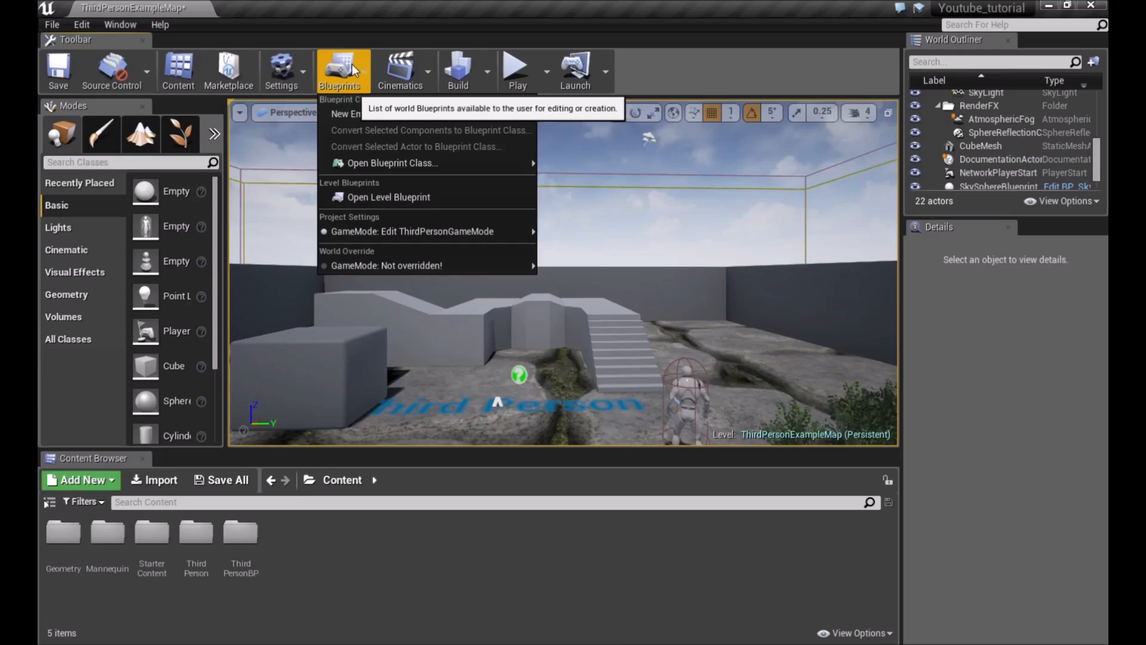
pyautogui.click(421, 71)
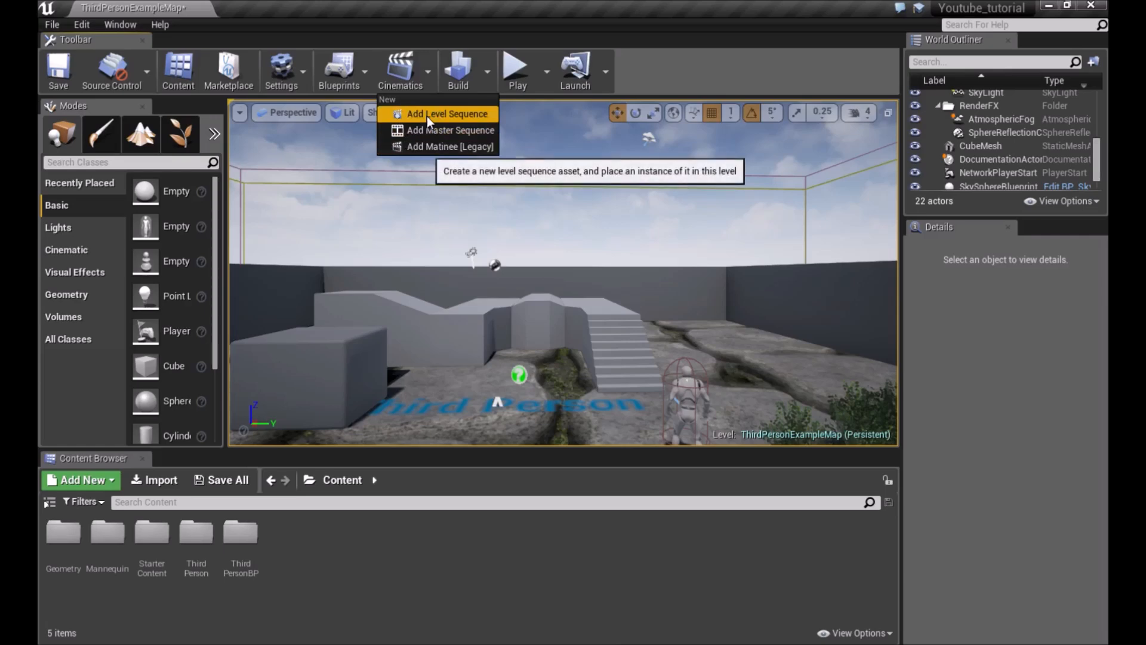
pyautogui.click(400, 69)
pyautogui.click(400, 68)
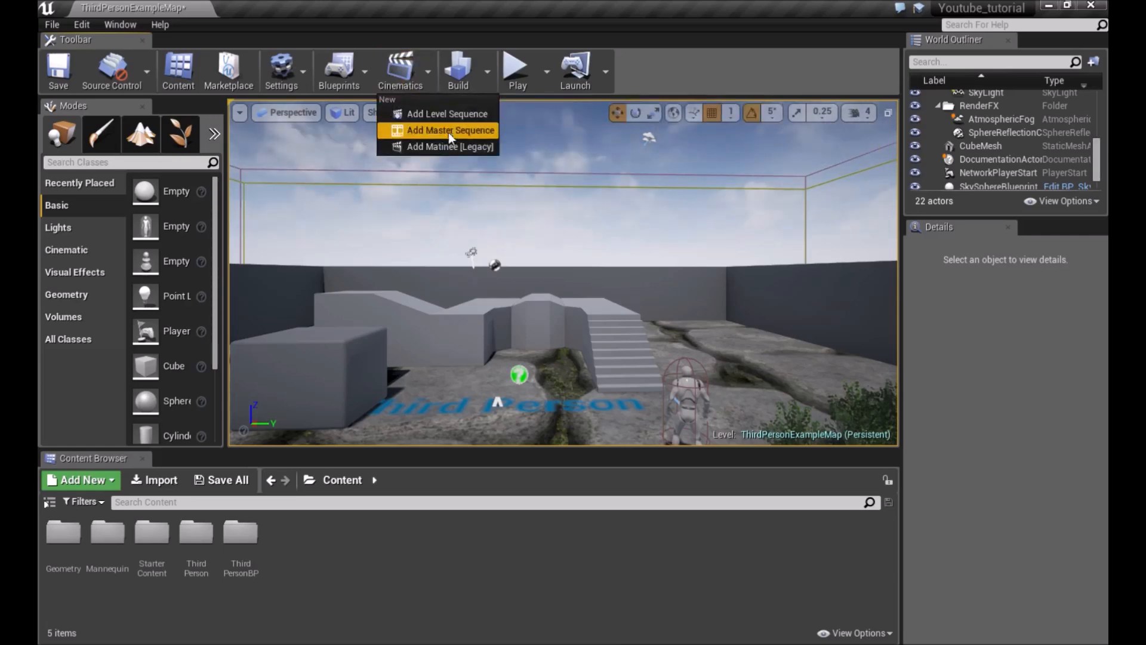
pyautogui.click(430, 76)
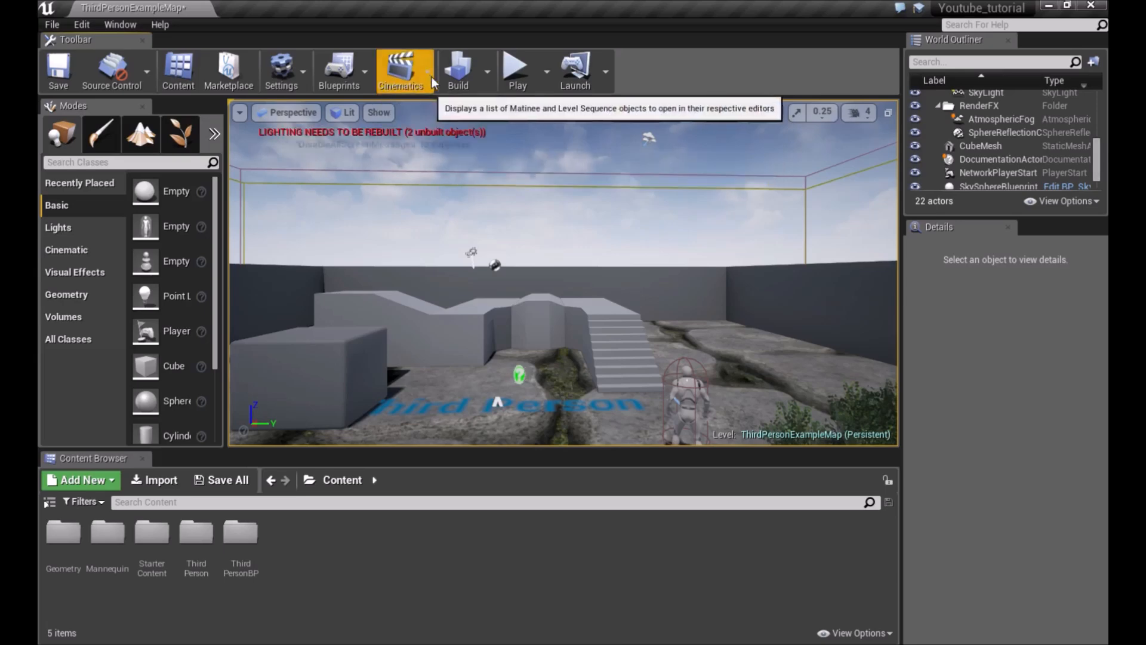
# Examine the Build options menu, including its lighting, geometry and Lighting Info entries
pyautogui.click(491, 63)
pyautogui.moveTo(533, 130)
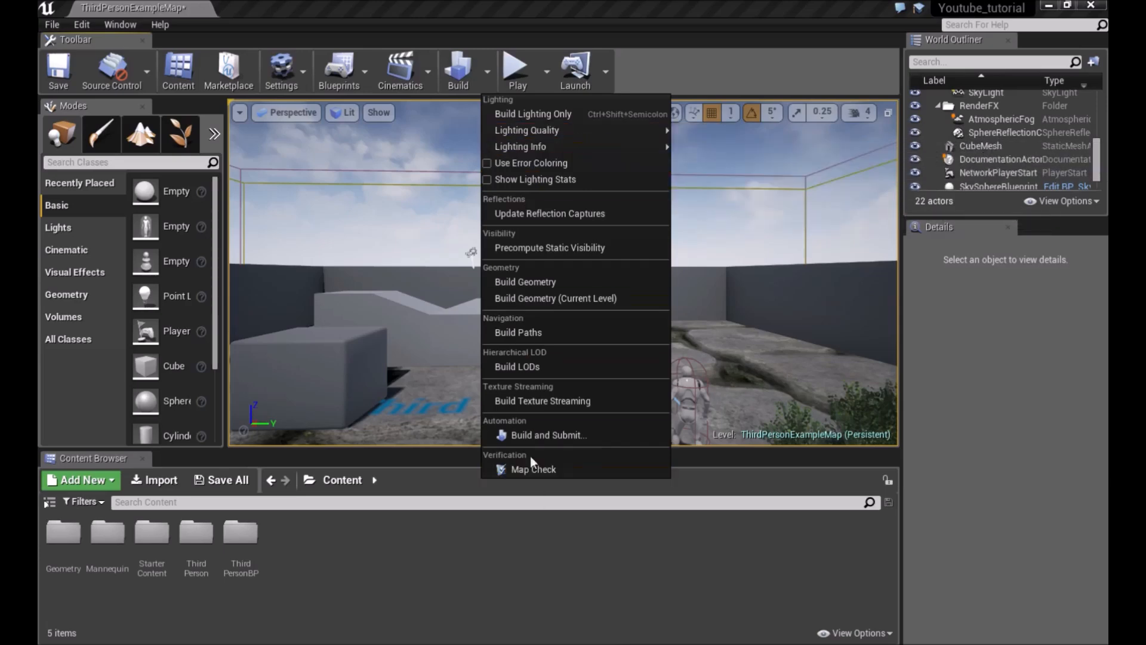
pyautogui.click(493, 71)
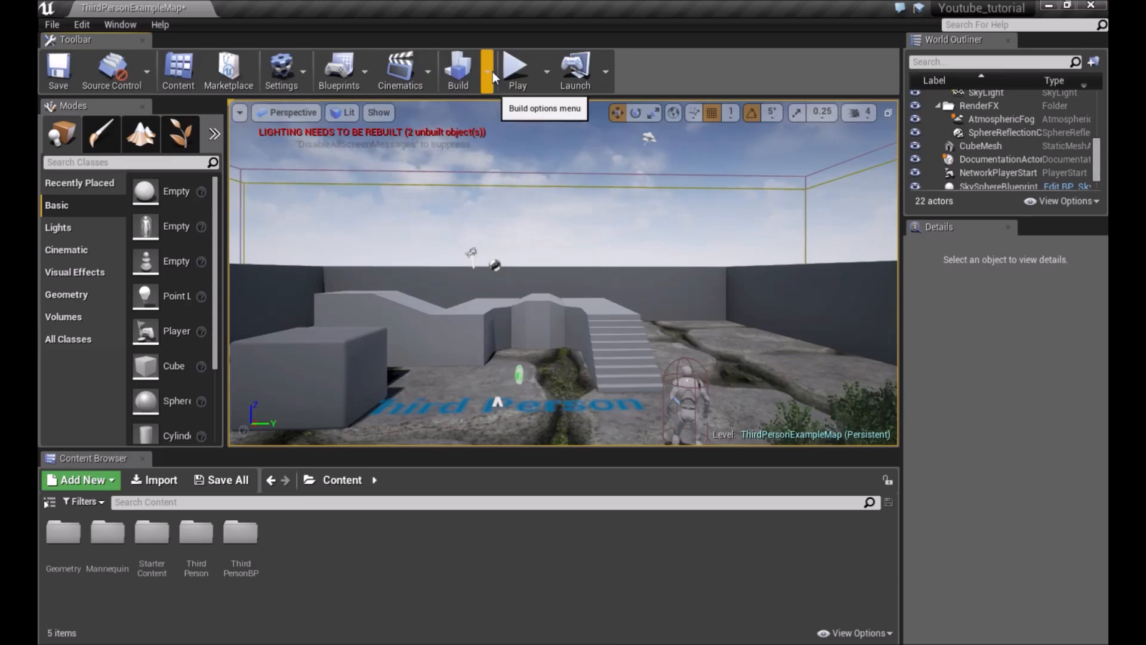
pyautogui.click(493, 71)
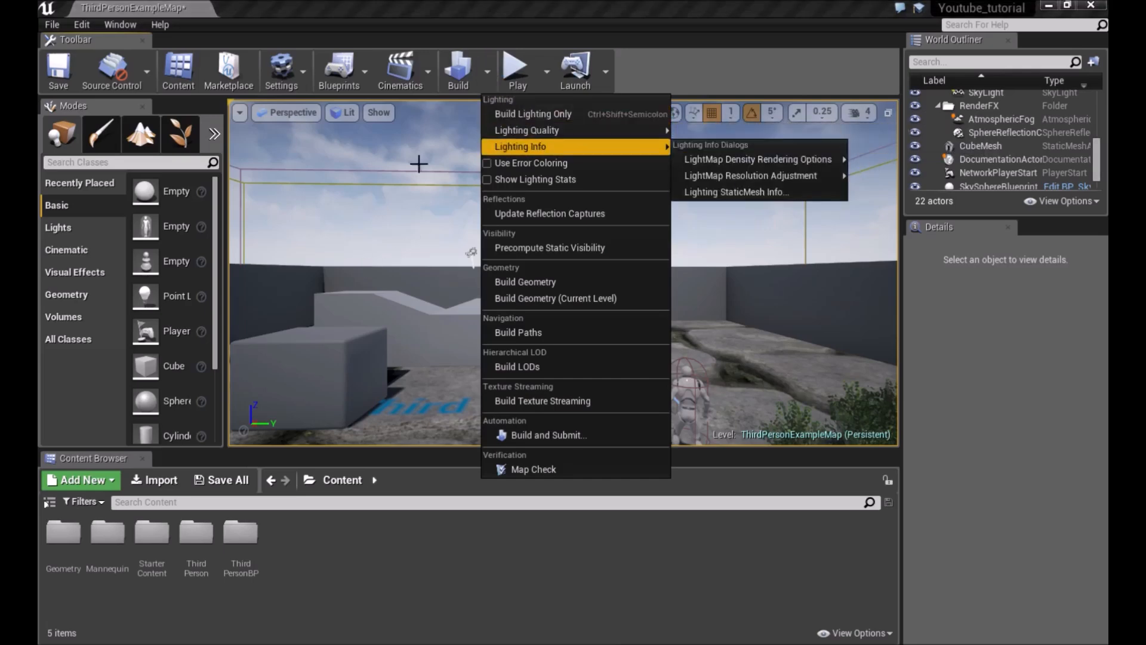
pyautogui.click(547, 73)
pyautogui.click(551, 74)
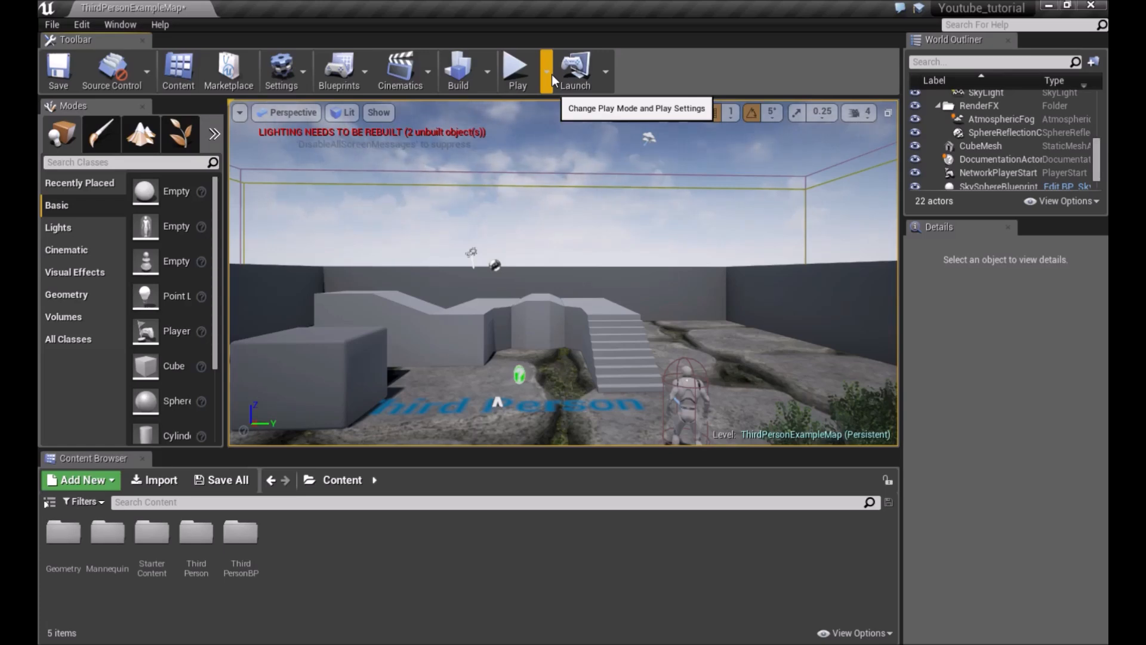
# Review the play options, play the level in the viewport, run the character around, and stop playing
pyautogui.click(547, 72)
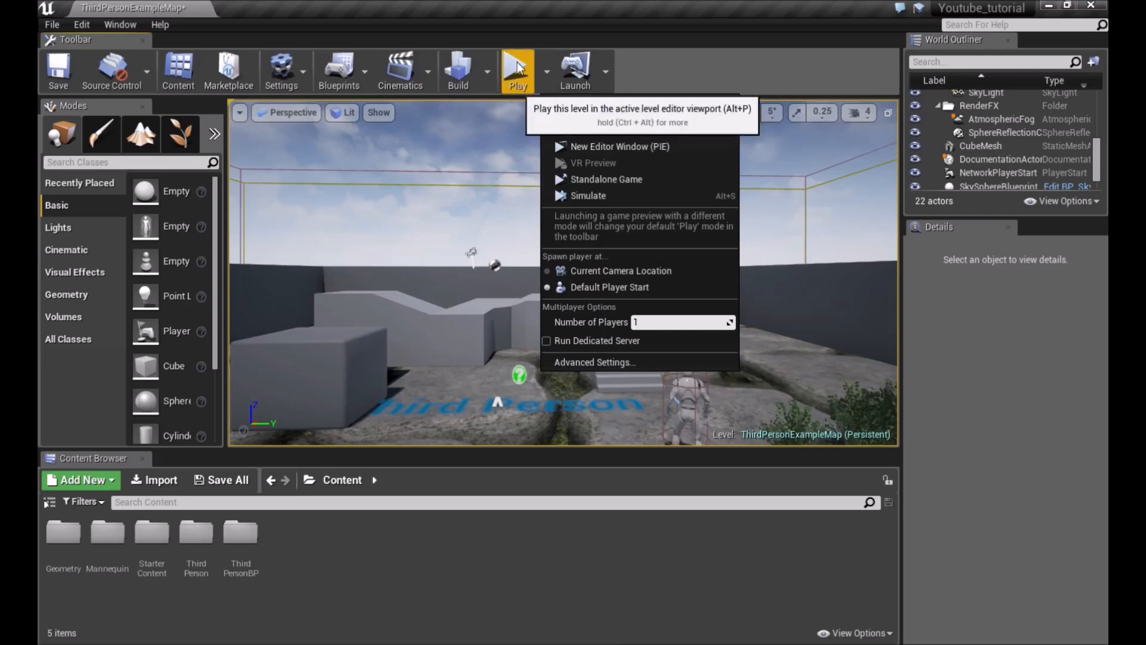
pyautogui.click(728, 57)
pyautogui.click(518, 69)
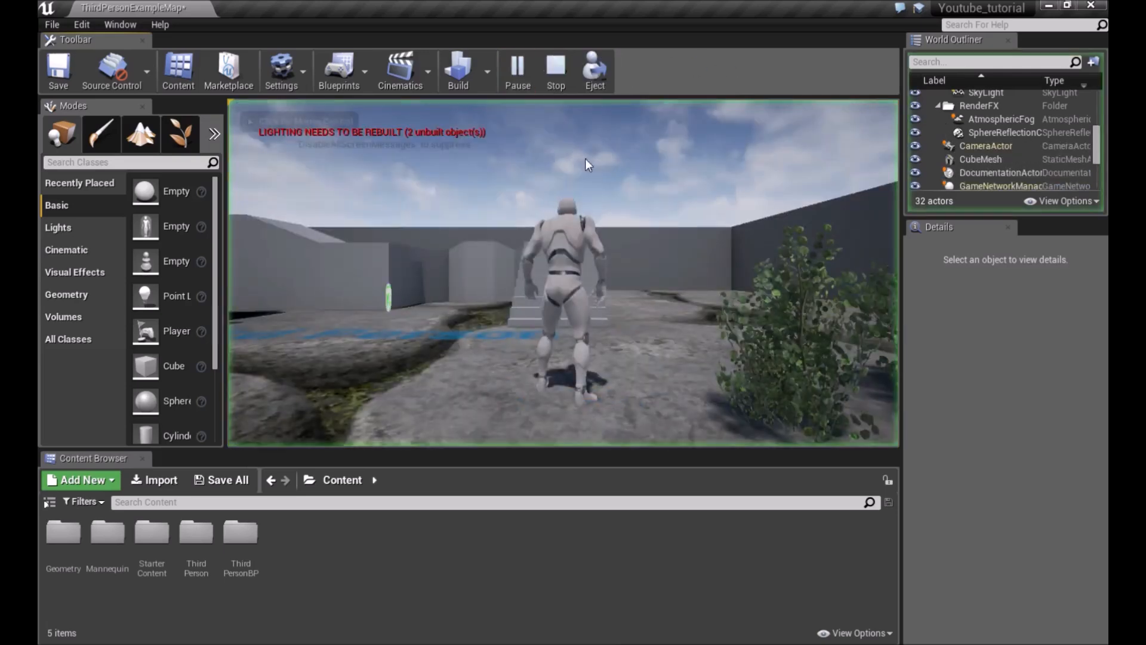
pyautogui.click(578, 146)
pyautogui.press('w')
pyautogui.press('w')
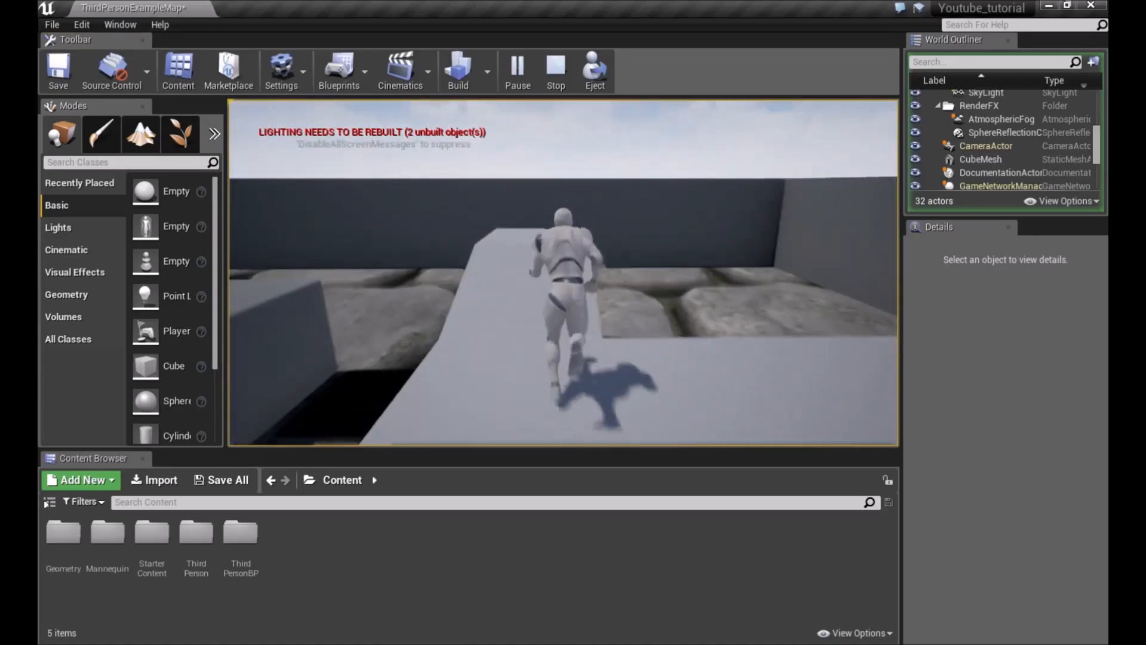
pyautogui.press('w')
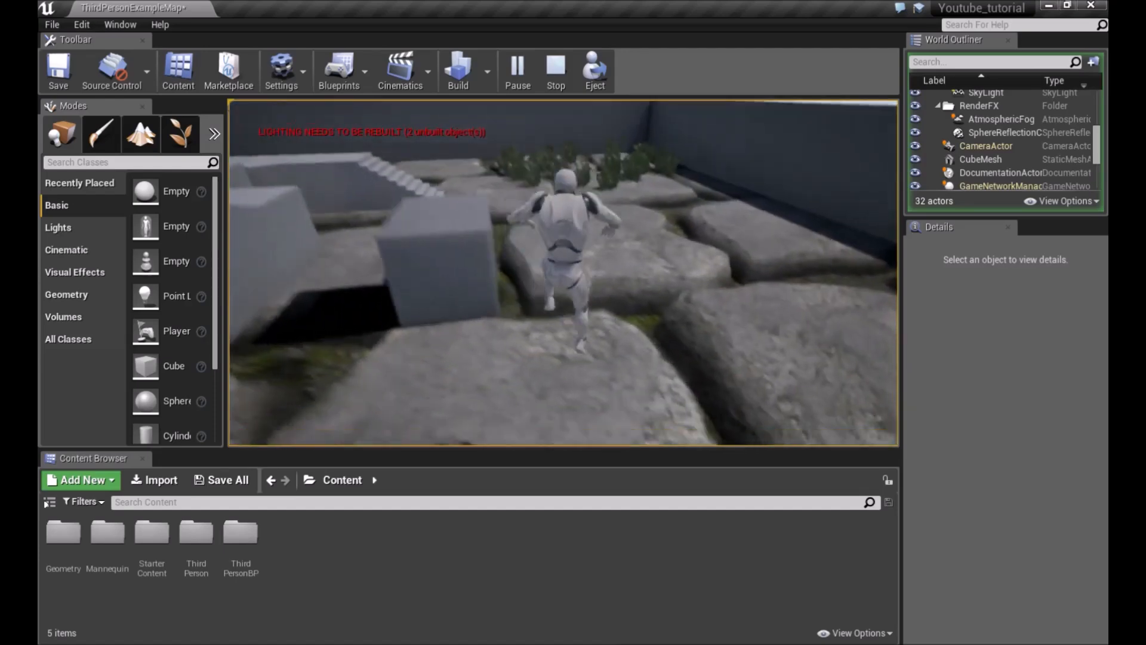
pyautogui.press('w')
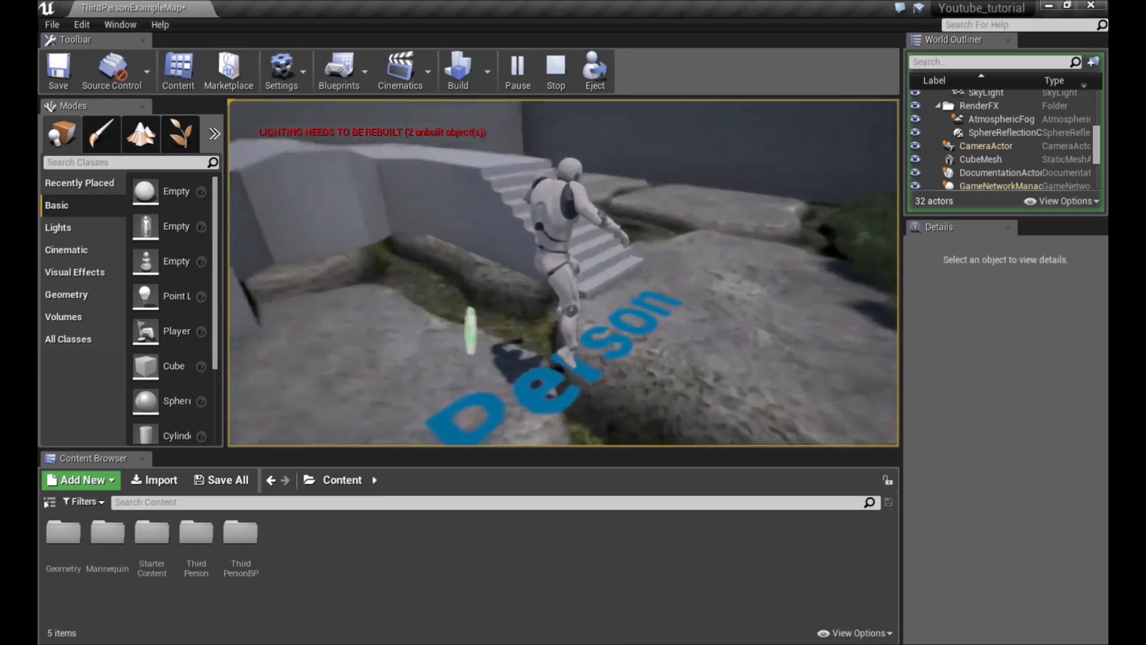
pyautogui.press('w')
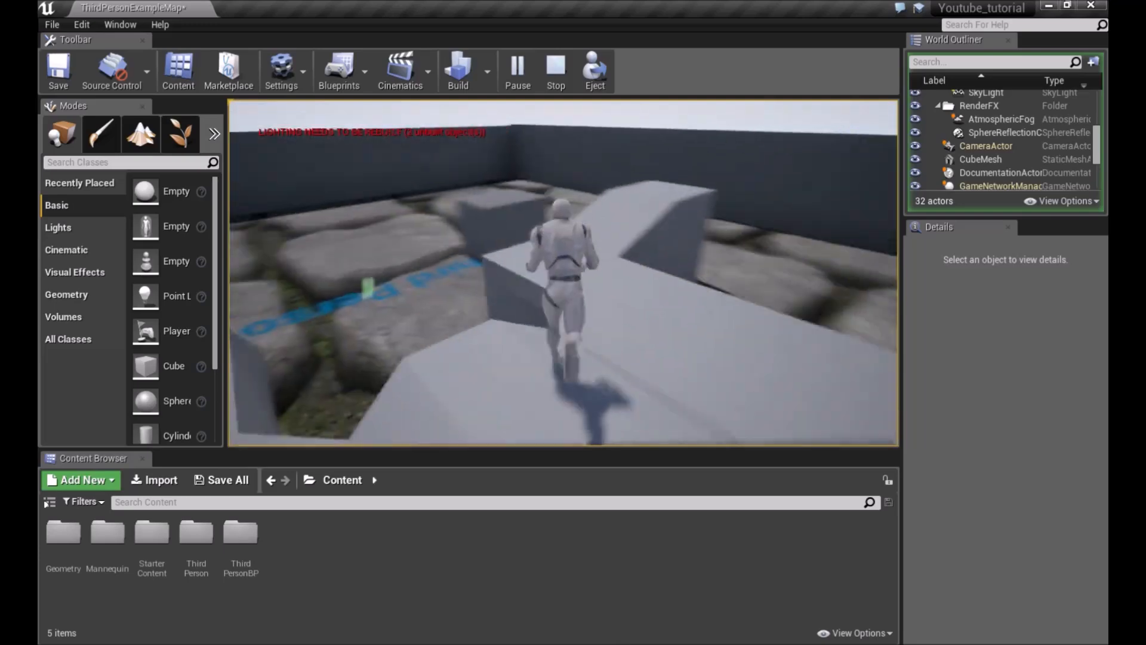
pyautogui.press('w')
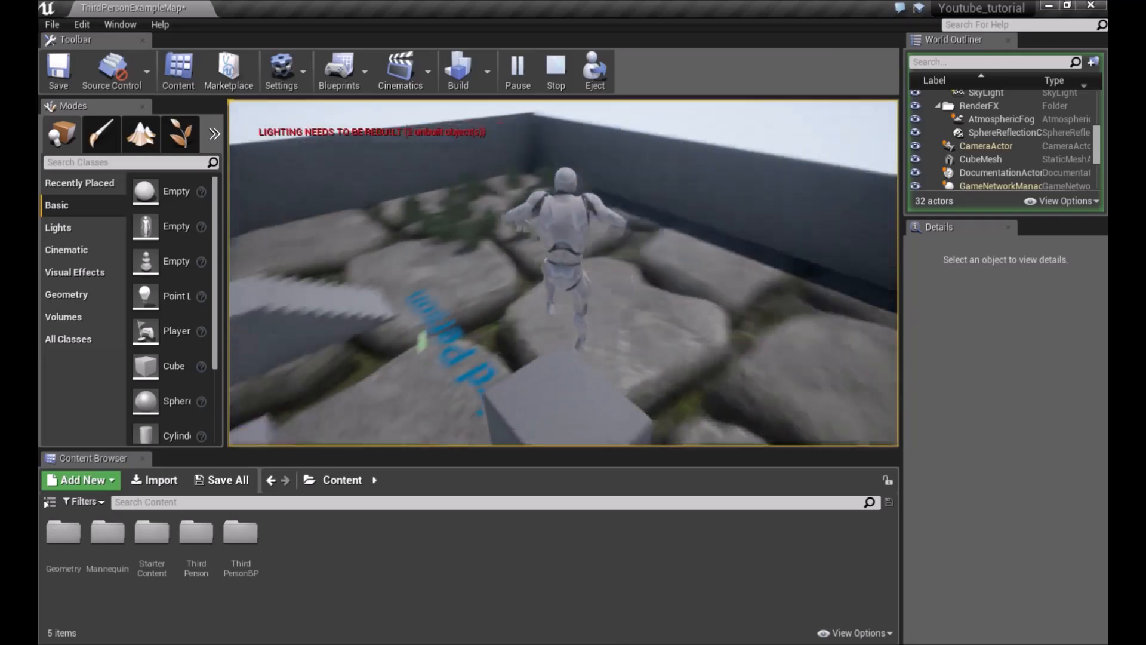
pyautogui.press('w')
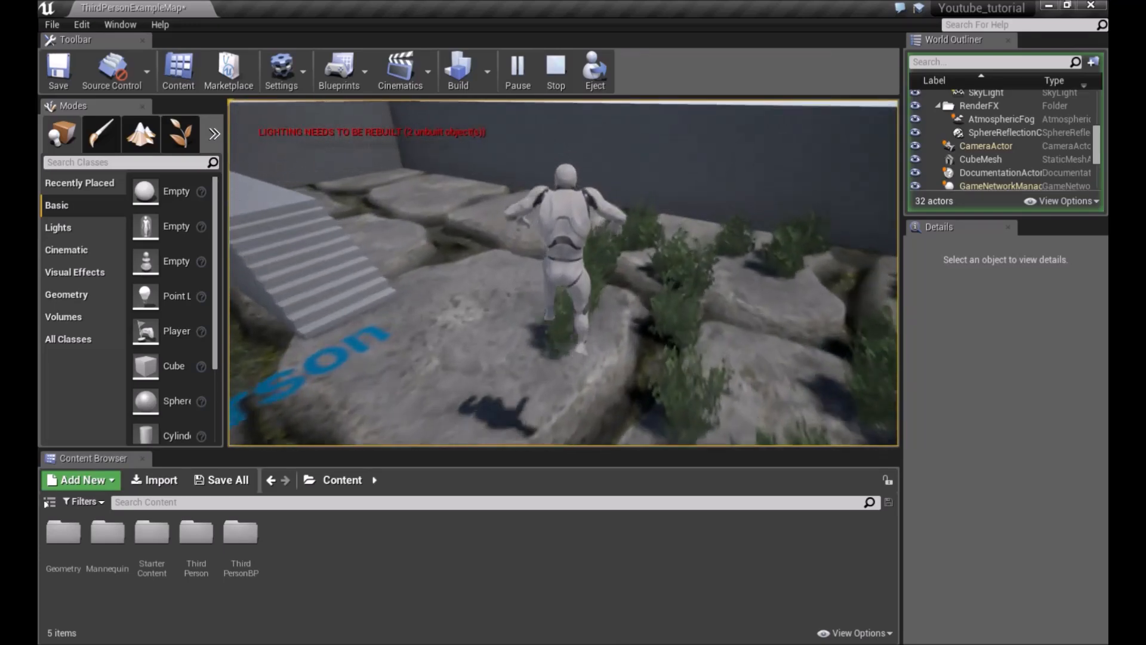
pyautogui.press('w')
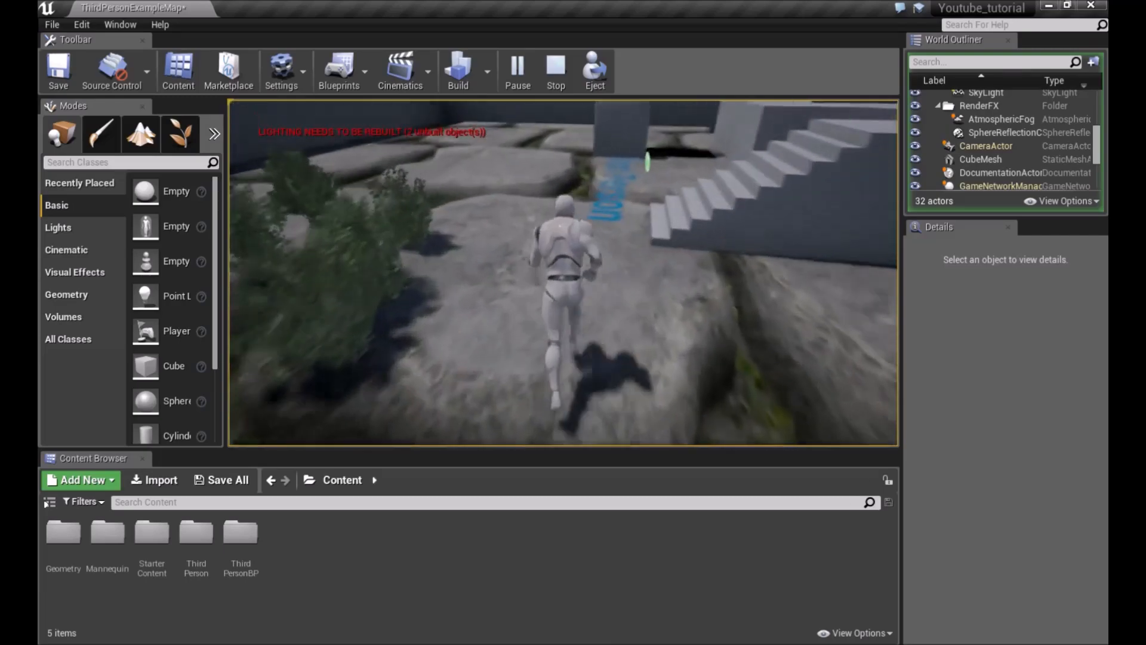
pyautogui.press('w')
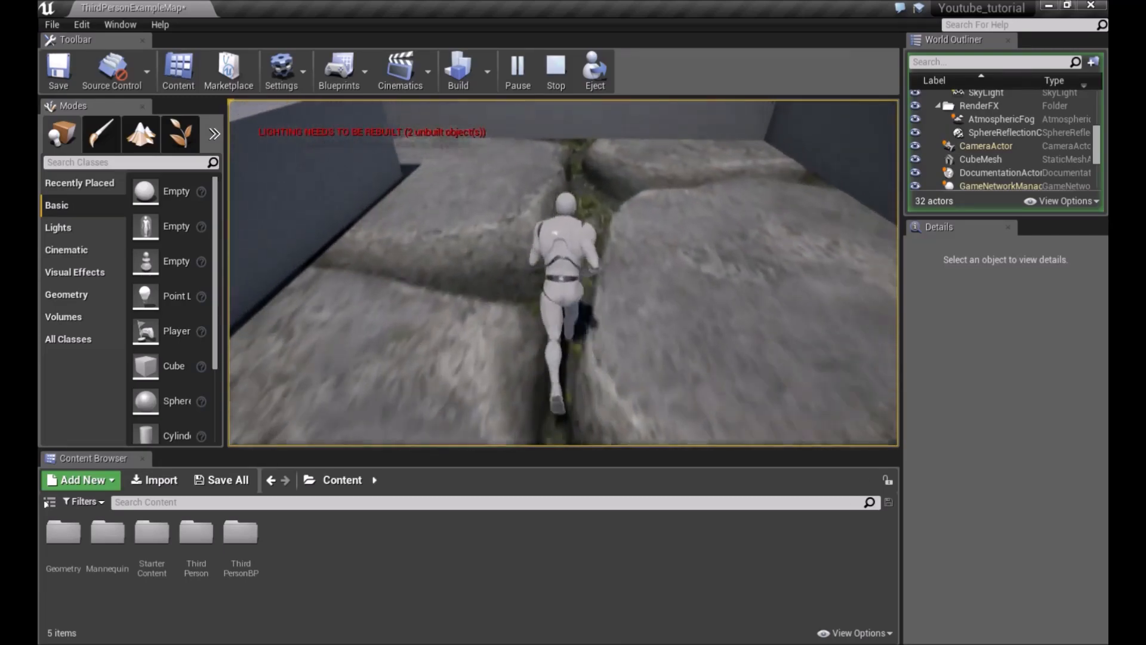
pyautogui.press('w')
pyautogui.press('Escape')
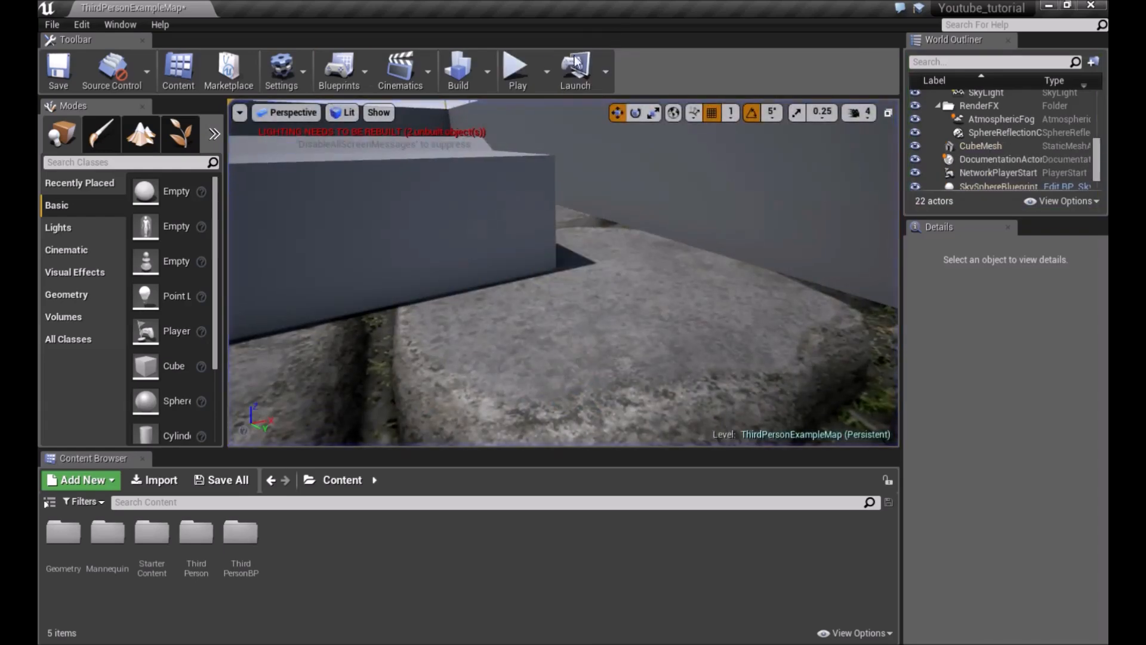
# Switch the play mode to Simulate and run a simulation of the level
pyautogui.click(543, 76)
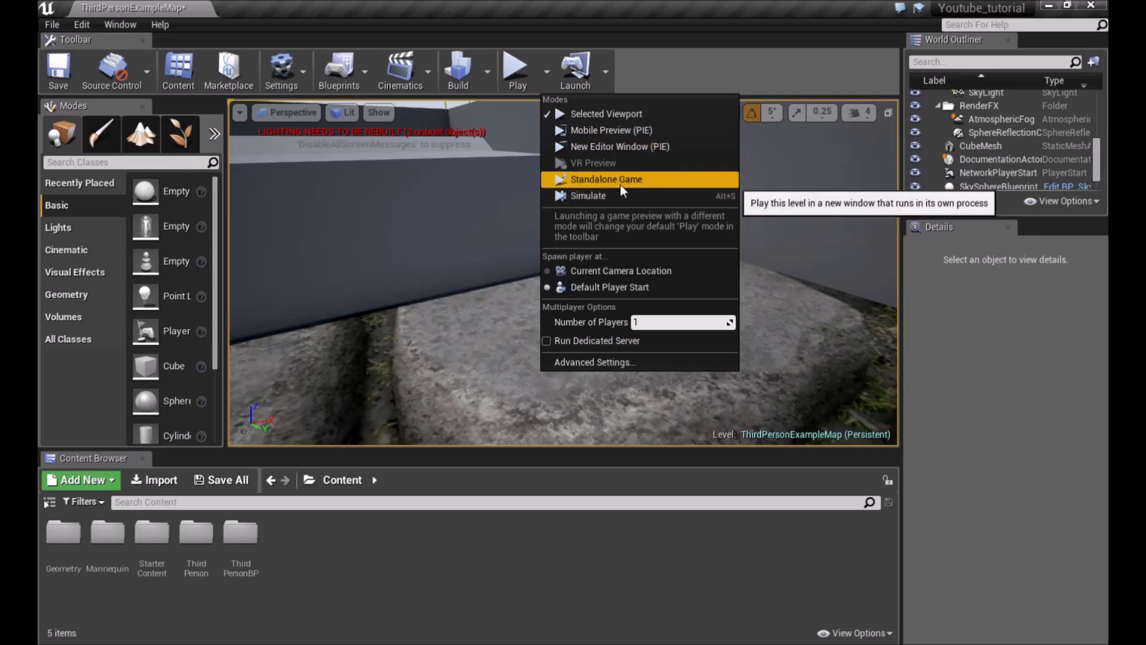
pyautogui.click(602, 193)
pyautogui.moveTo(597, 219)
pyautogui.mouseDown(button='right')
pyautogui.moveTo(507, 173)
pyautogui.moveTo(418, 161)
pyautogui.moveTo(507, 227)
pyautogui.moveTo(627, 269)
pyautogui.moveTo(687, 251)
pyautogui.moveTo(568, 239)
pyautogui.moveTo(651, 230)
pyautogui.moveTo(615, 269)
pyautogui.moveTo(609, 205)
pyautogui.moveTo(513, 209)
pyautogui.moveTo(746, 197)
pyautogui.moveTo(686, 167)
pyautogui.moveTo(883, 209)
pyautogui.moveTo(770, 206)
pyautogui.moveTo(760, 197)
pyautogui.moveTo(835, 173)
pyautogui.moveTo(877, 182)
pyautogui.moveTo(759, 162)
pyautogui.moveTo(674, 182)
pyautogui.moveTo(603, 128)
pyautogui.moveTo(609, 179)
pyautogui.moveTo(591, 239)
pyautogui.moveTo(650, 218)
pyautogui.moveTo(612, 222)
pyautogui.mouseUp(button='right')
pyautogui.press('s')
pyautogui.click(564, 74)
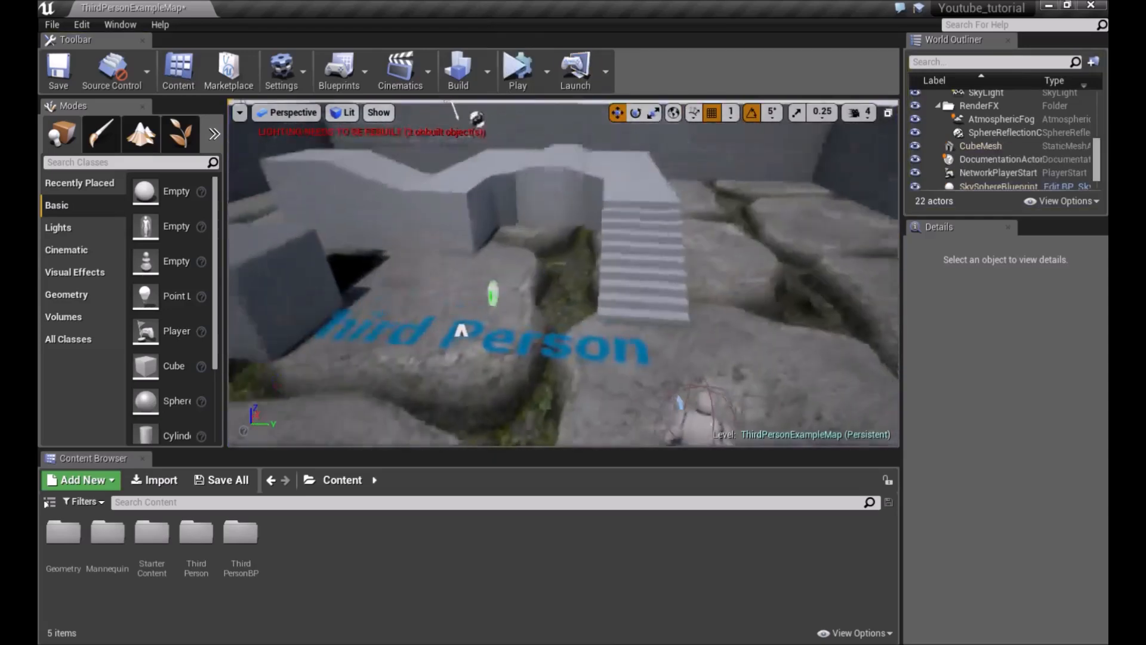
# Examine the play mode list and the Launch device options
pyautogui.click(547, 70)
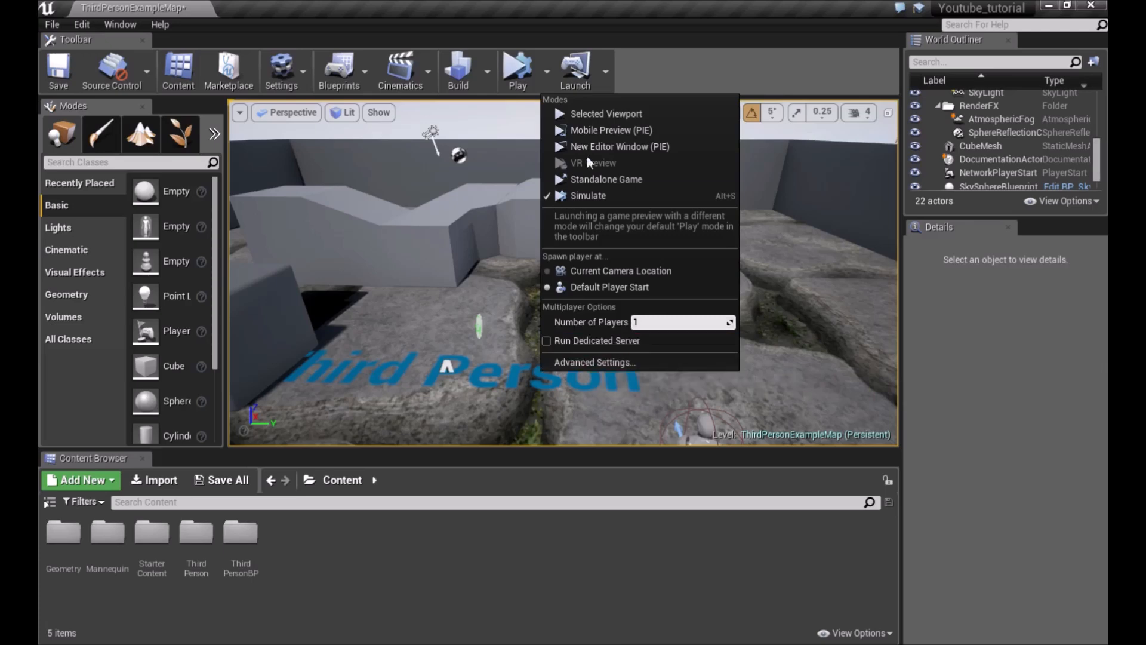
pyautogui.click(605, 77)
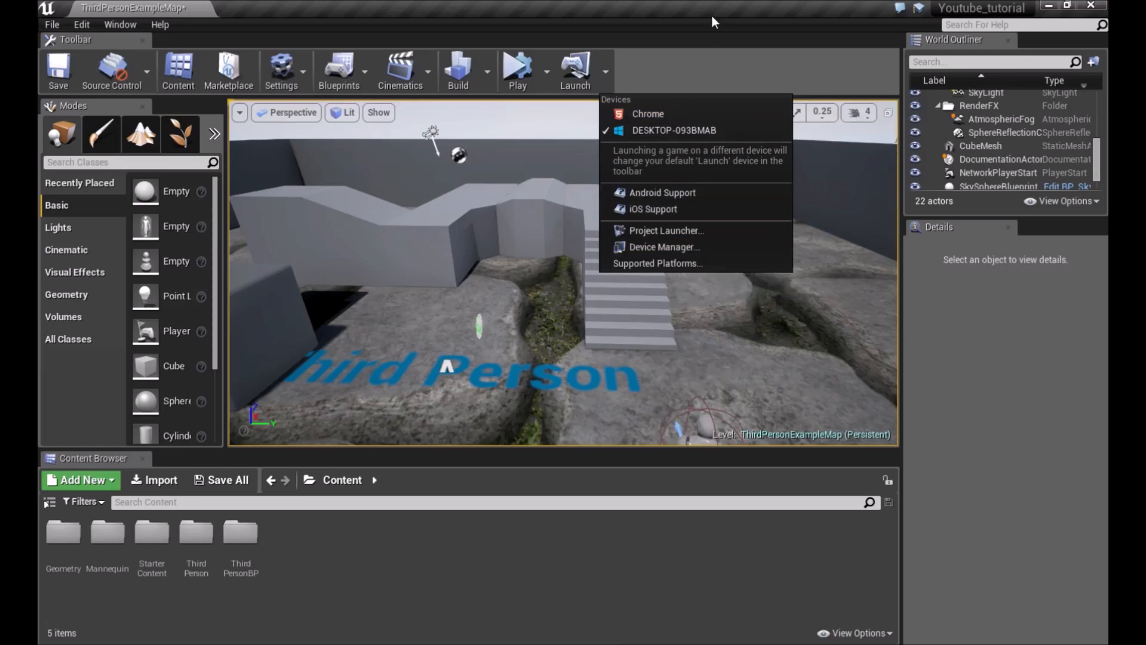
pyautogui.click(710, 60)
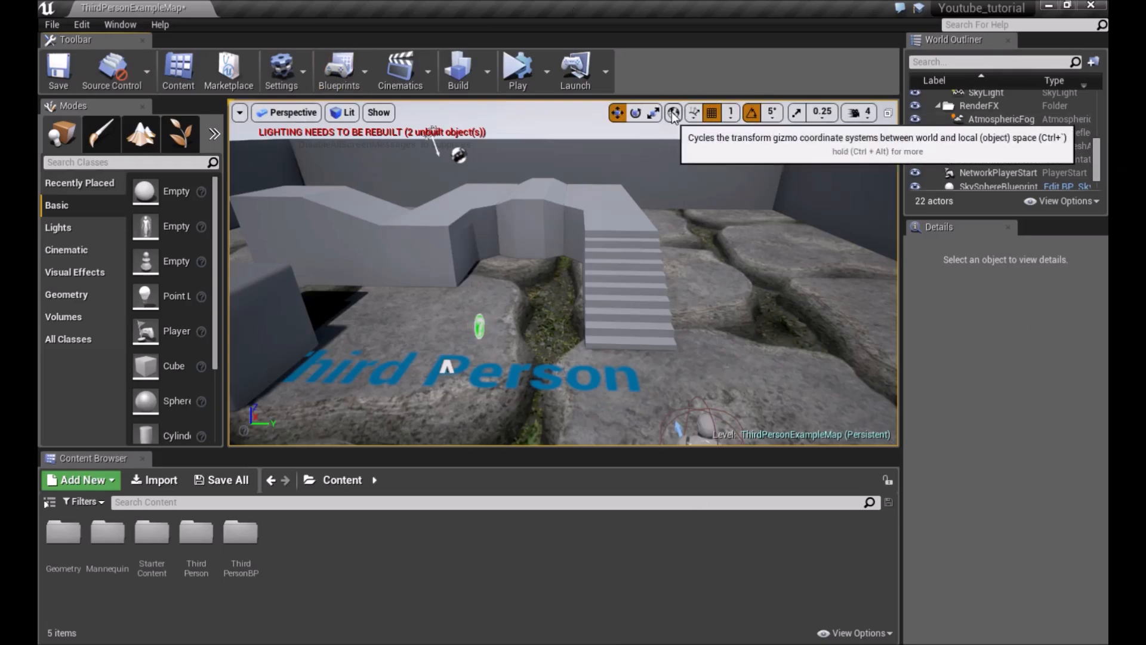
# Select the cube mesh near the stairs and rotate it about 39 degrees with the rotate gizmo
pyautogui.moveTo(644, 233); pyautogui.dragTo(620, 223, button='right')
pyautogui.click(528, 283)
pyautogui.moveTo(528, 284); pyautogui.dragTo(503, 286, button='right')
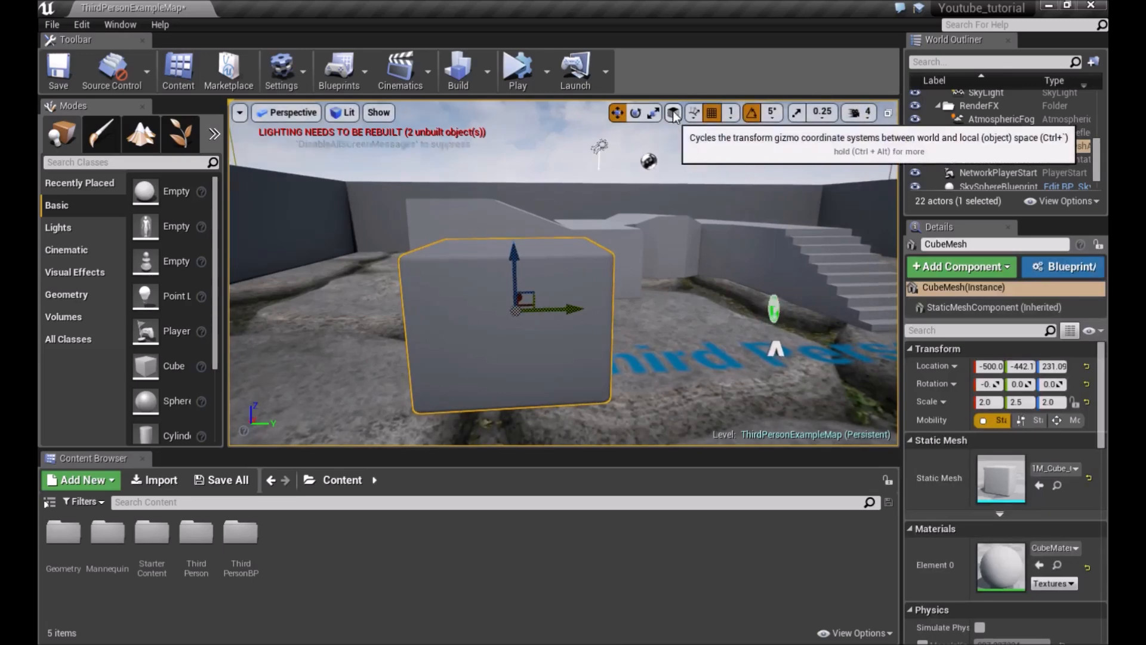
pyautogui.moveTo(626, 204); pyautogui.dragTo(525, 220, button='right')
pyautogui.press('e')
pyautogui.moveTo(669, 217); pyautogui.dragTo(632, 212, button='right')
pyautogui.moveTo(548, 239); pyautogui.dragTo(572, 216)
pyautogui.moveTo(548, 239); pyautogui.dragTo(549, 244, button='right')
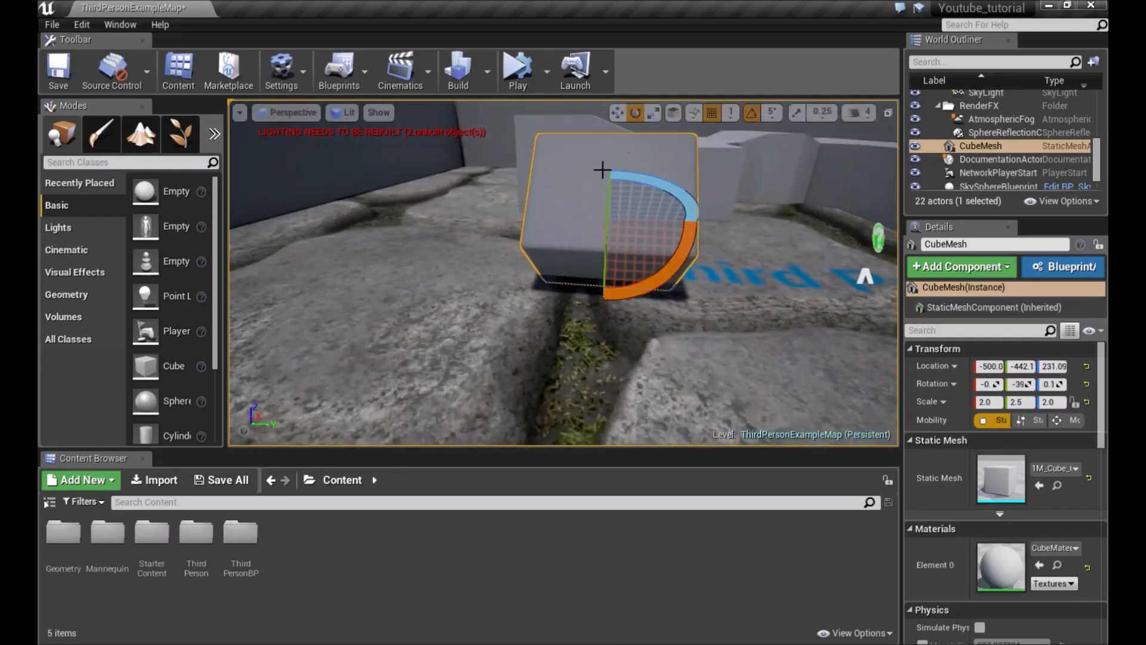
pyautogui.moveTo(663, 166); pyautogui.dragTo(591, 190, button='right')
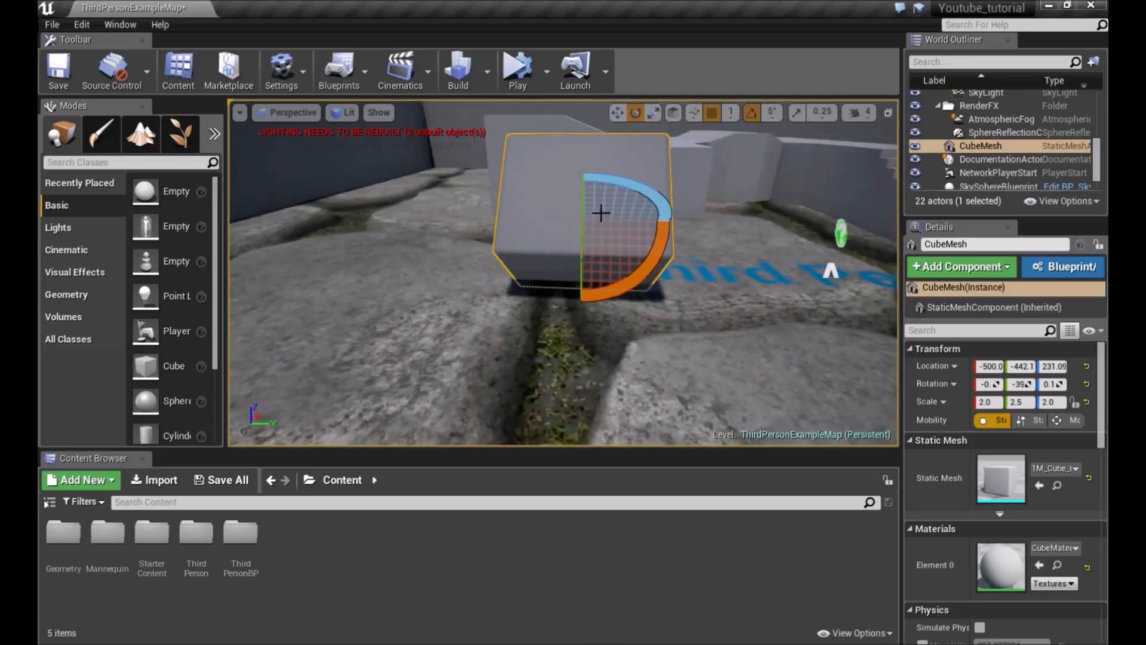
# Toggle the transform gizmo between world and local coordinate space while rotating the cube
pyautogui.click(674, 112)
pyautogui.moveTo(590, 185); pyautogui.dragTo(558, 189, button='right')
pyautogui.click(678, 112)
pyautogui.click(679, 113)
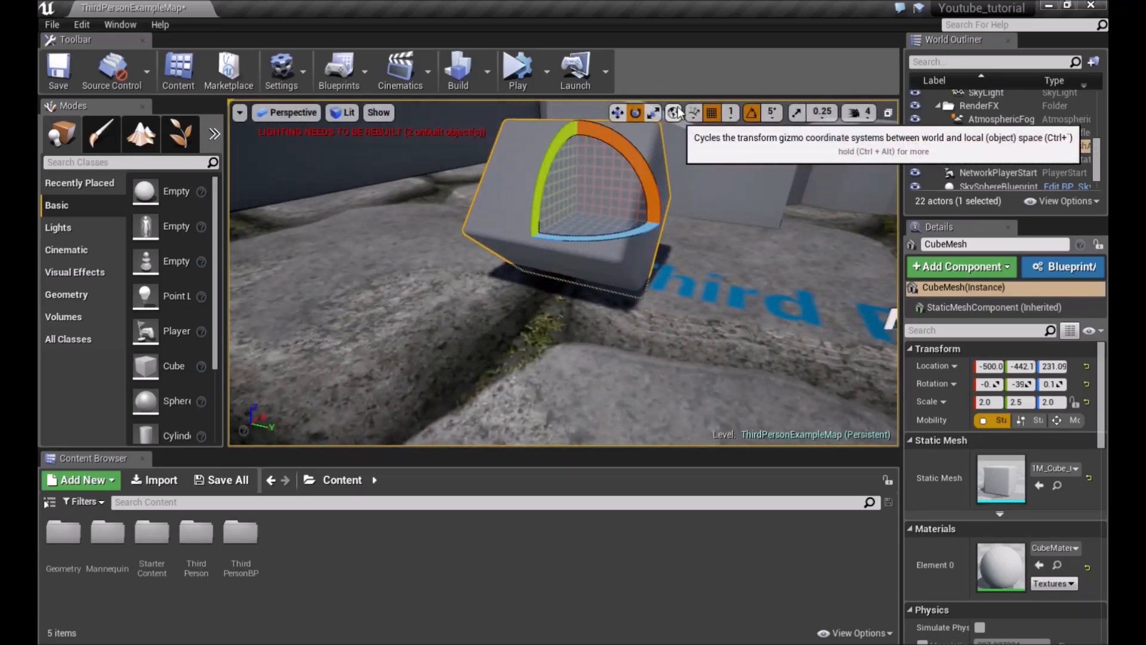
pyautogui.moveTo(662, 161)
pyautogui.mouseDown(button='right')
pyautogui.moveTo(728, 179)
pyautogui.moveTo(653, 185)
pyautogui.moveTo(711, 176)
pyautogui.moveTo(662, 179)
pyautogui.mouseUp(button='right')
pyautogui.click(674, 117)
pyautogui.click(674, 115)
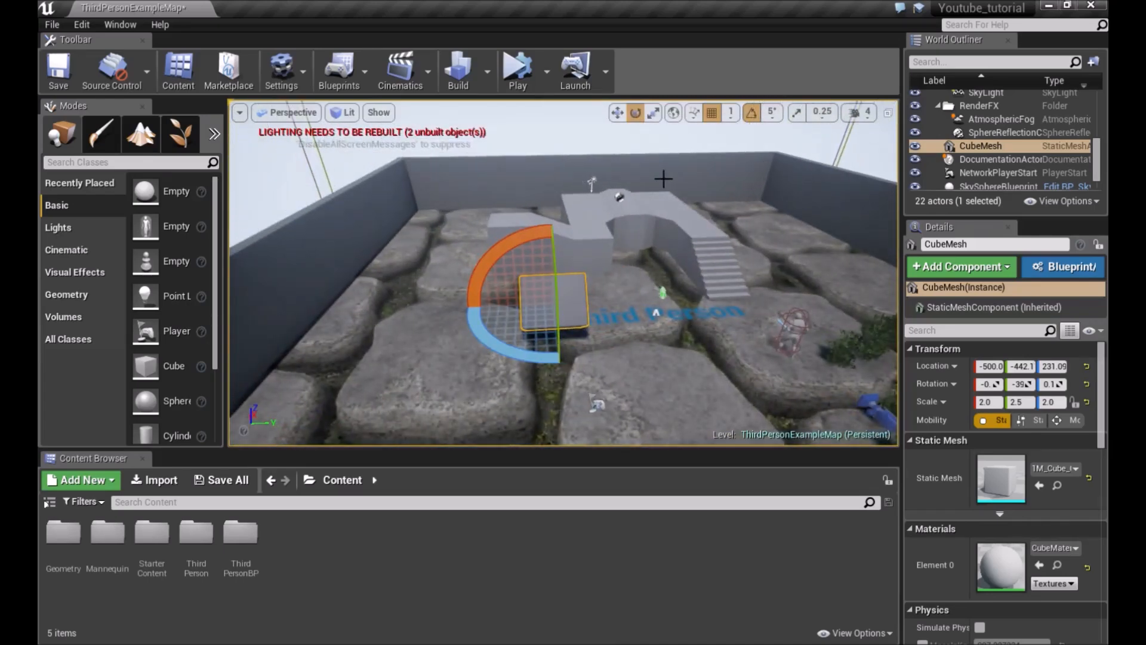
# Switch to the Move tool, drag the cube upward, and deselect it
pyautogui.moveTo(521, 140); pyautogui.dragTo(484, 230, button='right')
pyautogui.moveTo(513, 194); pyautogui.dragTo(579, 188)
pyautogui.press('w')
pyautogui.moveTo(579, 188); pyautogui.dragTo(575, 161, button='right')
pyautogui.press('Escape')
pyautogui.press('s')
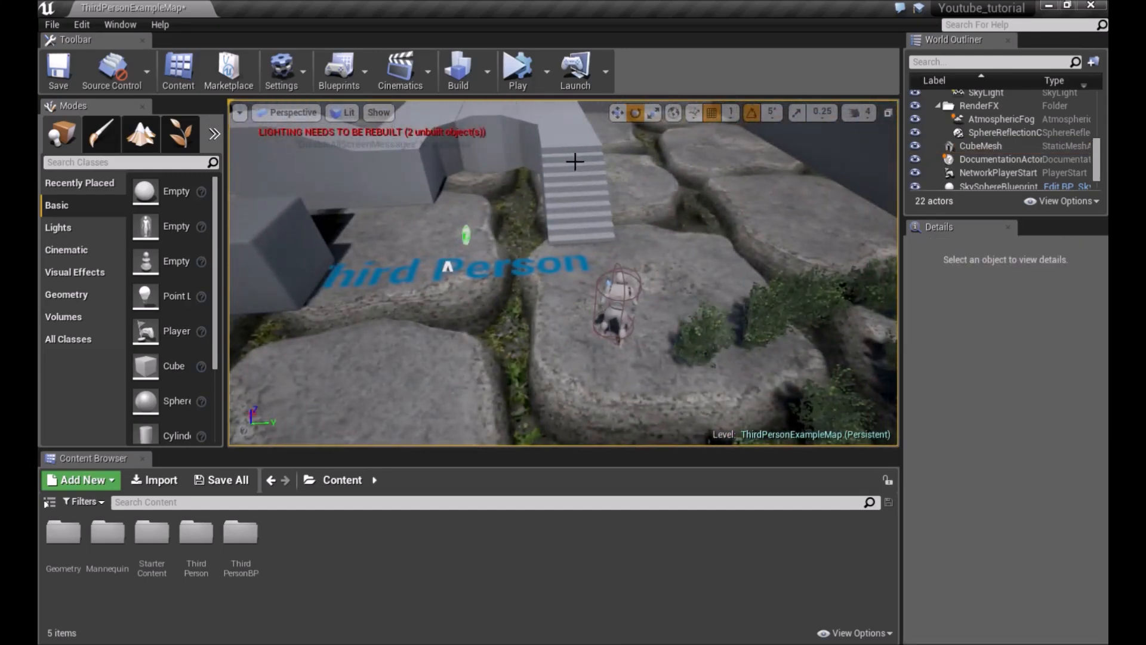